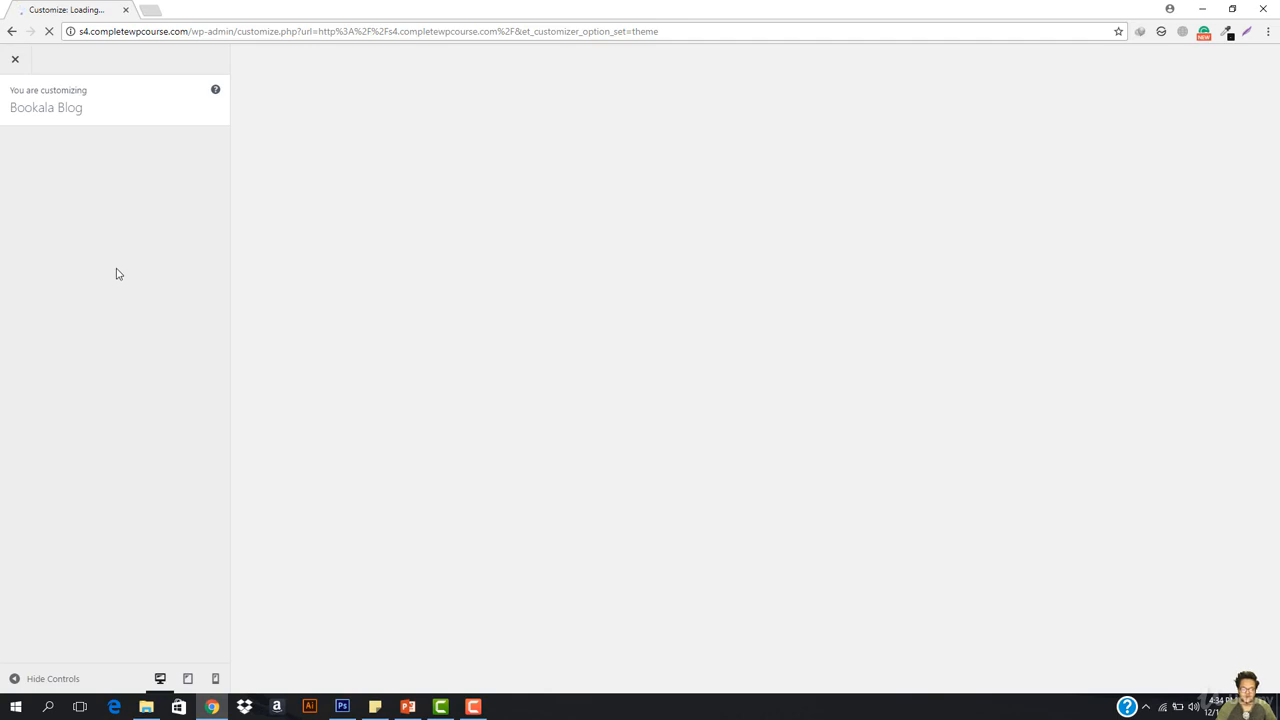
# Step: Open the layout settings within the customizer's general settings
pyautogui.click(99, 212)
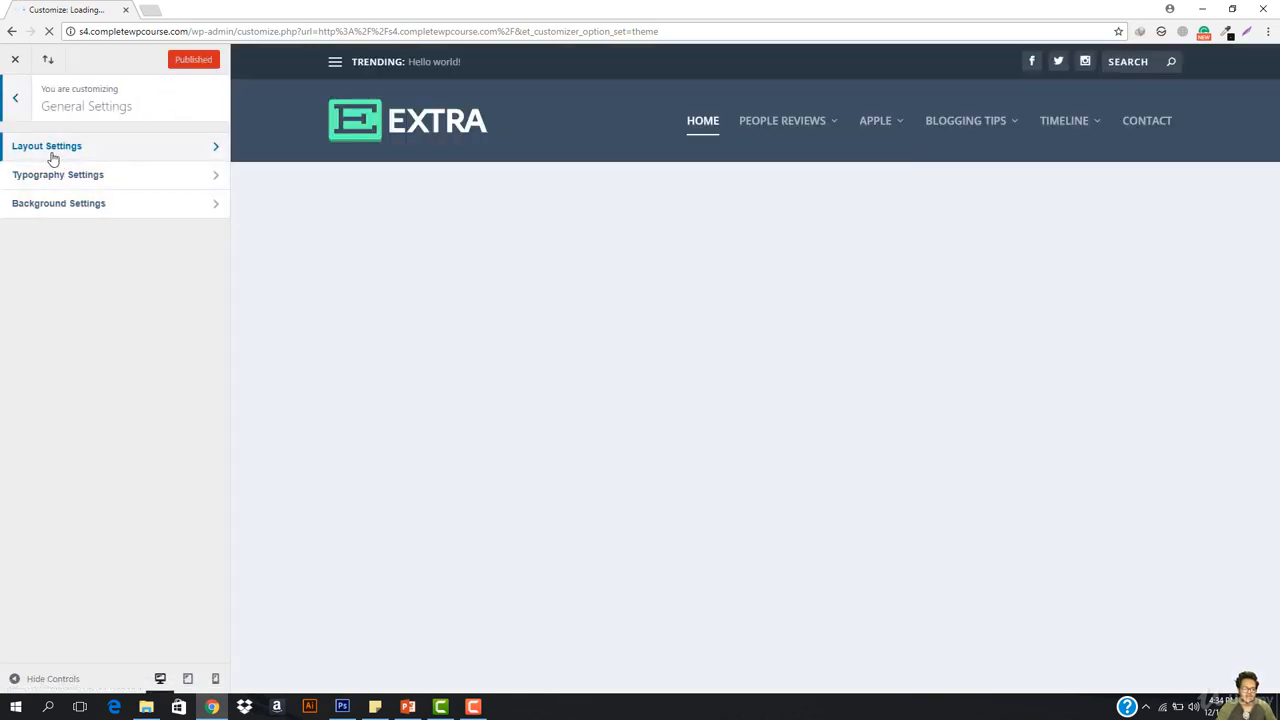
pyautogui.click(50, 149)
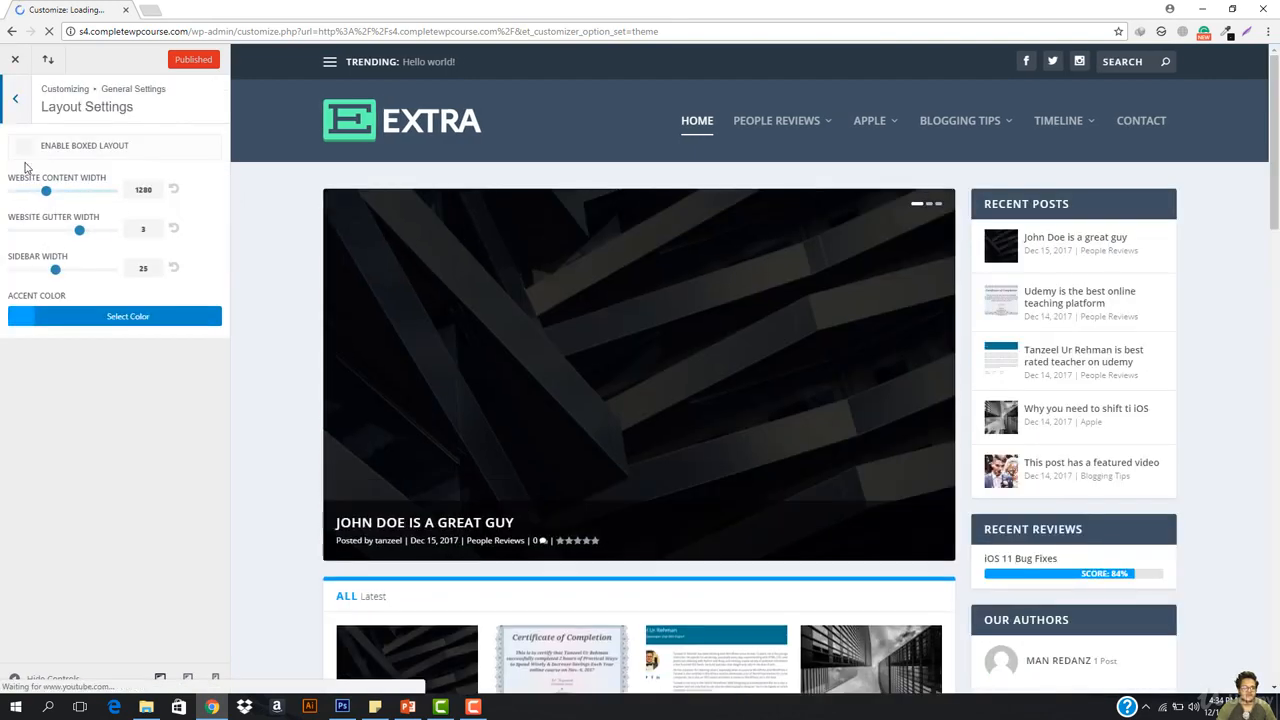
# Step: Try the boxed layout, review the whole home page preview with it, and disable it again
pyautogui.click(22, 147)
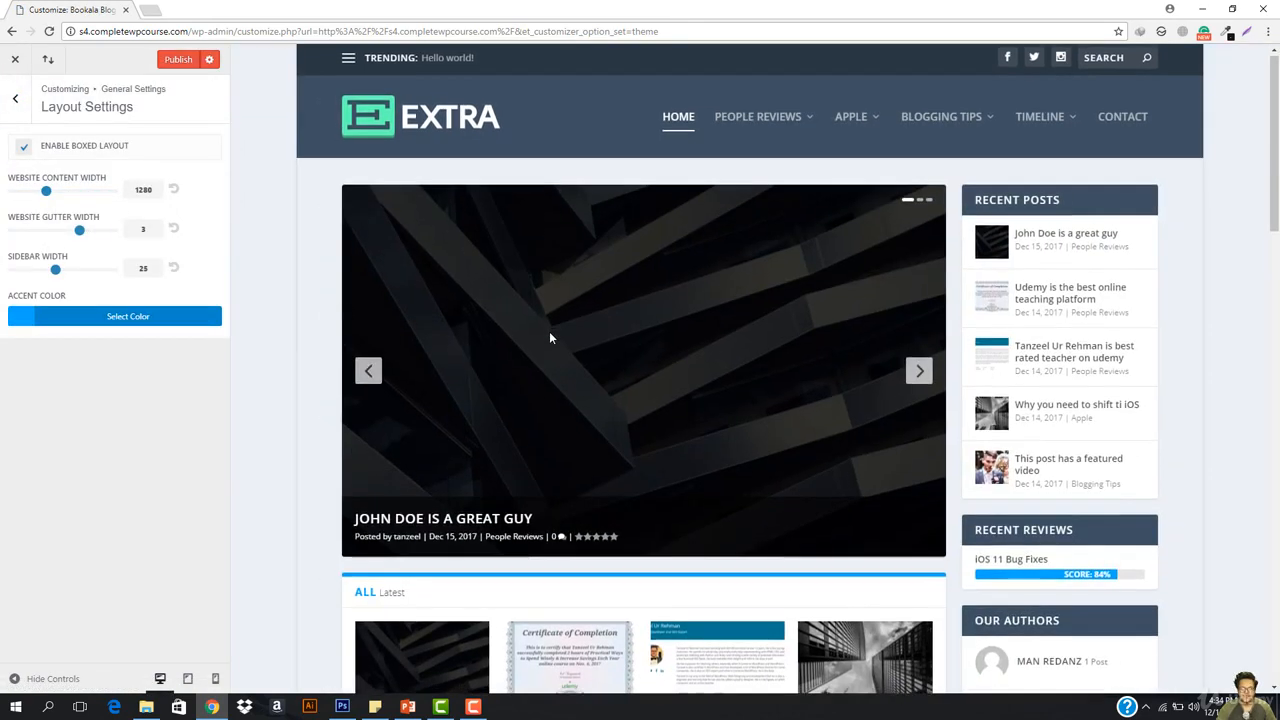
pyautogui.scroll(-3, 549, 335)
pyautogui.scroll(-15, 549, 335)
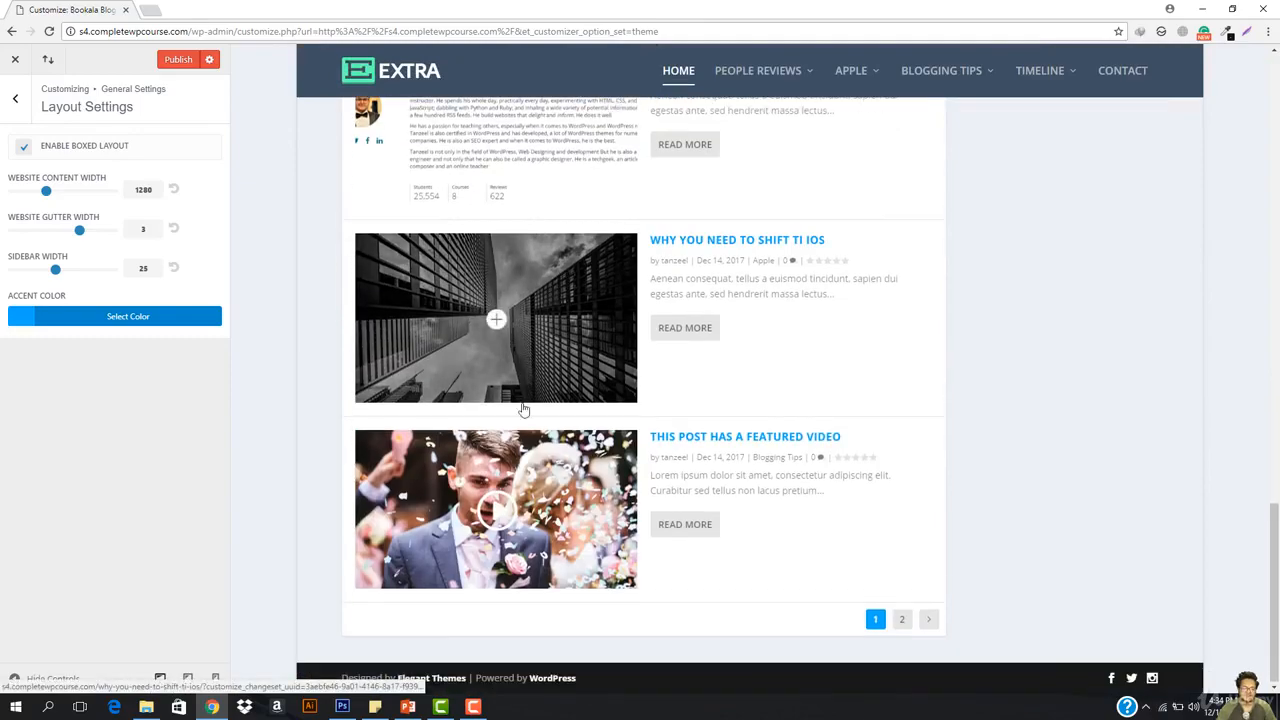
pyautogui.scroll(18, 487, 537)
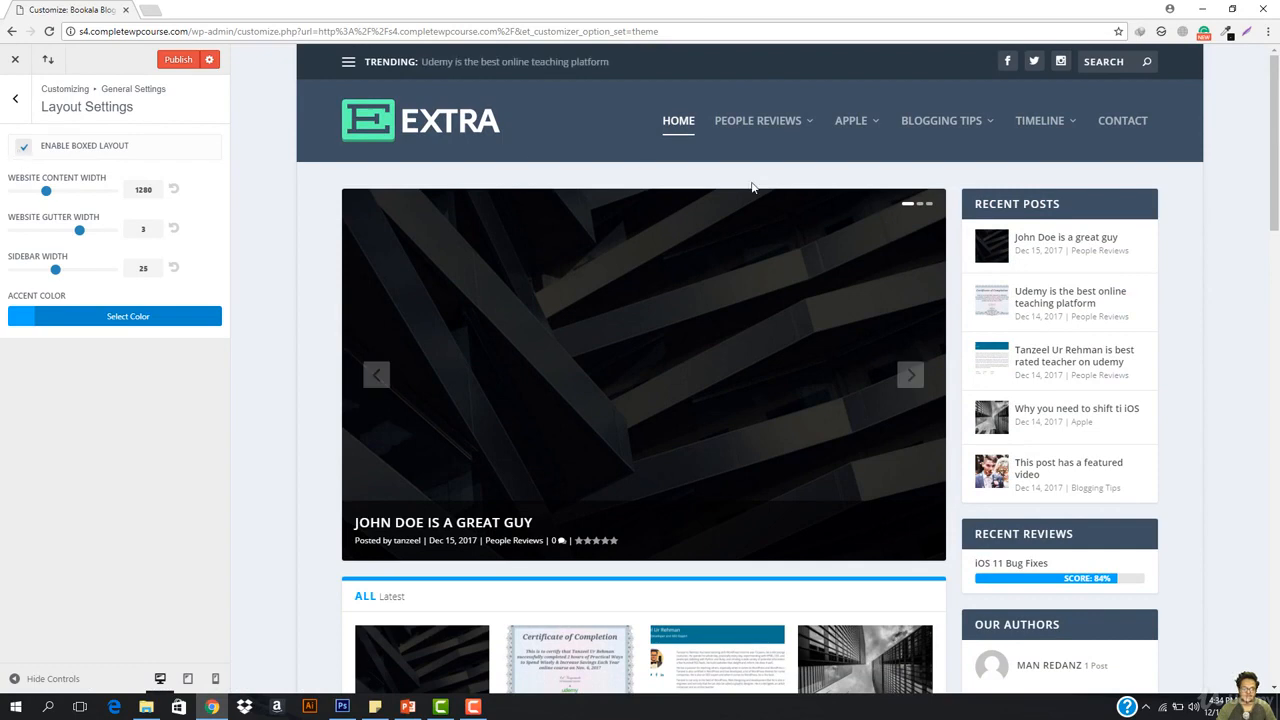
pyautogui.click(23, 149)
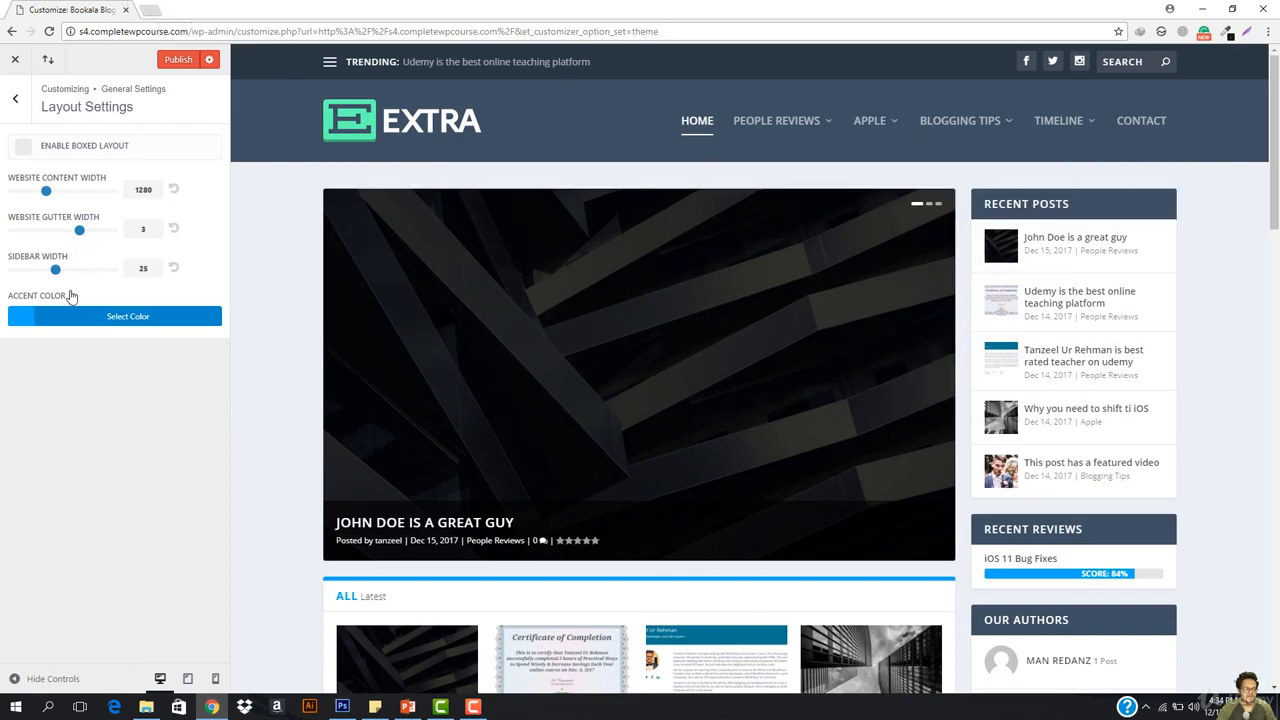
# Step: Try a sidebar width of 33 and a website gutter width of 1 in the preview, resetting each to its default
pyautogui.moveTo(55, 271); pyautogui.dragTo(165, 292)
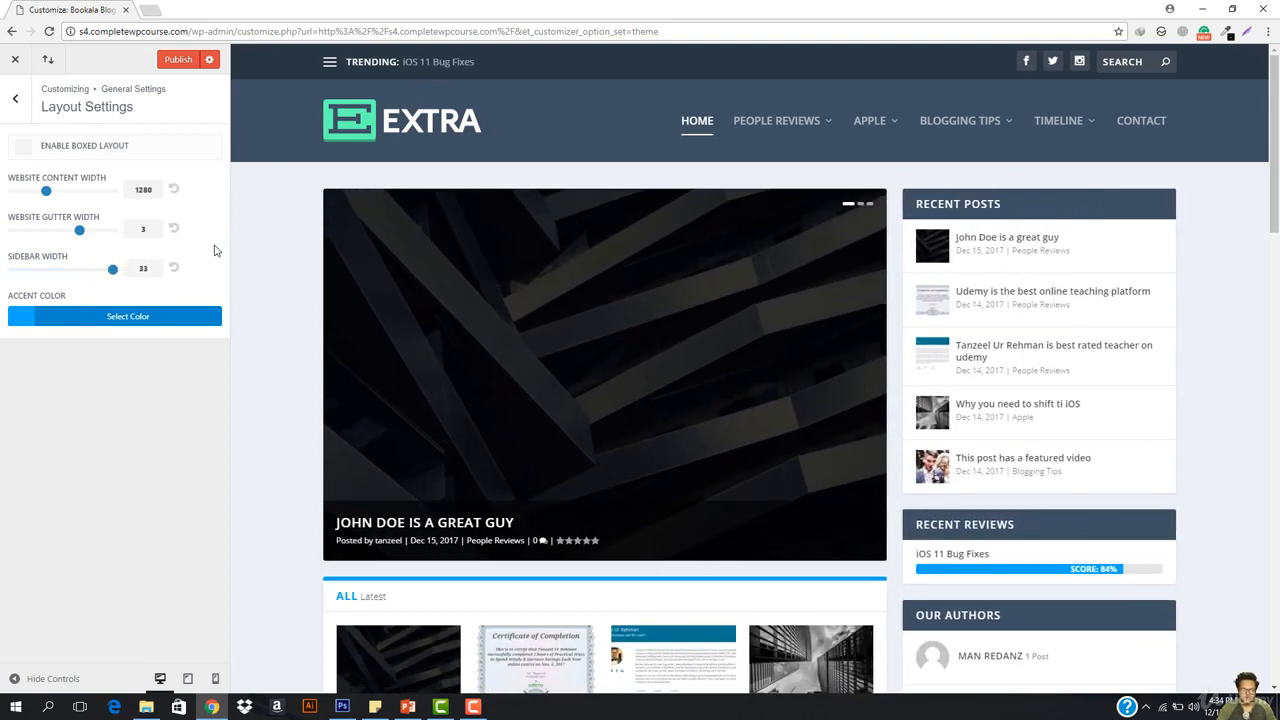
pyautogui.click(172, 270)
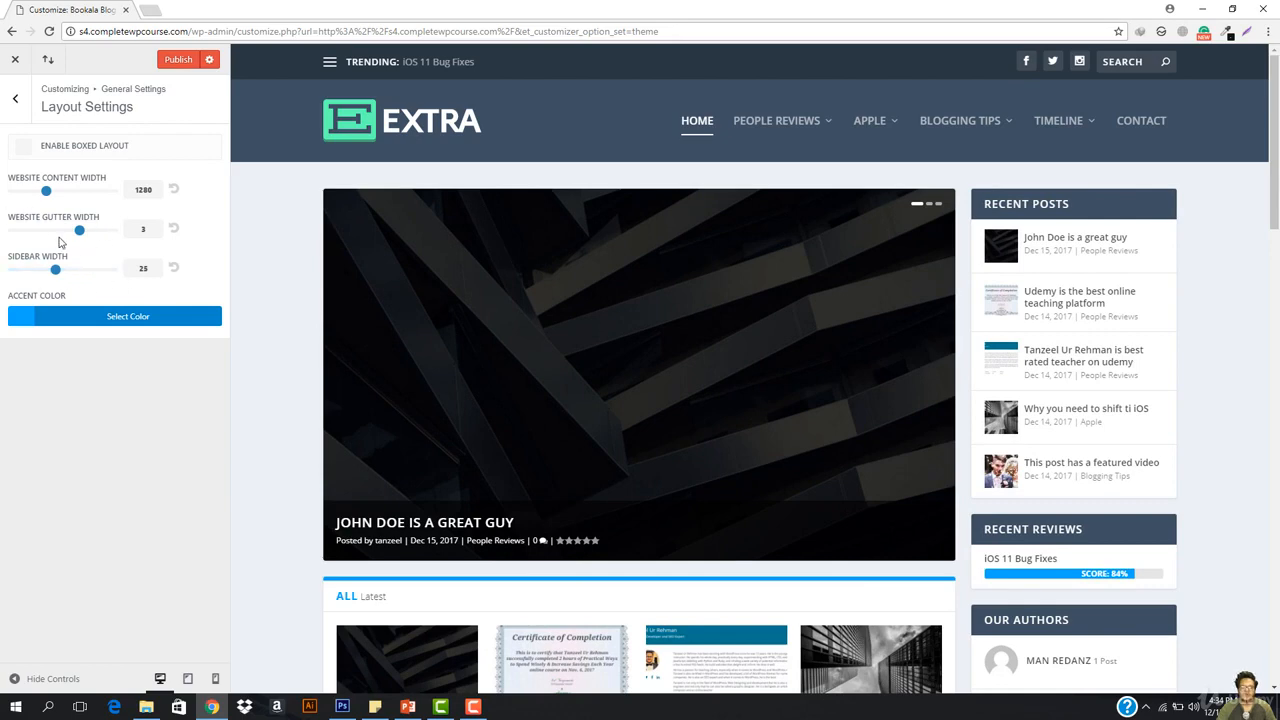
pyautogui.moveTo(76, 238); pyautogui.dragTo(3, 236)
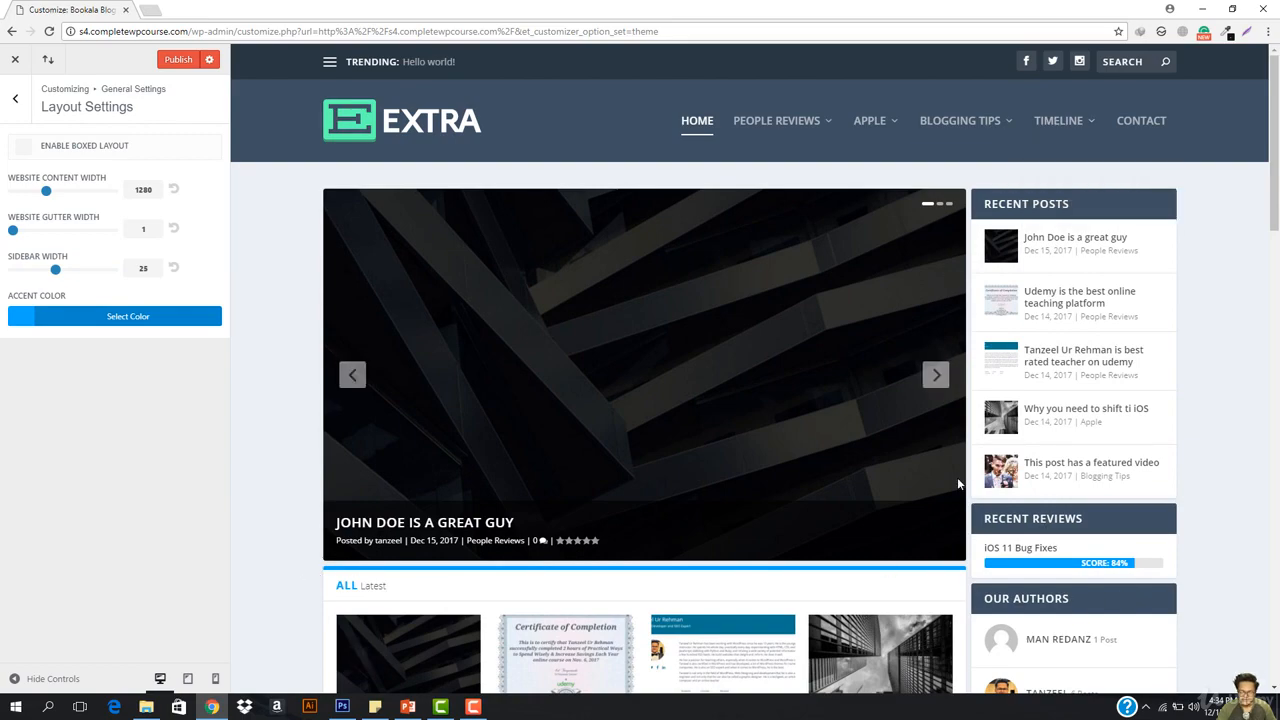
pyautogui.scroll(-3, 832, 311)
pyautogui.scroll(-8, 832, 311)
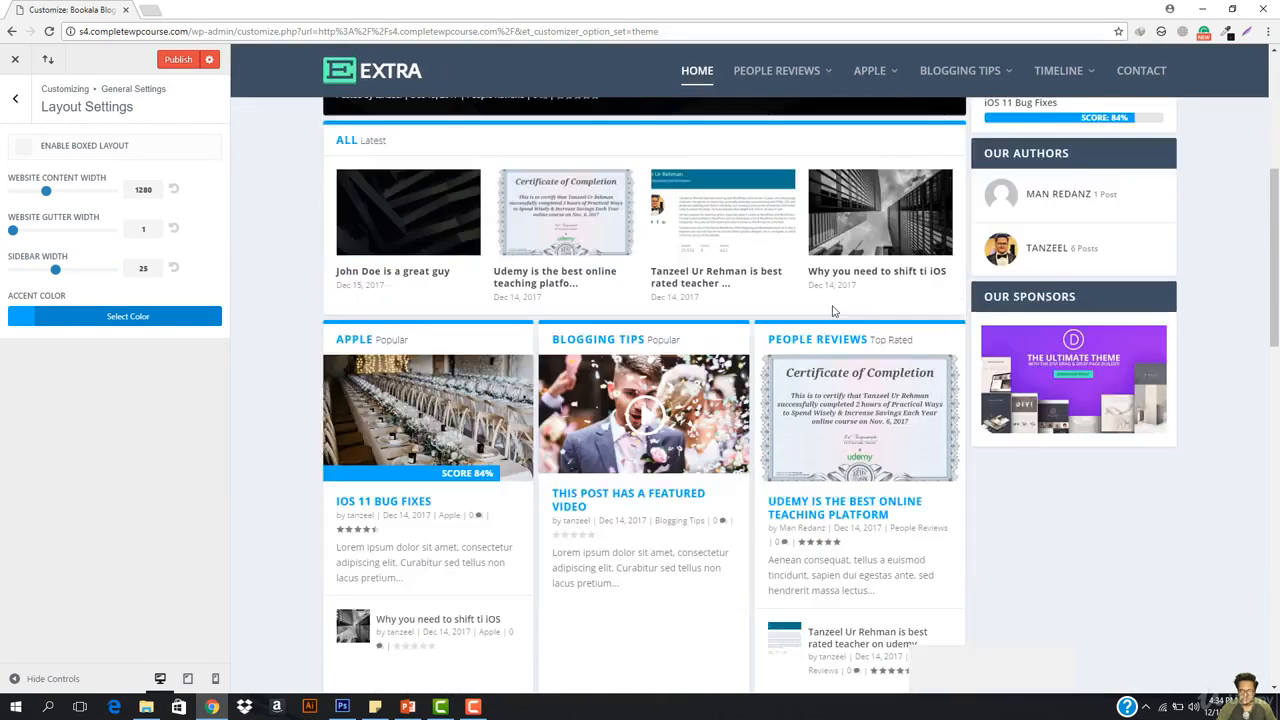
pyautogui.scroll(-3, 794, 406)
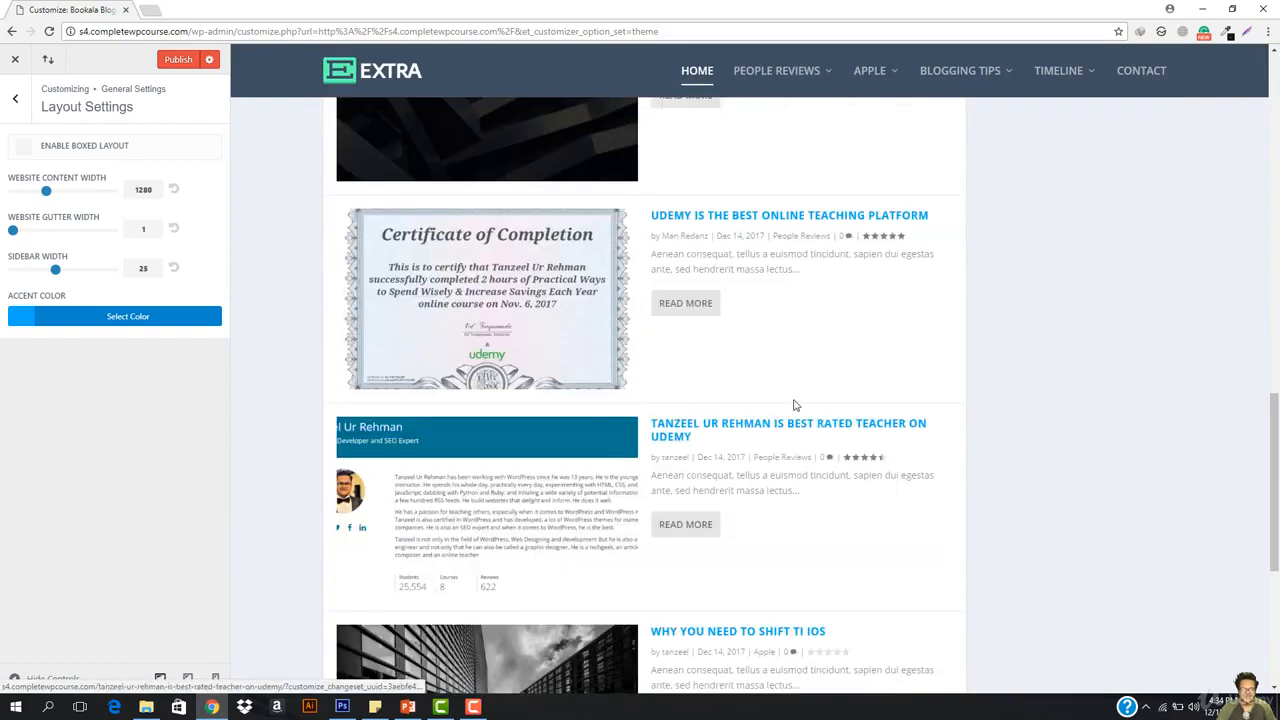
pyautogui.scroll(12, 794, 406)
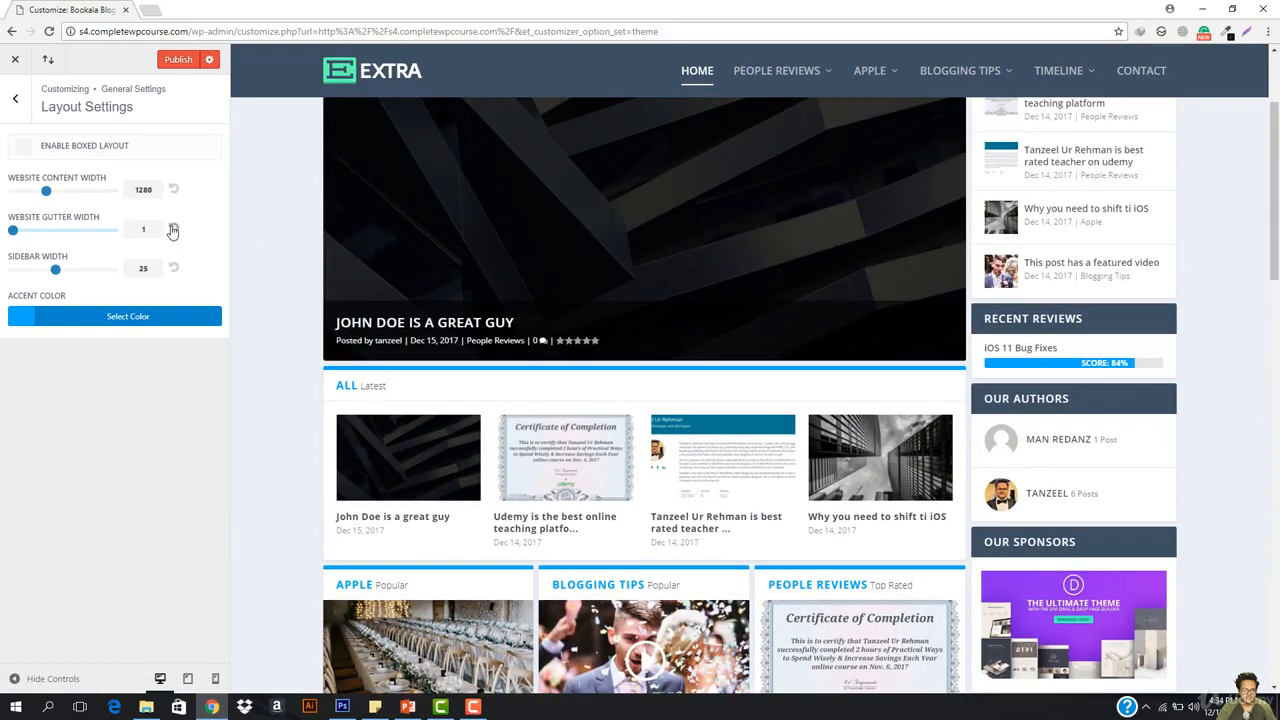
pyautogui.click(172, 230)
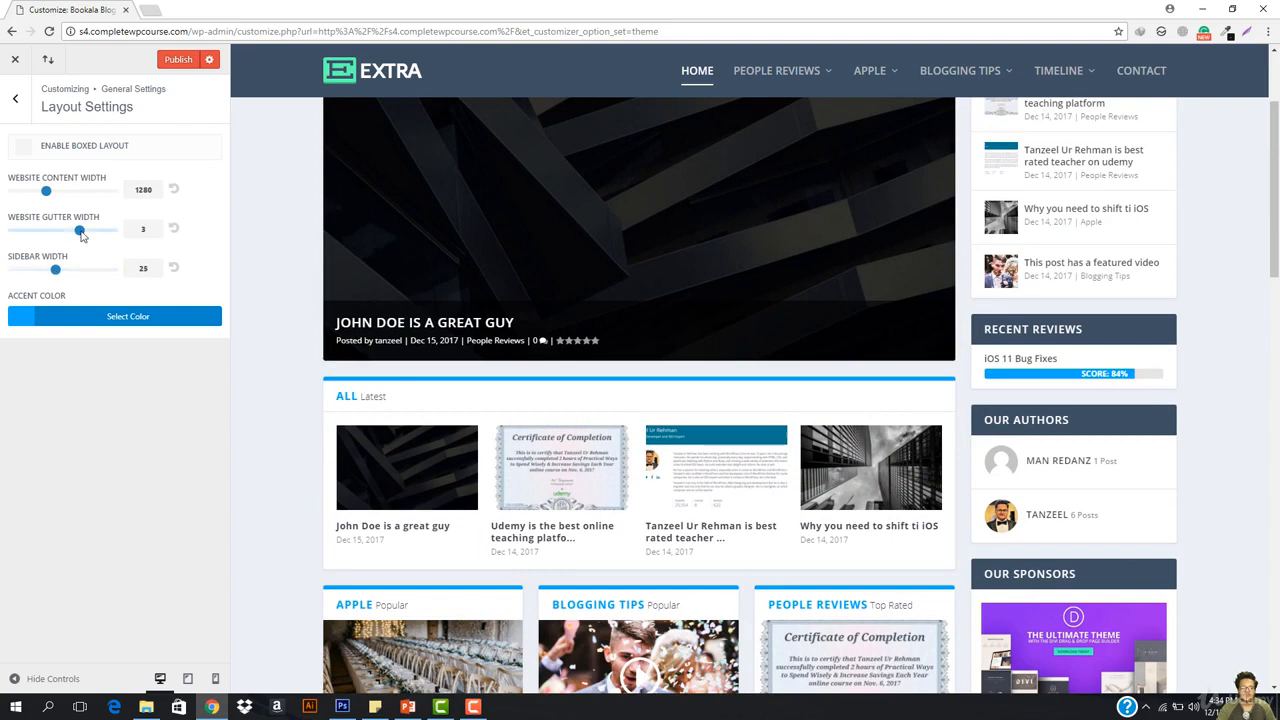
# Step: Set the website gutter width to 2 after comparing it with a width of 1 in the preview
pyautogui.moveTo(68, 231); pyautogui.dragTo(53, 232)
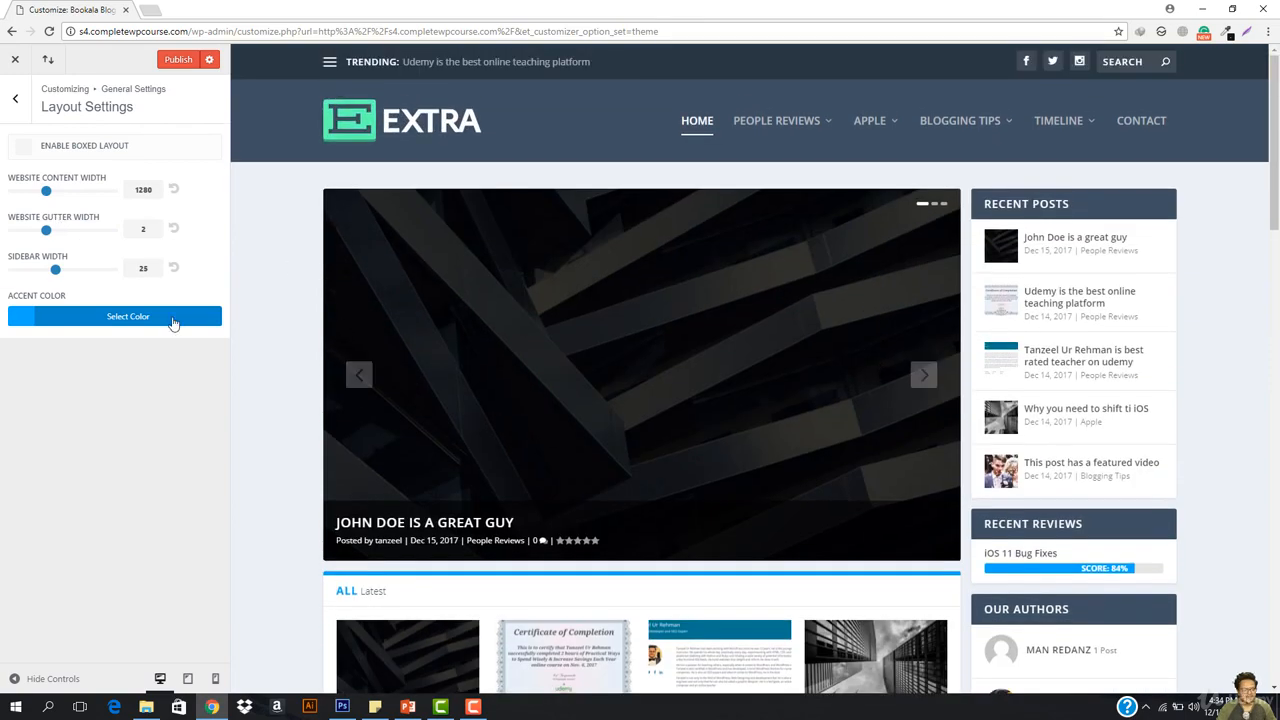
pyautogui.moveTo(50, 230); pyautogui.dragTo(13, 230)
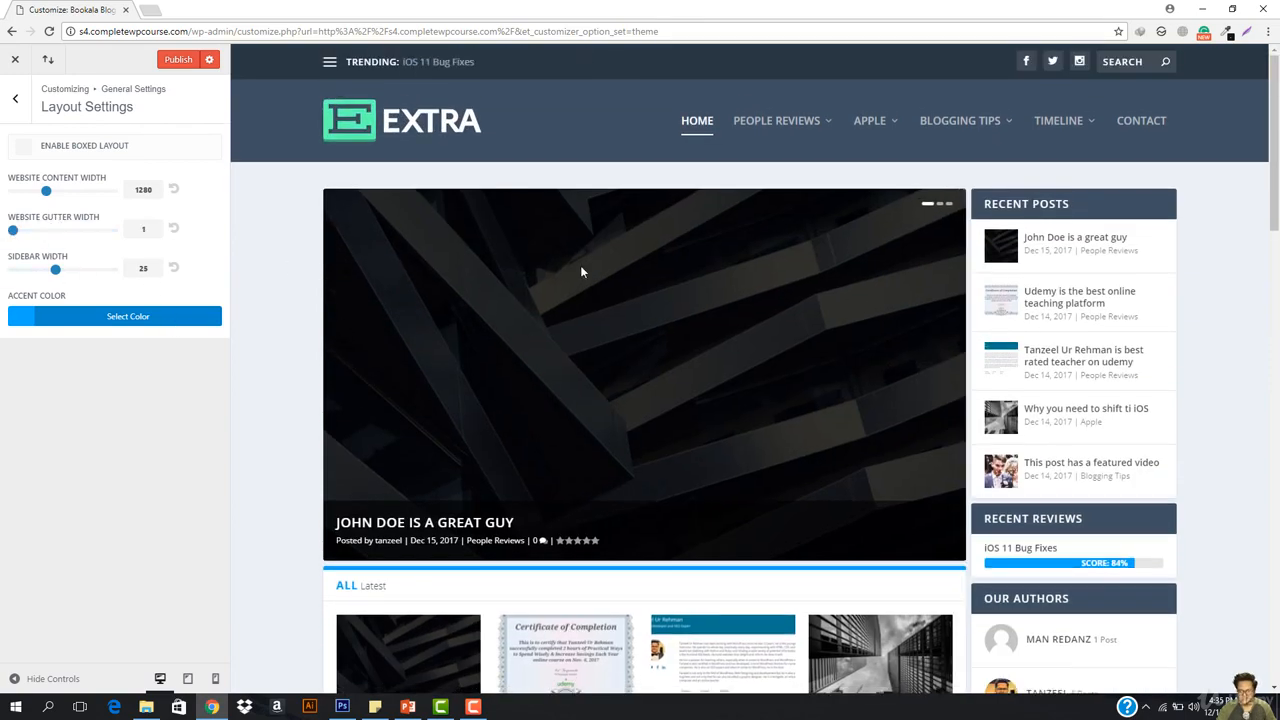
pyautogui.scroll(-2, 580, 265)
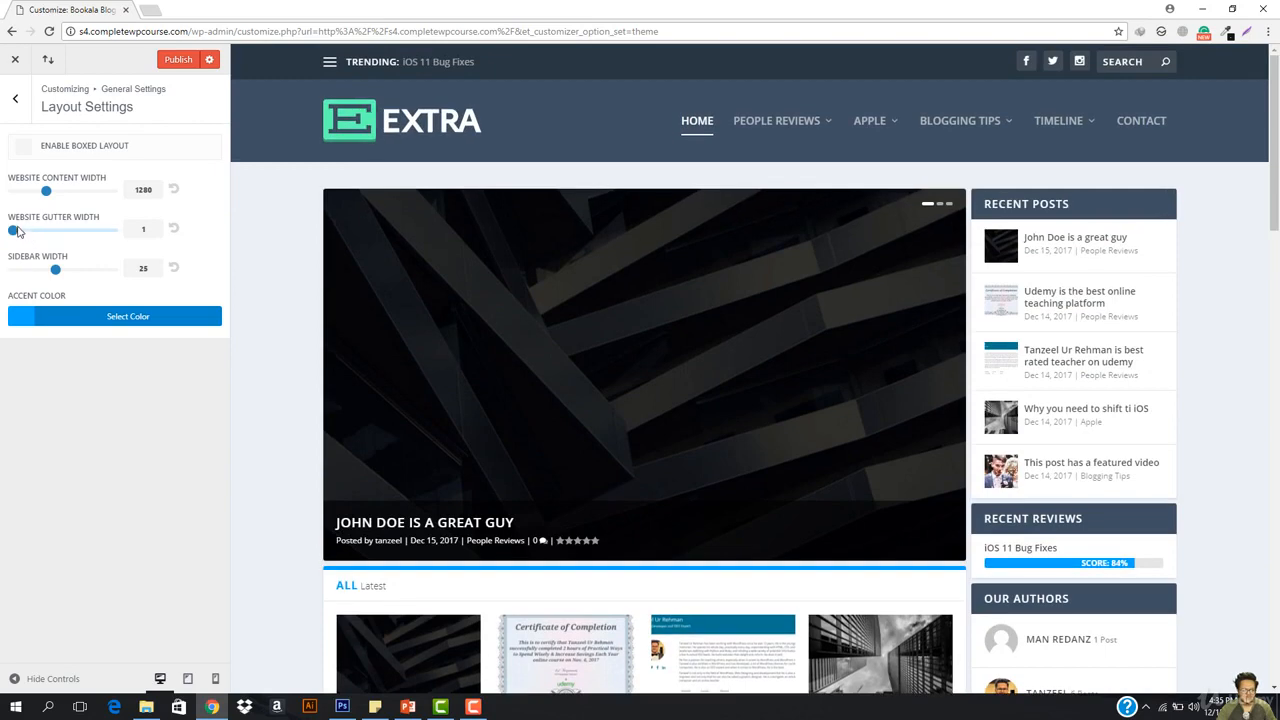
pyautogui.moveTo(14, 233); pyautogui.dragTo(39, 236)
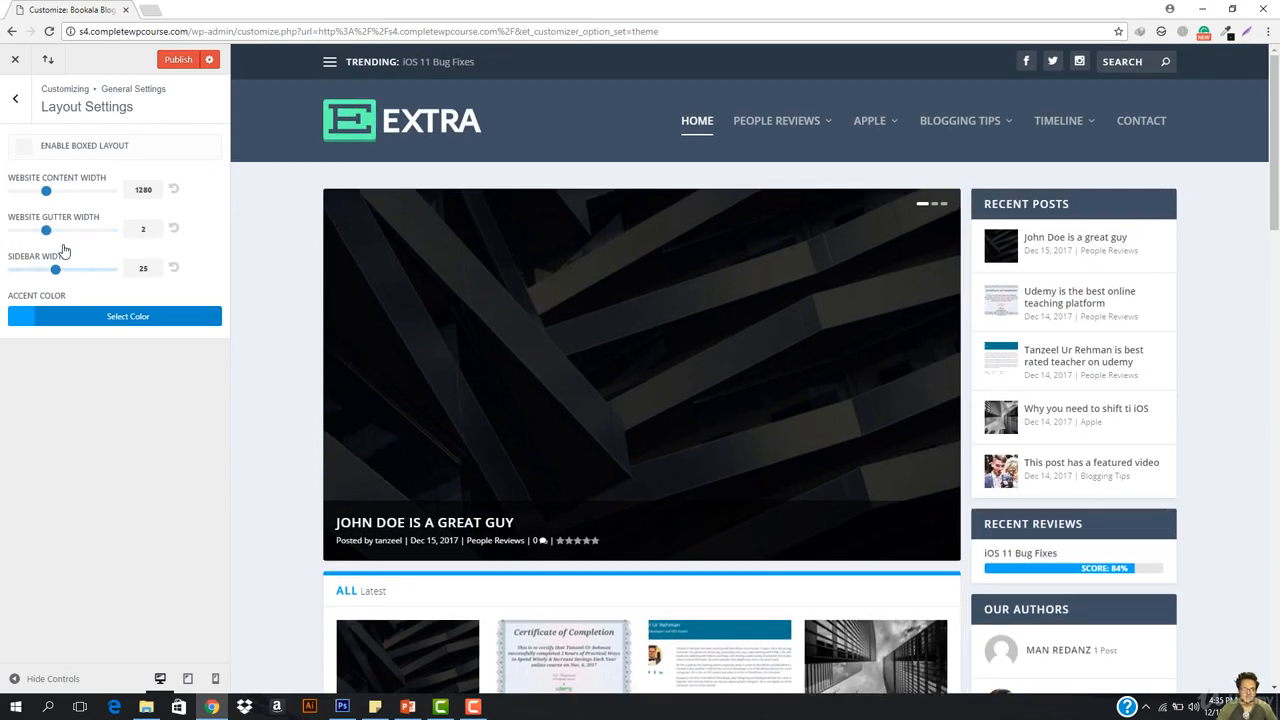
# Step: Try a website content width of 1920 in the preview and reset it to its default
pyautogui.moveTo(46, 193); pyautogui.dragTo(207, 203)
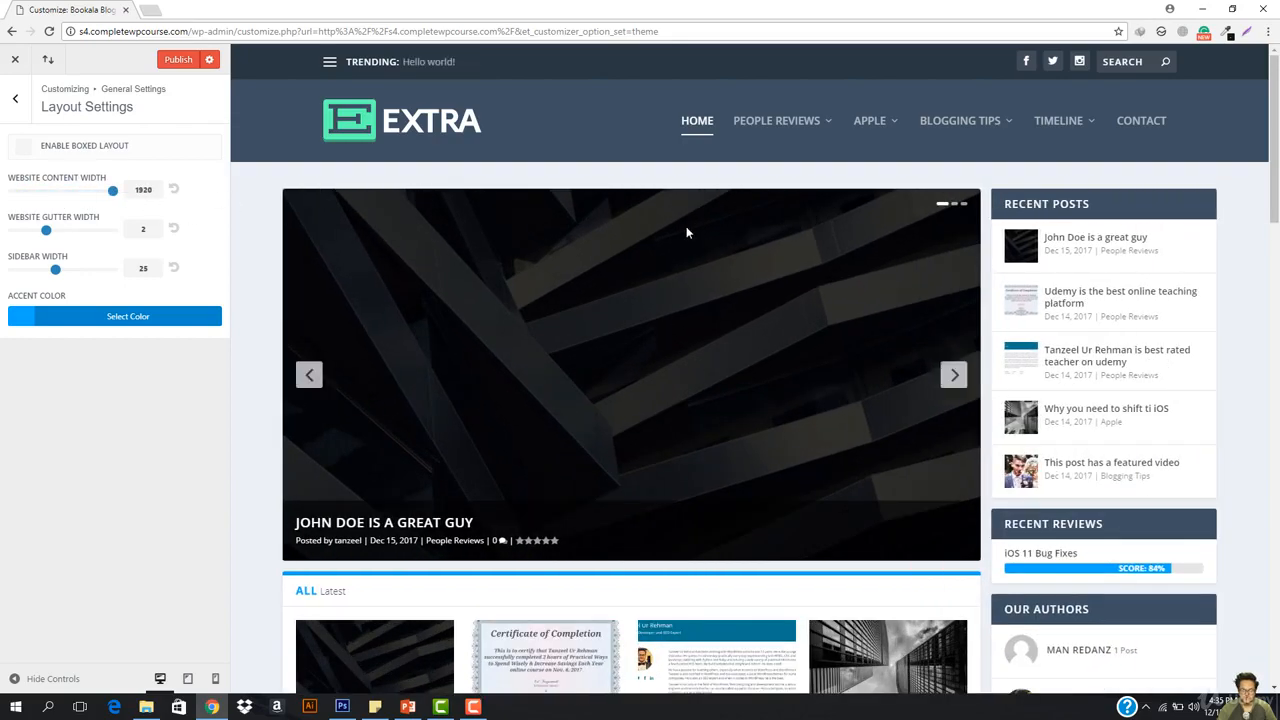
pyautogui.scroll(-5, 686, 226)
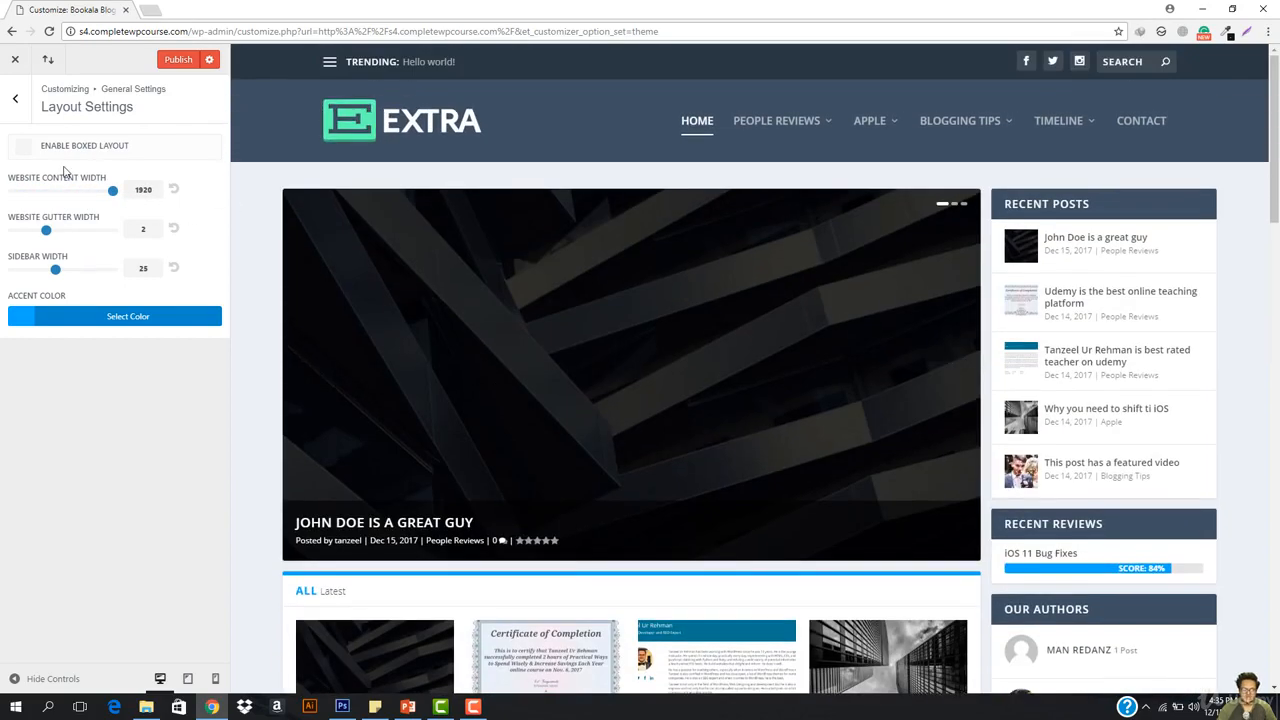
pyautogui.click(174, 190)
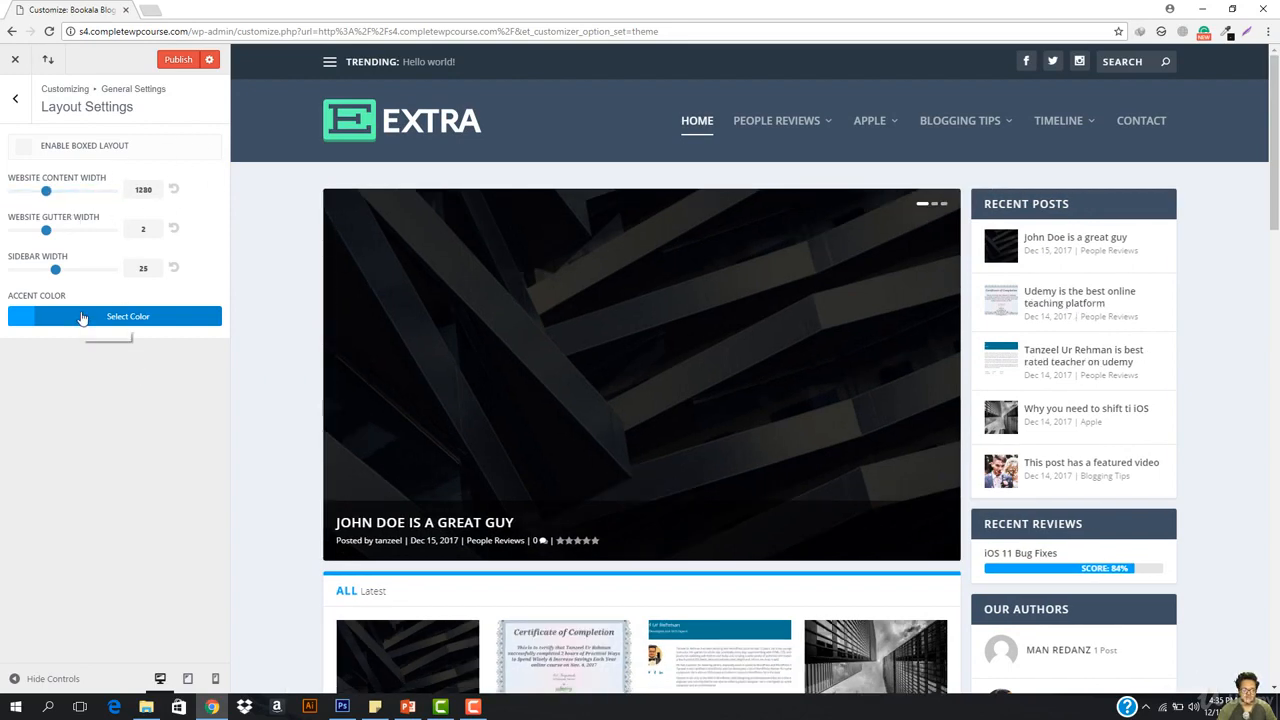
# Step: Try dark green #426000, navy #010059 and teal #008275 as the accent color and review the teal across the home page preview
pyautogui.scroll(-1, 250, 345)
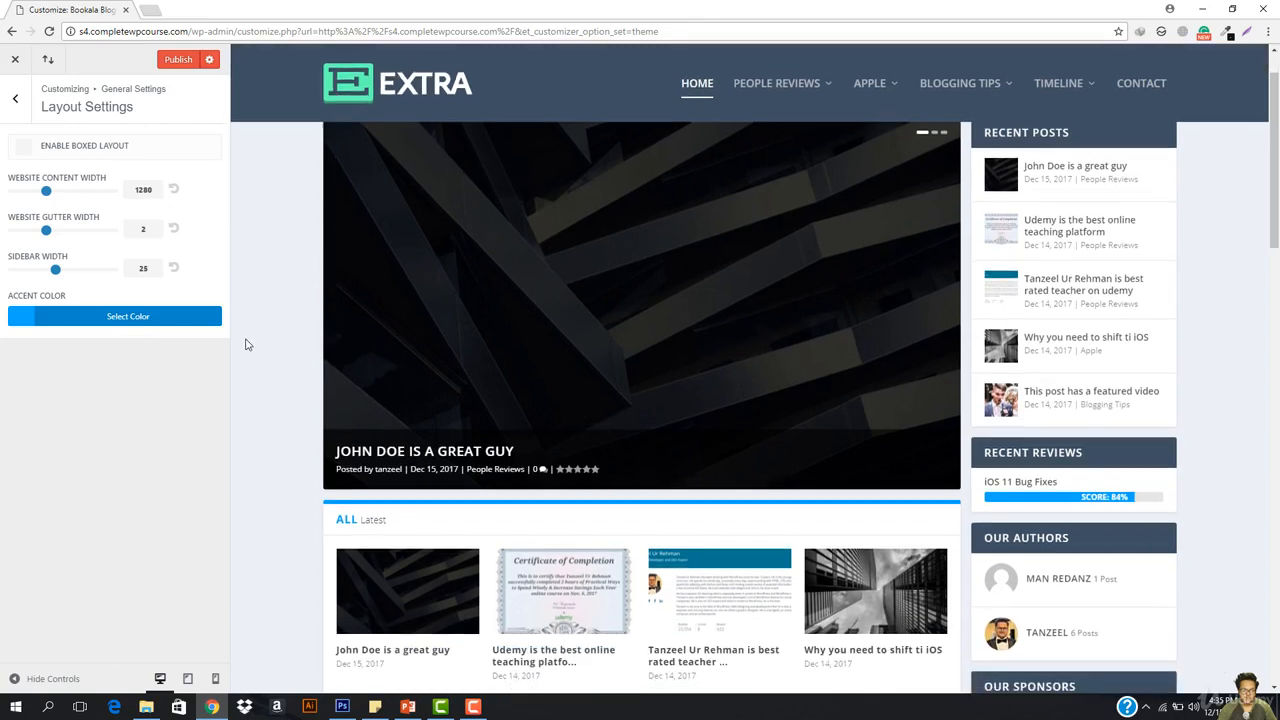
pyautogui.click(85, 318)
pyautogui.click(42, 446)
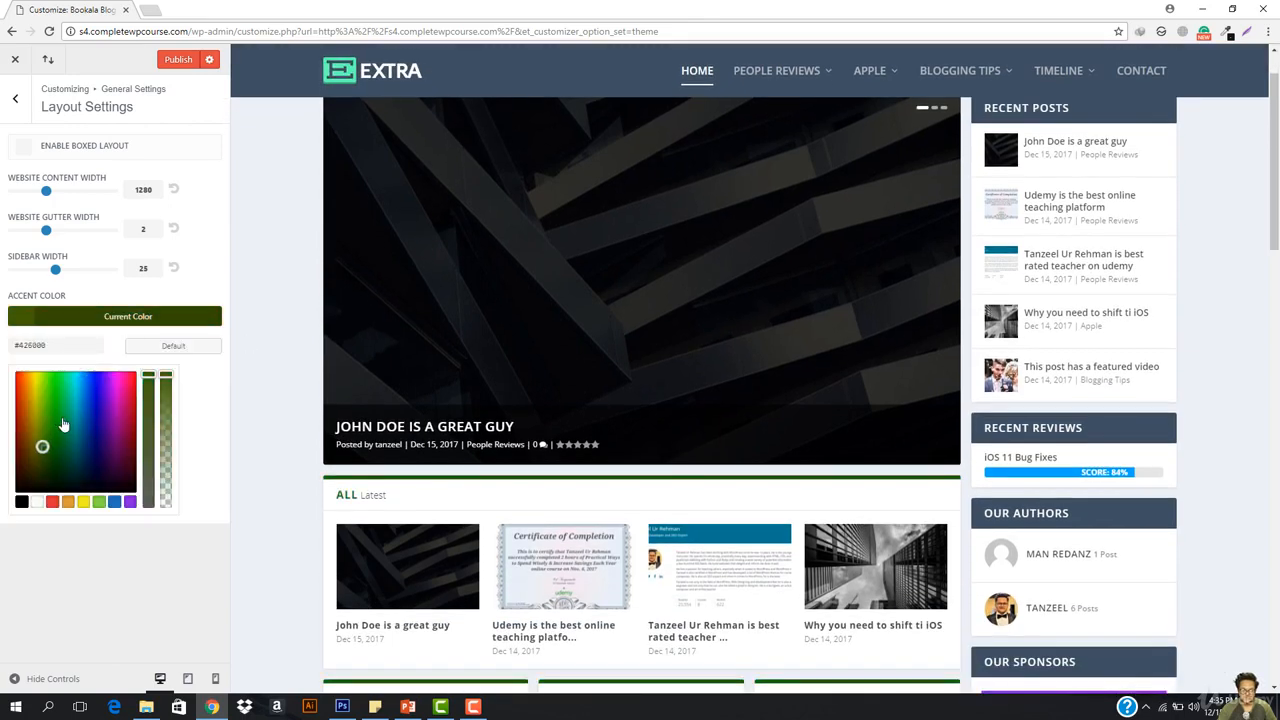
pyautogui.click(97, 450)
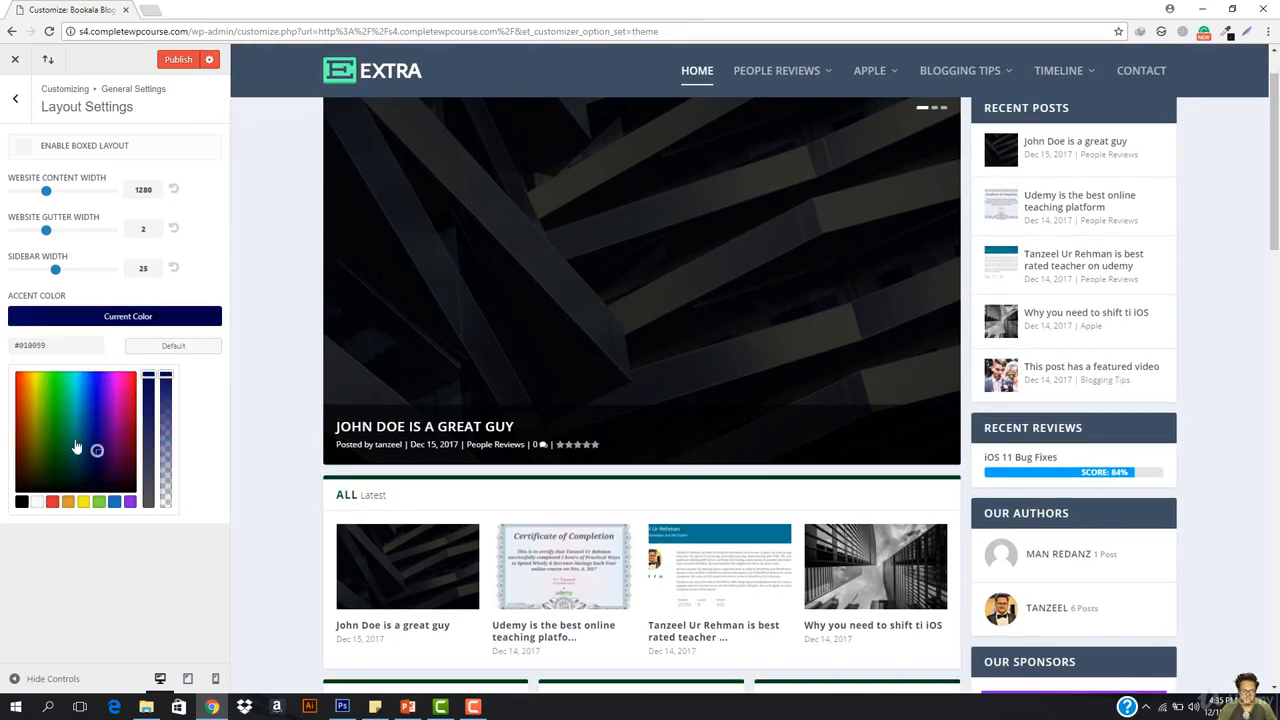
pyautogui.moveTo(76, 447)
pyautogui.mouseDown()
pyautogui.moveTo(106, 423)
pyautogui.moveTo(86, 400)
pyautogui.moveTo(94, 423)
pyautogui.moveTo(111, 402)
pyautogui.moveTo(16, 440)
pyautogui.moveTo(106, 406)
pyautogui.moveTo(66, 443)
pyautogui.moveTo(74, 432)
pyautogui.mouseUp()
pyautogui.scroll(2, 600, 400)
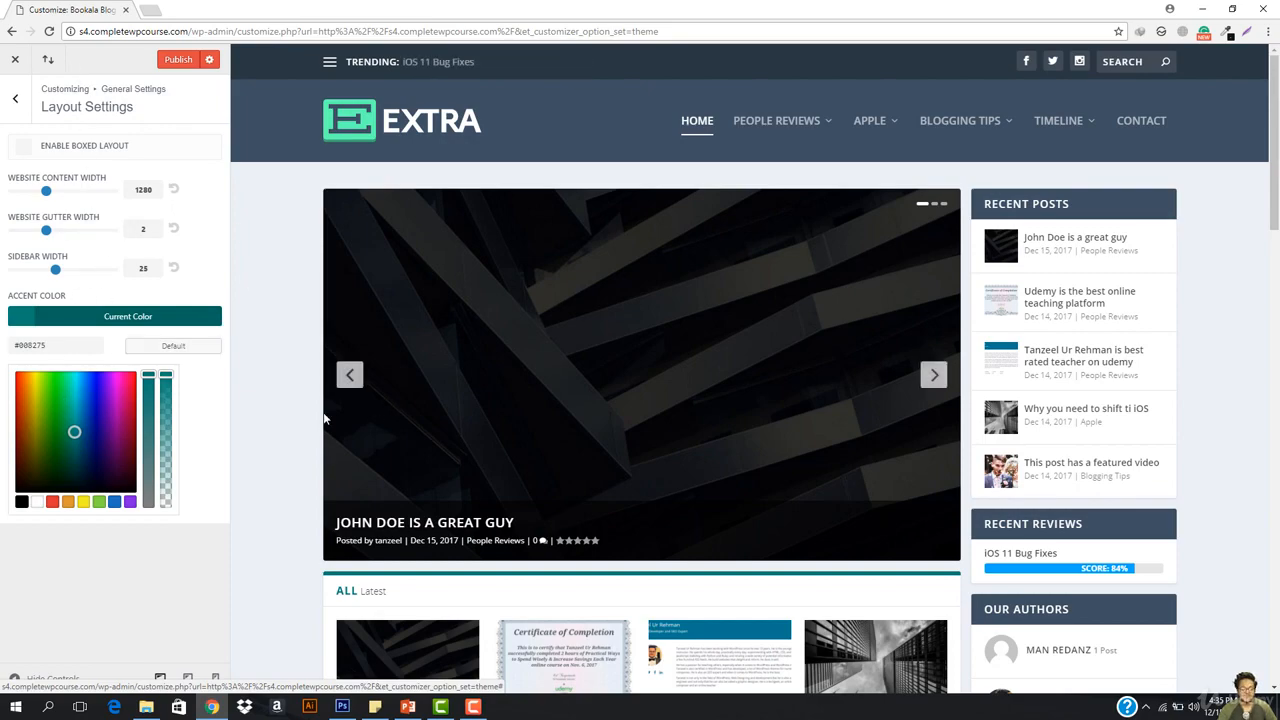
pyautogui.scroll(-7, 628, 506)
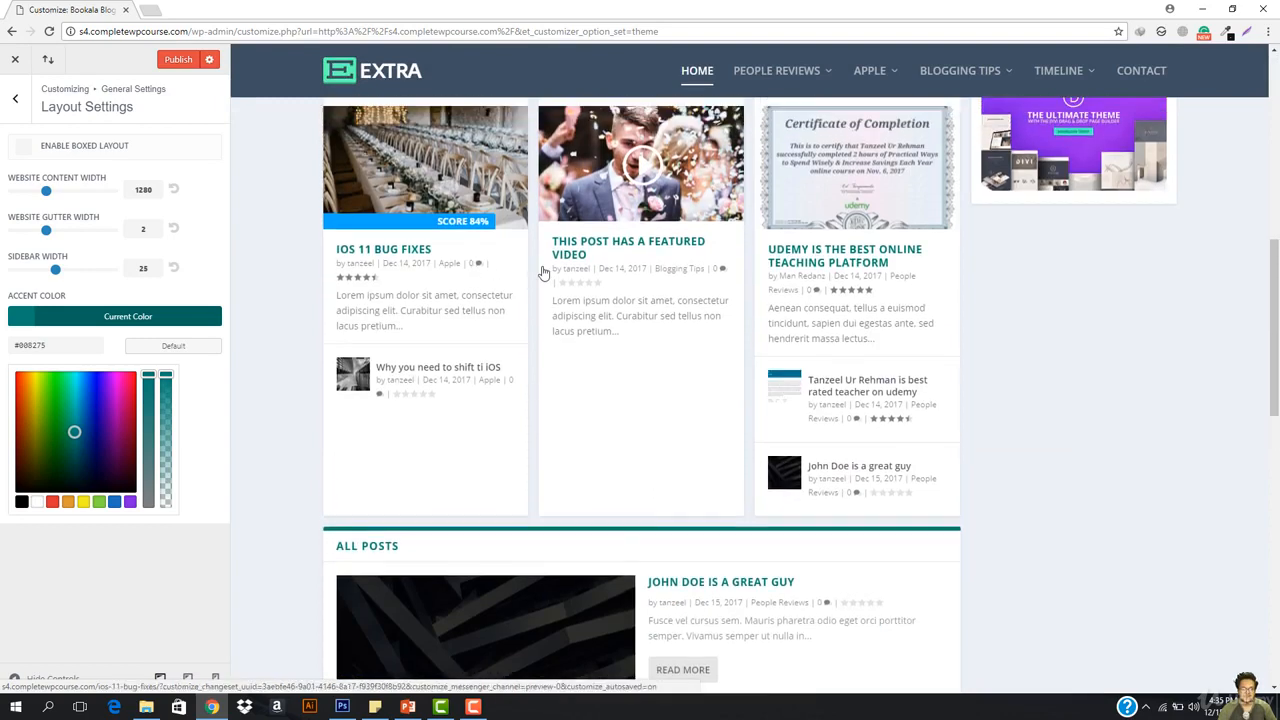
pyautogui.scroll(1, 509, 147)
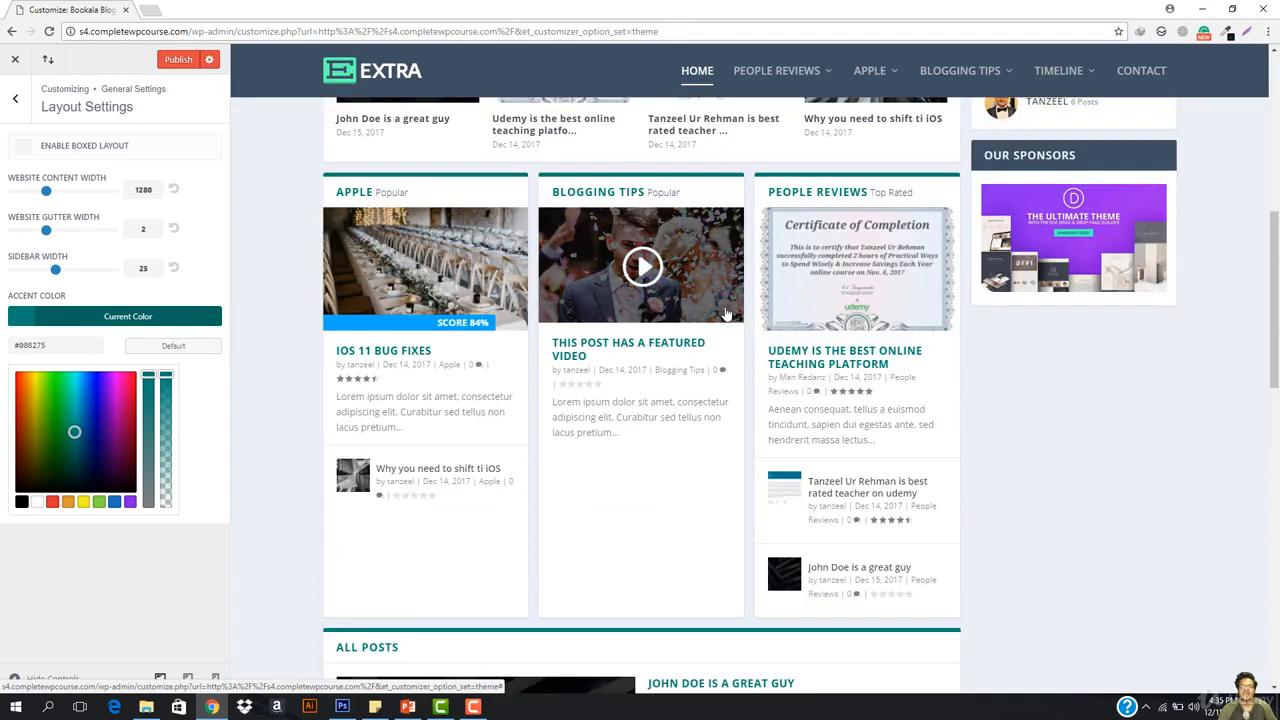
pyautogui.scroll(1, 640, 330)
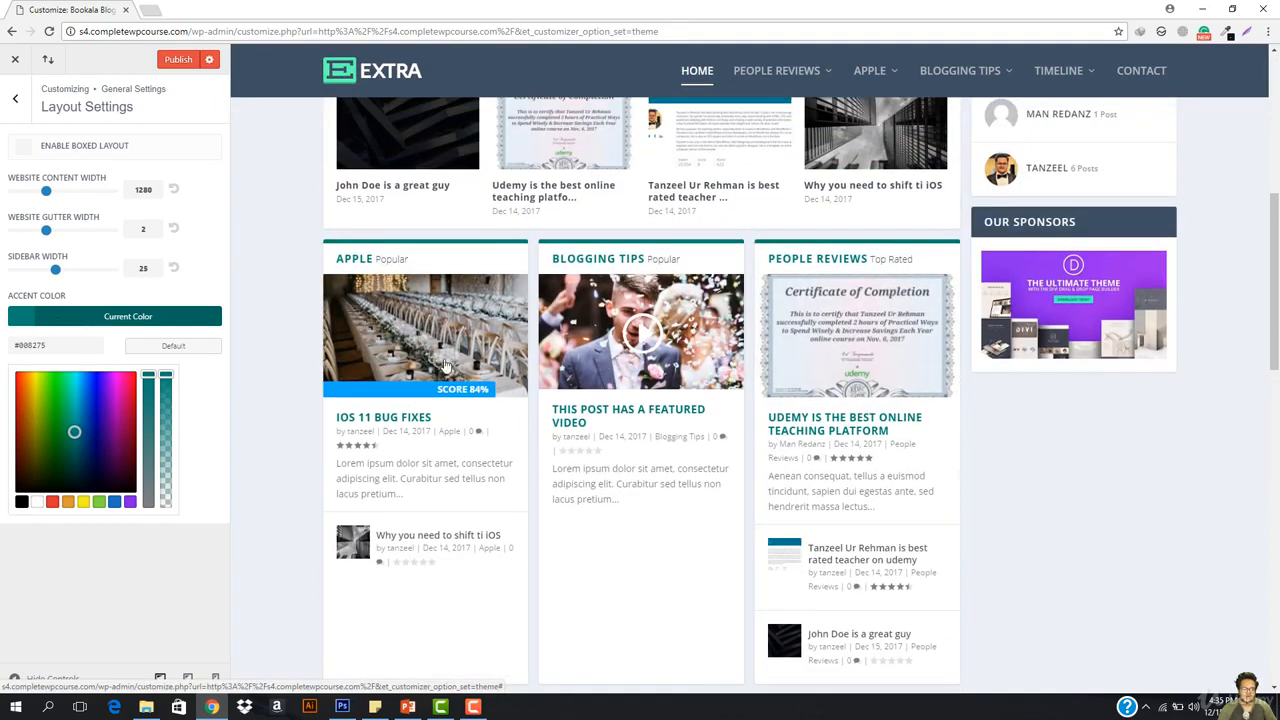
pyautogui.scroll(3, 447, 365)
# Step: Set the accent color to a deep blue and publish the layout changes
pyautogui.click(54, 451)
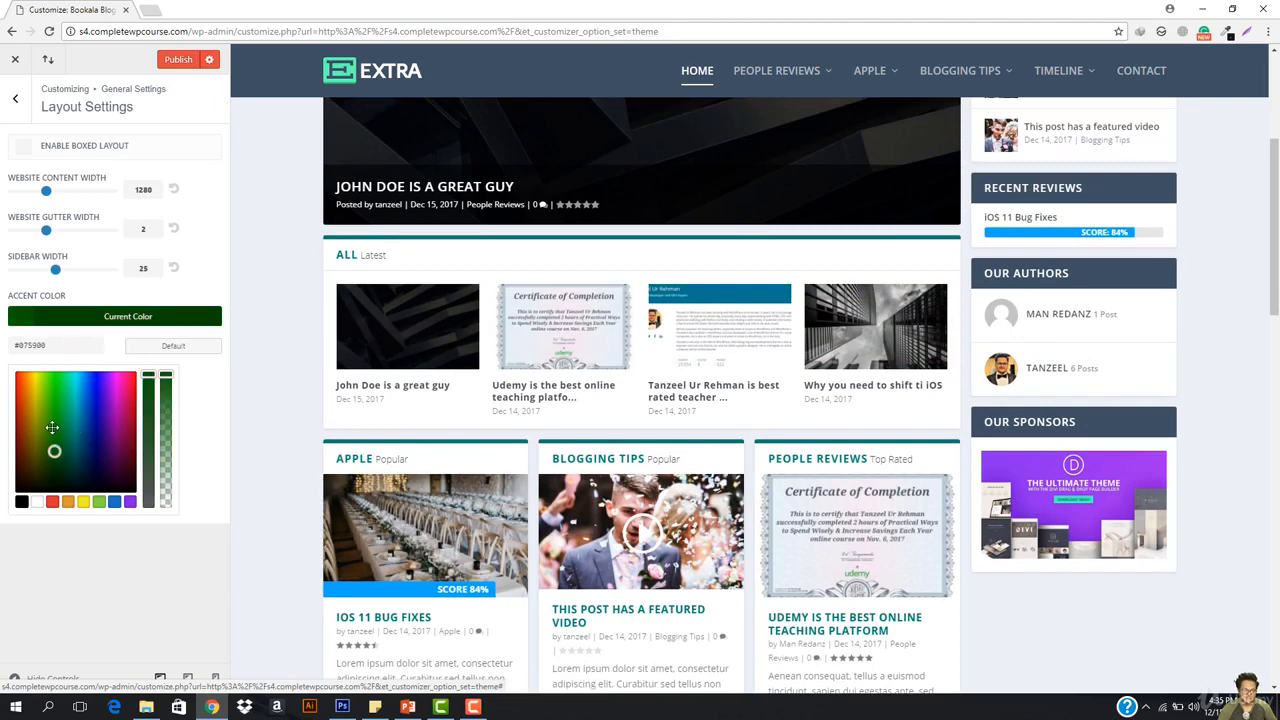
pyautogui.click(97, 386)
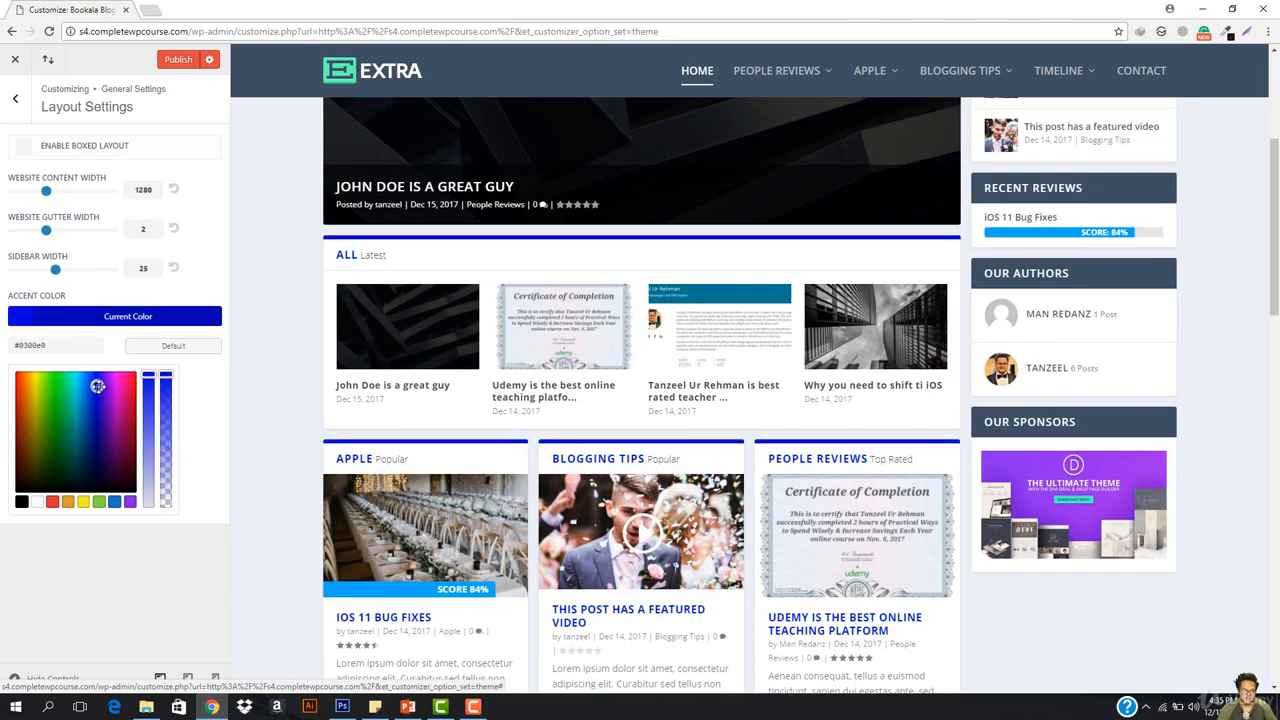
pyautogui.click(94, 393)
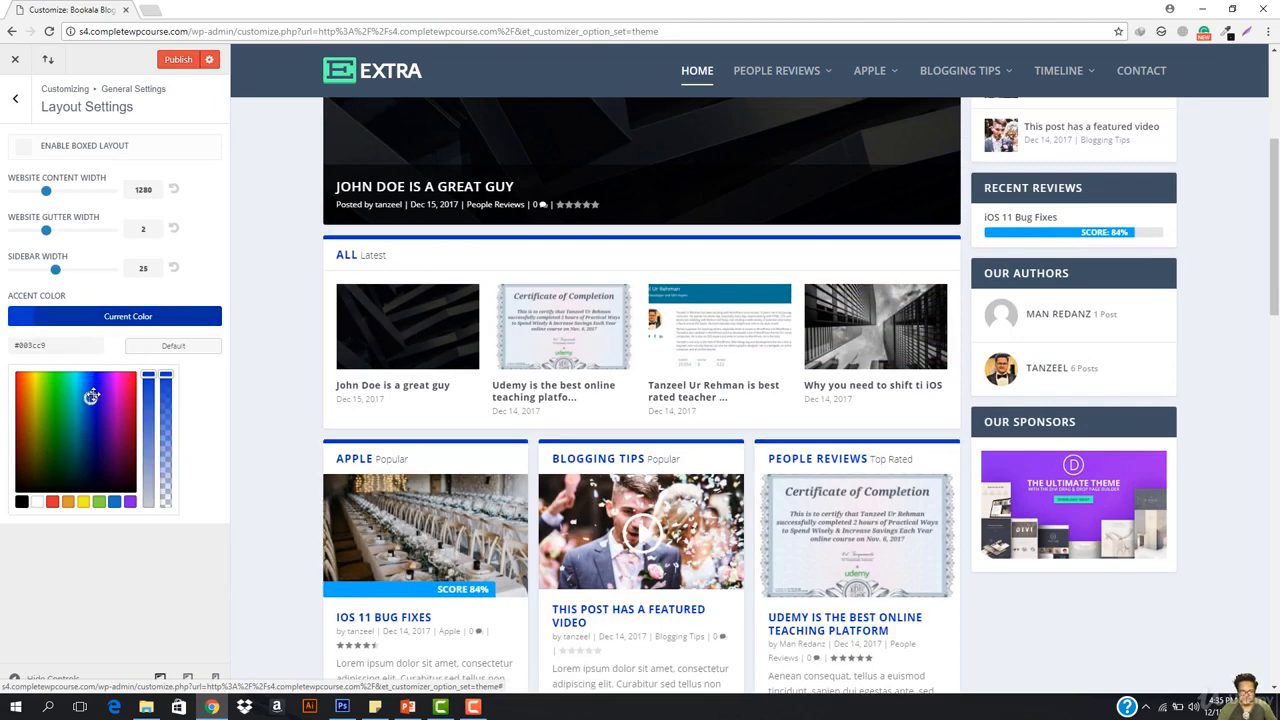
pyautogui.click(170, 316)
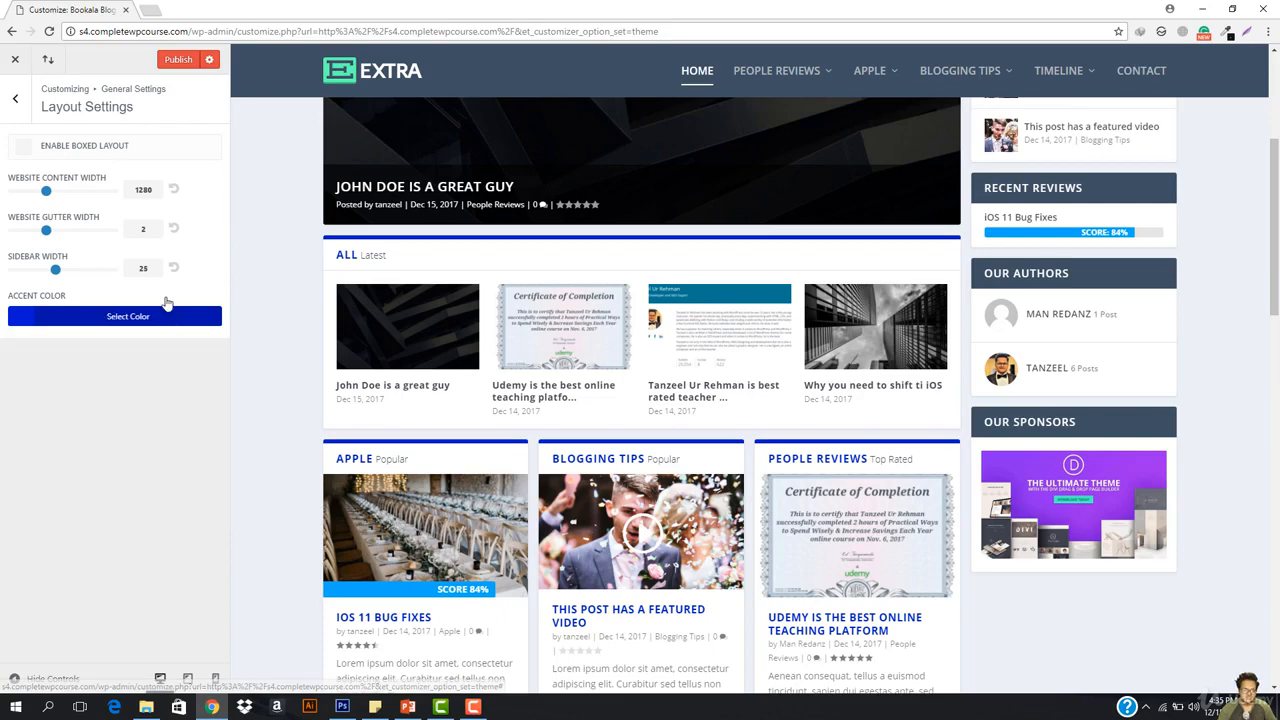
pyautogui.click(178, 59)
pyautogui.scroll(4, 602, 344)
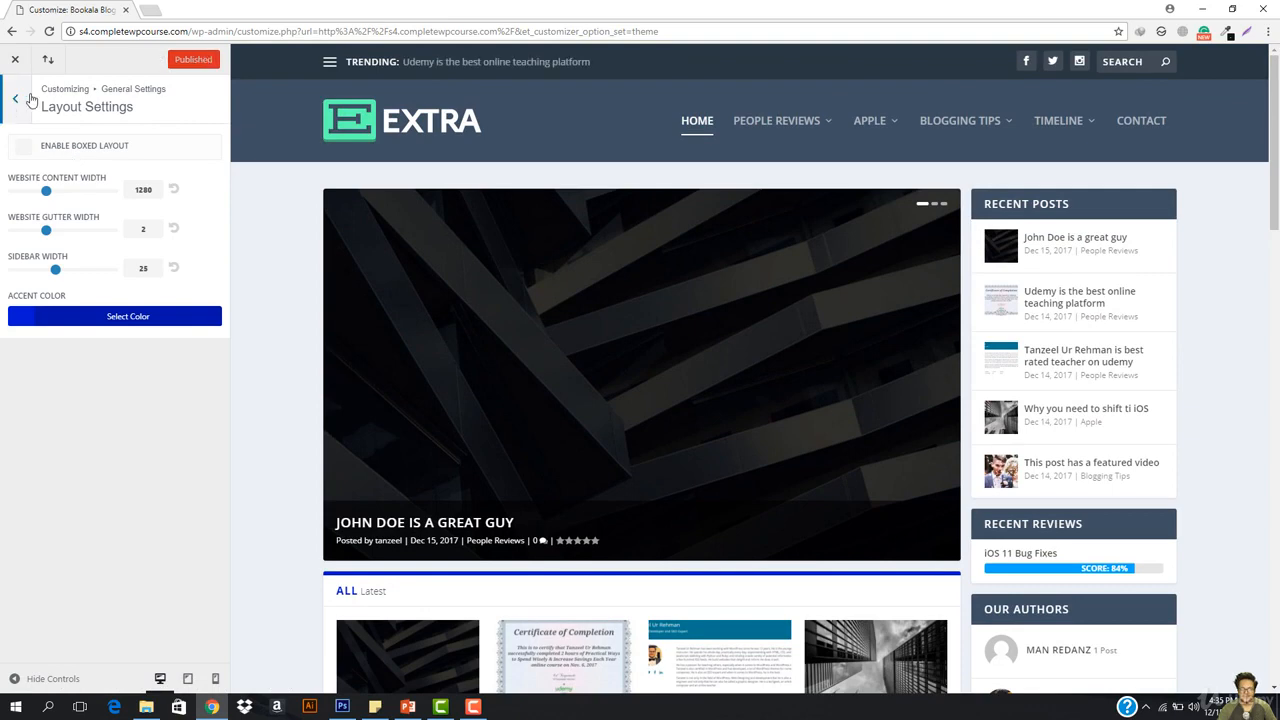
# Step: Open the typography settings, set the heading text size to 72 and review the headings in the page preview
pyautogui.click(27, 99)
pyautogui.click(70, 175)
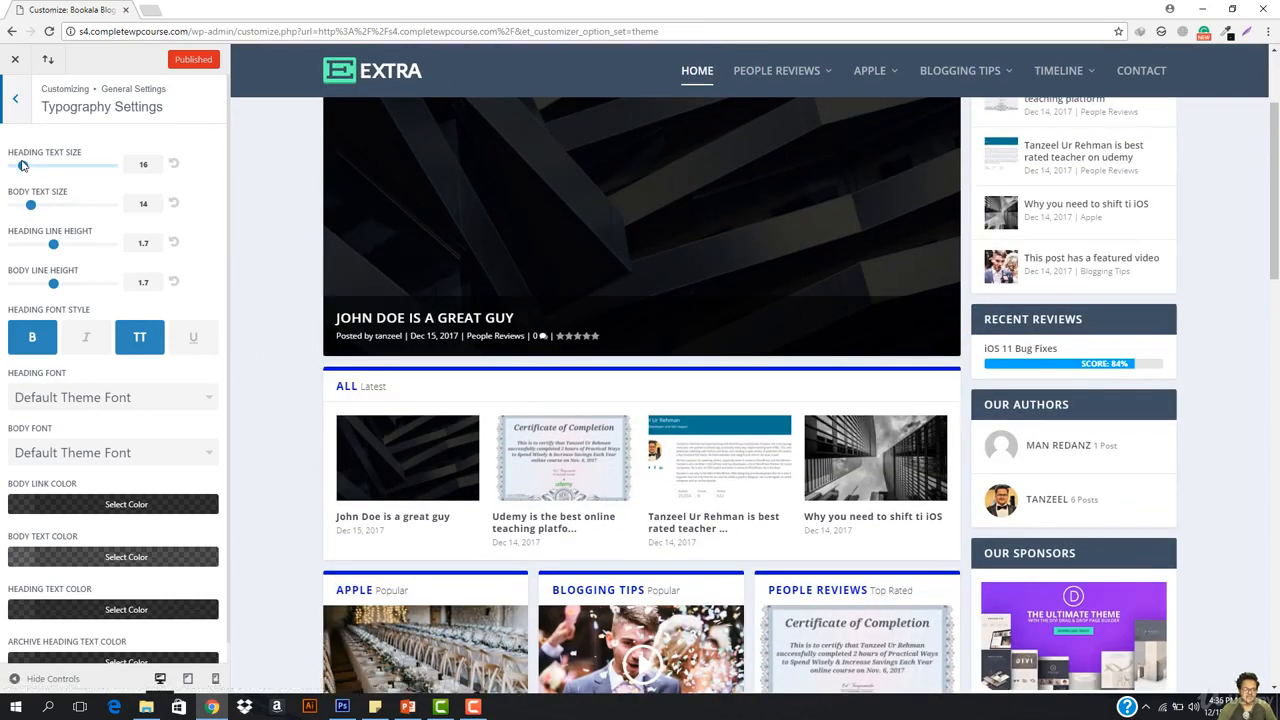
pyautogui.moveTo(23, 165); pyautogui.dragTo(166, 177)
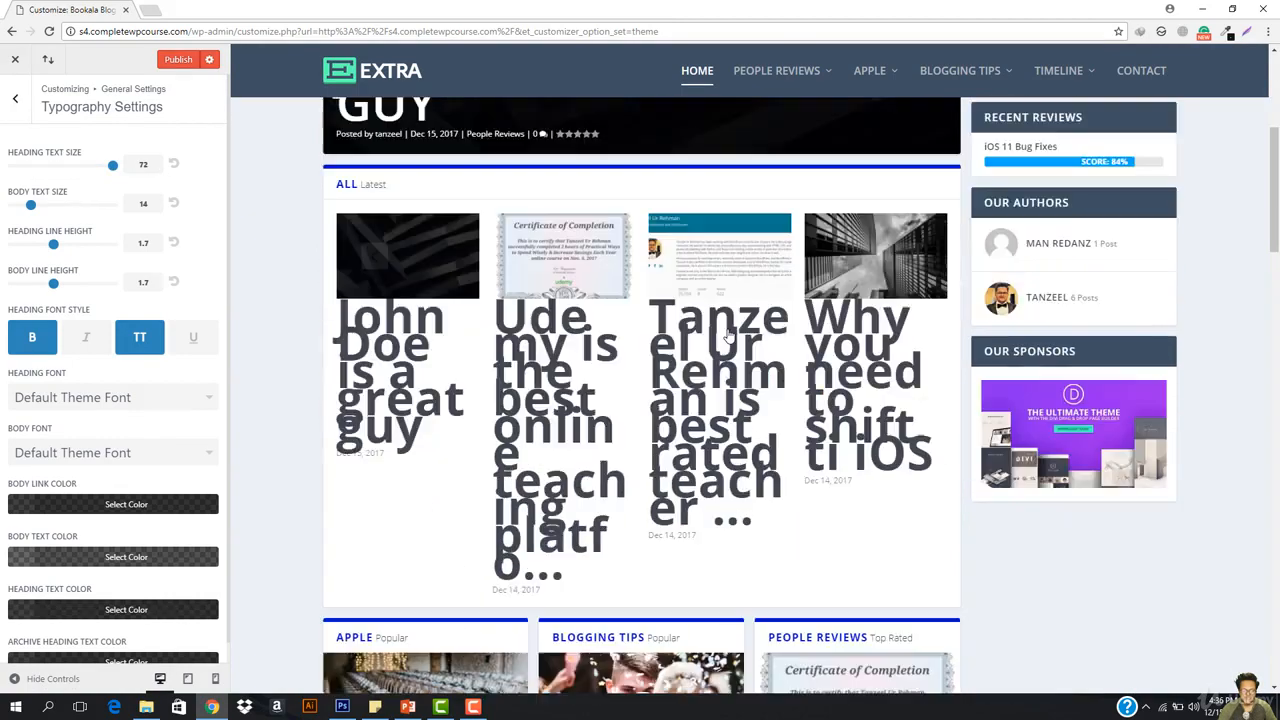
pyautogui.scroll(-13, 680, 370)
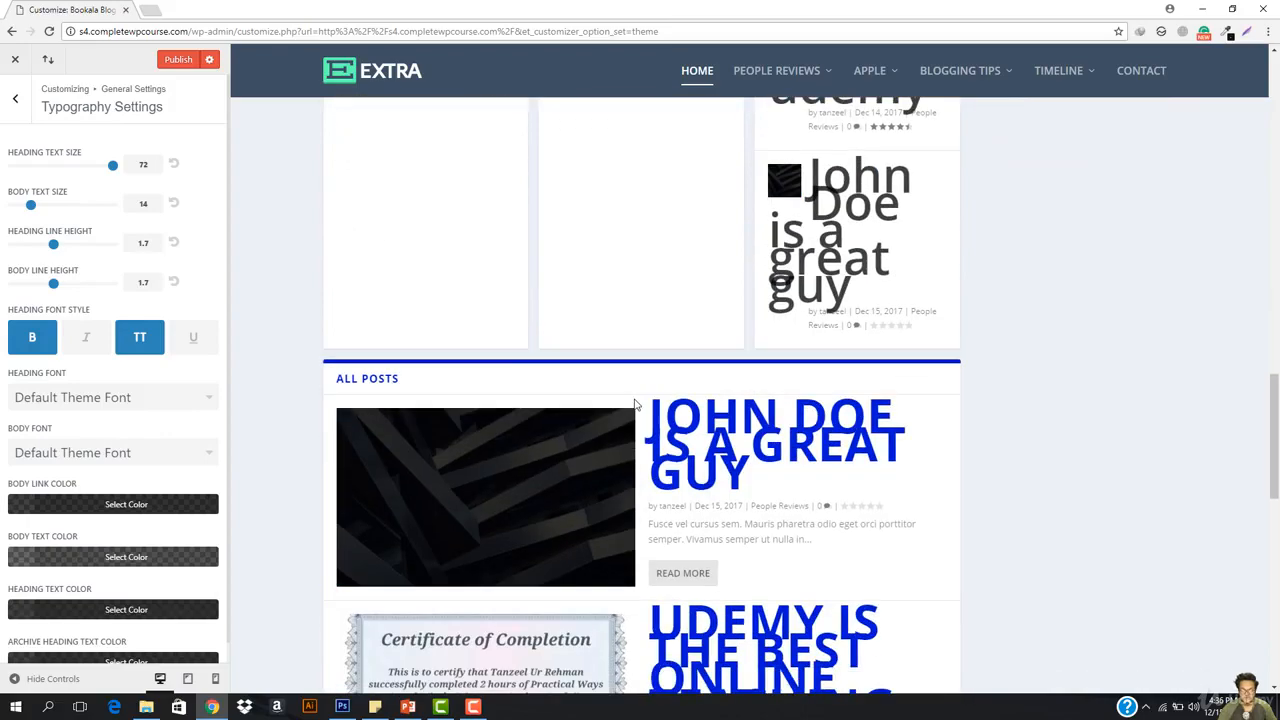
# Step: Reset the heading text size to its default and review the headings across the page preview
pyautogui.scroll(-3, 634, 404)
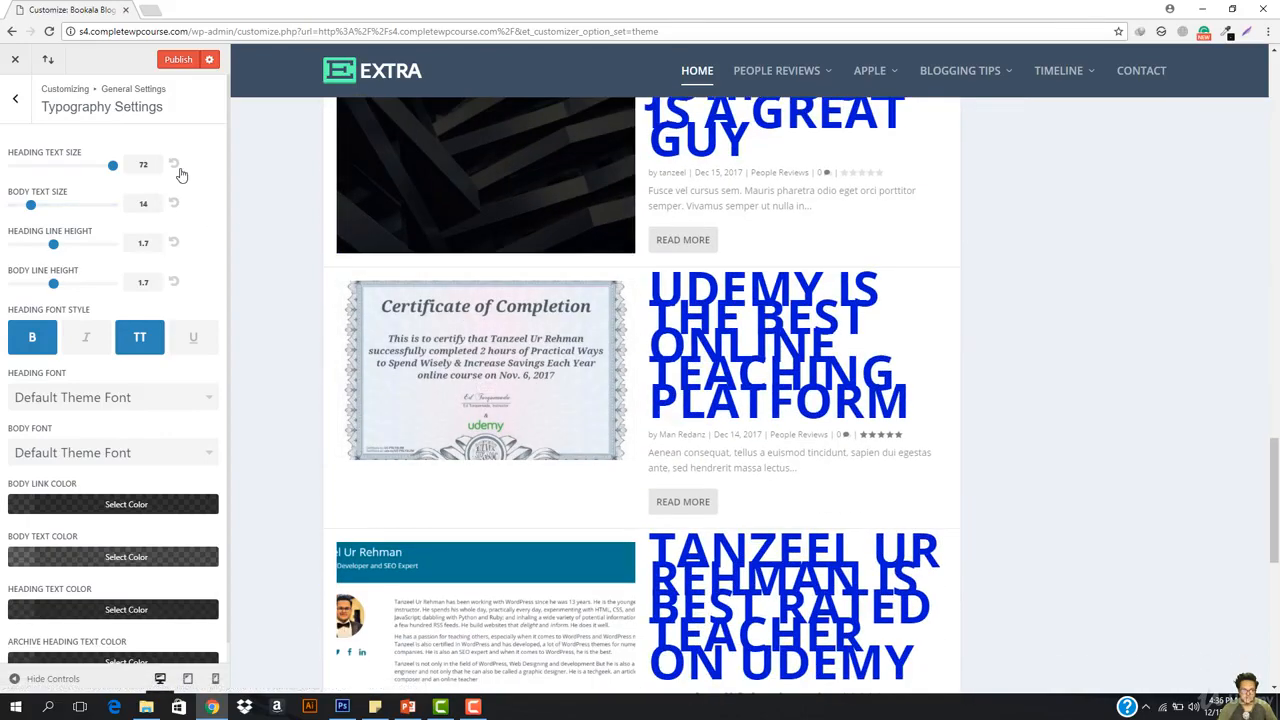
pyautogui.click(175, 166)
pyautogui.scroll(10, 412, 310)
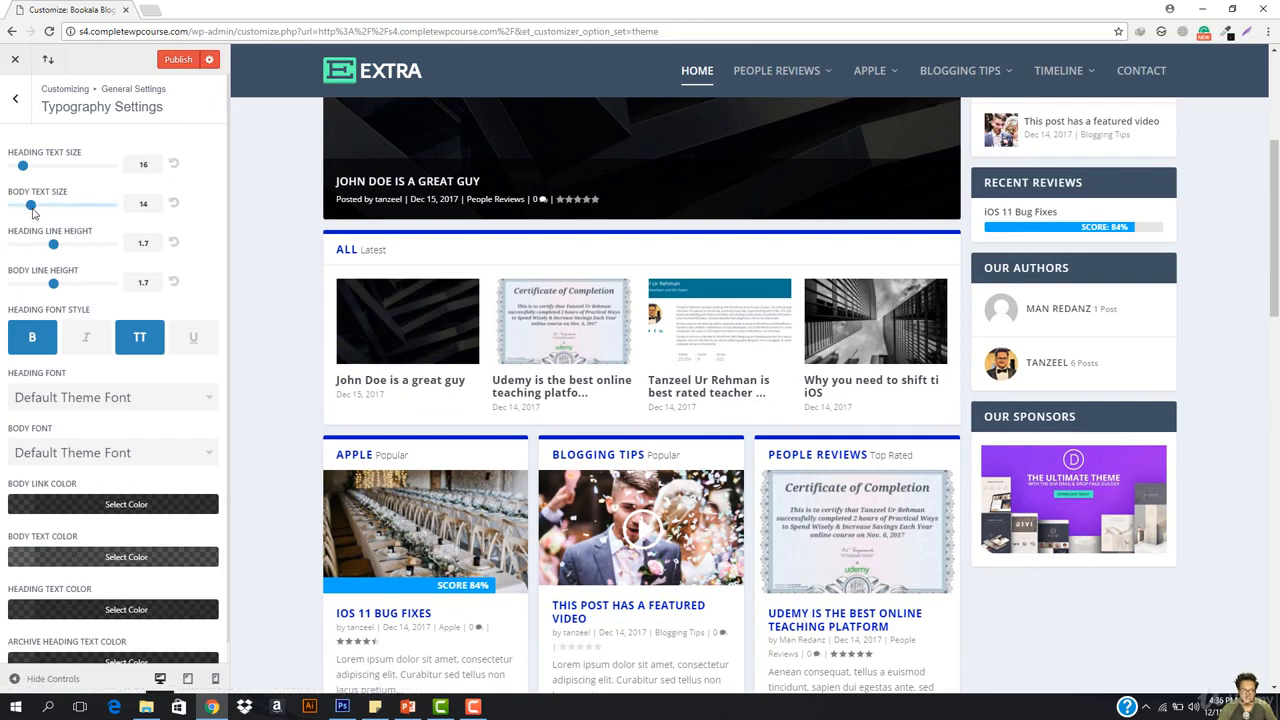
# Step: Try a heading text size of 47 in the preview and reset it to its default
pyautogui.scroll(-2, 441, 619)
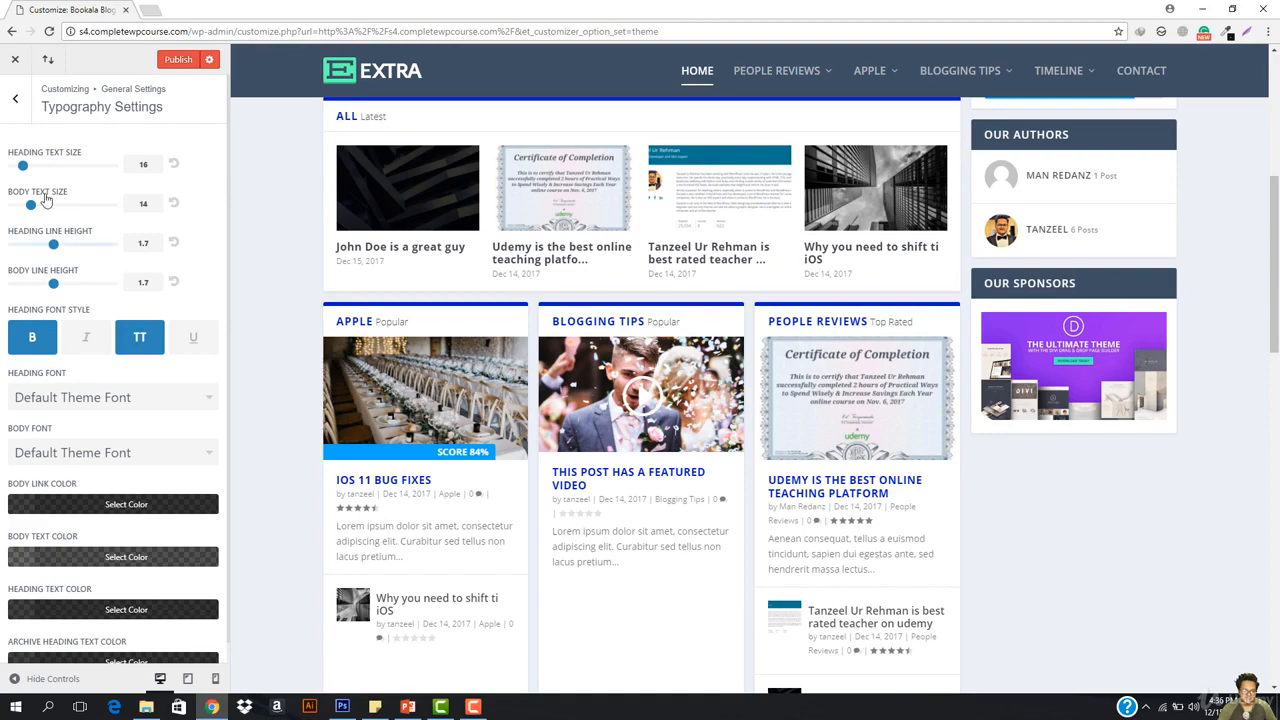
pyautogui.moveTo(22, 166); pyautogui.dragTo(72, 185)
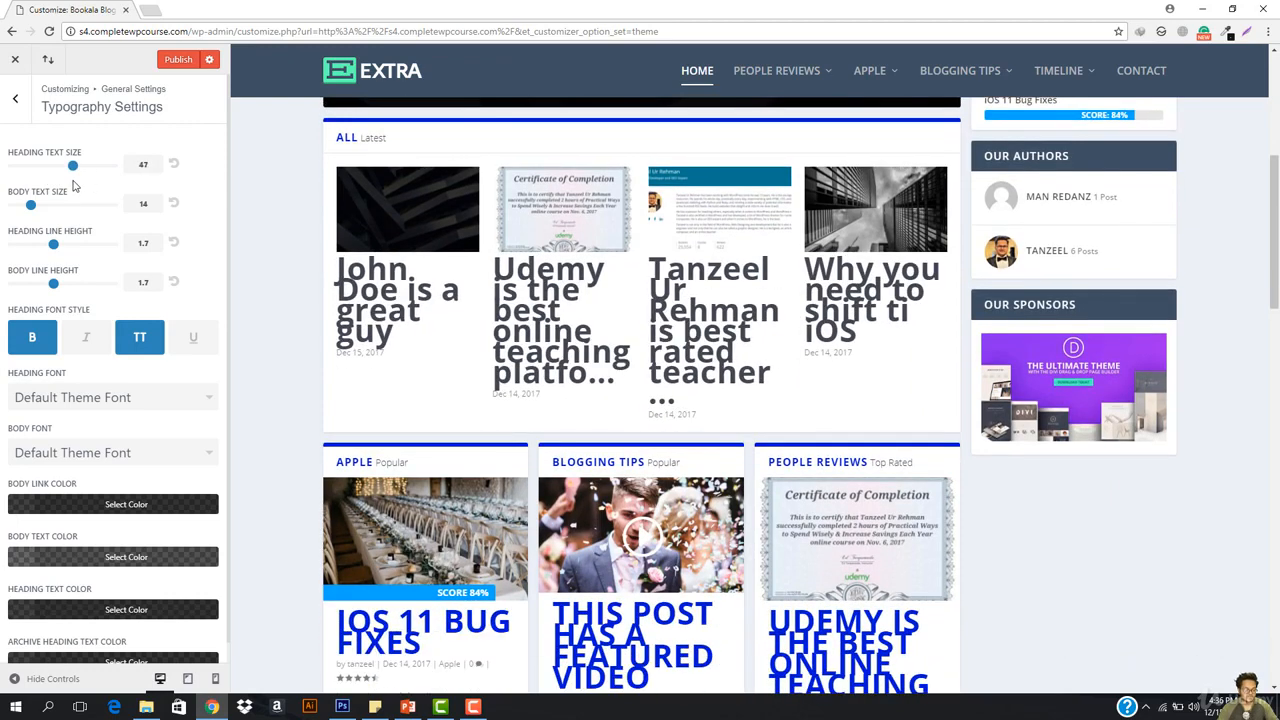
pyautogui.click(174, 166)
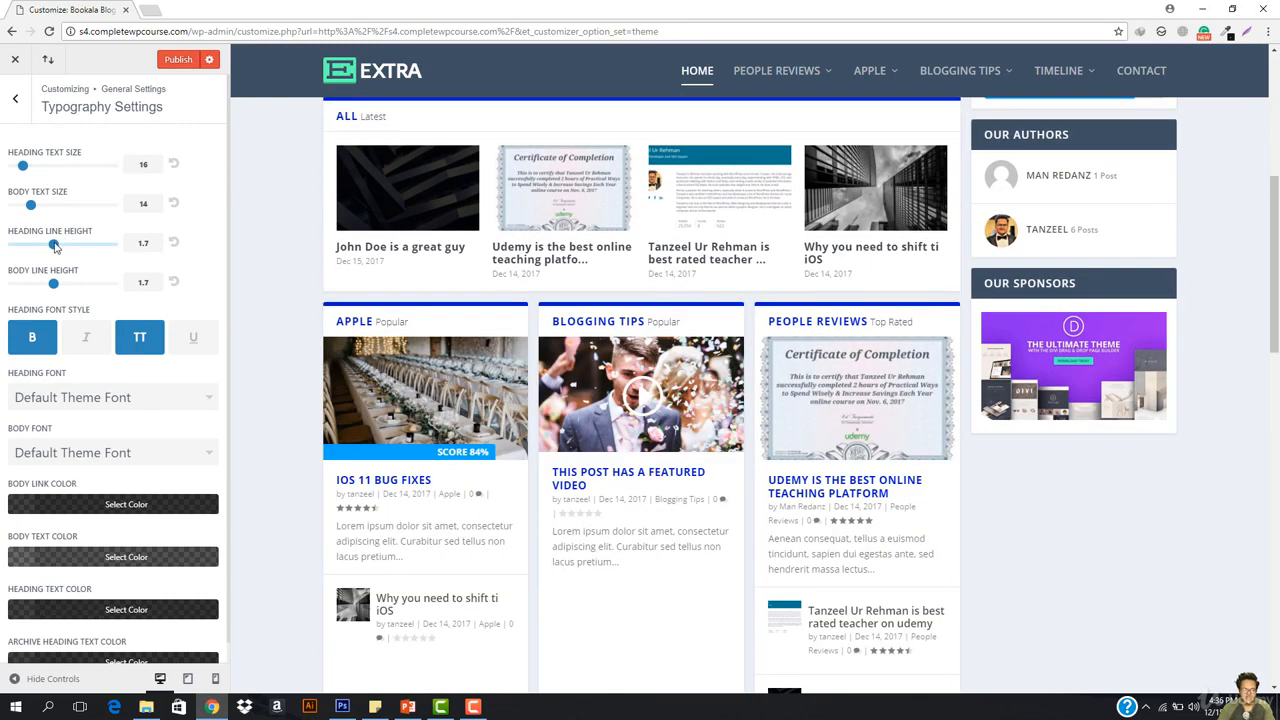
# Step: Try a heading line height of 3 and a body line height up to 2.9, resetting each to its default
pyautogui.moveTo(55, 247); pyautogui.dragTo(115, 257)
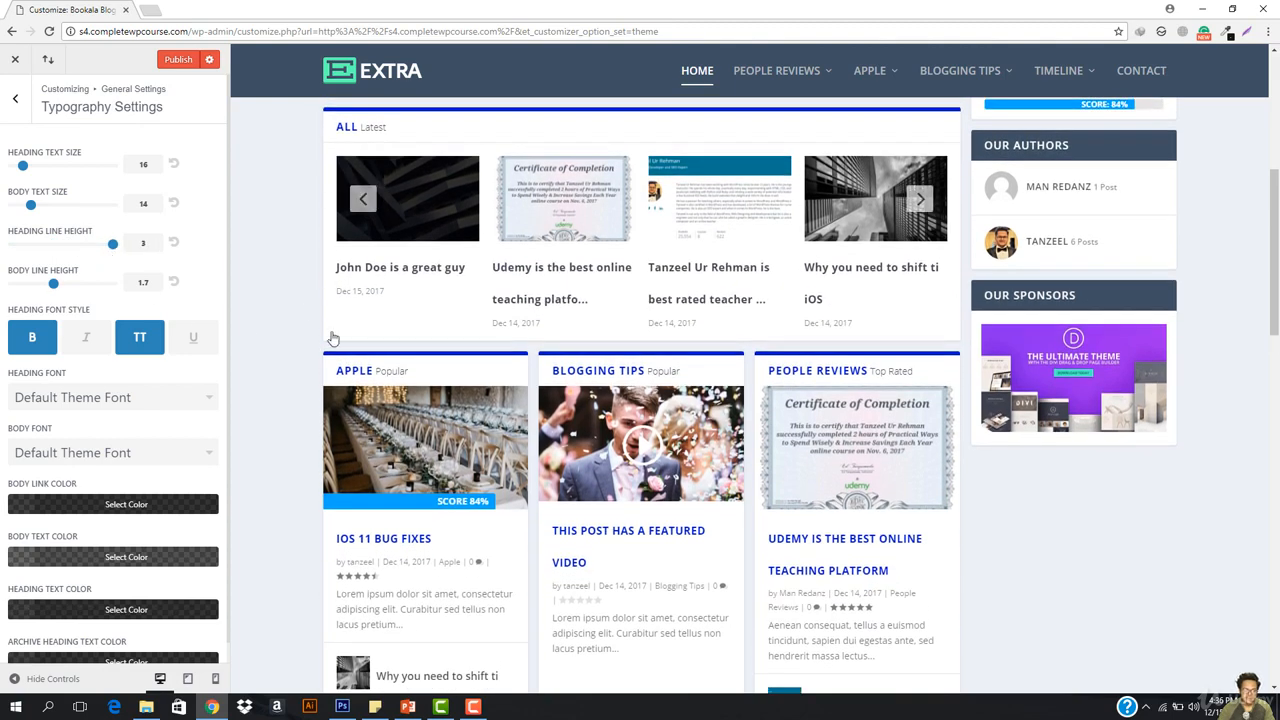
pyautogui.click(172, 245)
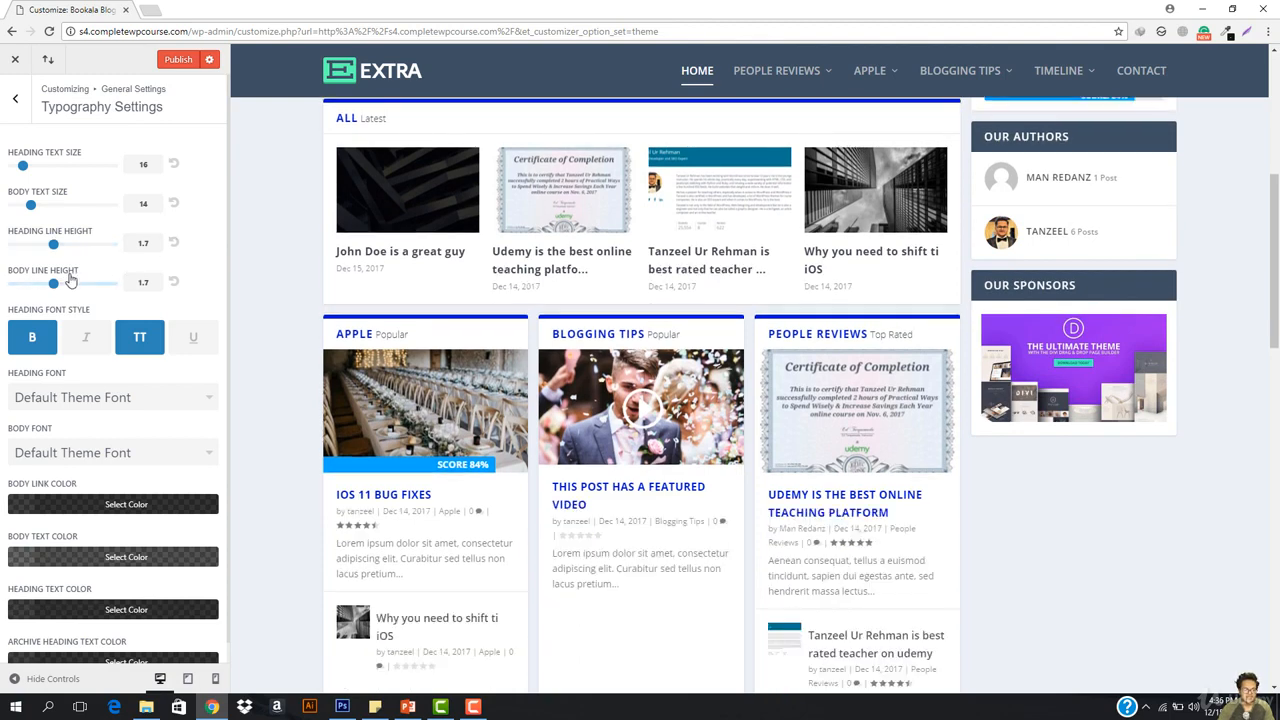
pyautogui.moveTo(53, 284); pyautogui.dragTo(87, 299)
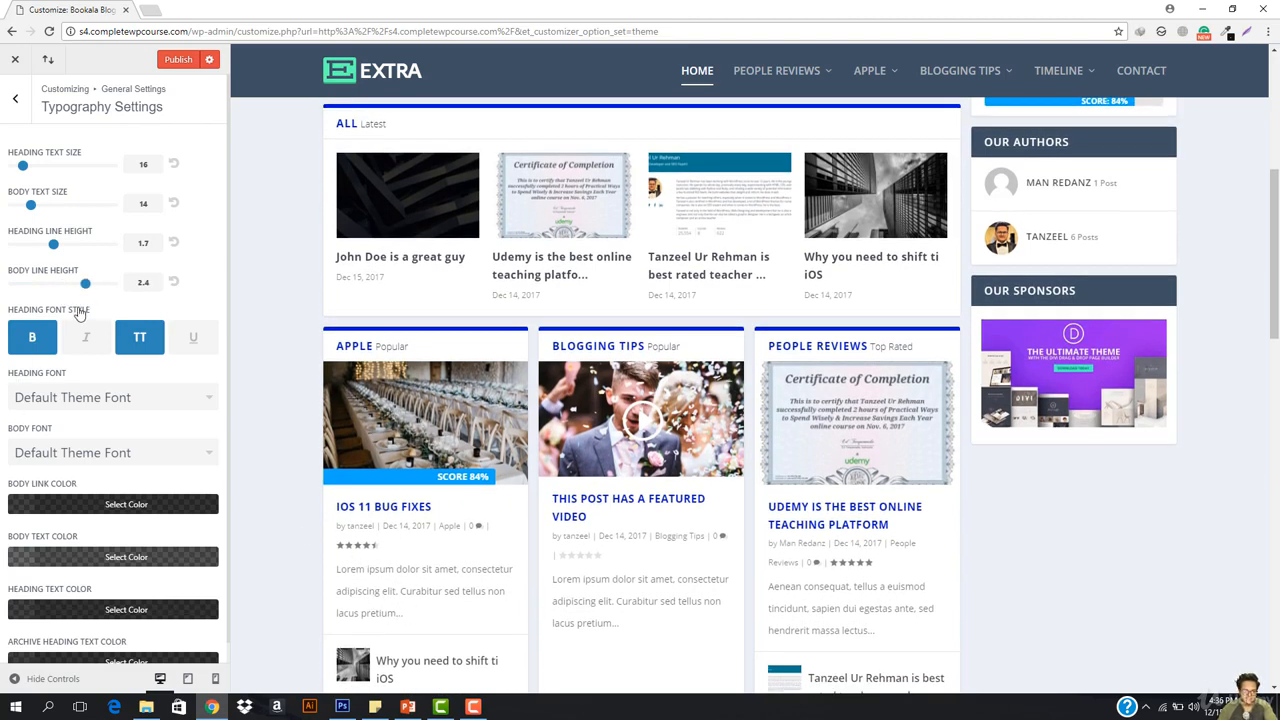
pyautogui.moveTo(86, 284); pyautogui.dragTo(108, 284)
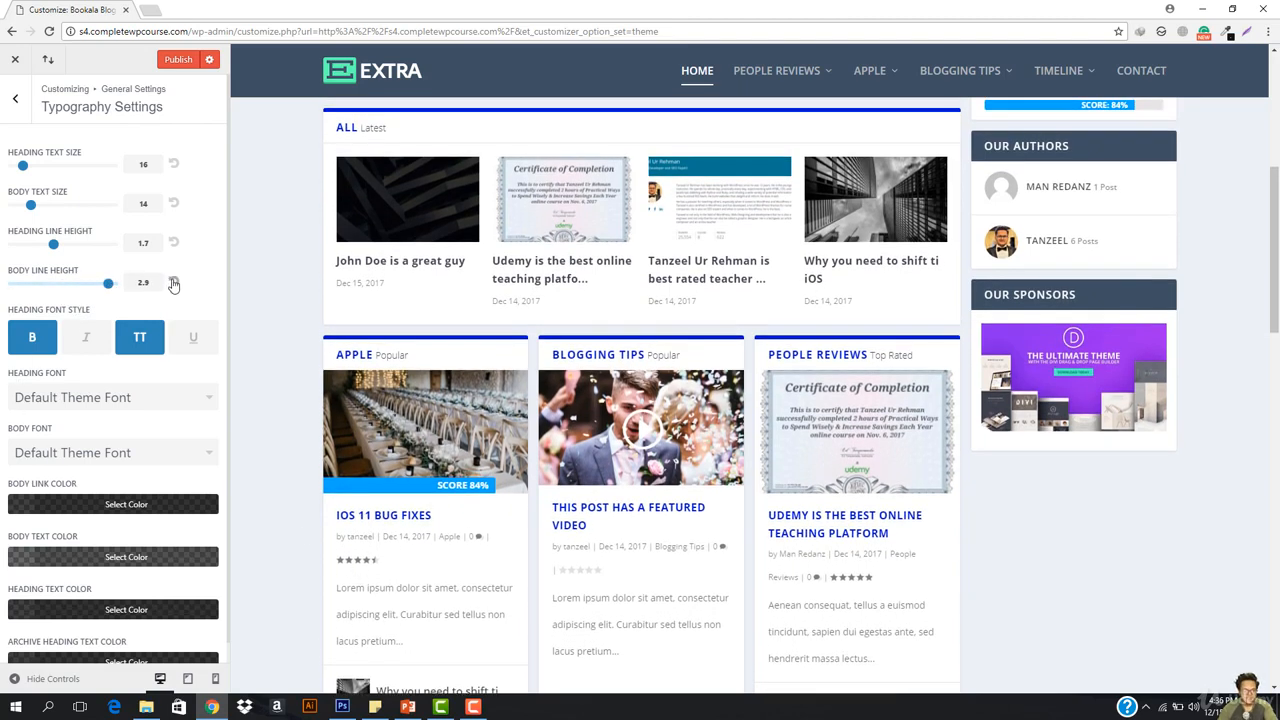
pyautogui.click(173, 284)
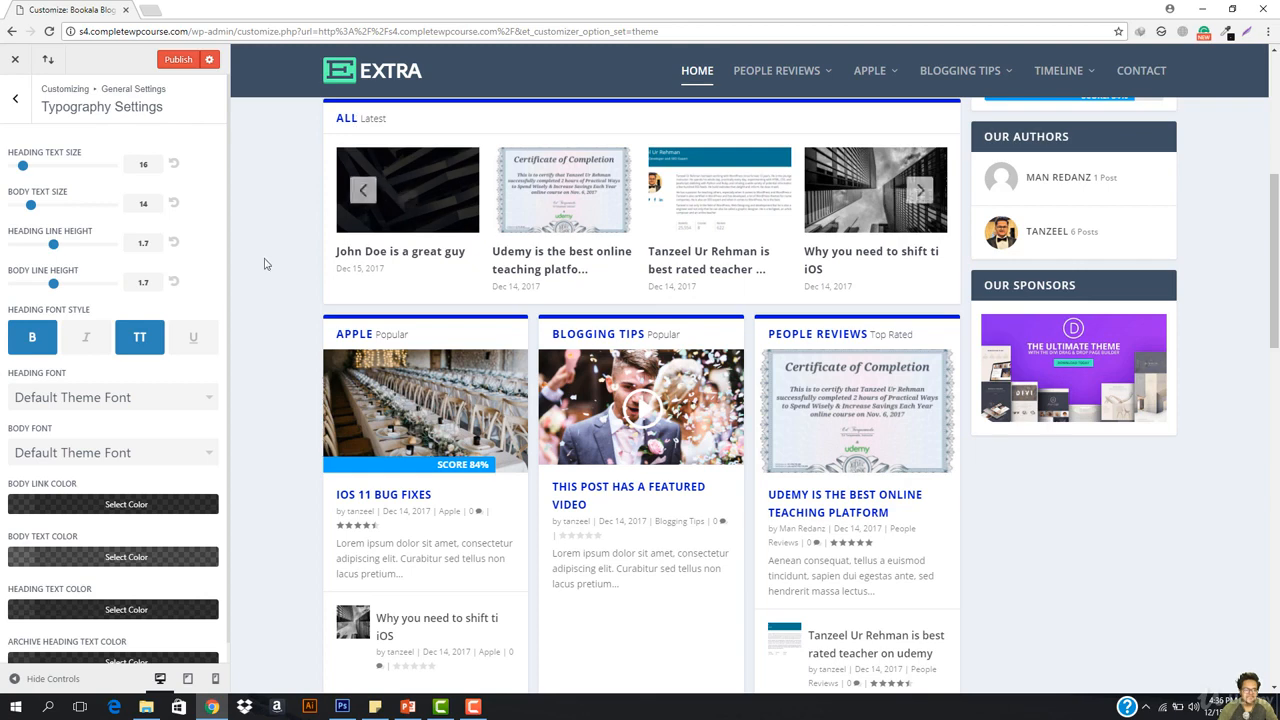
# Step: Try toggling uppercase and underline on the headings, and set the heading font style to bold, italic and uppercase without underline
pyautogui.click(140, 338)
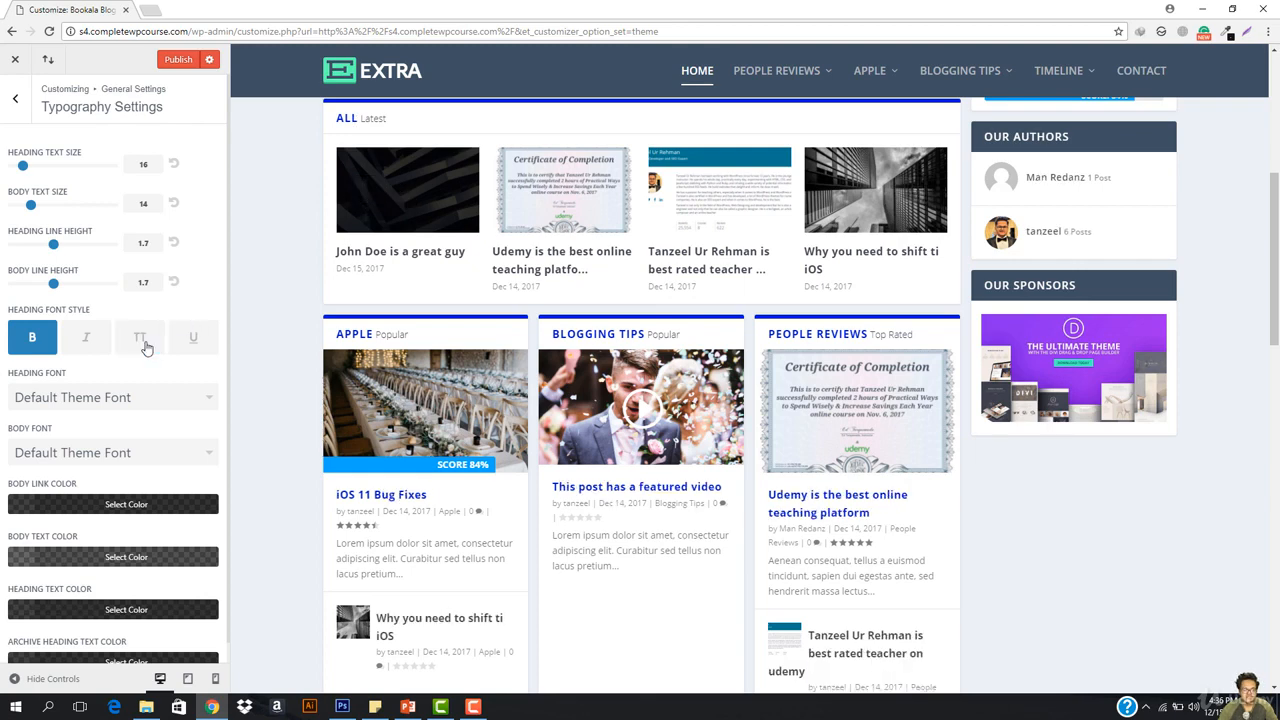
pyautogui.click(141, 339)
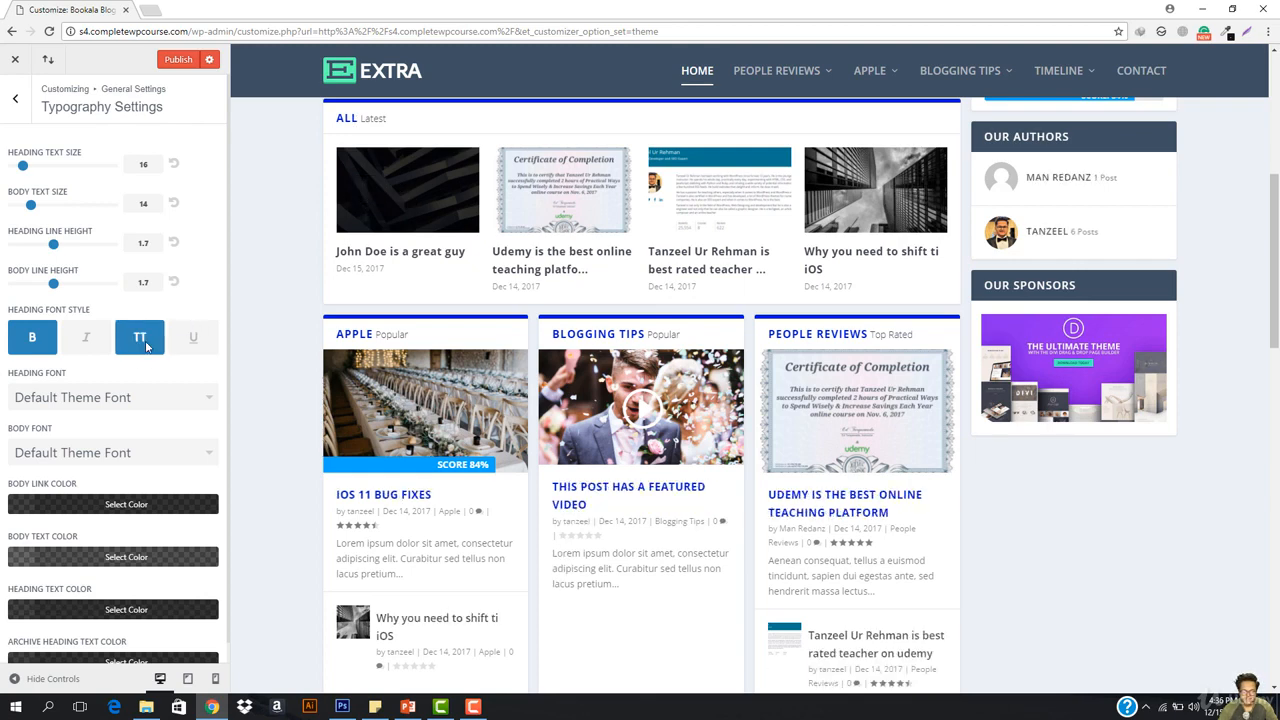
pyautogui.click(191, 340)
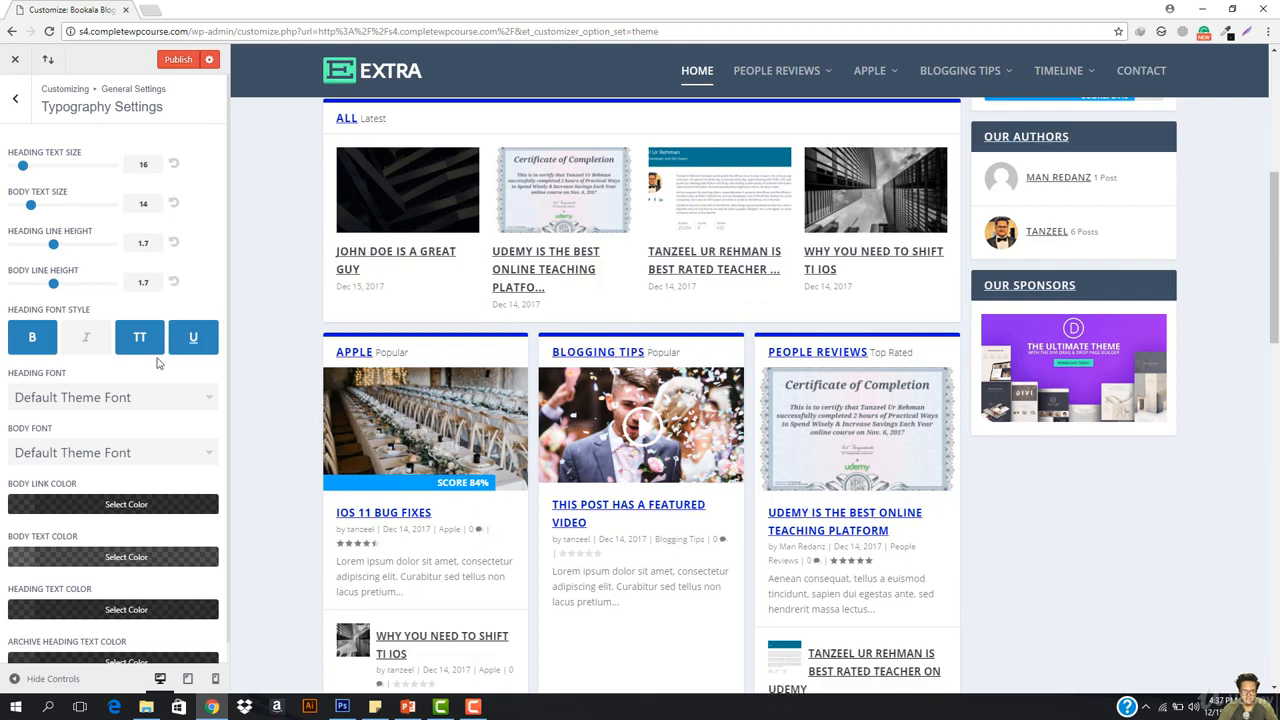
pyautogui.click(89, 345)
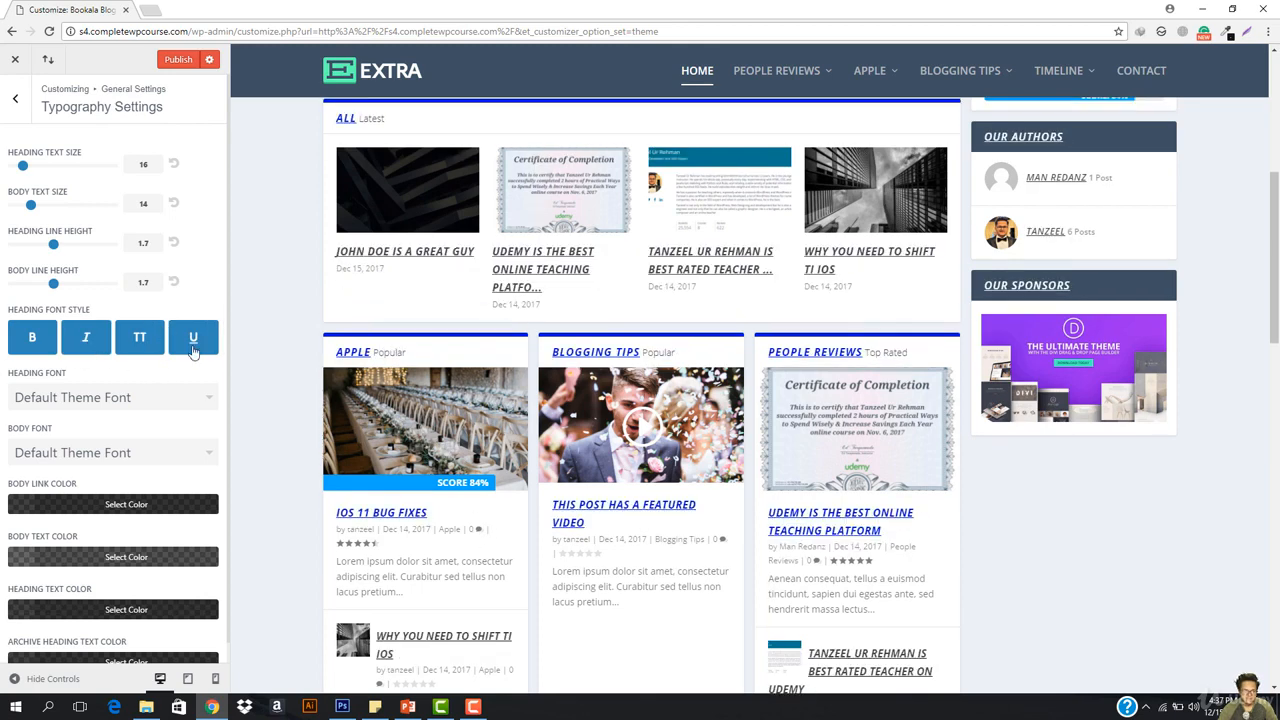
pyautogui.click(197, 340)
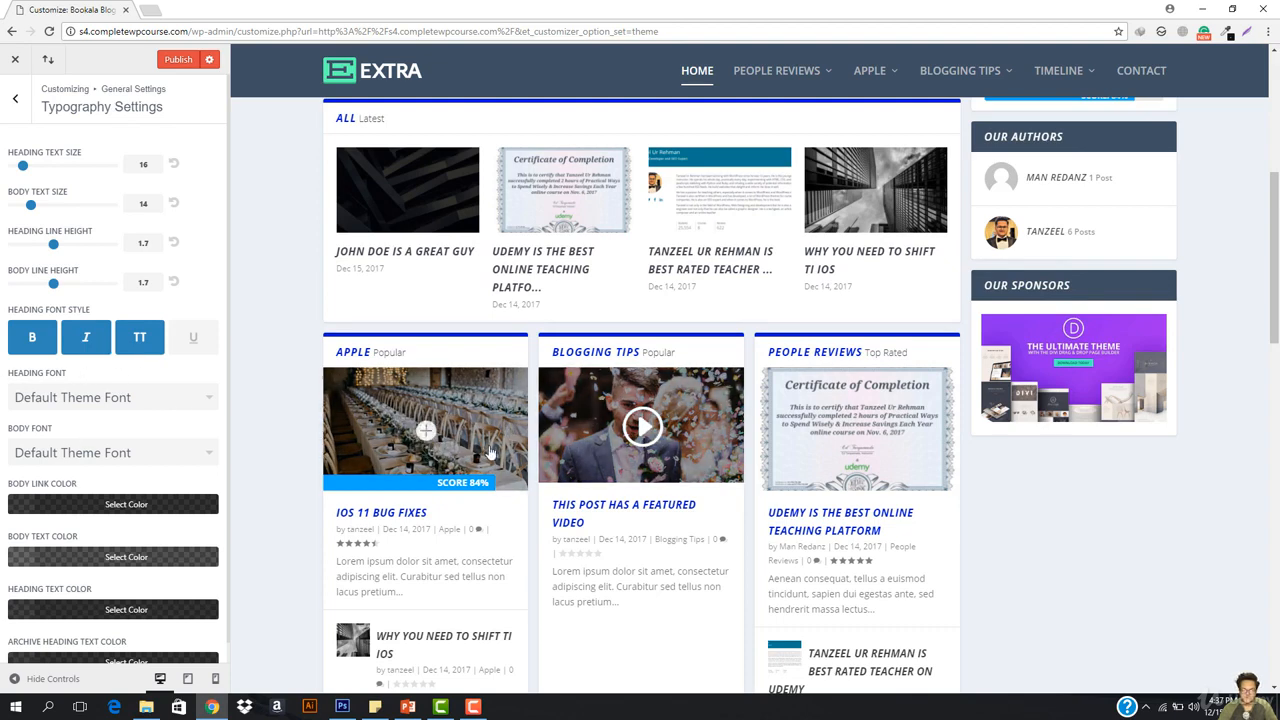
# Step: Try ABeeZee as the heading font, set it to Abhaya Libre, and browse the other fonts while keeping Abhaya Libre
pyautogui.scroll(-1, 131, 411)
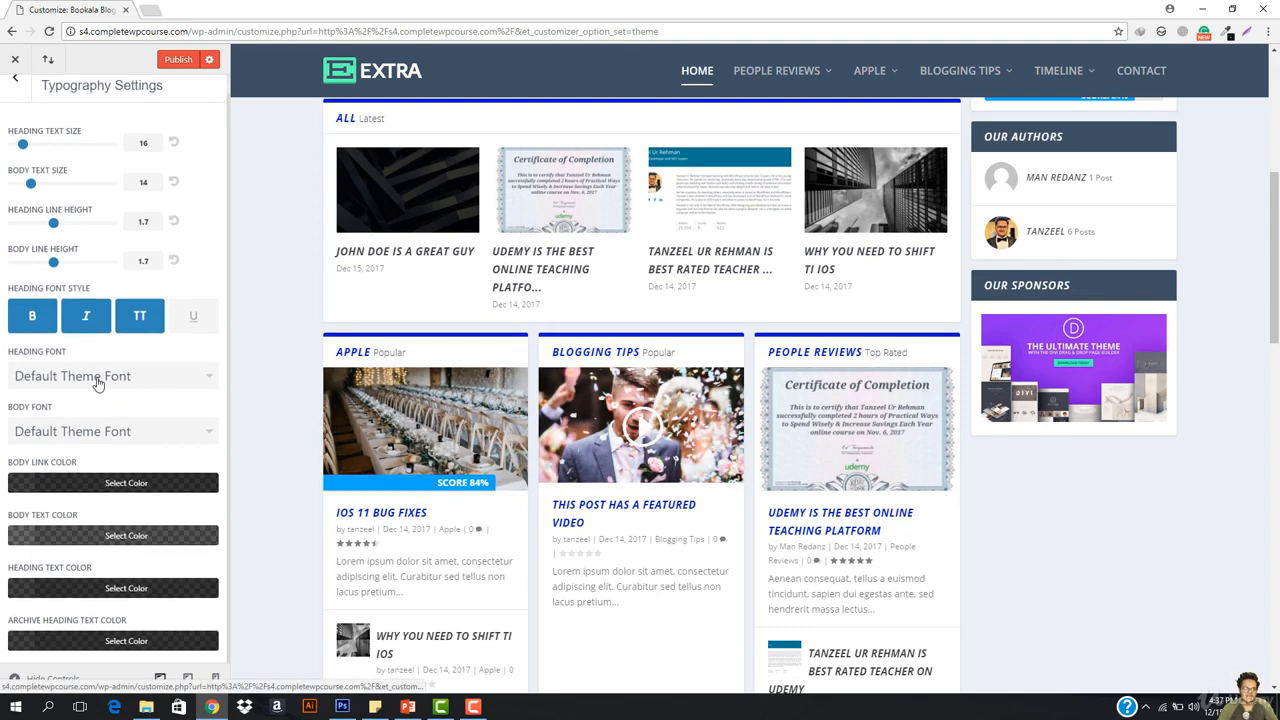
pyautogui.click(97, 385)
pyautogui.click(65, 405)
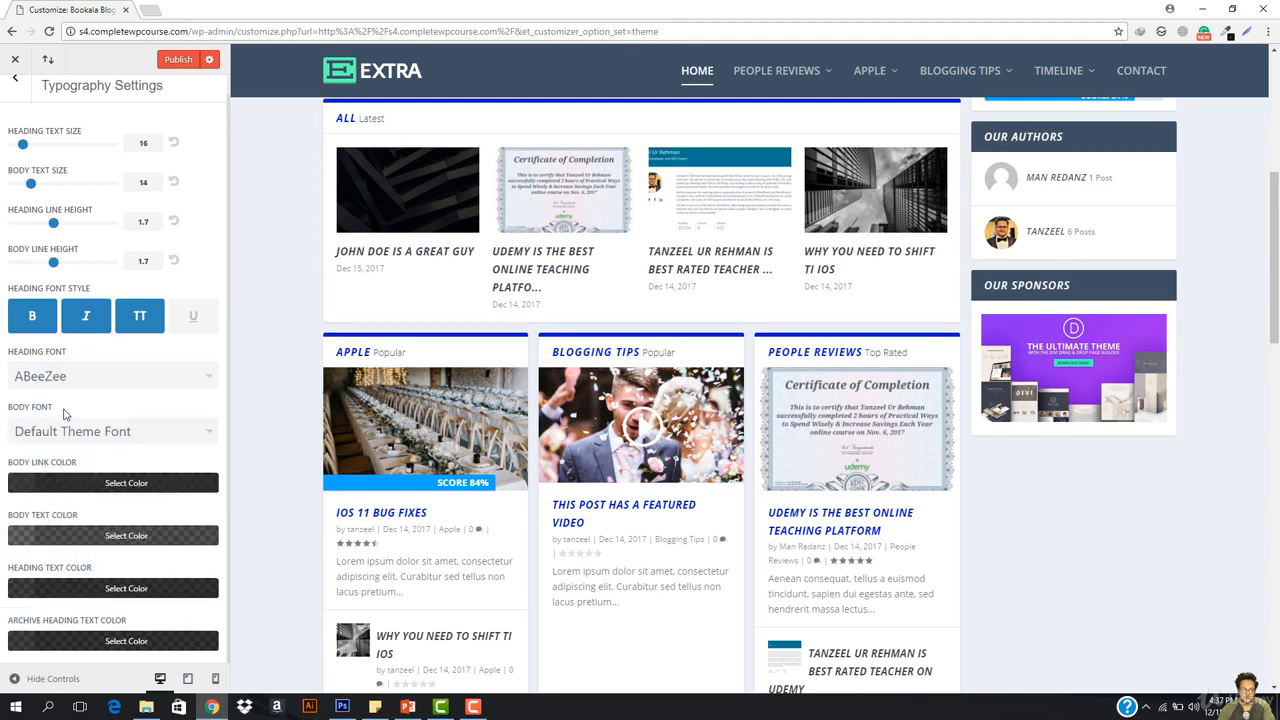
pyautogui.click(100, 383)
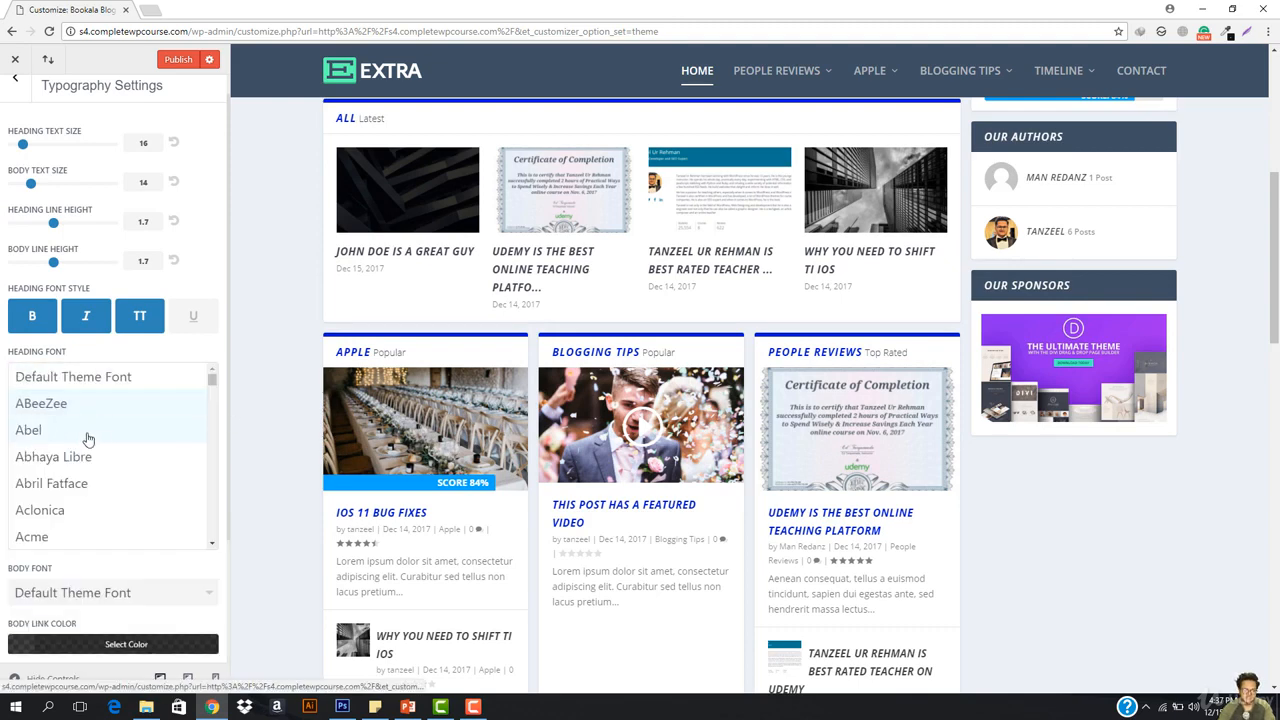
pyautogui.click(80, 454)
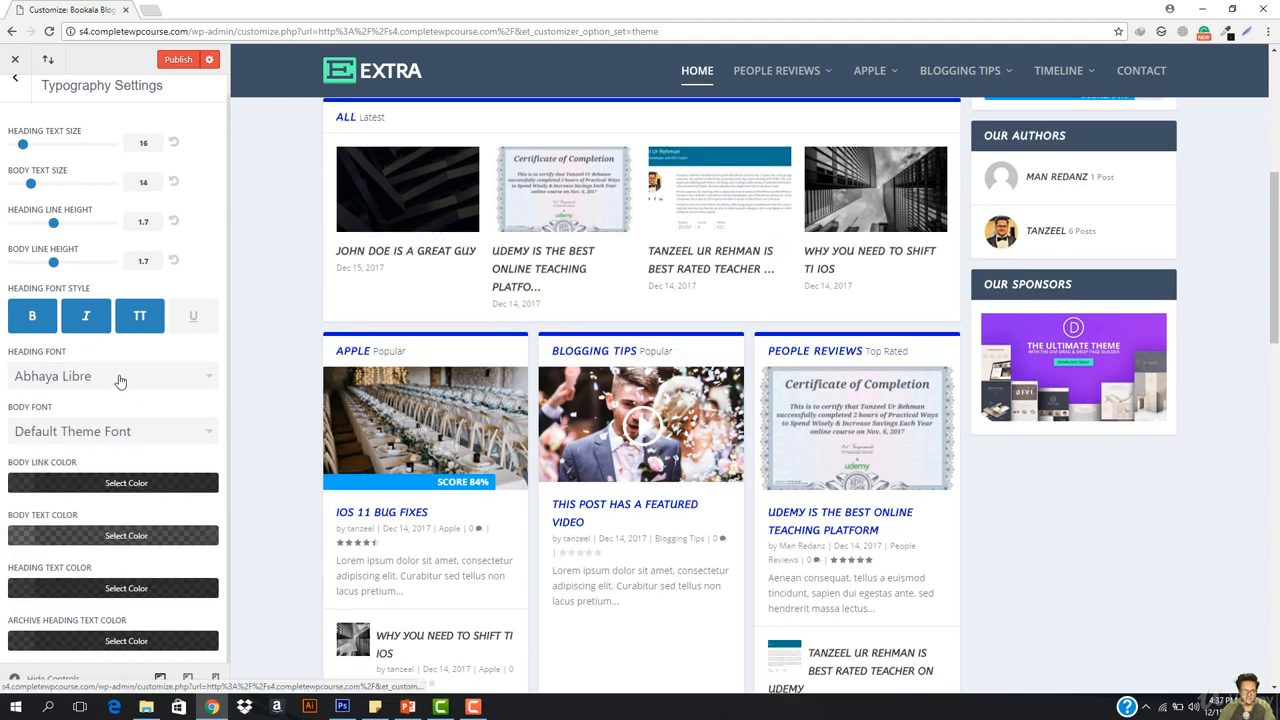
pyautogui.click(118, 381)
pyautogui.scroll(-3, 116, 496)
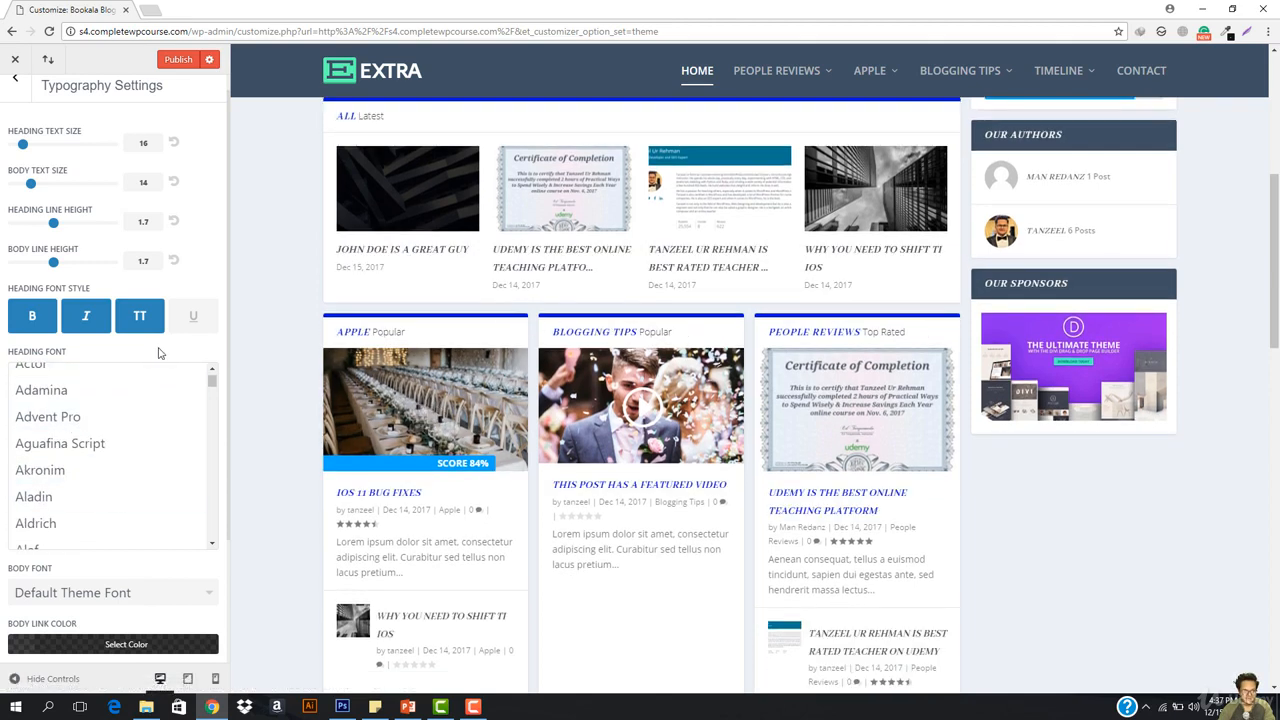
pyautogui.scroll(4, 120, 395)
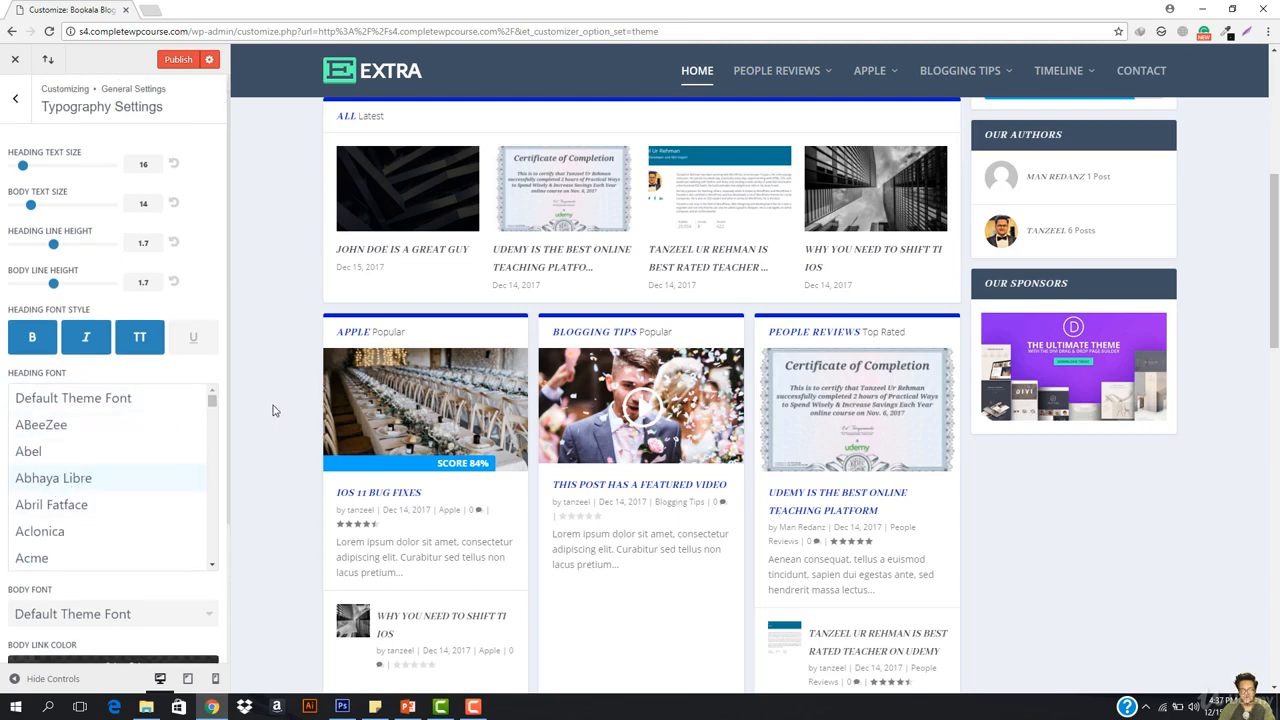
pyautogui.click(108, 477)
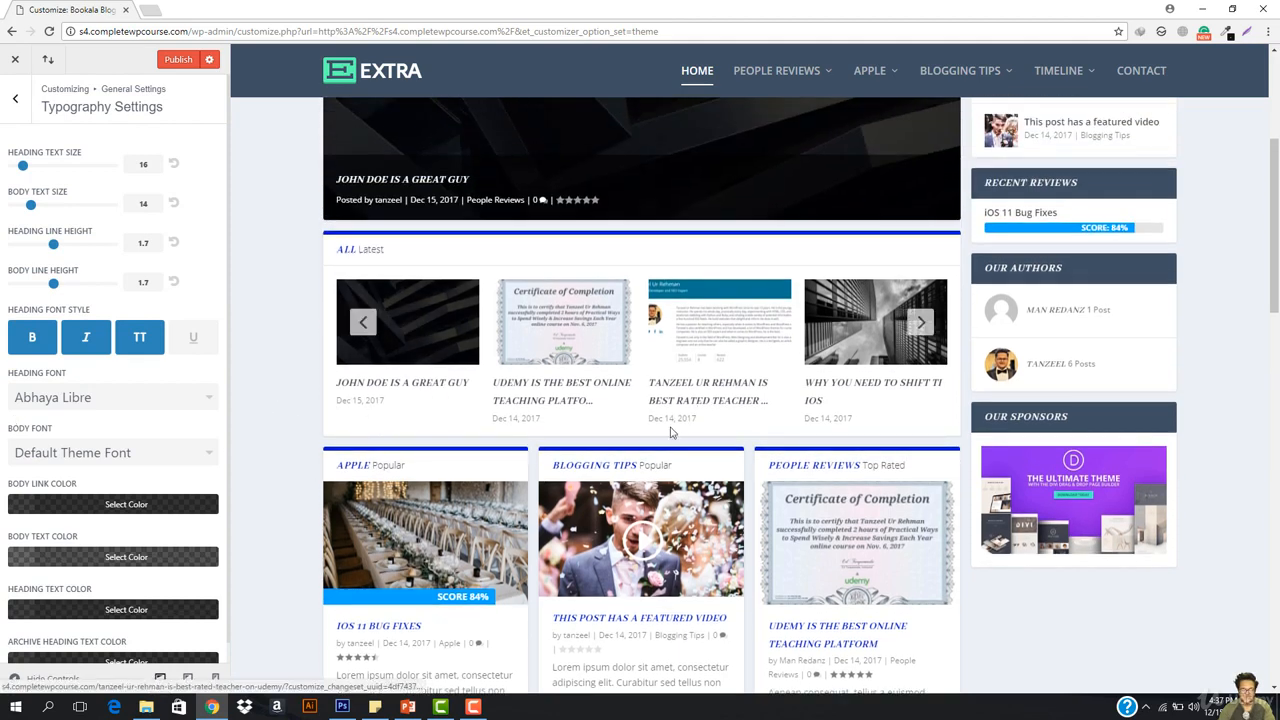
# Step: Try Advent Pro as the body font, review it in the preview, and restore the Default Theme Font
pyautogui.scroll(-2, 697, 486)
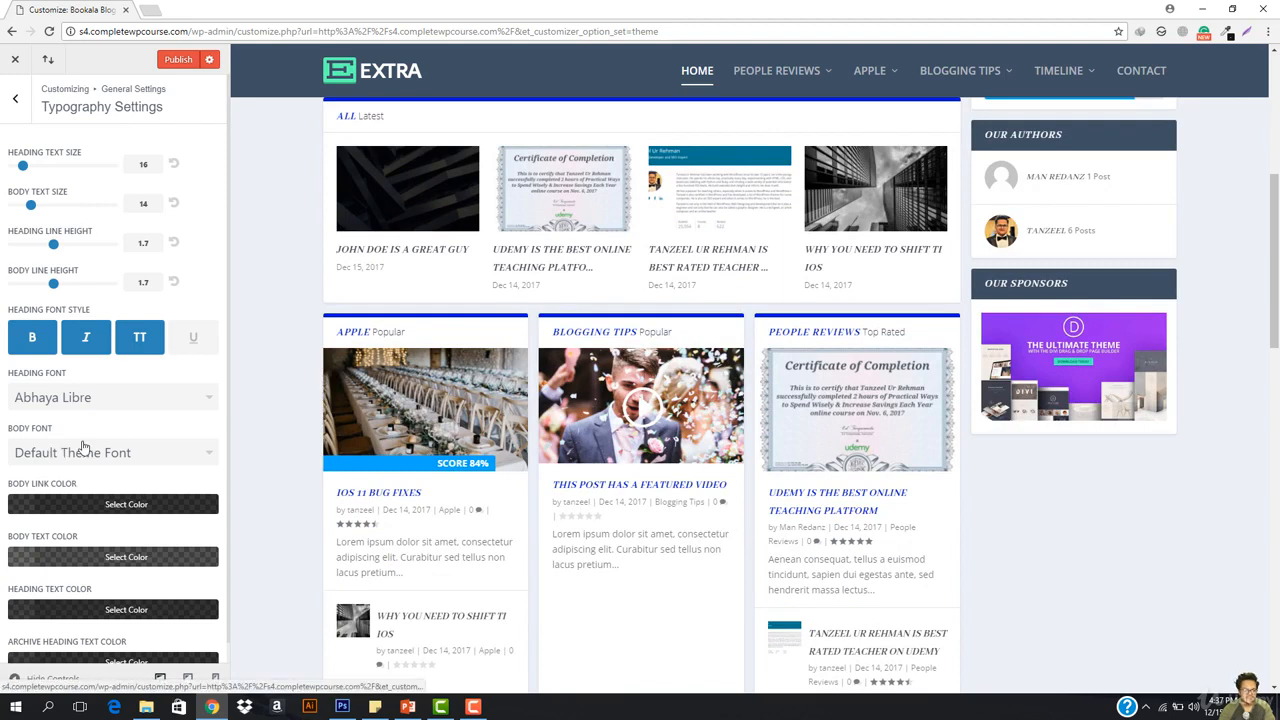
pyautogui.click(86, 452)
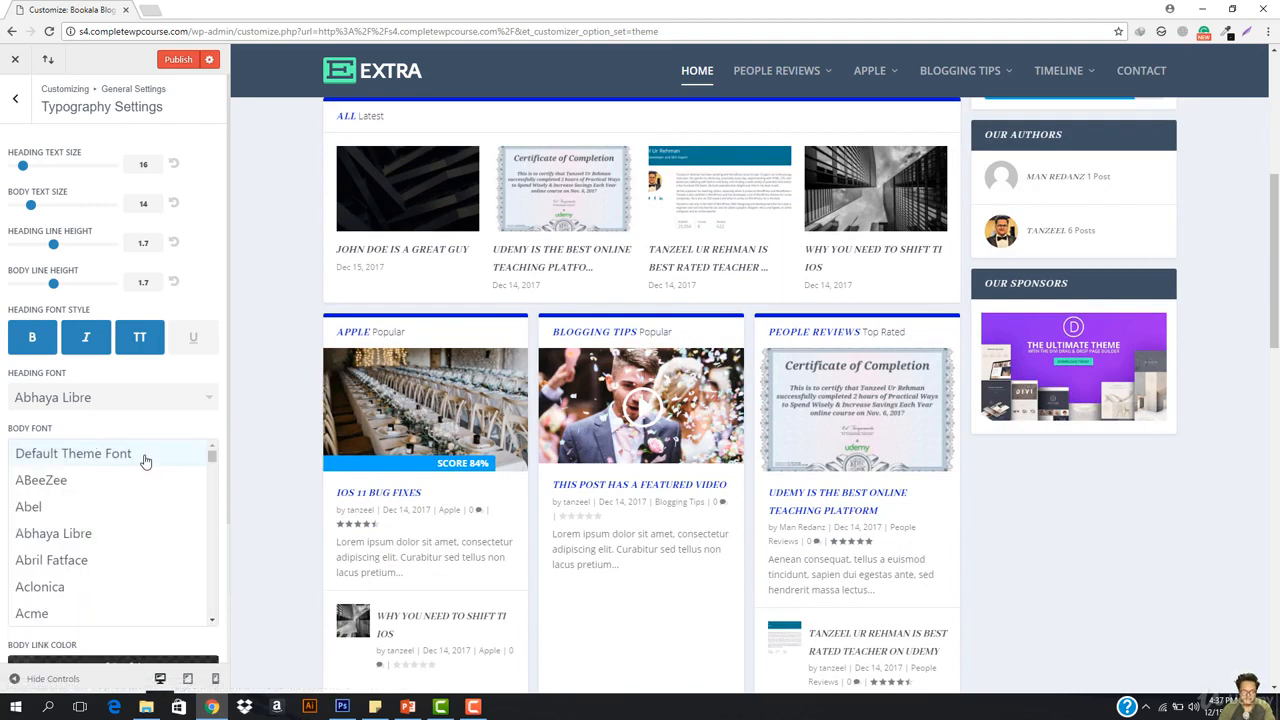
pyautogui.scroll(-2, 135, 482)
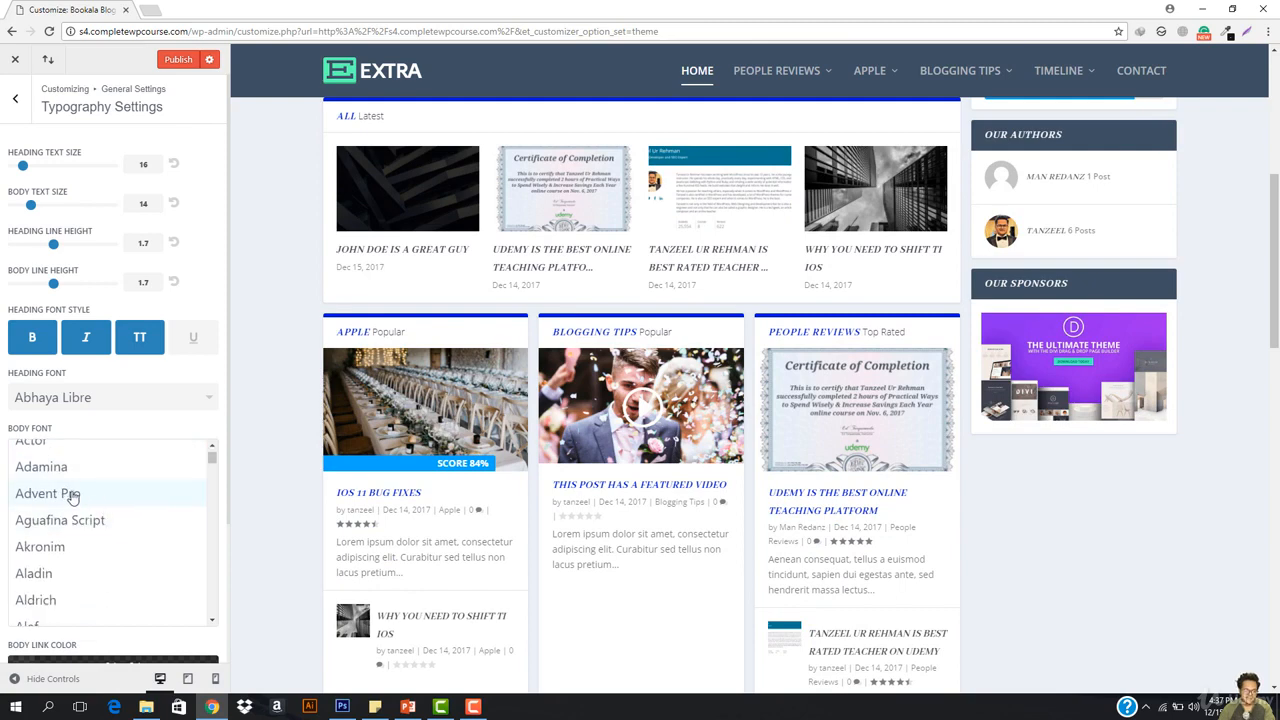
pyautogui.click(118, 494)
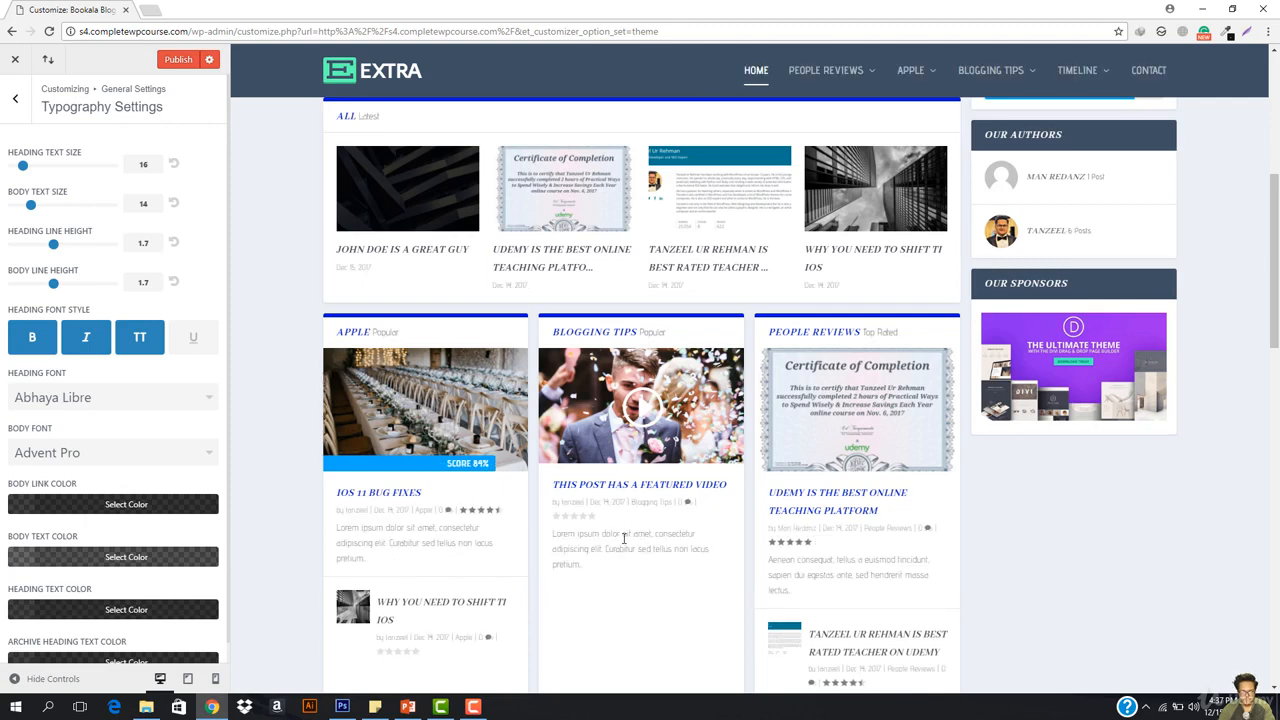
pyautogui.scroll(2, 300, 450)
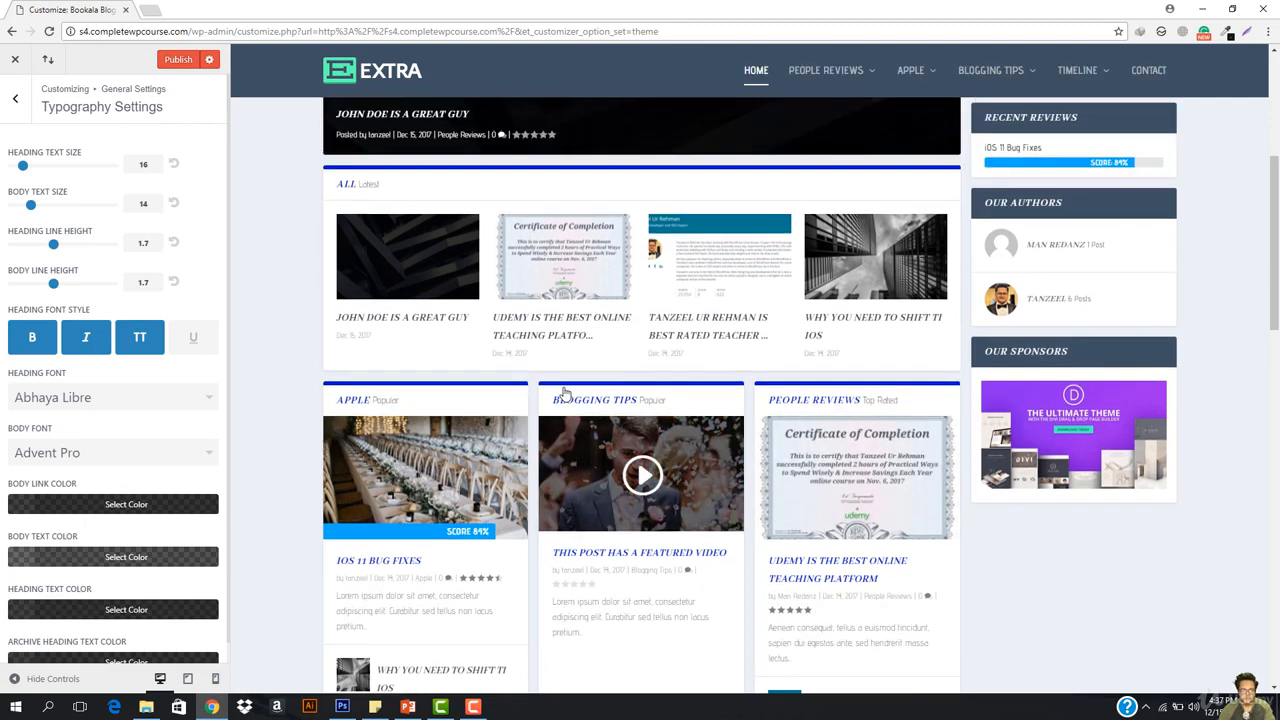
pyautogui.click(108, 451)
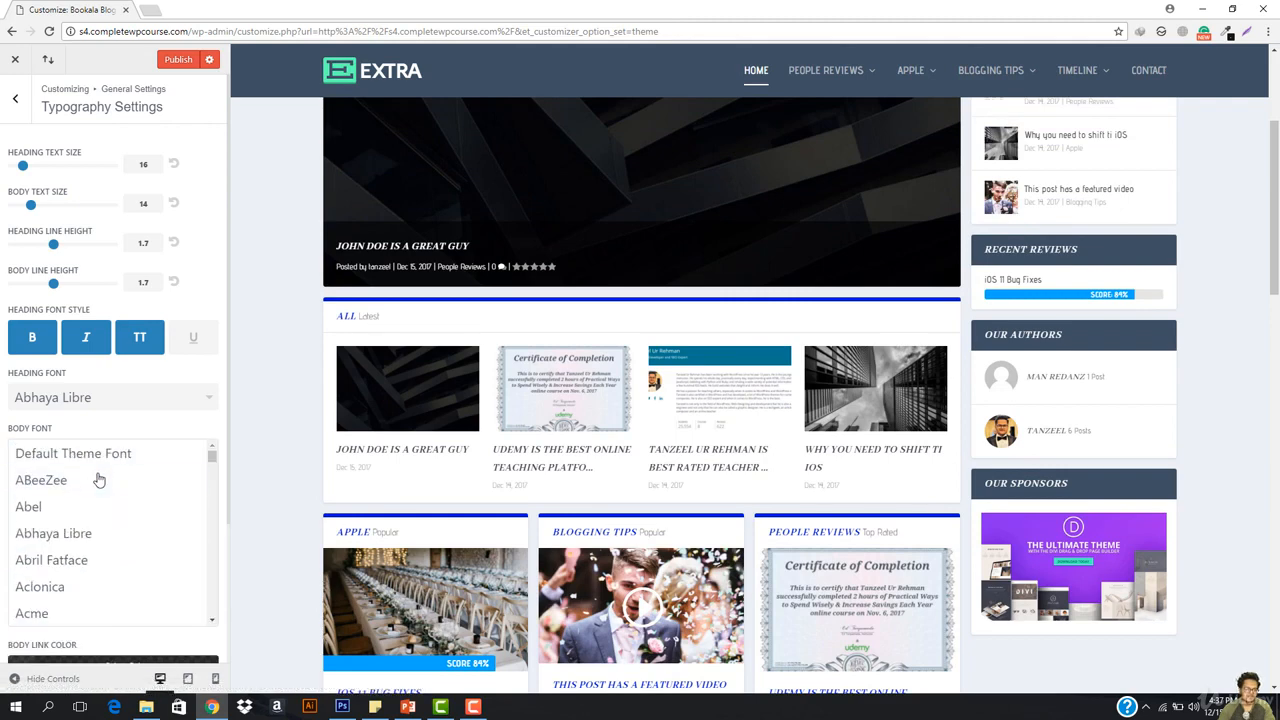
pyautogui.click(115, 455)
pyautogui.scroll(-2, 678, 523)
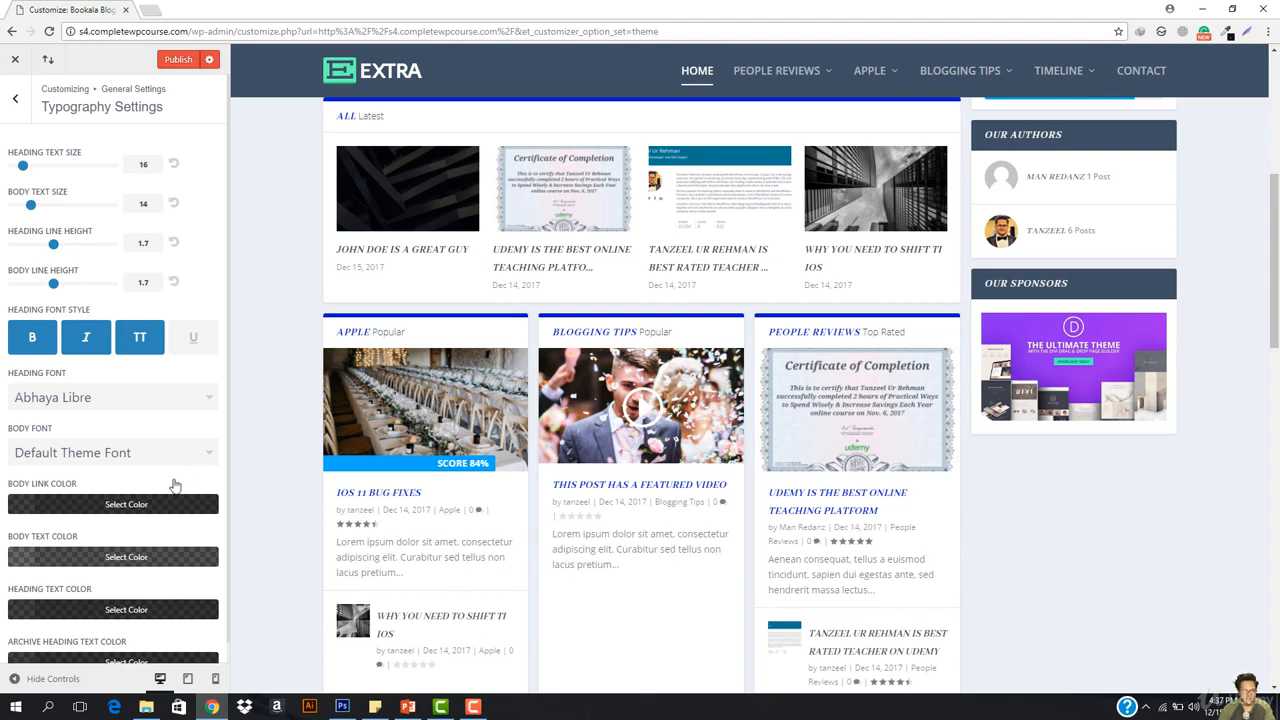
# Step: Open the background settings, try the gray #6d756f as the background color and restore the default color
pyautogui.scroll(-1, 68, 500)
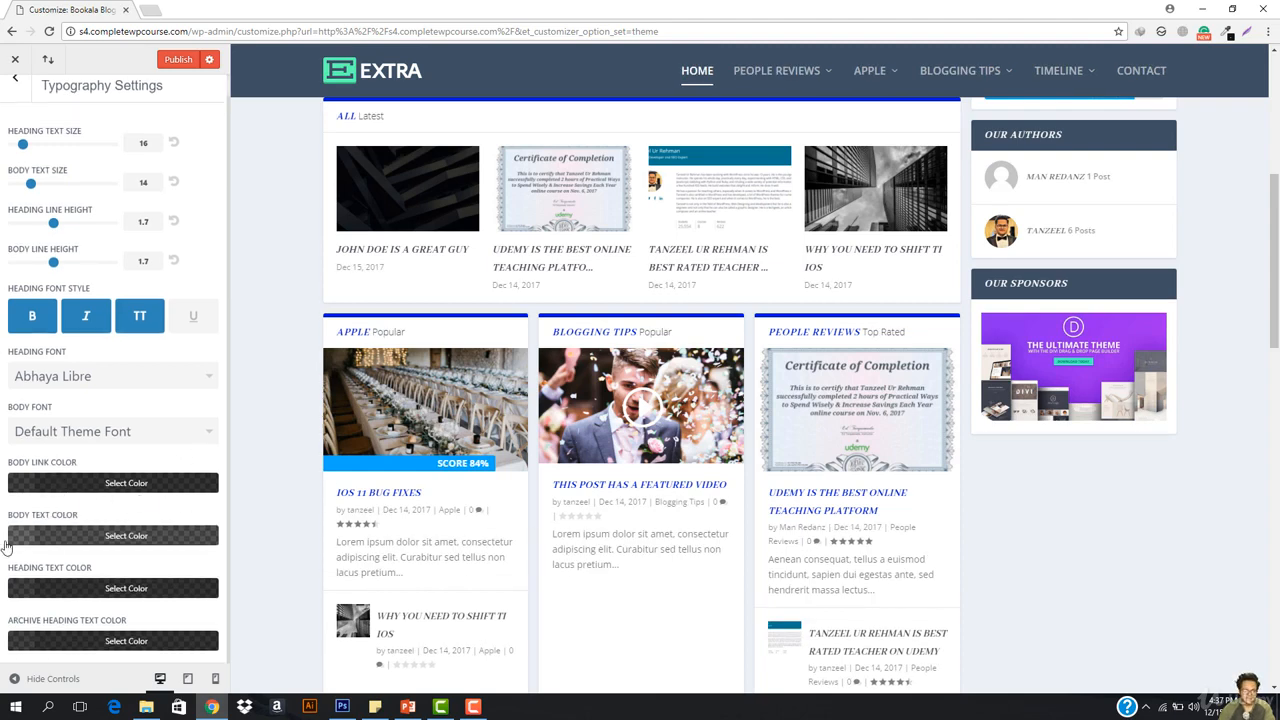
pyautogui.scroll(1, 100, 575)
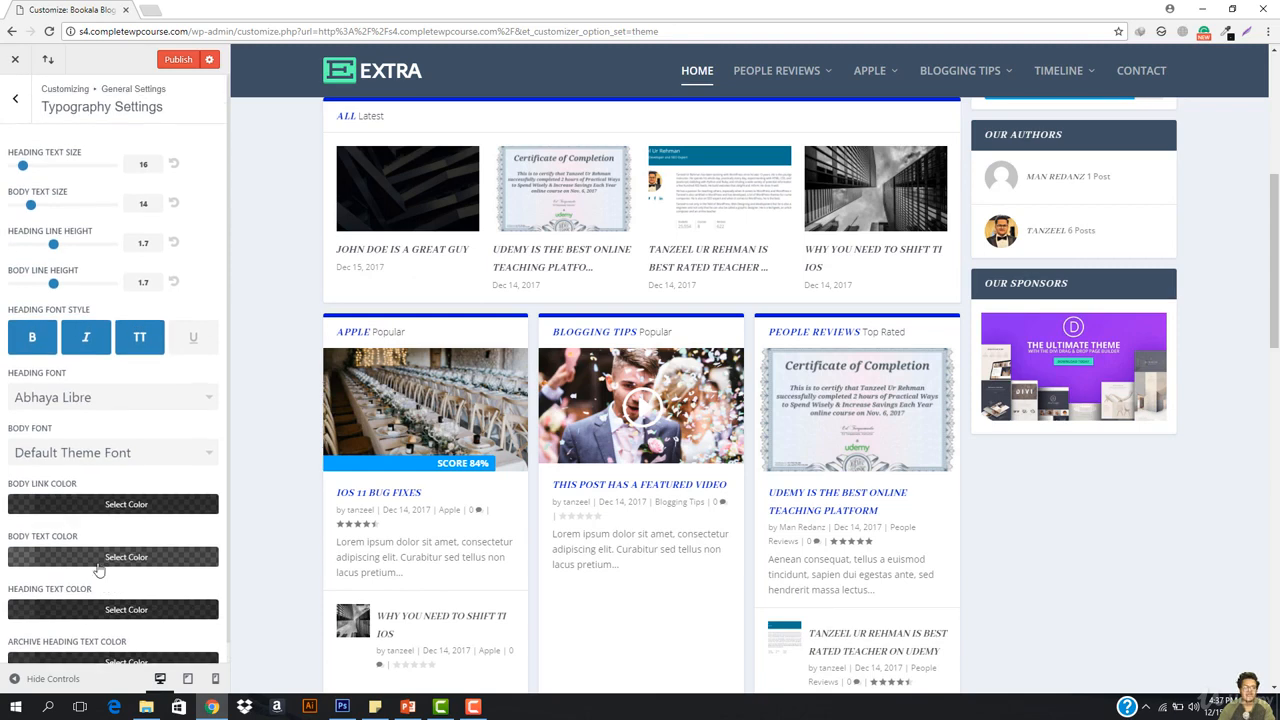
pyautogui.click(8, 92)
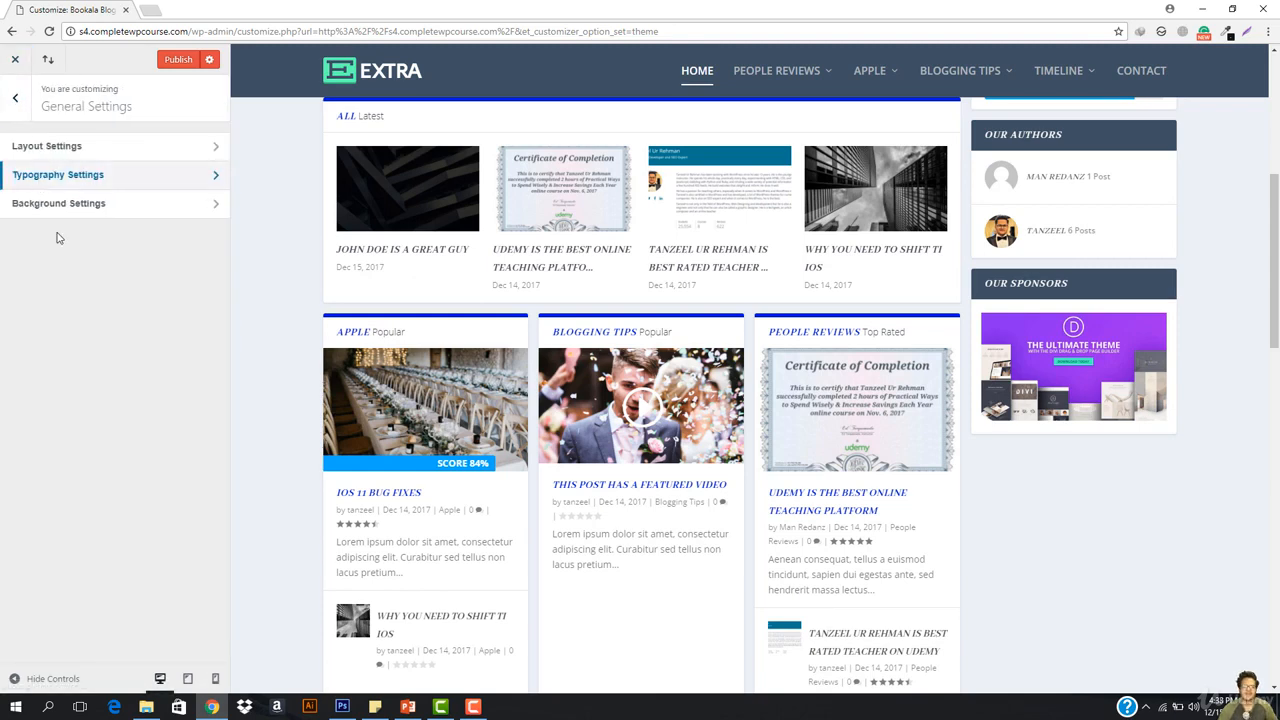
pyautogui.click(73, 205)
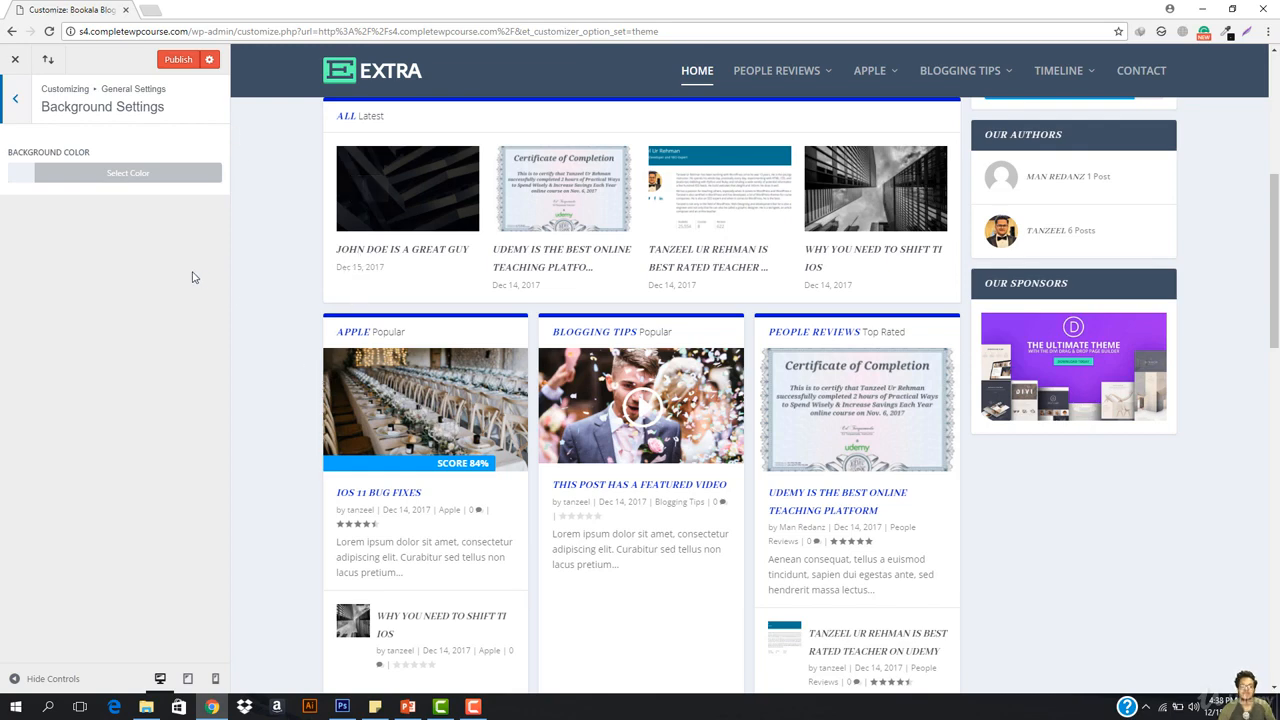
pyautogui.click(112, 178)
pyautogui.moveTo(86, 306); pyautogui.dragTo(60, 293)
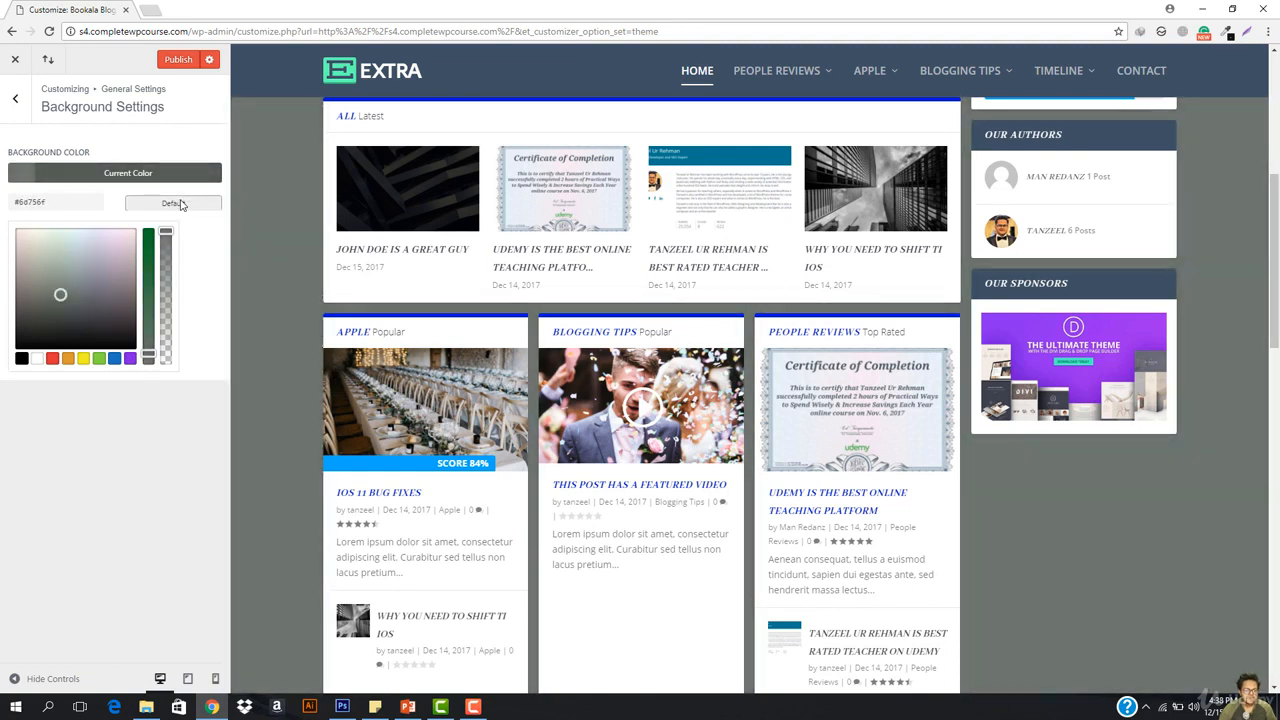
pyautogui.click(176, 203)
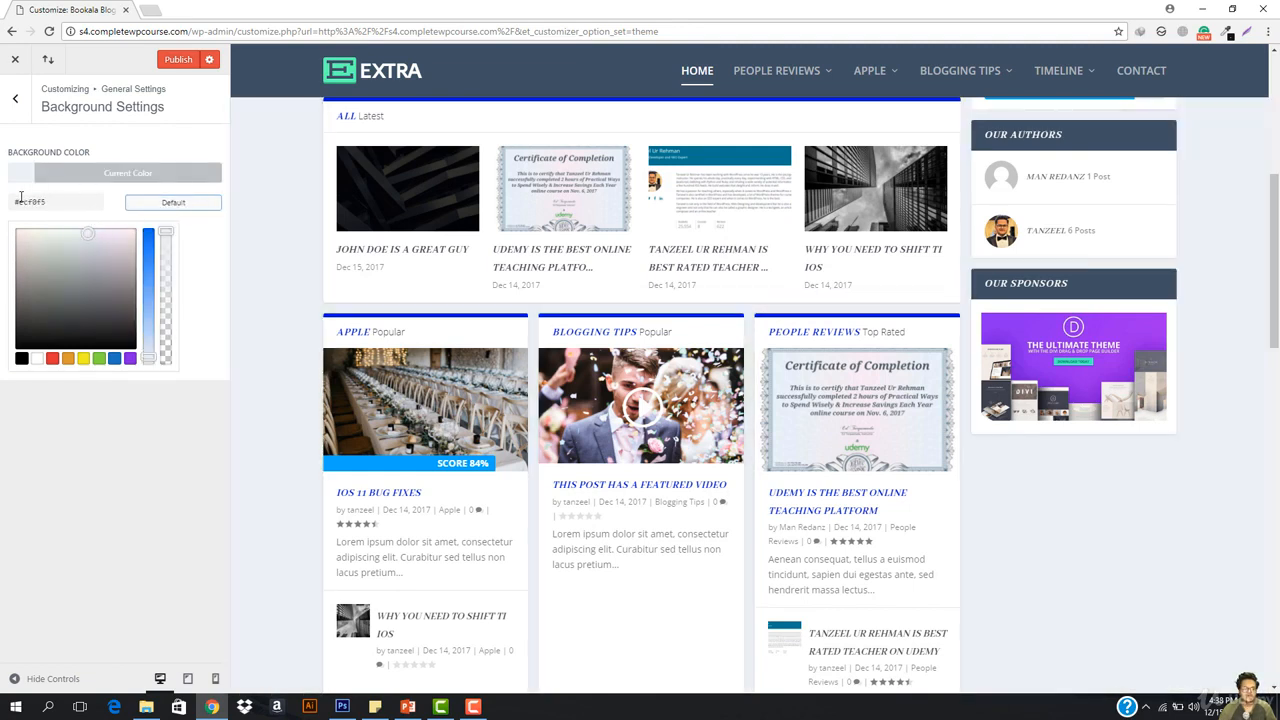
# Step: Set the background color to #ebebeb, publish the changes and leave the general settings
pyautogui.moveTo(20, 201); pyautogui.dragTo(63, 201)
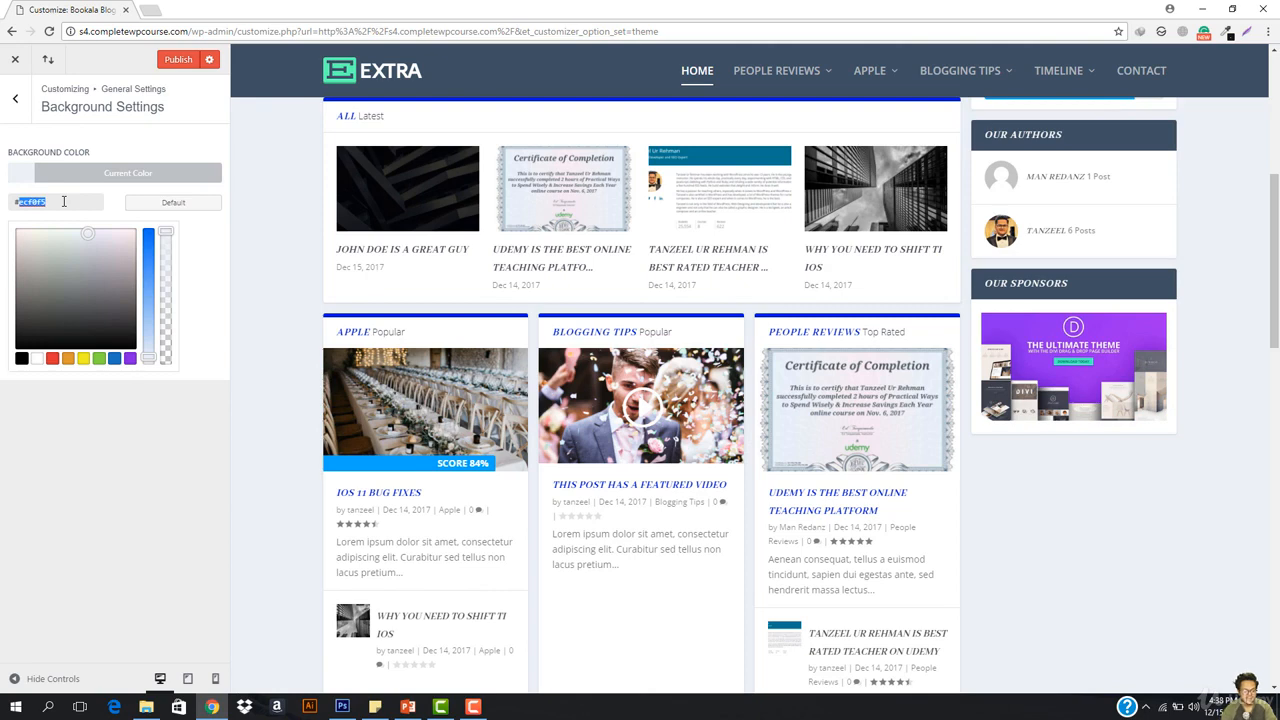
pyautogui.write('#ebebeb')
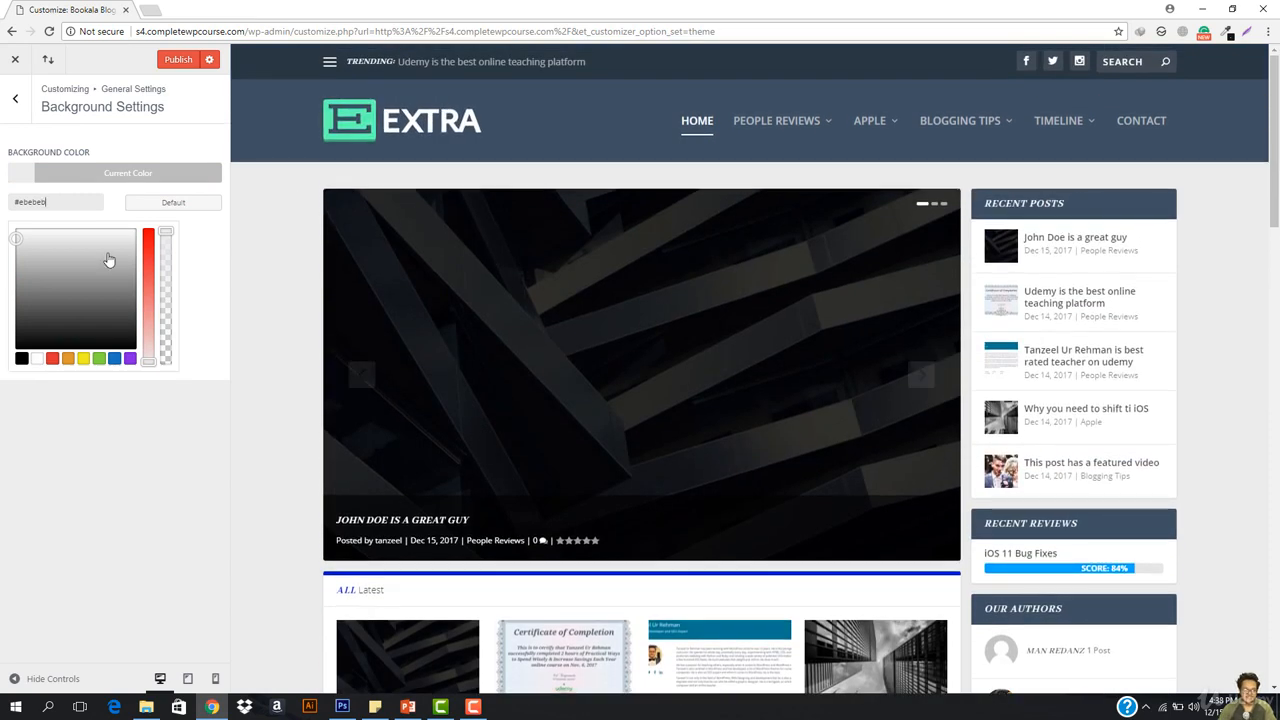
pyautogui.click(163, 65)
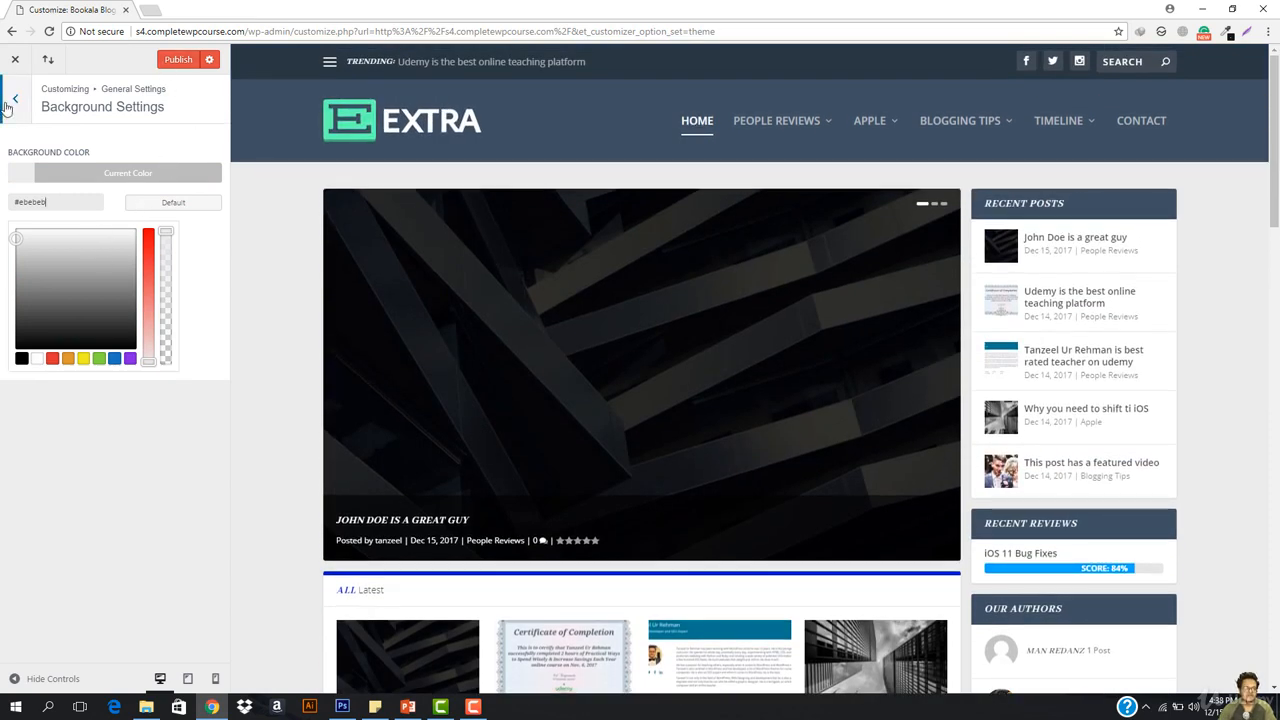
pyautogui.click(15, 98)
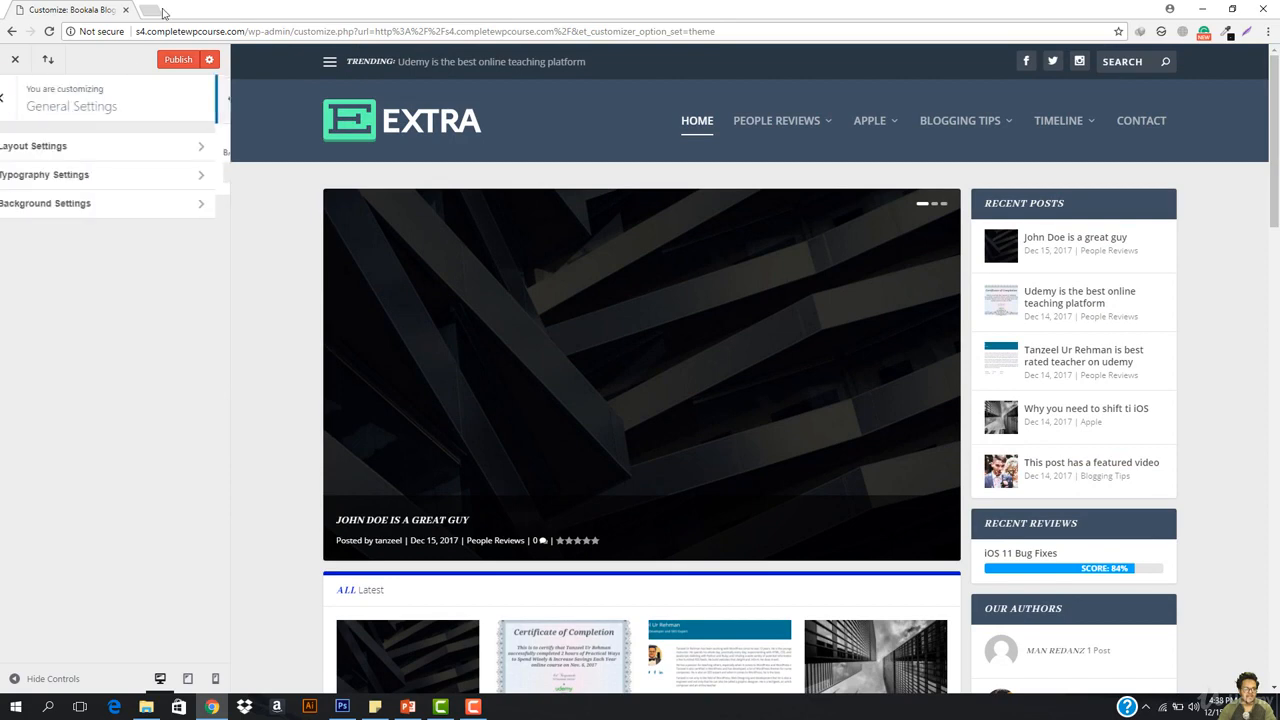
pyautogui.click(10, 104)
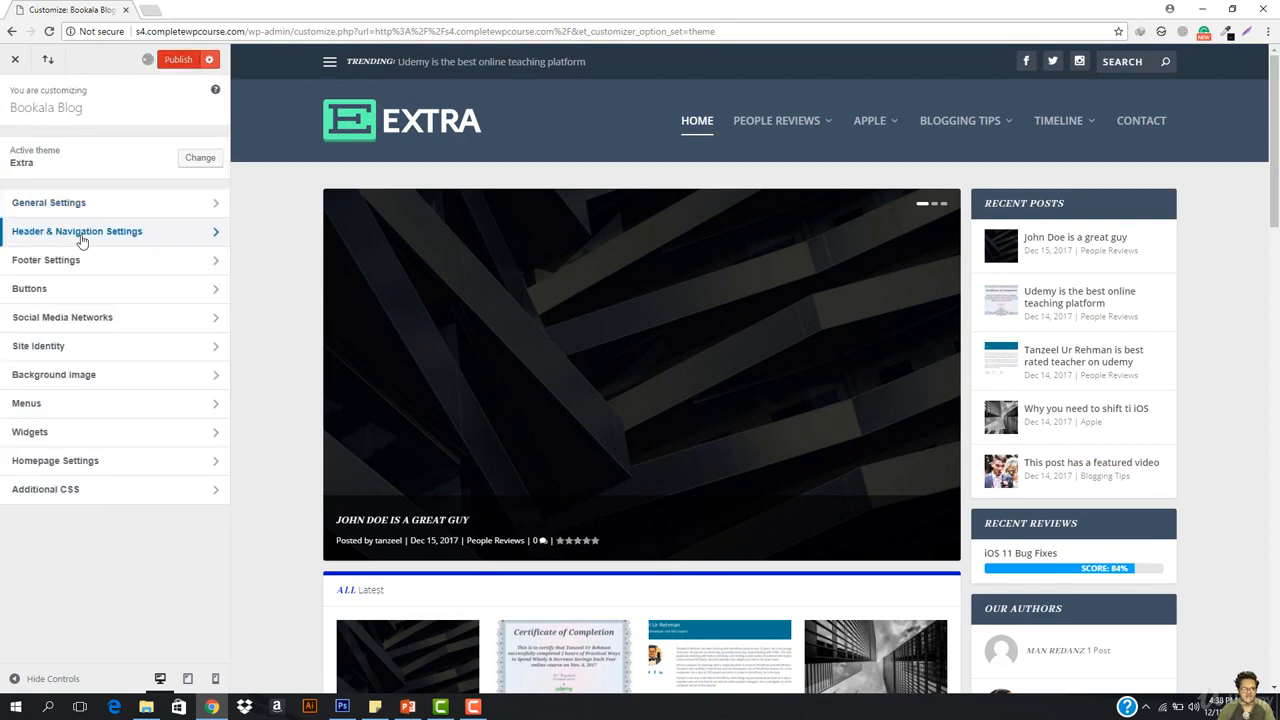
# Step: Open the header and navigation settings, and view s3.completewpcourse.com in a separate browser tab before closing that tab
pyautogui.click(80, 236)
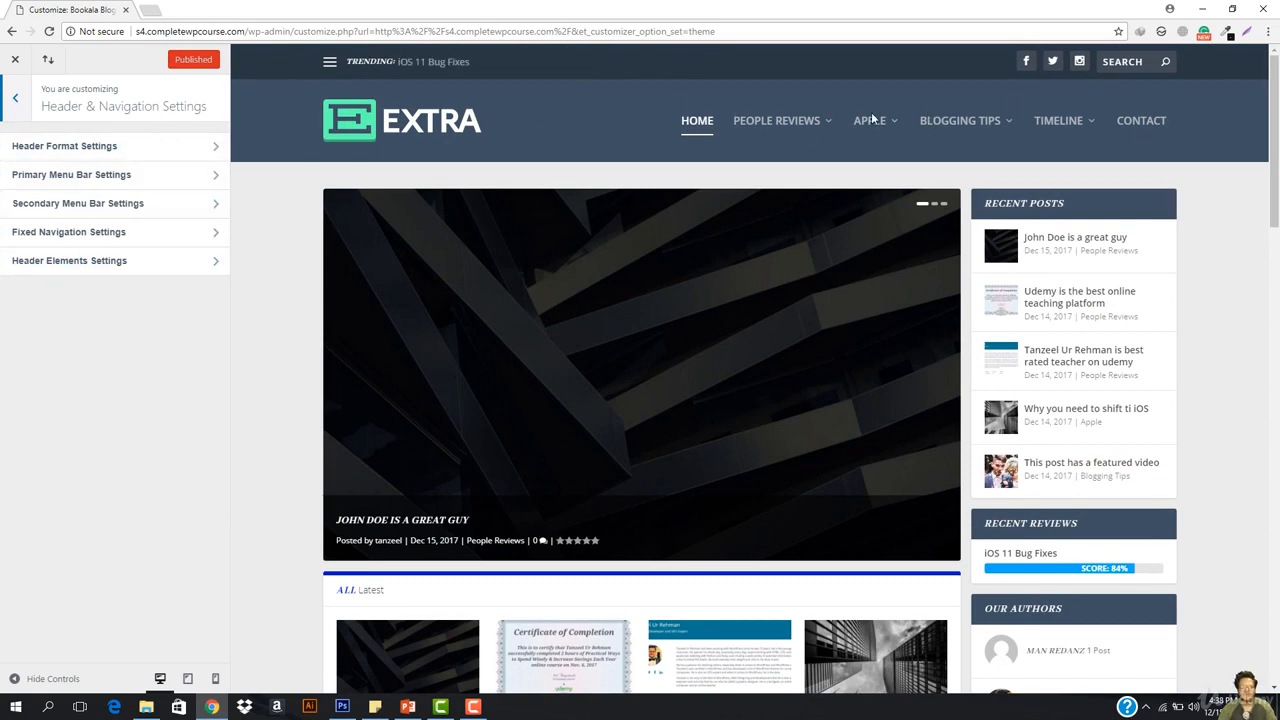
pyautogui.click(152, 11)
pyautogui.write('s3.completewpcourse.com')
pyautogui.press('Return')
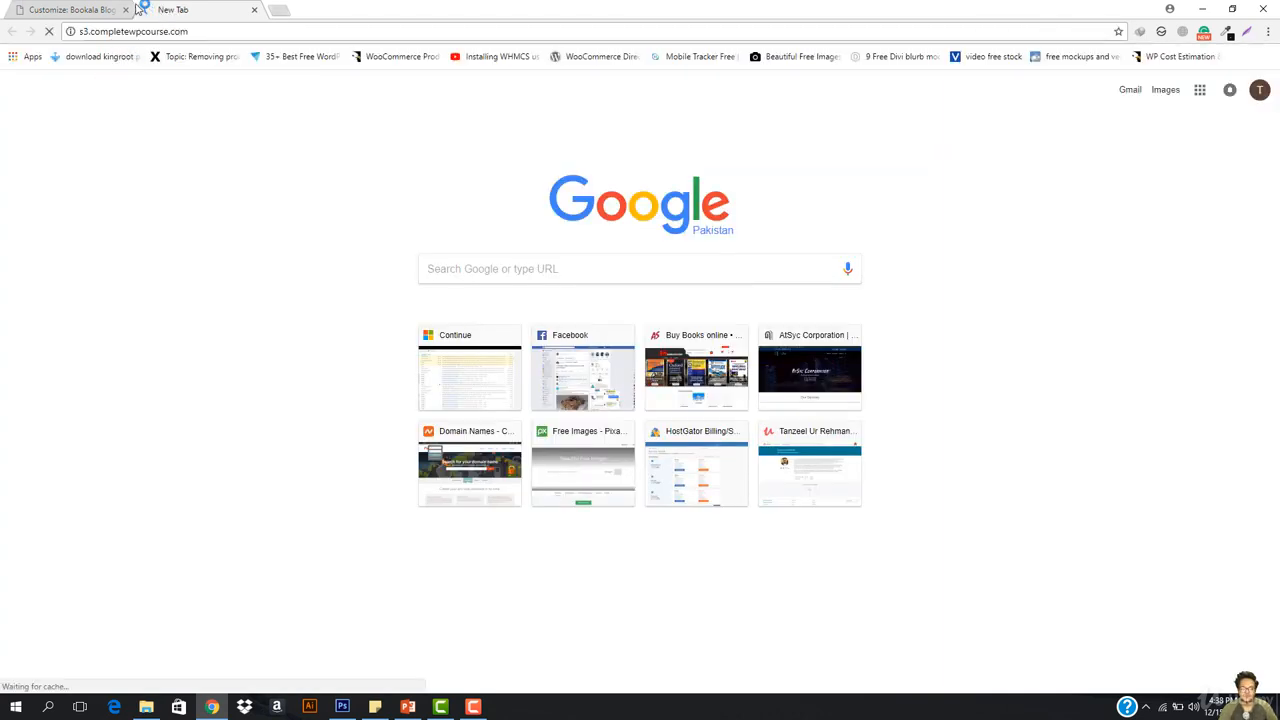
pyautogui.click(76, 9)
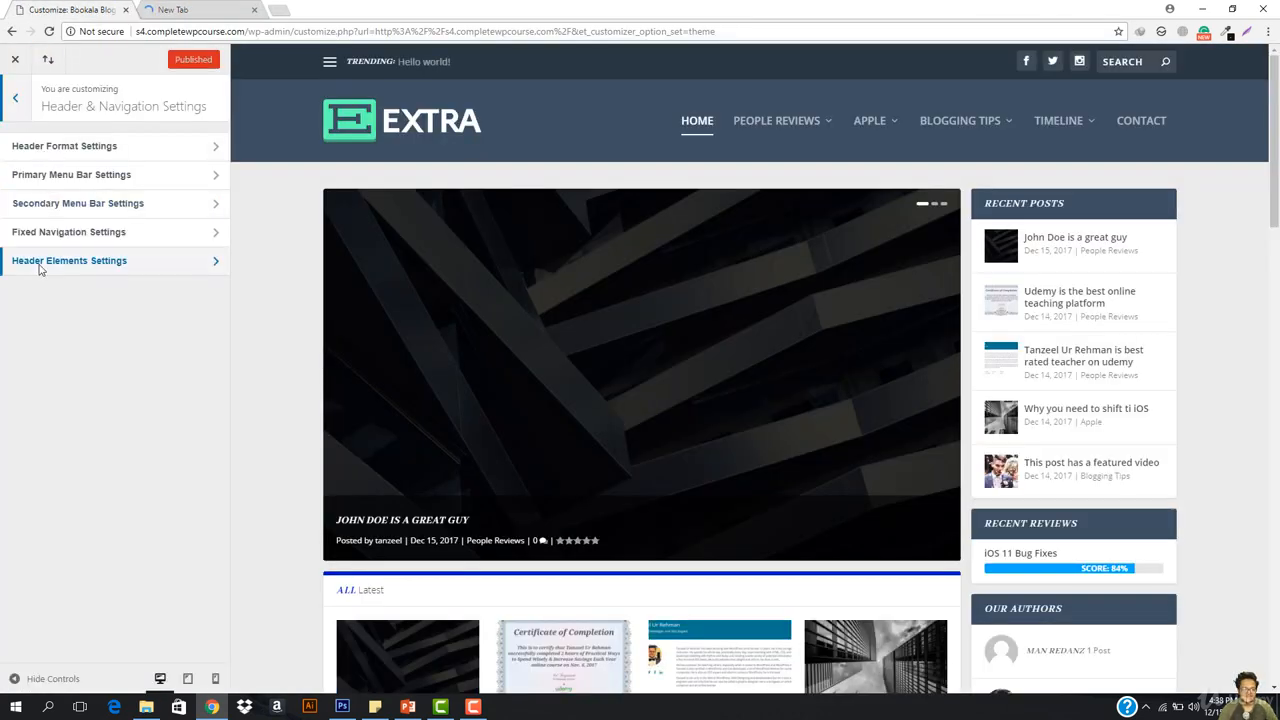
pyautogui.click(185, 10)
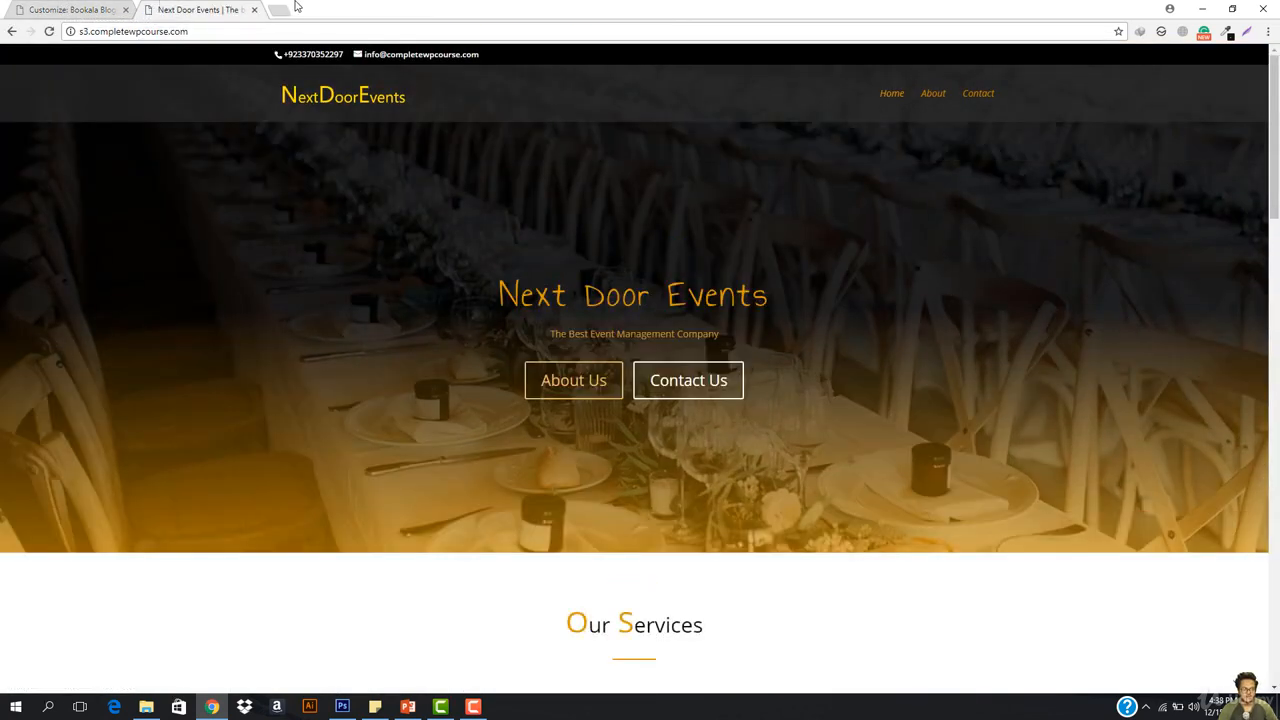
pyautogui.click(258, 10)
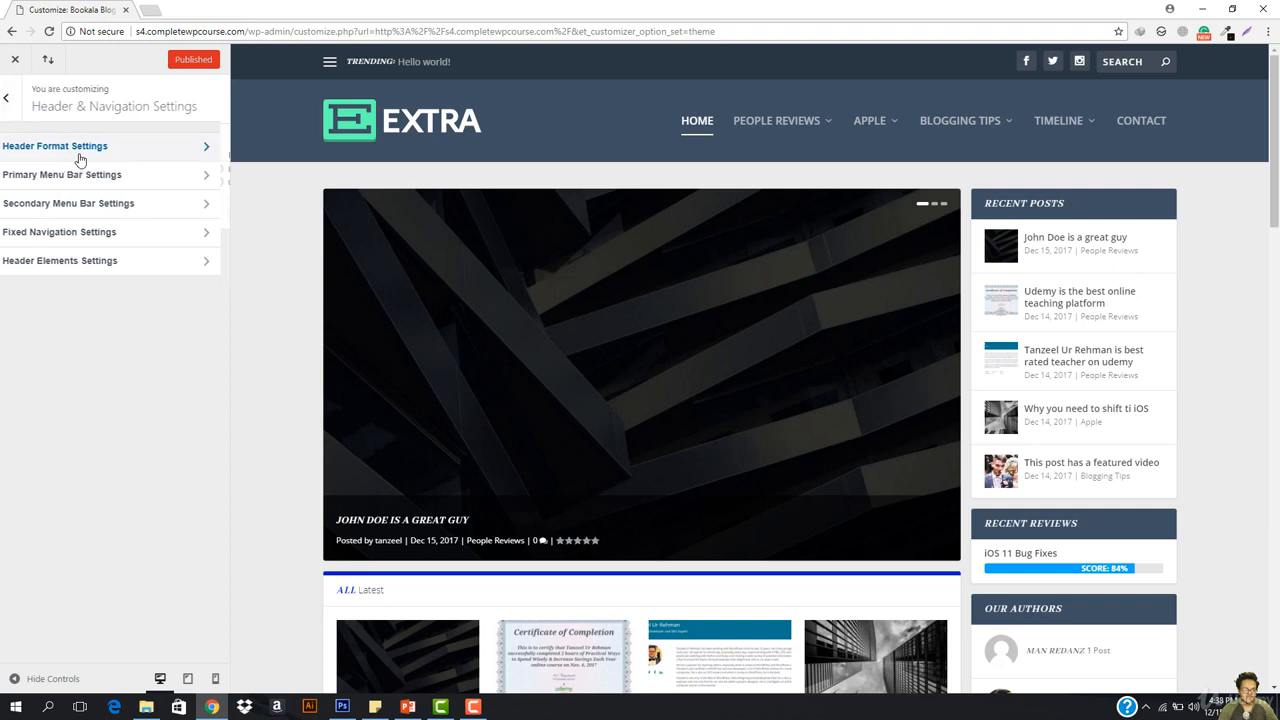
# Step: Try the Centered layout in the header format settings and restore the Left/Right layout
pyautogui.click(78, 156)
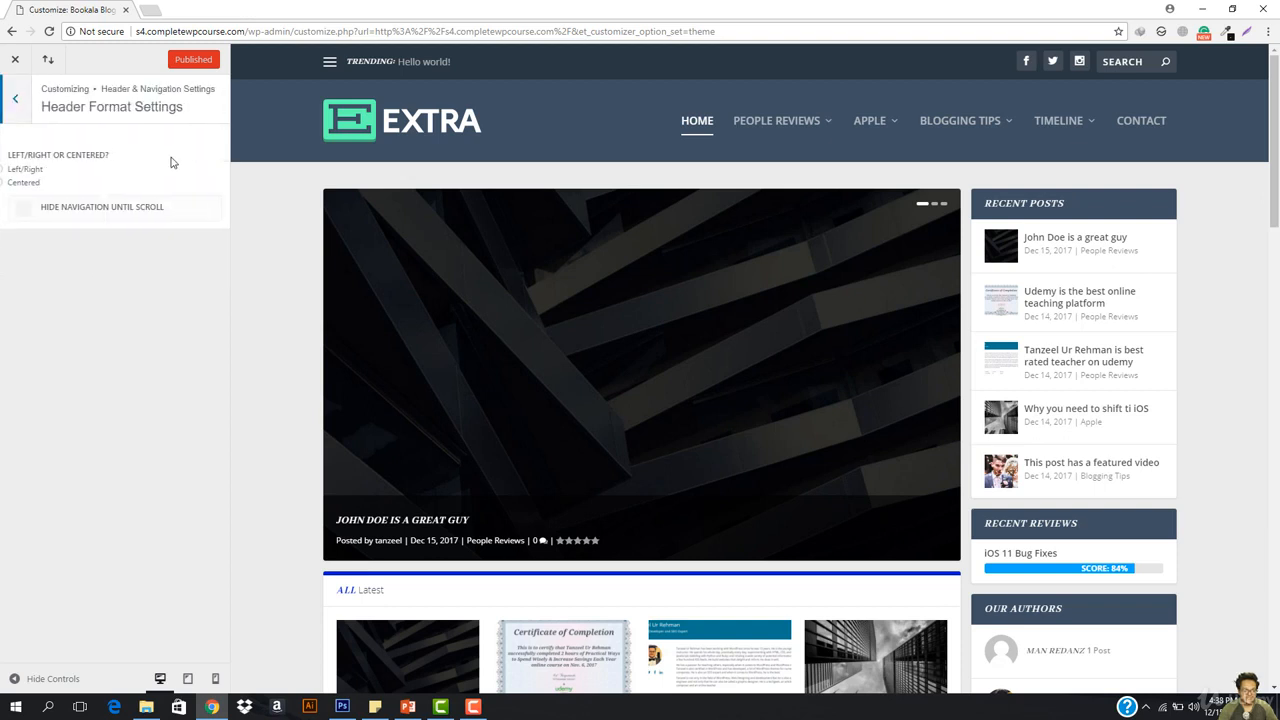
pyautogui.click(22, 185)
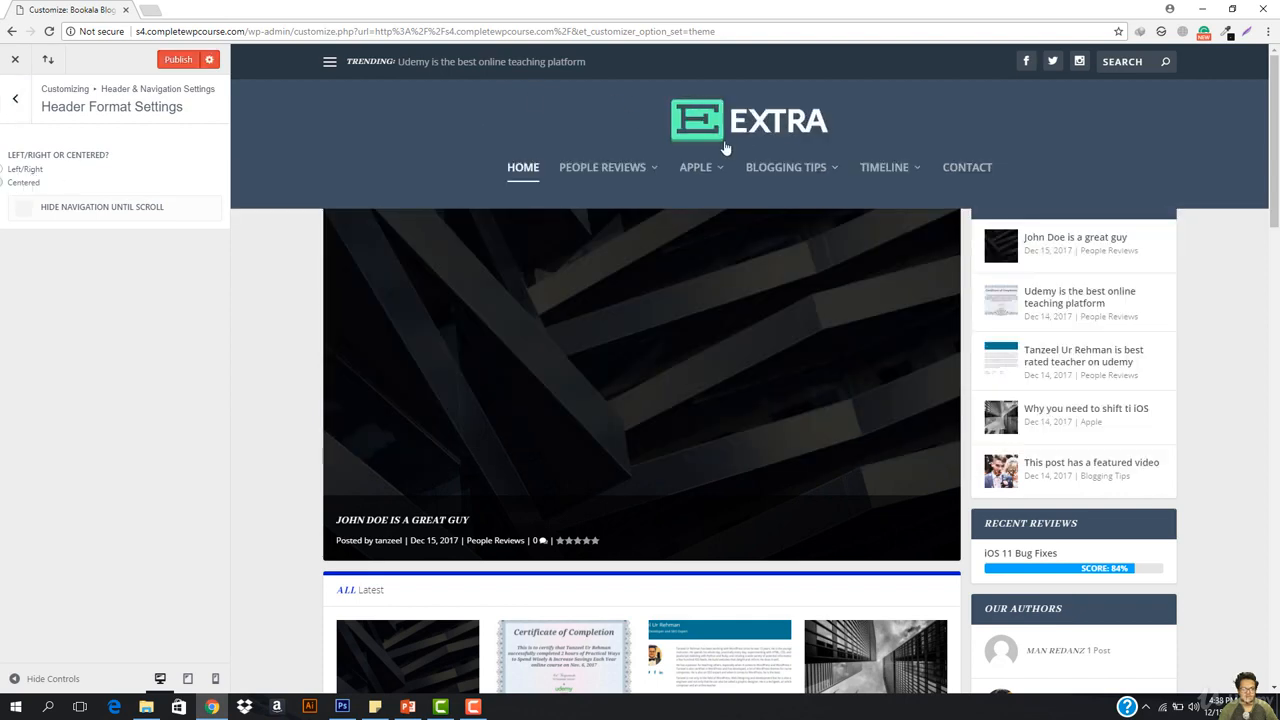
pyautogui.click(25, 171)
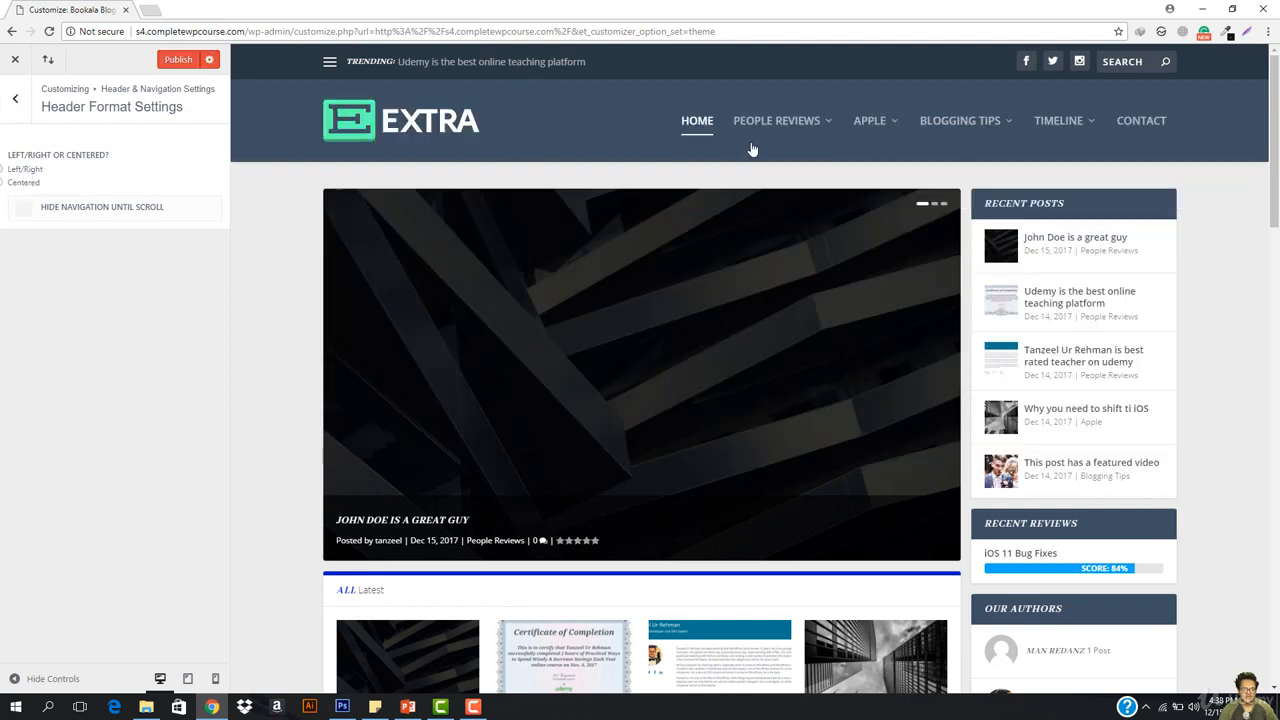
# Step: Try hiding the navigation until scroll, test it in the preview, and switch the option off again
pyautogui.click(21, 214)
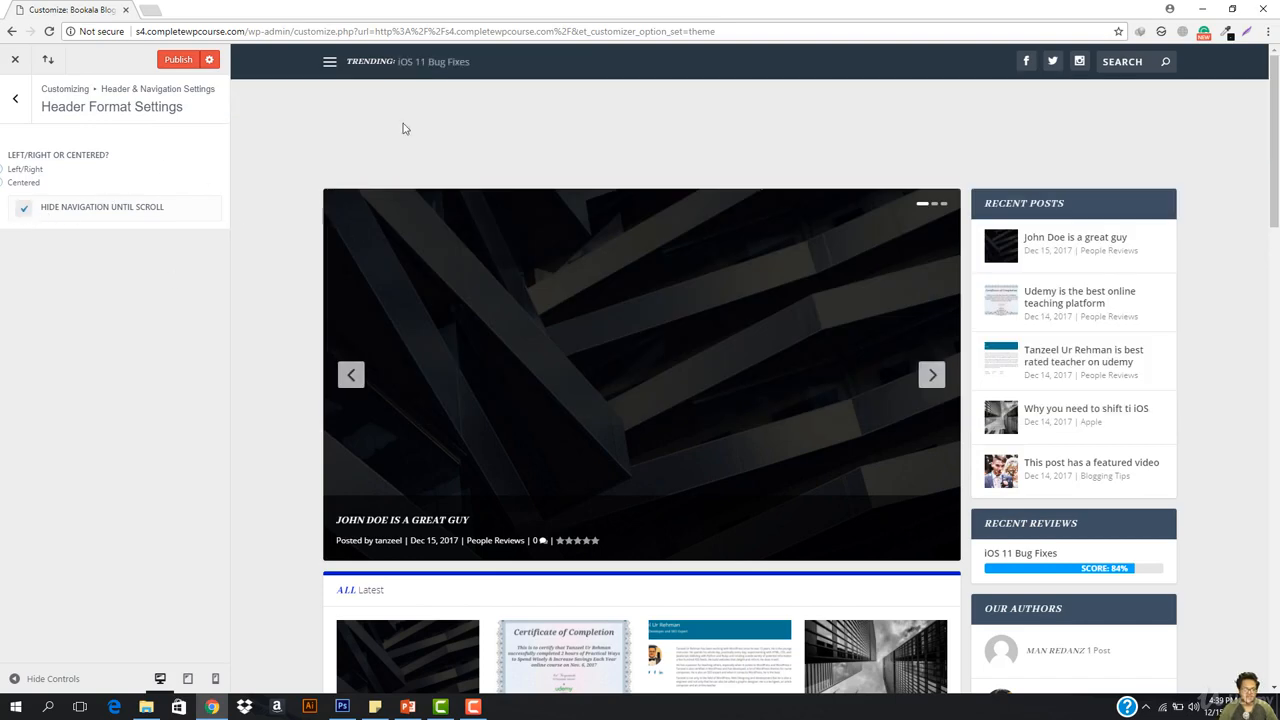
pyautogui.scroll(-2, 530, 200)
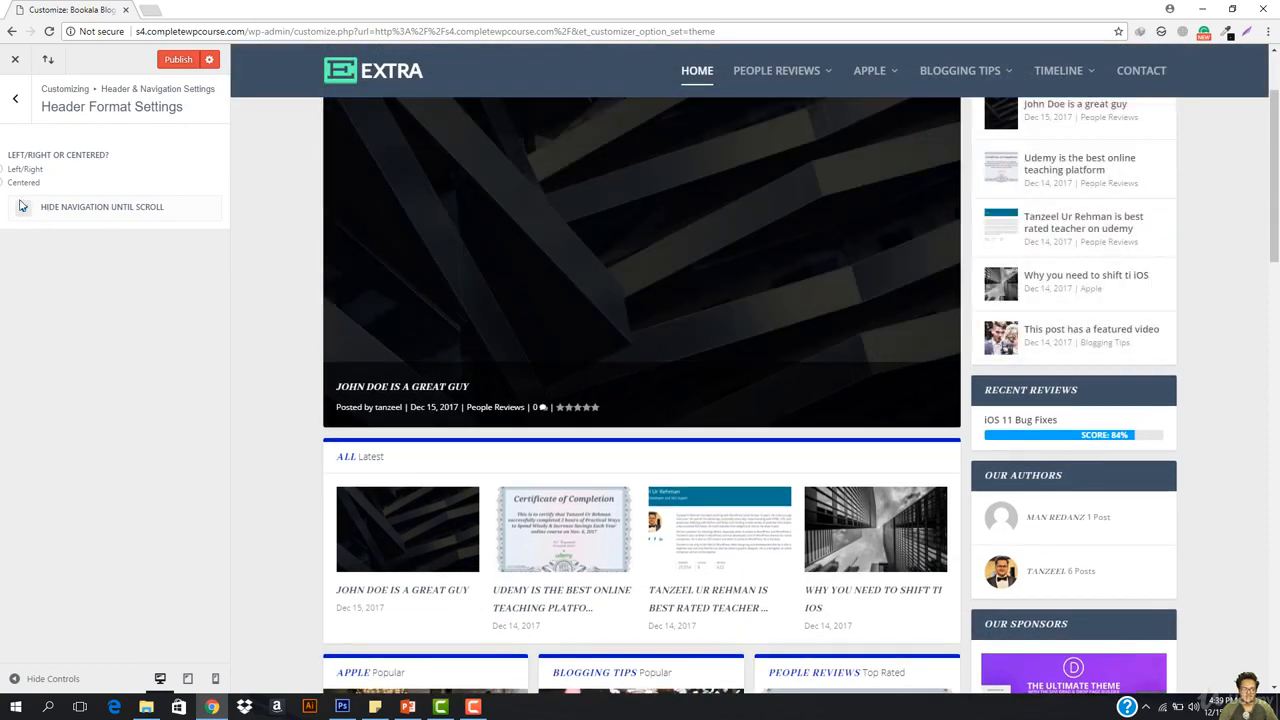
pyautogui.scroll(2, 330, 280)
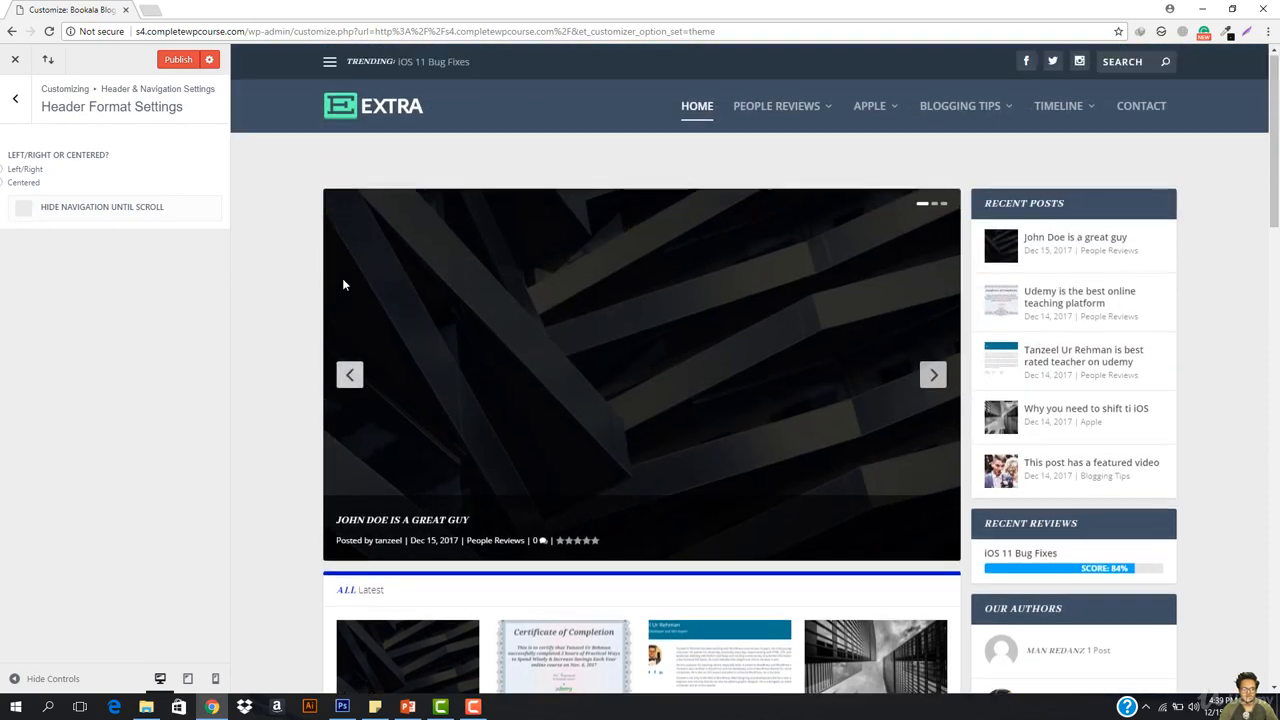
pyautogui.click(8, 115)
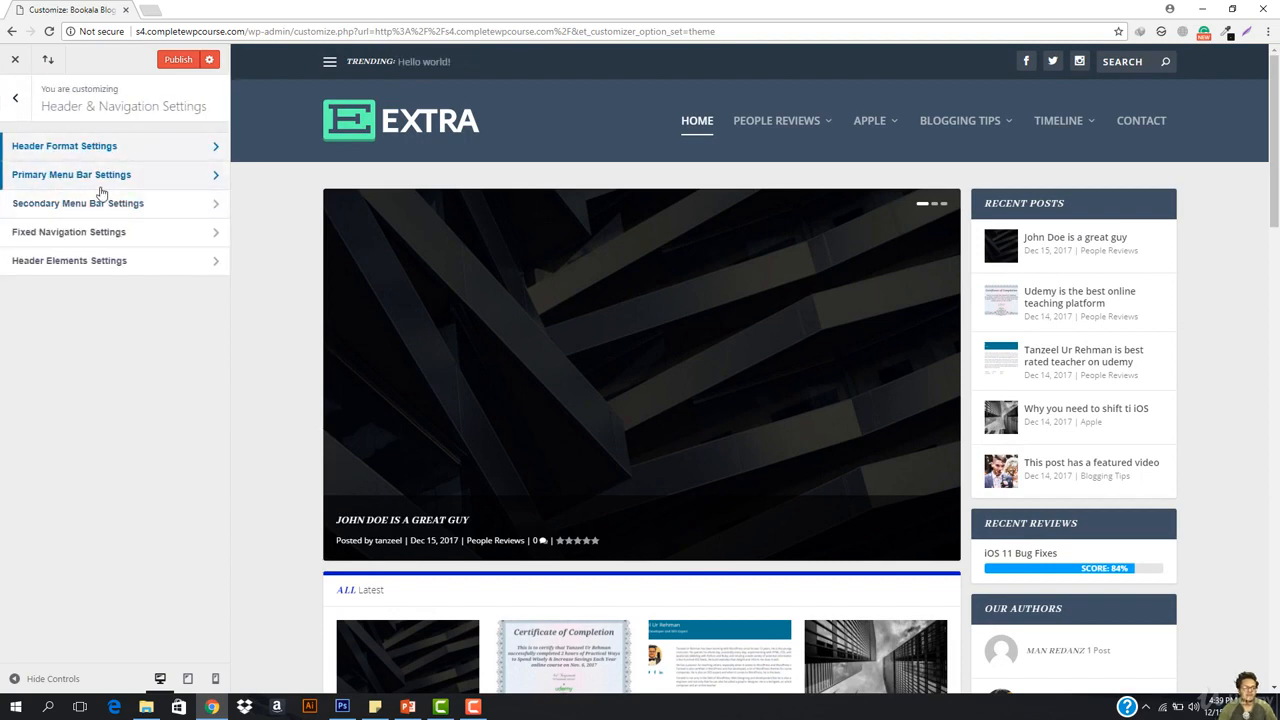
# Step: Try the fullwidth and hidden logo image options for the primary menu bar in the preview, and turn both off again
pyautogui.click(100, 178)
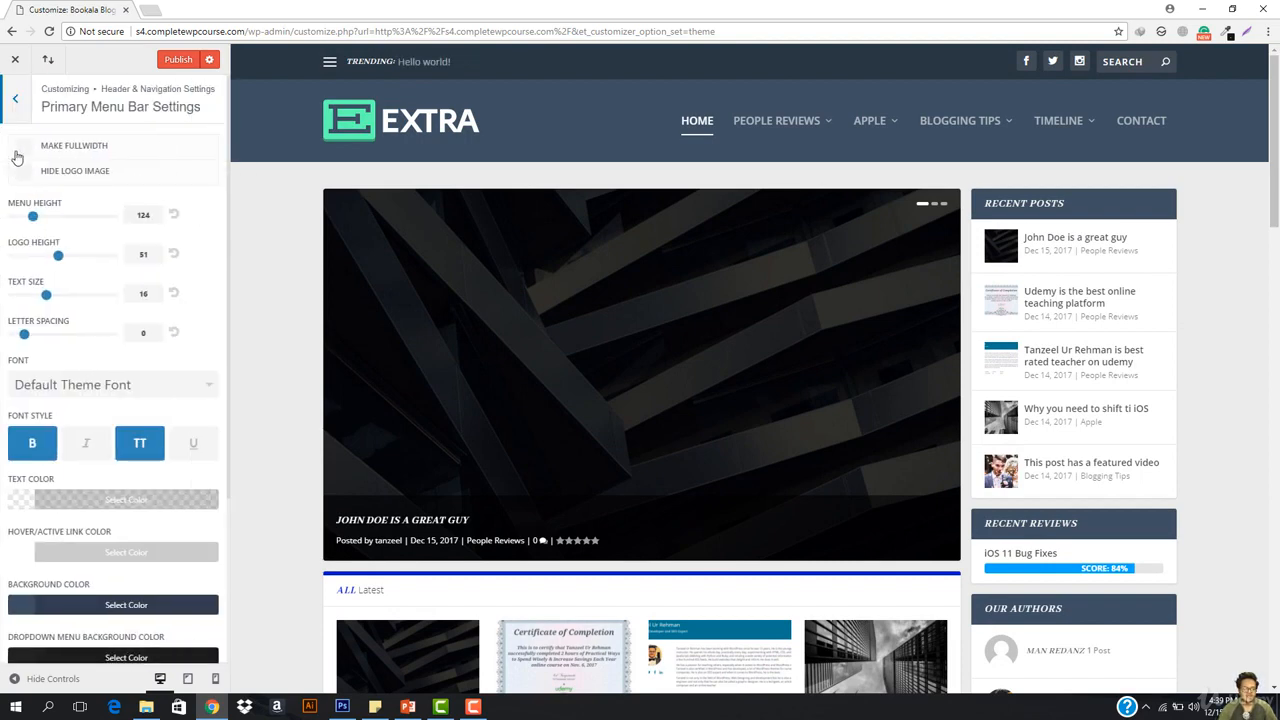
pyautogui.click(24, 147)
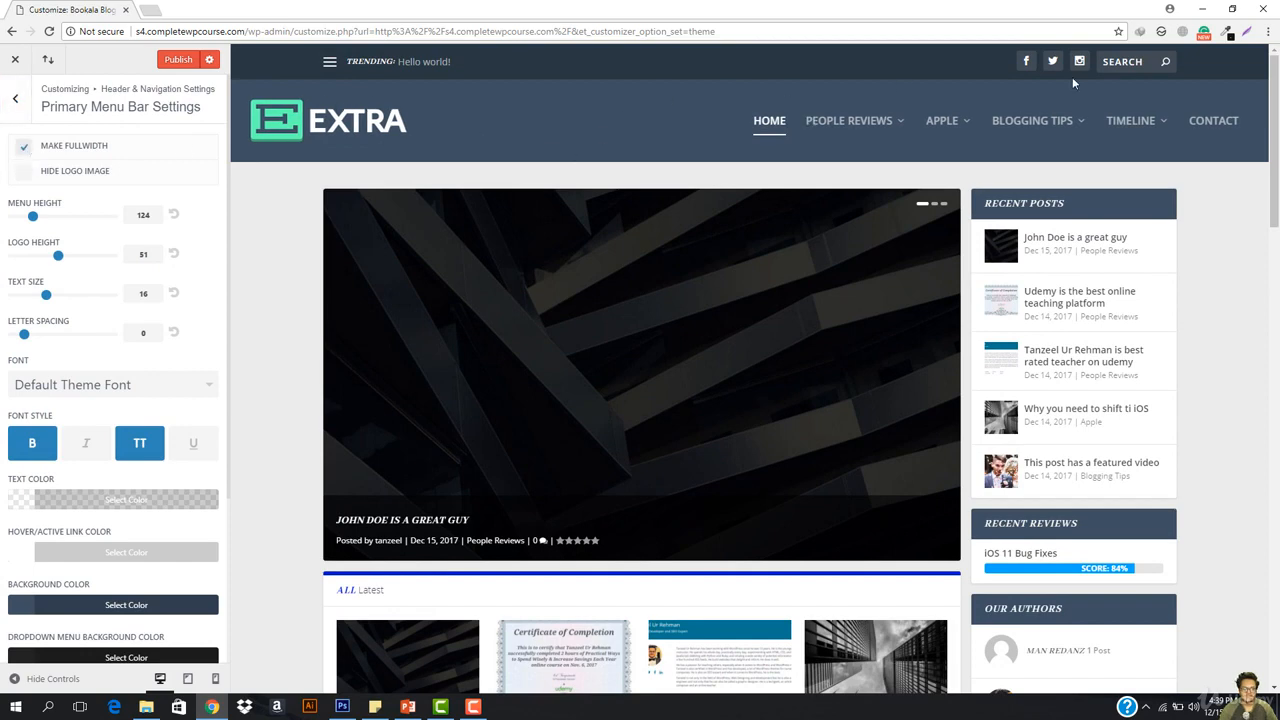
pyautogui.scroll(-1, 438, 356)
pyautogui.scroll(1, 438, 356)
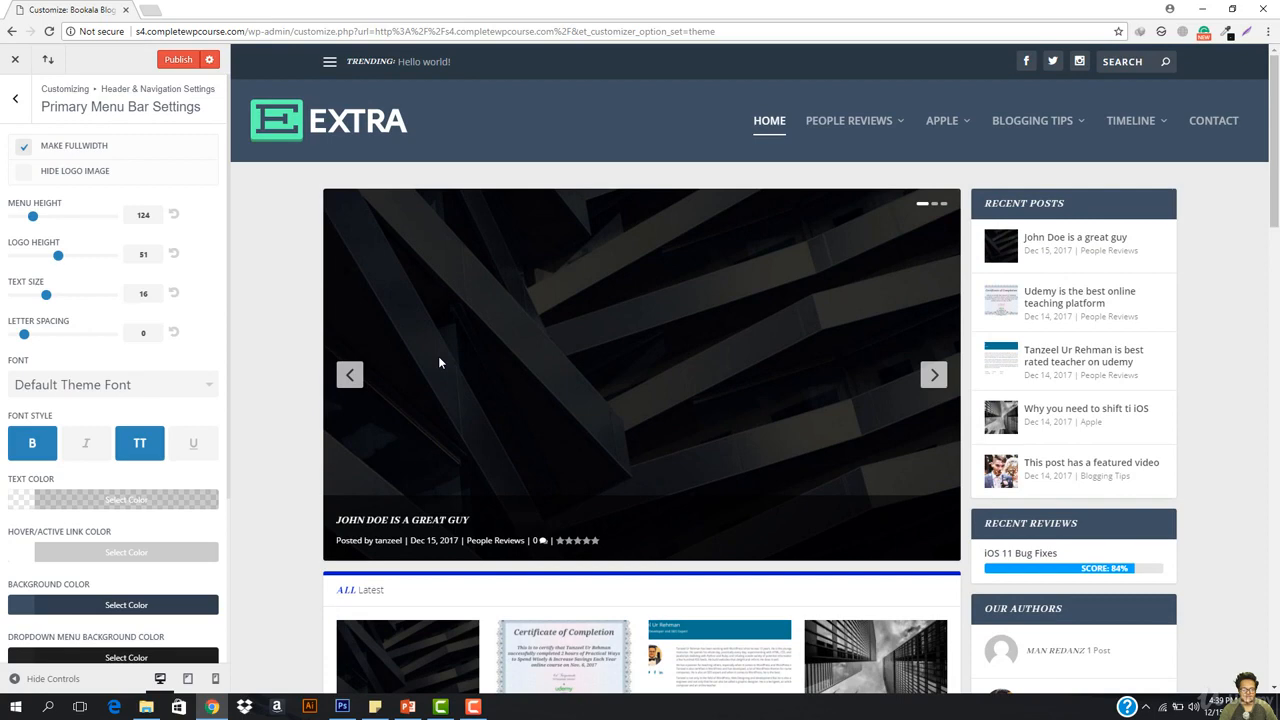
pyautogui.click(20, 175)
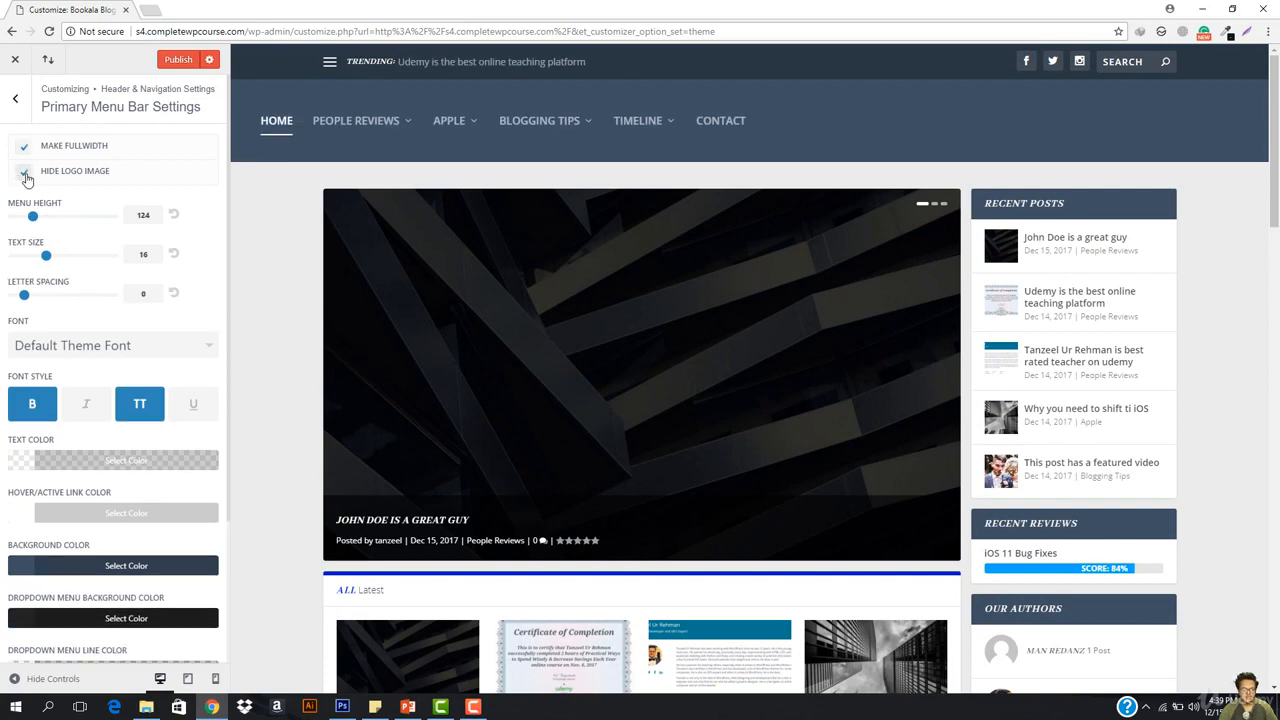
pyautogui.click(24, 175)
pyautogui.scroll(-1, 715, 228)
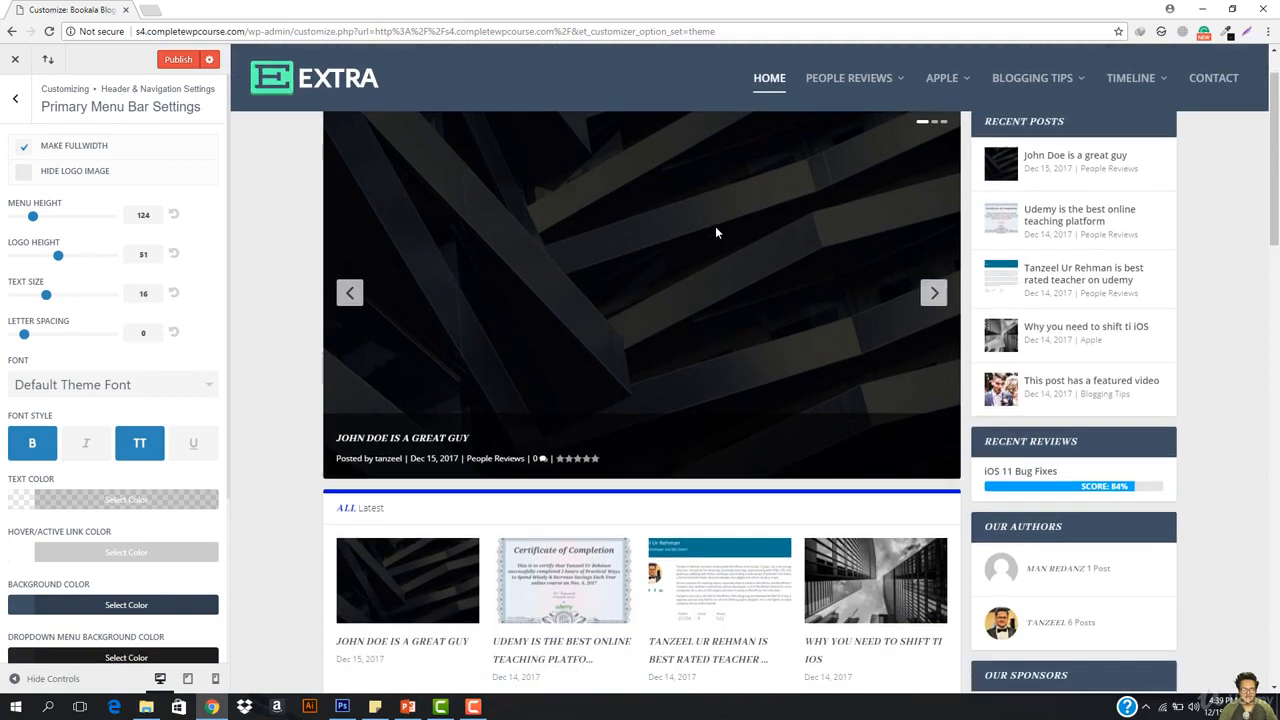
pyautogui.scroll(-2, 715, 230)
pyautogui.scroll(4, 715, 230)
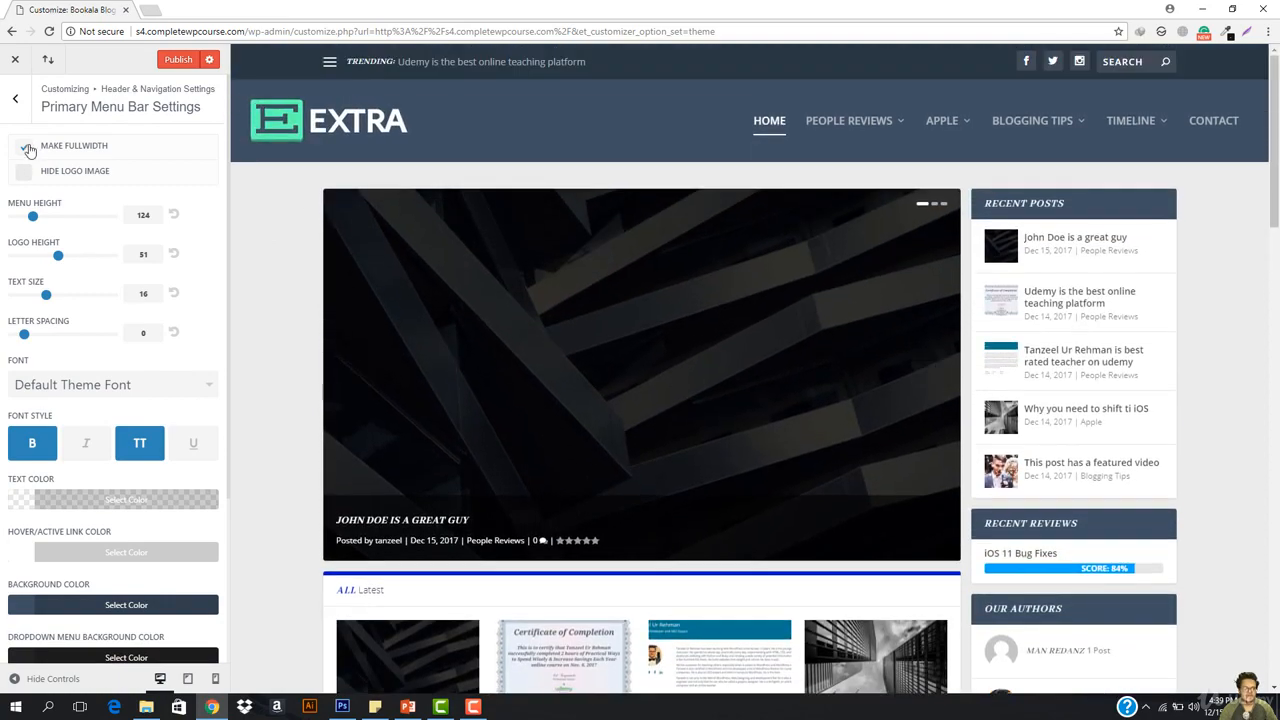
pyautogui.click(28, 149)
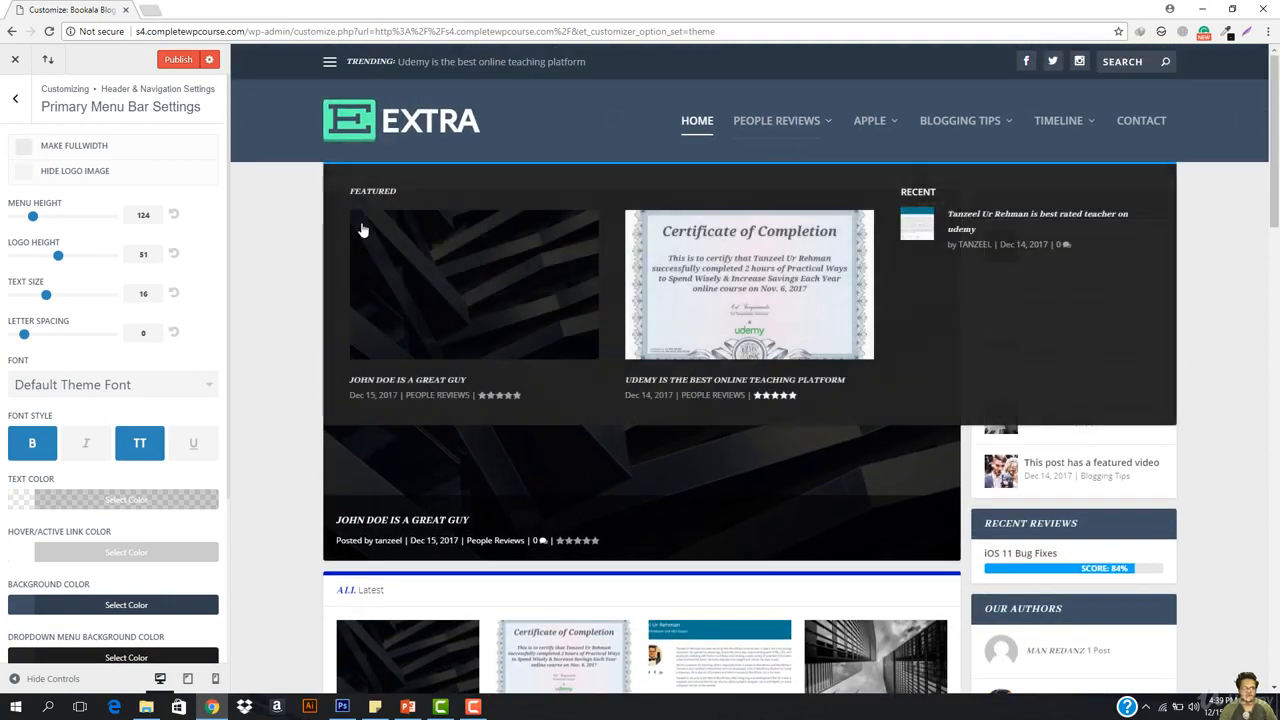
# Step: Try a primary menu height of 80 and reset it, and set the logo height to 40 and the menu height to 113
pyautogui.moveTo(33, 217); pyautogui.dragTo(7, 232)
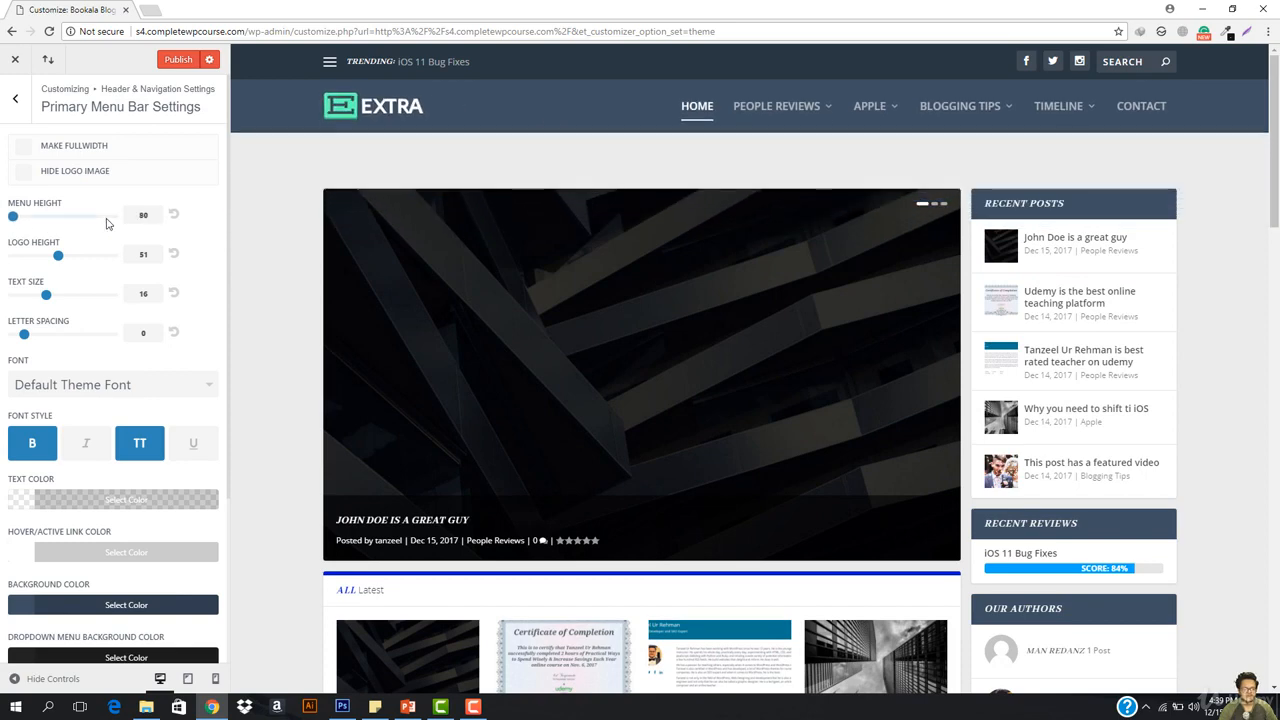
pyautogui.click(175, 214)
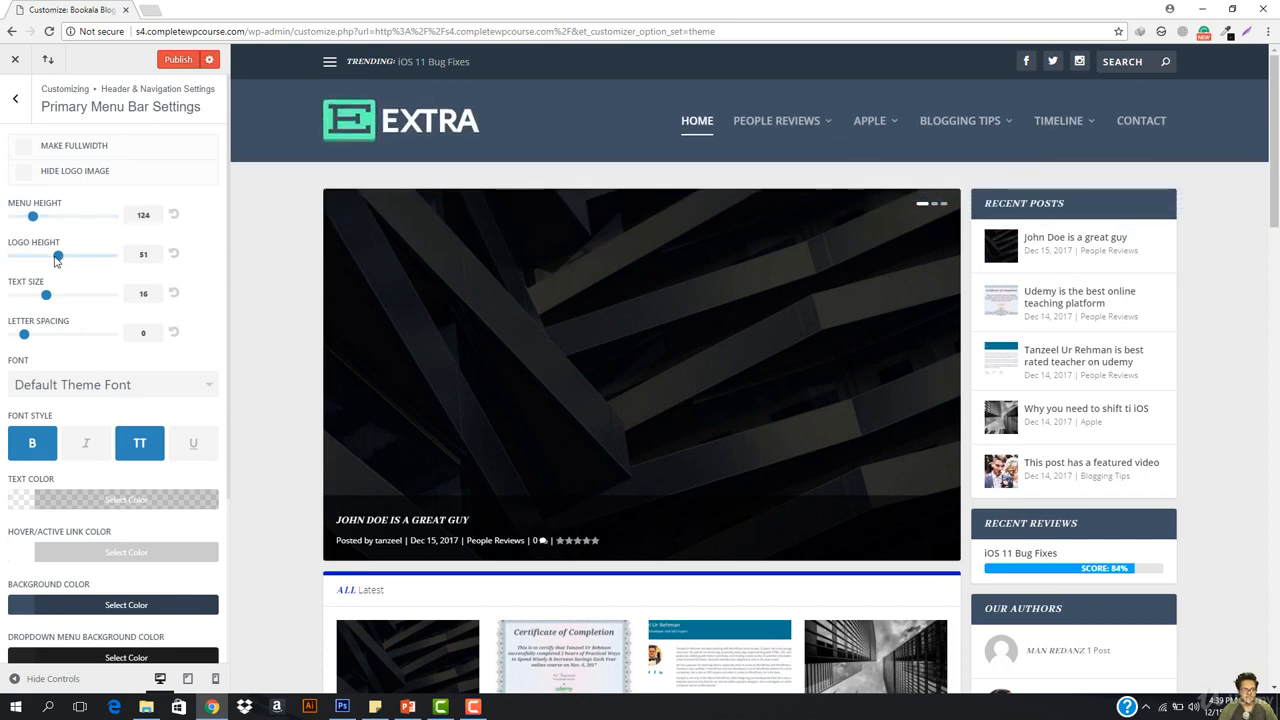
pyautogui.moveTo(58, 260); pyautogui.dragTo(46, 259)
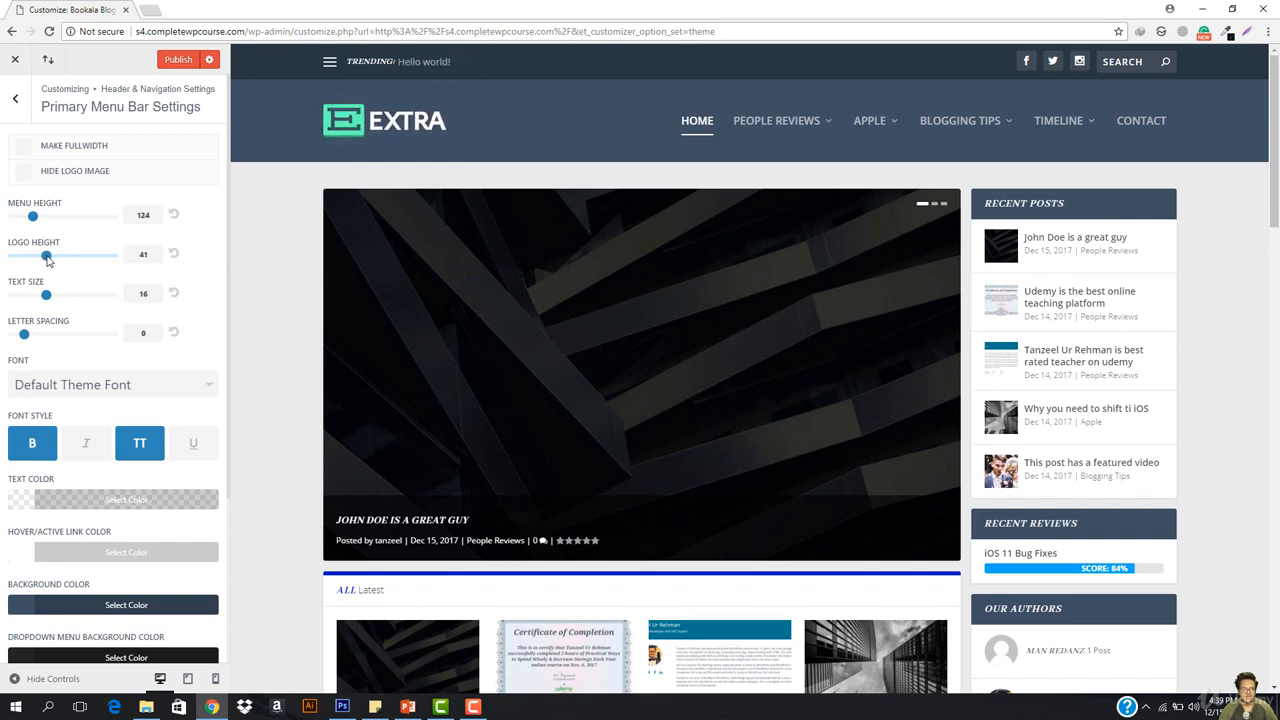
pyautogui.moveTo(34, 223); pyautogui.dragTo(28, 222)
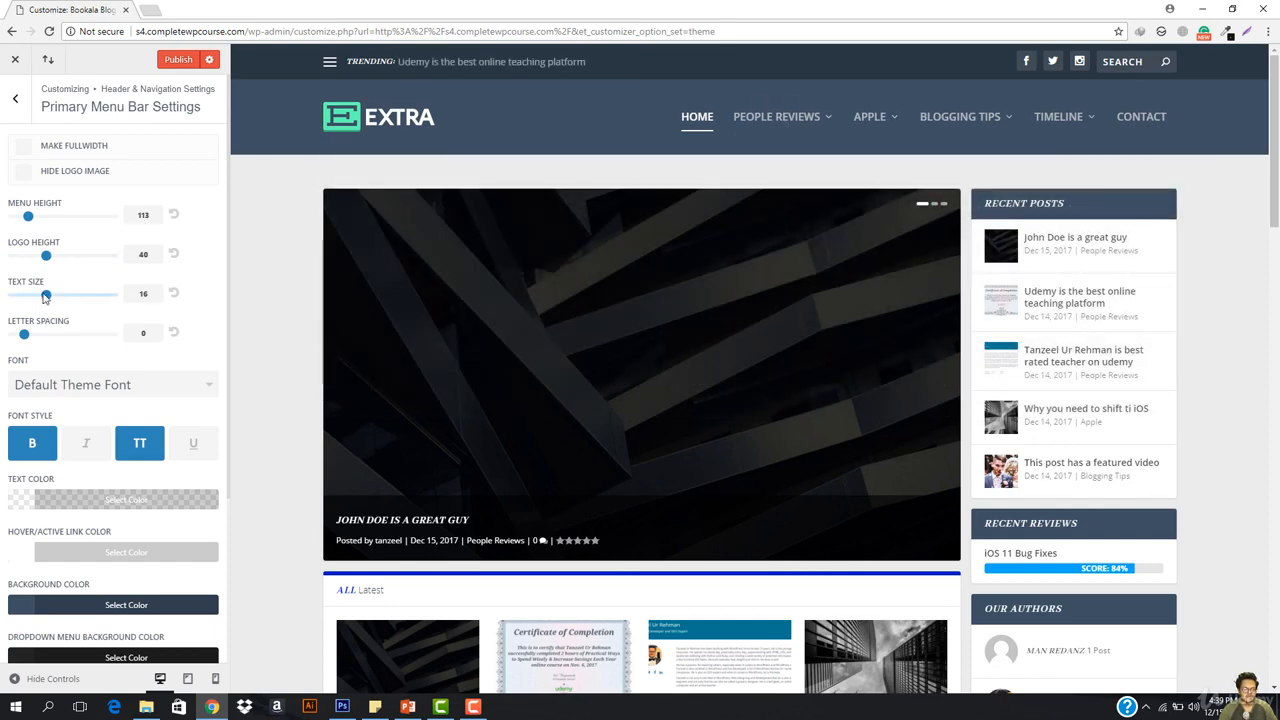
# Step: Set the primary menu text size to 15, and try a letter spacing of -1 before resetting it to the default
pyautogui.moveTo(44, 296); pyautogui.dragTo(38, 297)
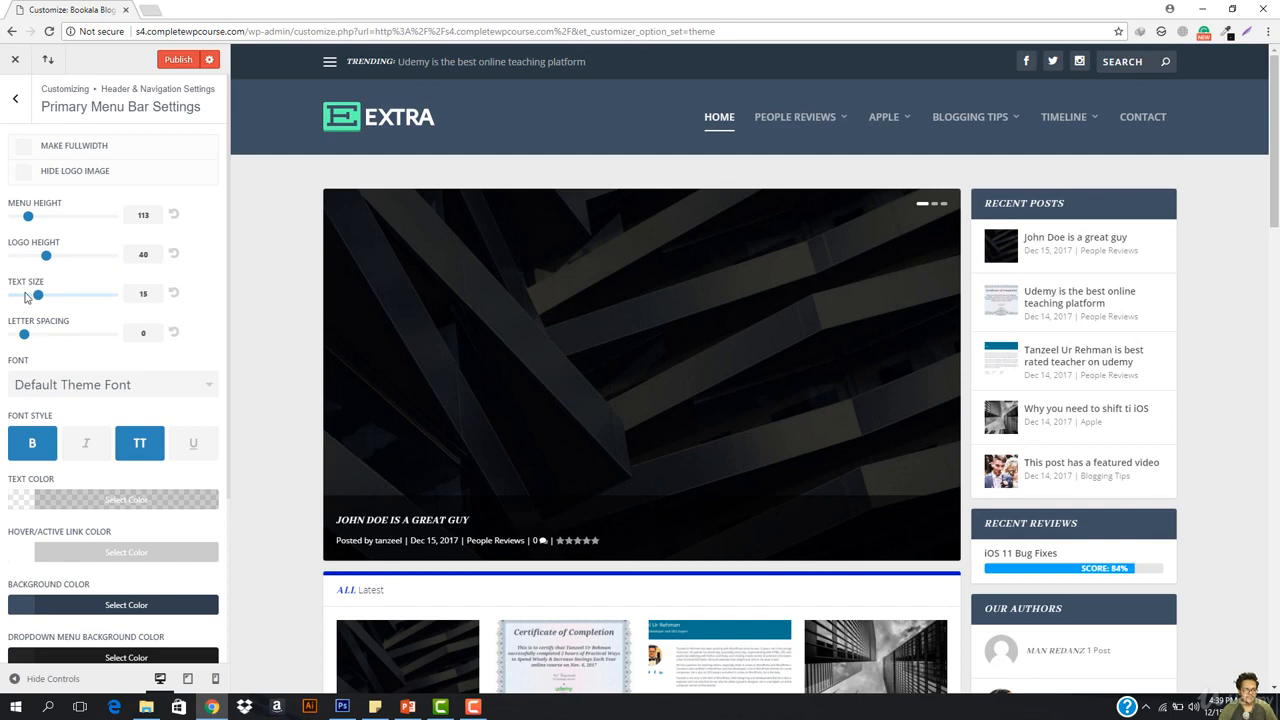
pyautogui.moveTo(37, 296); pyautogui.dragTo(38, 297)
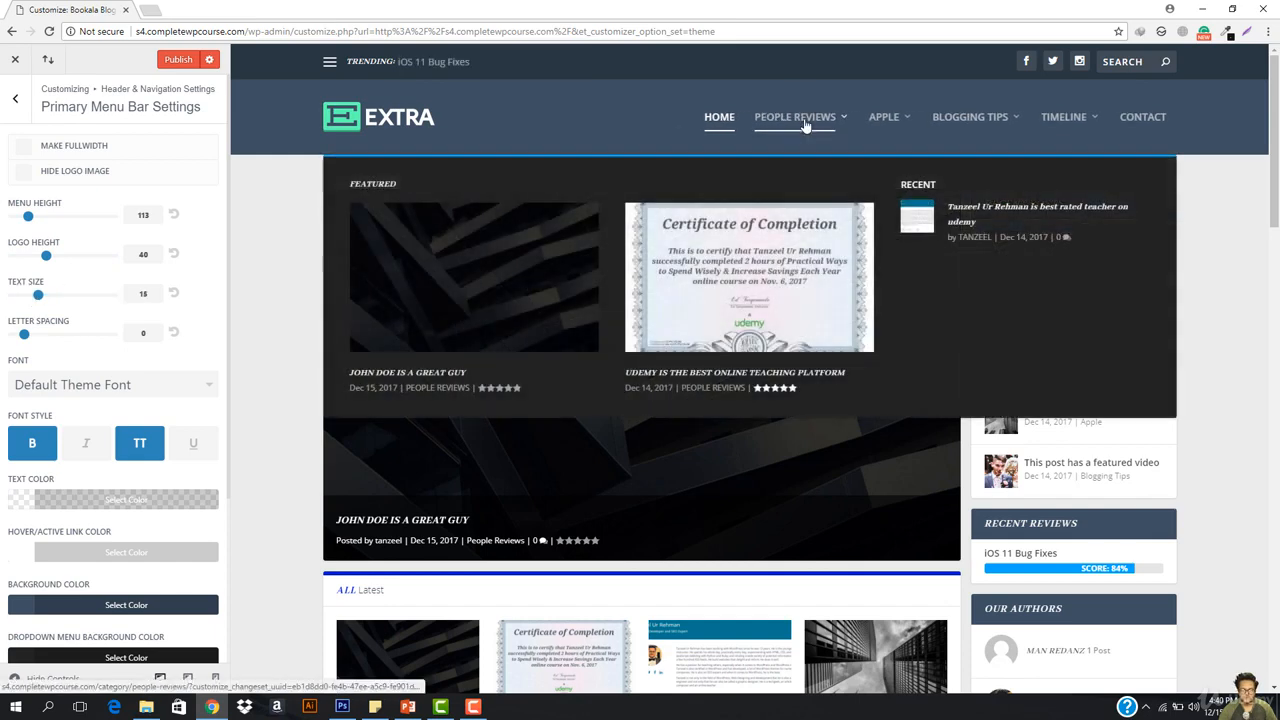
pyautogui.moveTo(898, 120)
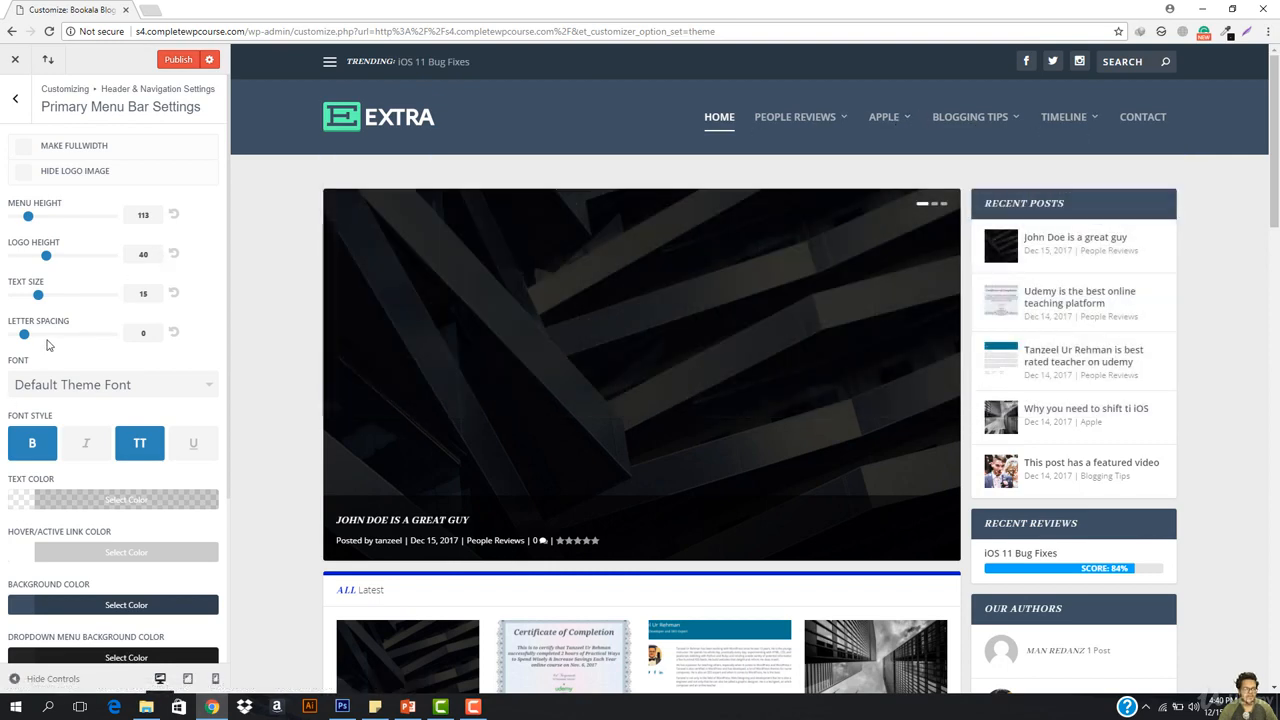
pyautogui.moveTo(26, 335)
pyautogui.mouseDown()
pyautogui.moveTo(112, 335)
pyautogui.moveTo(12, 335)
pyautogui.mouseUp()
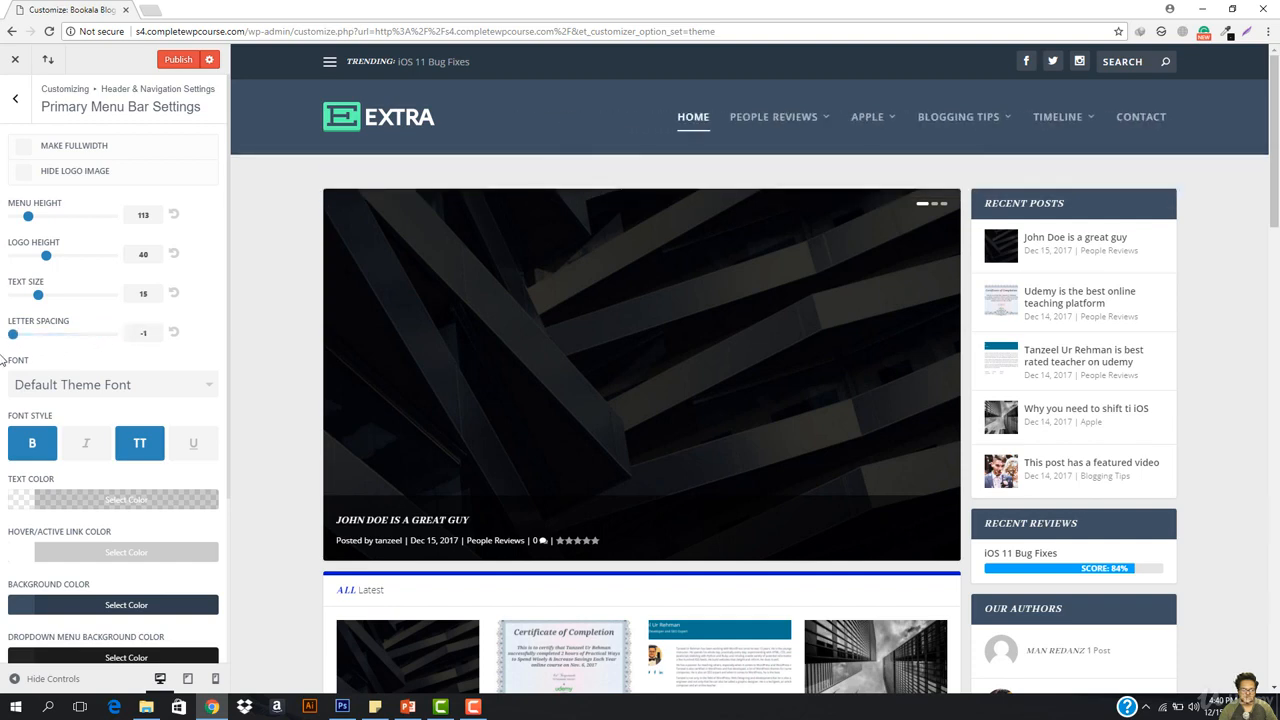
pyautogui.click(173, 334)
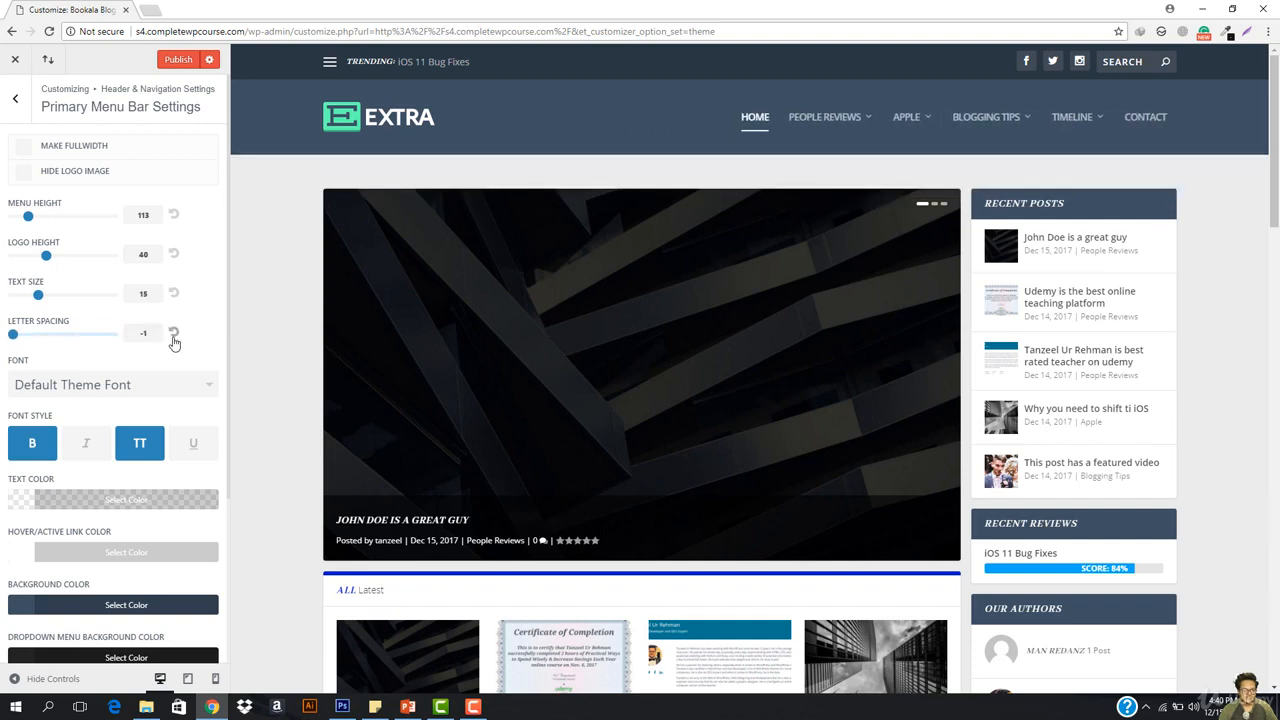
# Step: Set the primary menu font to Abhaya Libre and check the menu in the preview
pyautogui.click(69, 396)
pyautogui.scroll(-2, 85, 474)
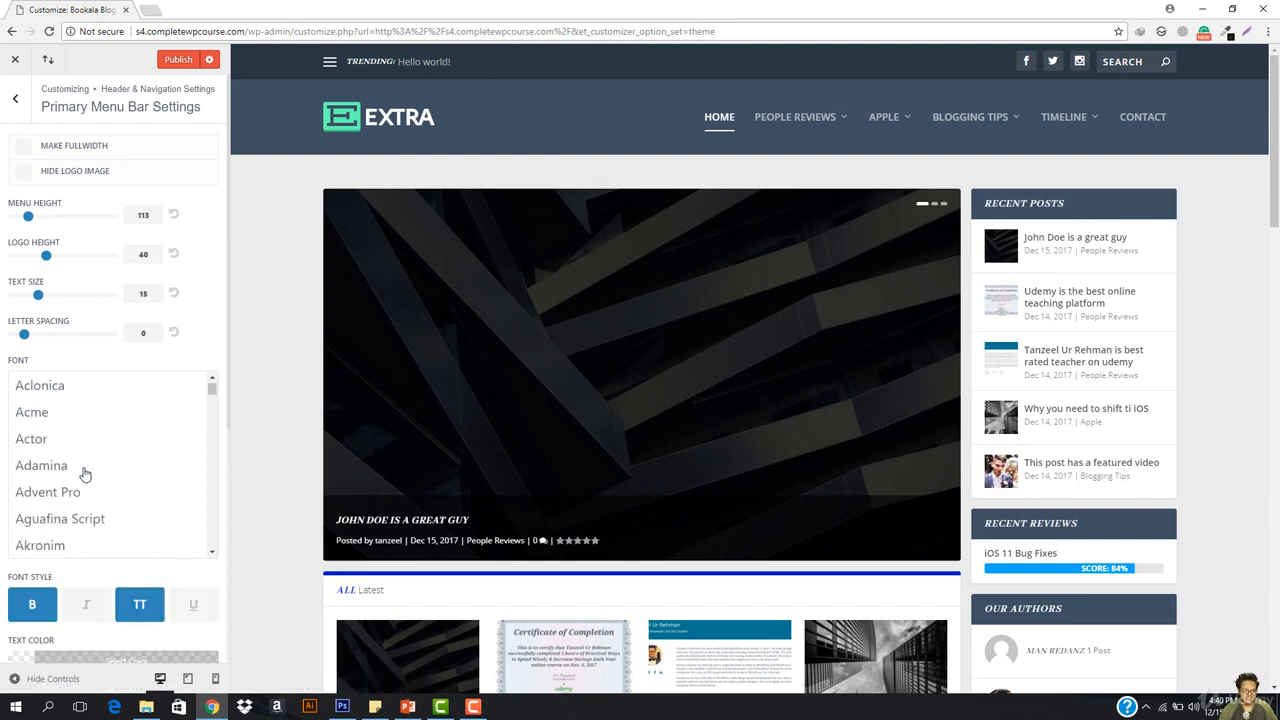
pyautogui.scroll(1, 104, 422)
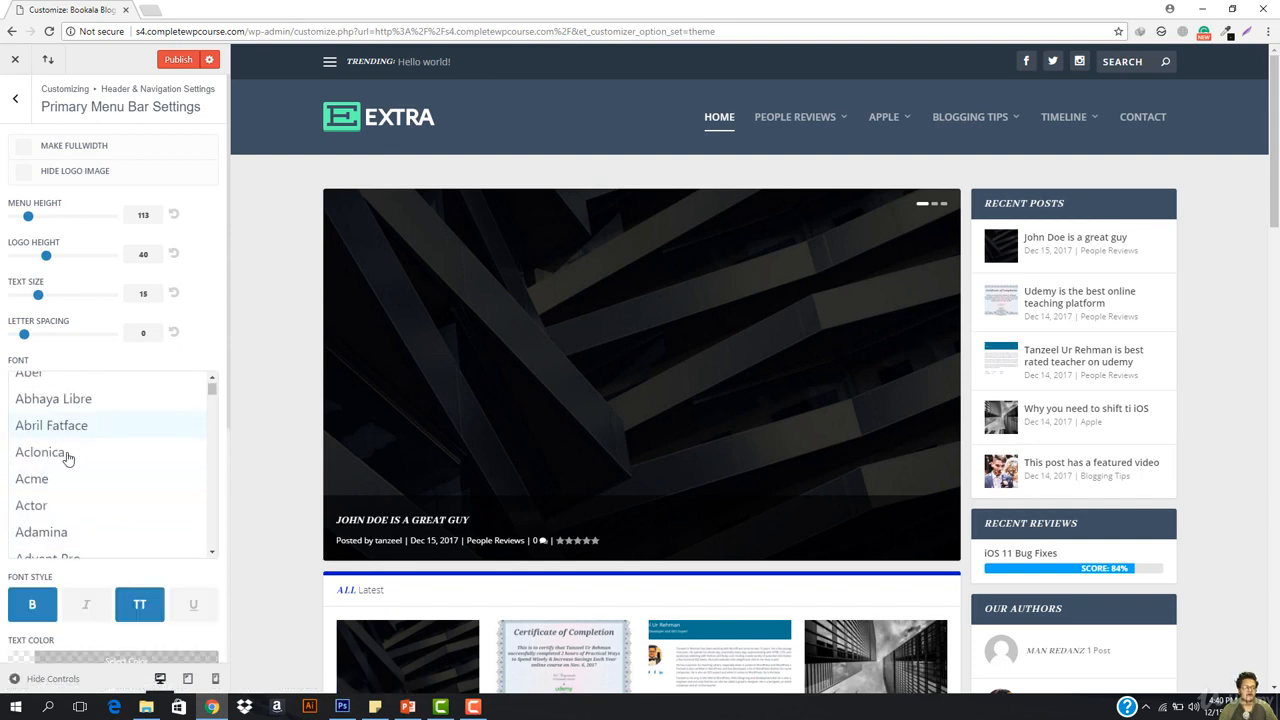
pyautogui.click(90, 400)
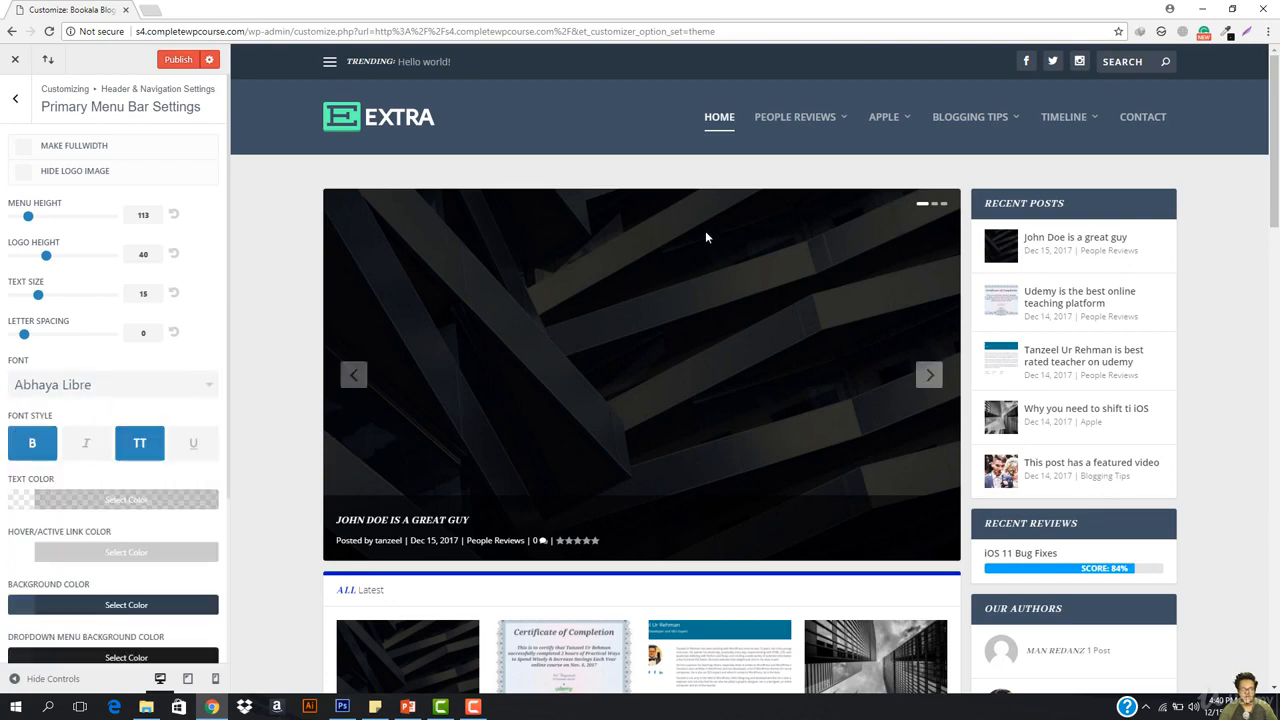
pyautogui.moveTo(725, 113)
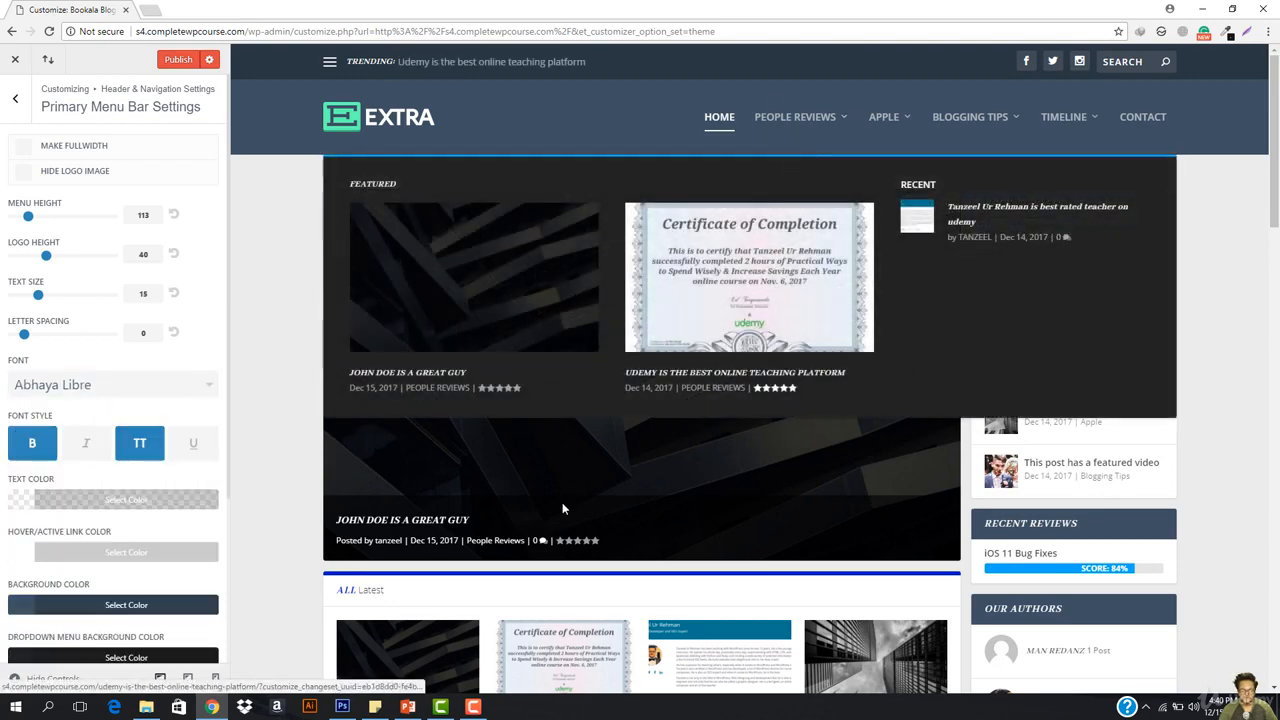
pyautogui.click(473, 706)
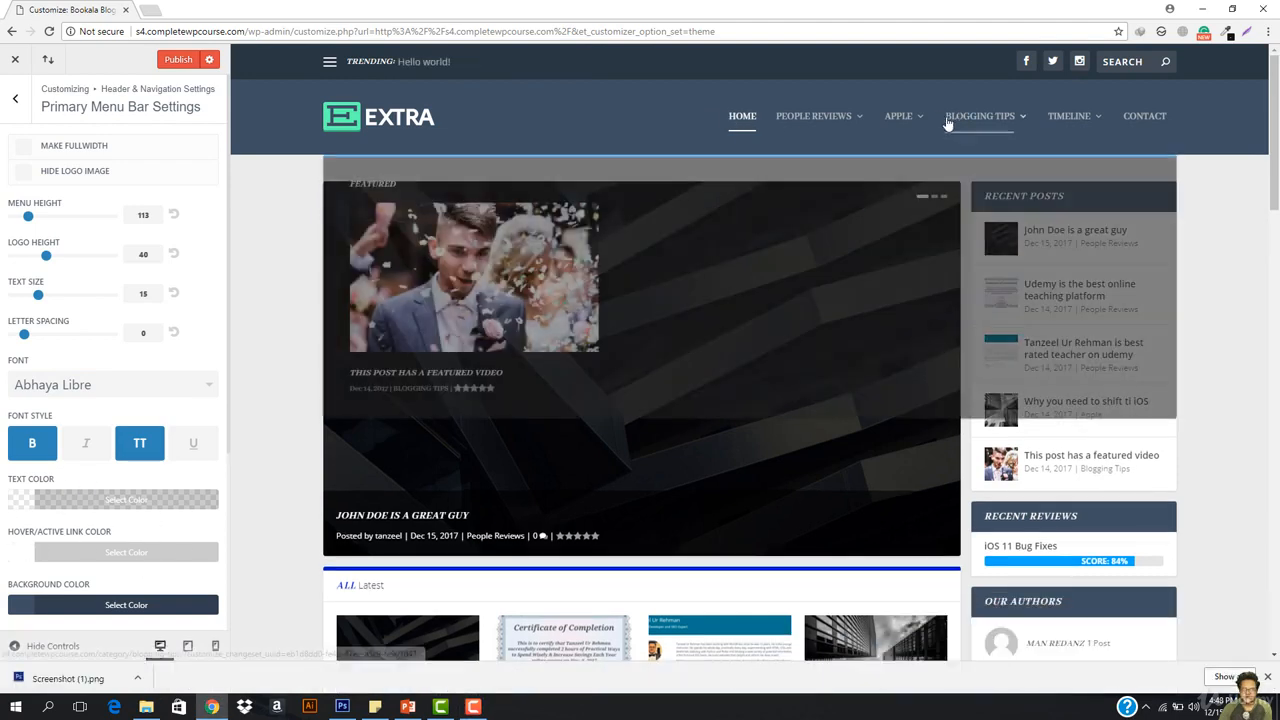
# Step: Change the primary menu bar's background color to the dark blue #262a54
pyautogui.scroll(-1, 100, 555)
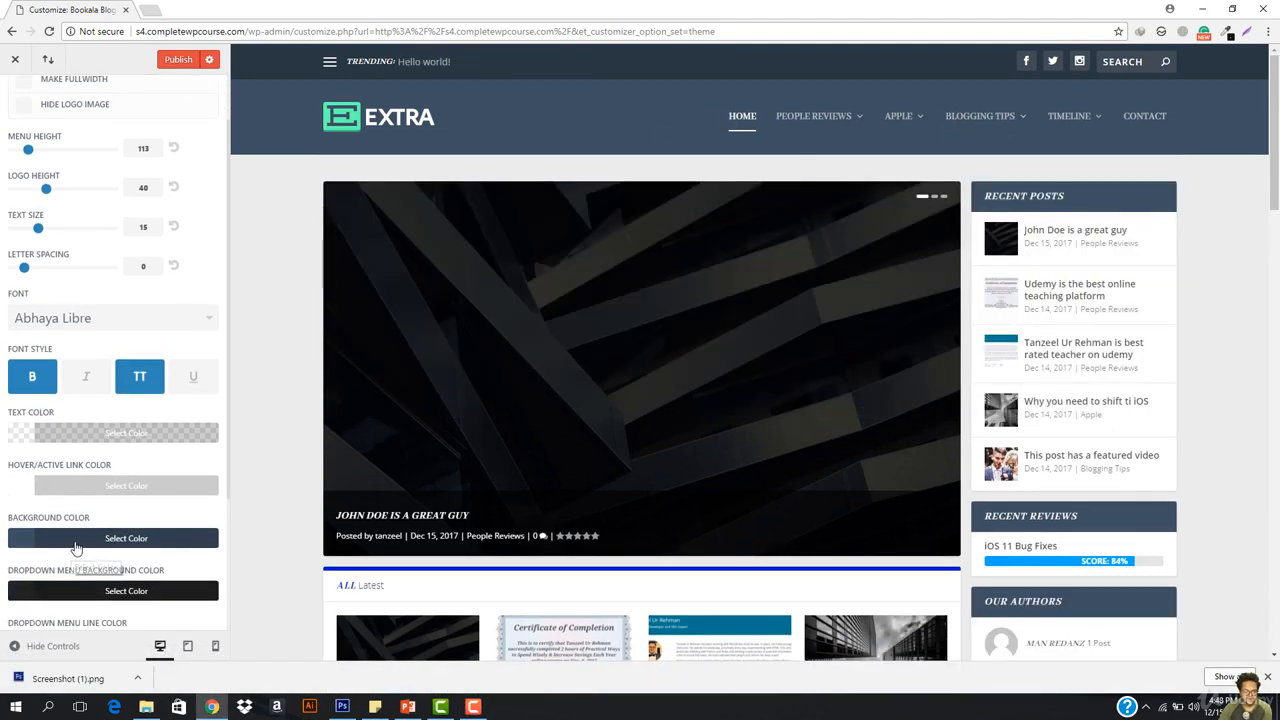
pyautogui.click(76, 538)
pyautogui.scroll(-1, 88, 557)
pyautogui.scroll(-1, 88, 557)
pyautogui.moveTo(89, 534)
pyautogui.mouseDown()
pyautogui.moveTo(64, 530)
pyautogui.moveTo(73, 536)
pyautogui.mouseUp()
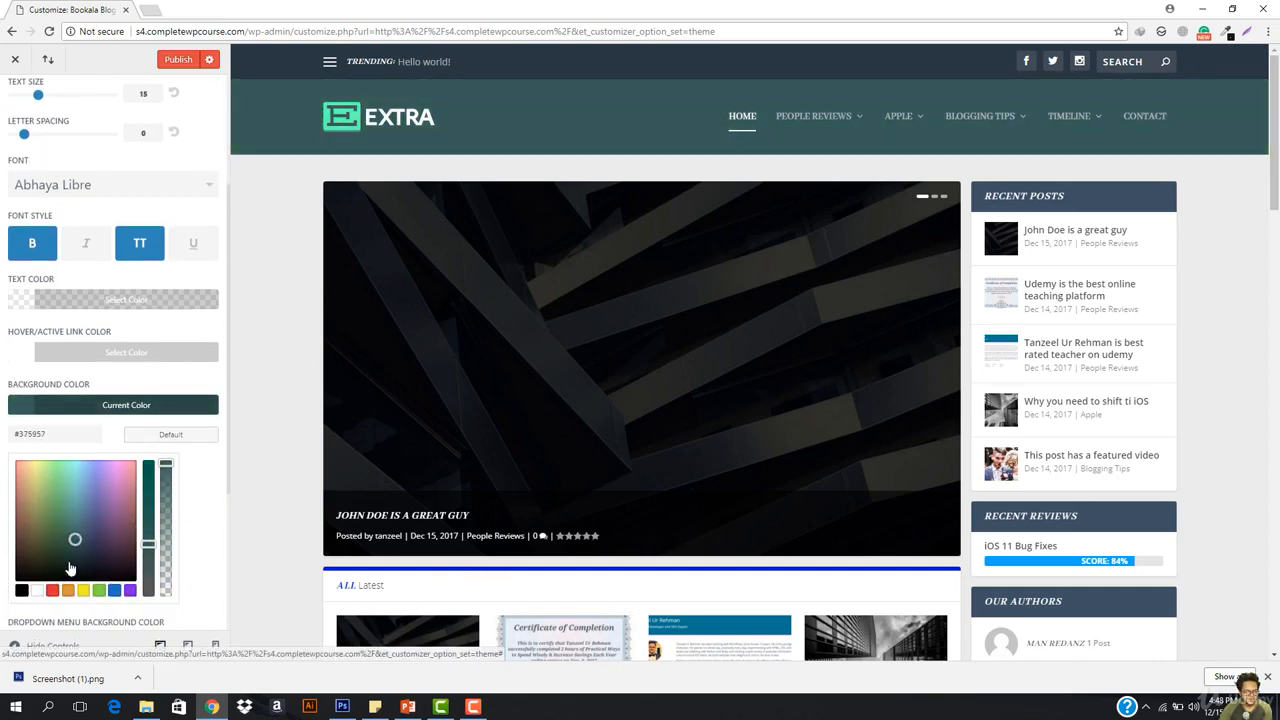
pyautogui.moveTo(72, 565); pyautogui.dragTo(91, 541)
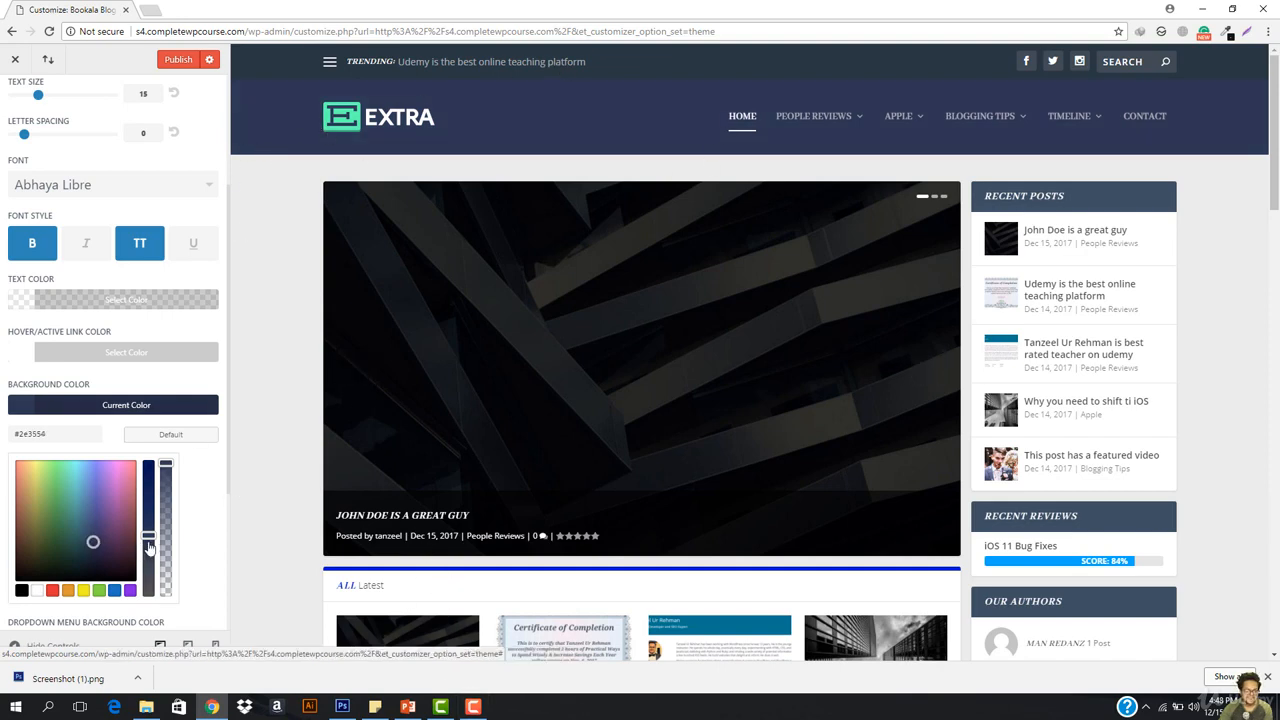
pyautogui.moveTo(148, 535)
pyautogui.mouseDown()
pyautogui.moveTo(149, 468)
pyautogui.moveTo(165, 468)
pyautogui.moveTo(157, 527)
pyautogui.mouseUp()
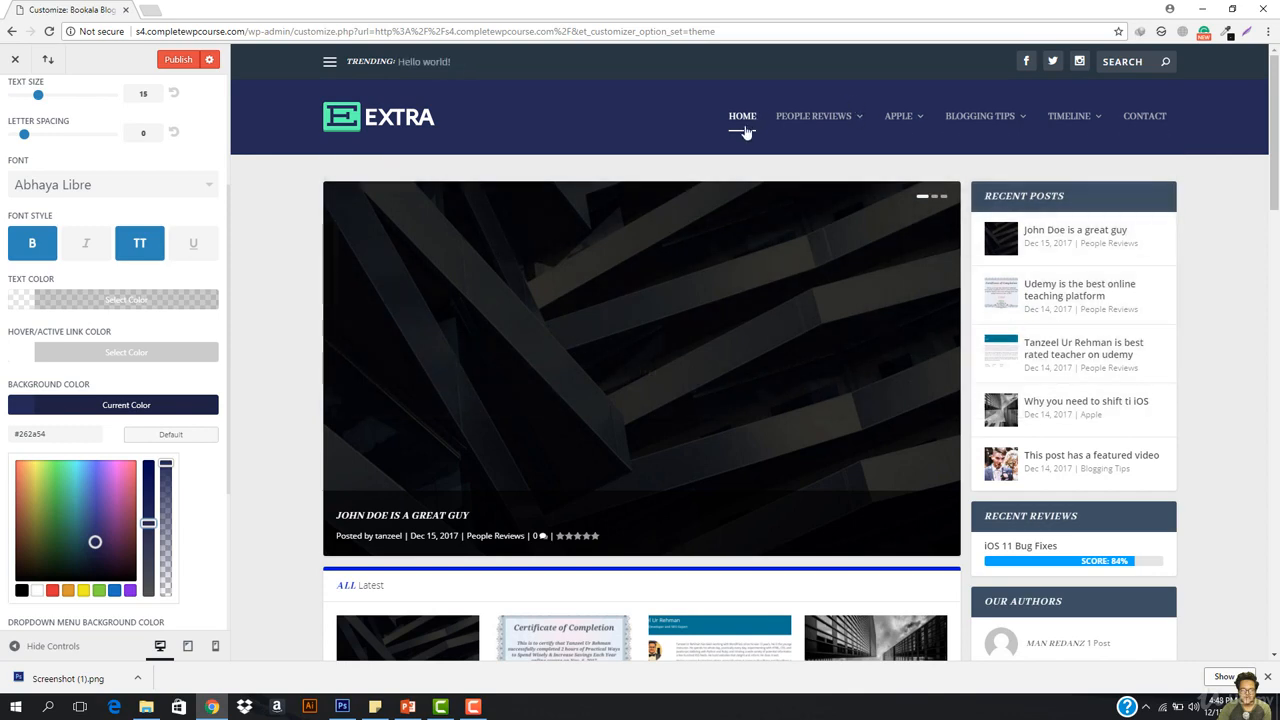
# Step: Set the primary menu's text color to the opaque light grey #e2e2e2, keeping the hover/active link color as it is
pyautogui.click(129, 360)
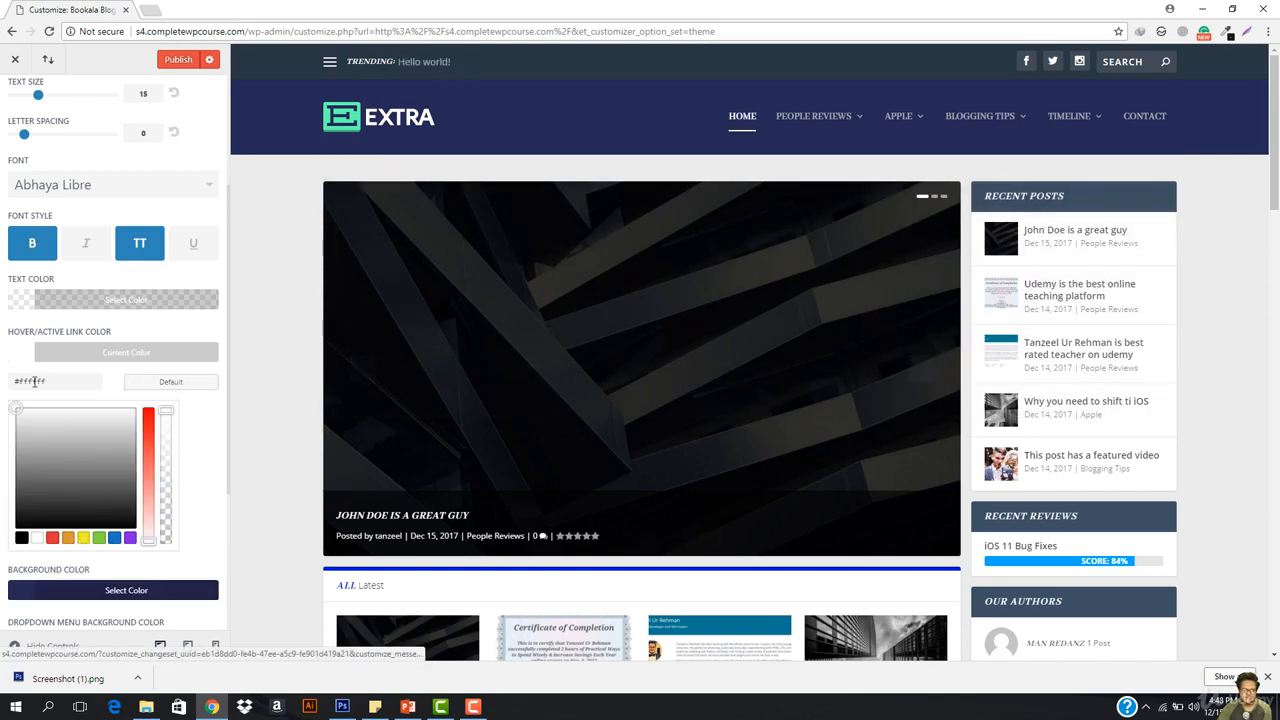
pyautogui.click(120, 355)
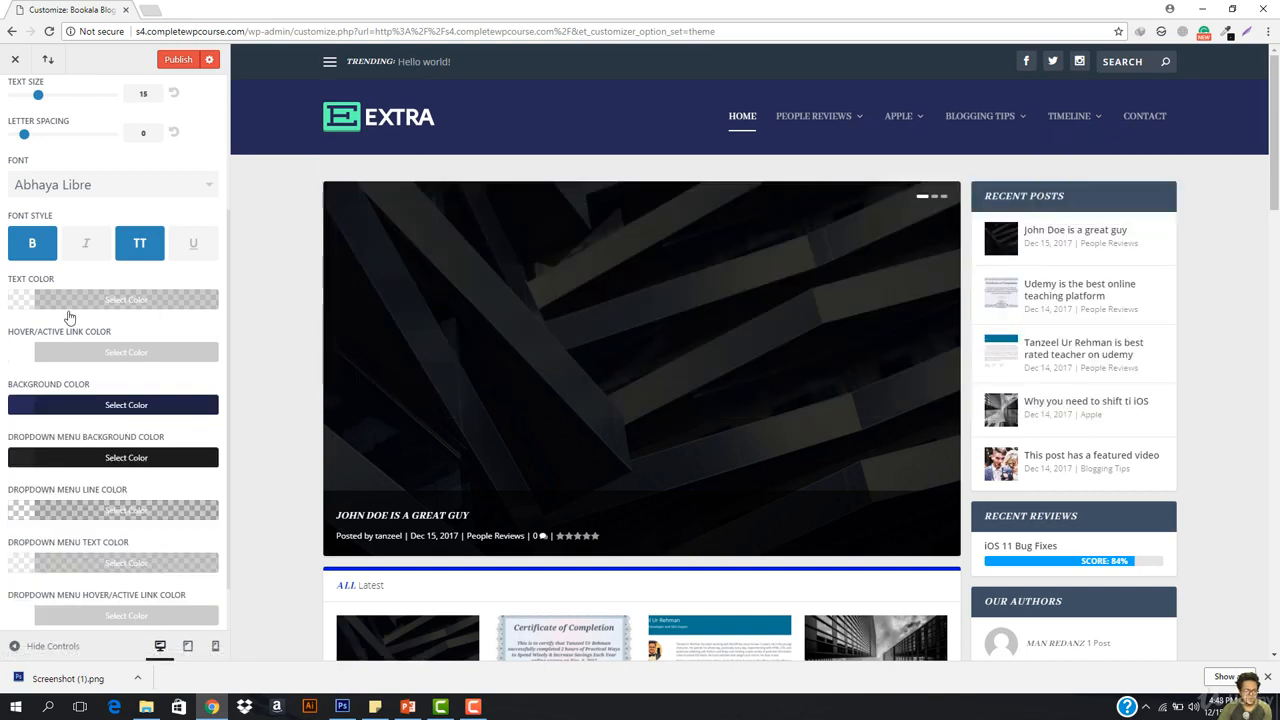
pyautogui.click(50, 311)
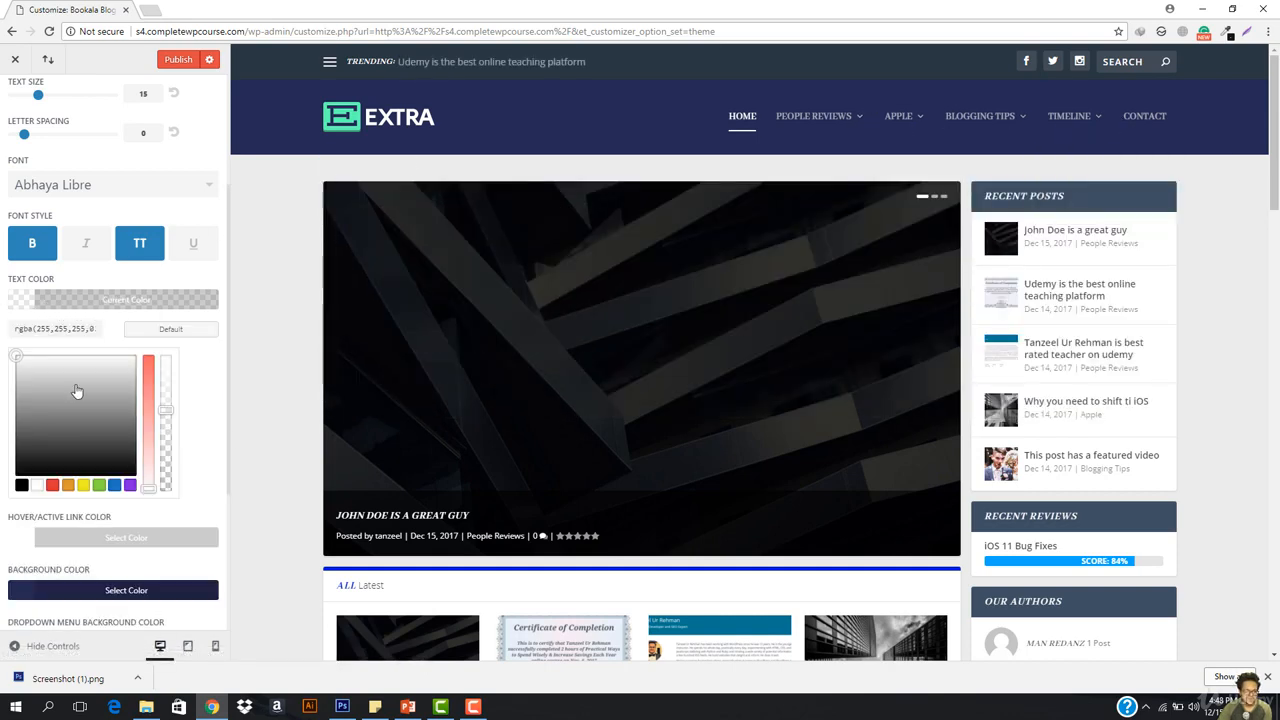
pyautogui.moveTo(75, 395)
pyautogui.mouseDown()
pyautogui.moveTo(50, 385)
pyautogui.moveTo(72, 401)
pyautogui.moveTo(15, 401)
pyautogui.mouseUp()
pyautogui.moveTo(165, 410); pyautogui.dragTo(174, 360)
pyautogui.moveTo(94, 406); pyautogui.dragTo(15, 356)
pyautogui.moveTo(808, 112)
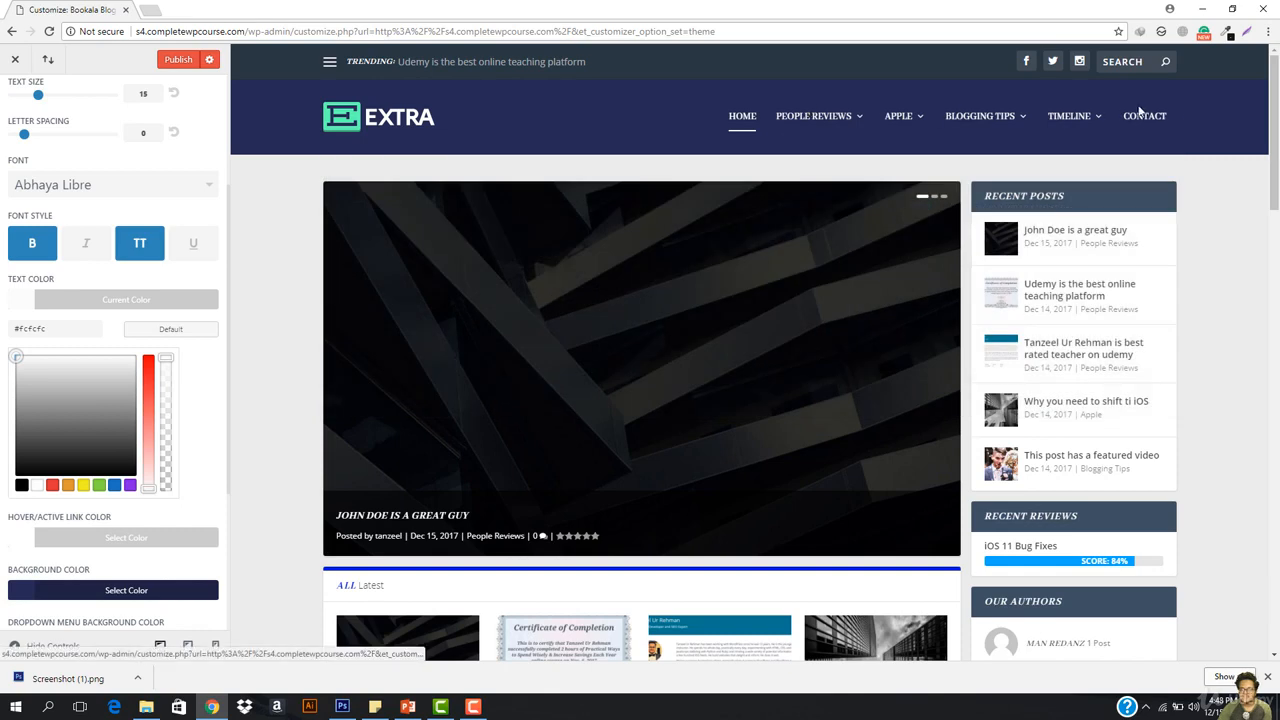
pyautogui.click(27, 371)
pyautogui.moveTo(27, 371); pyautogui.dragTo(24, 367)
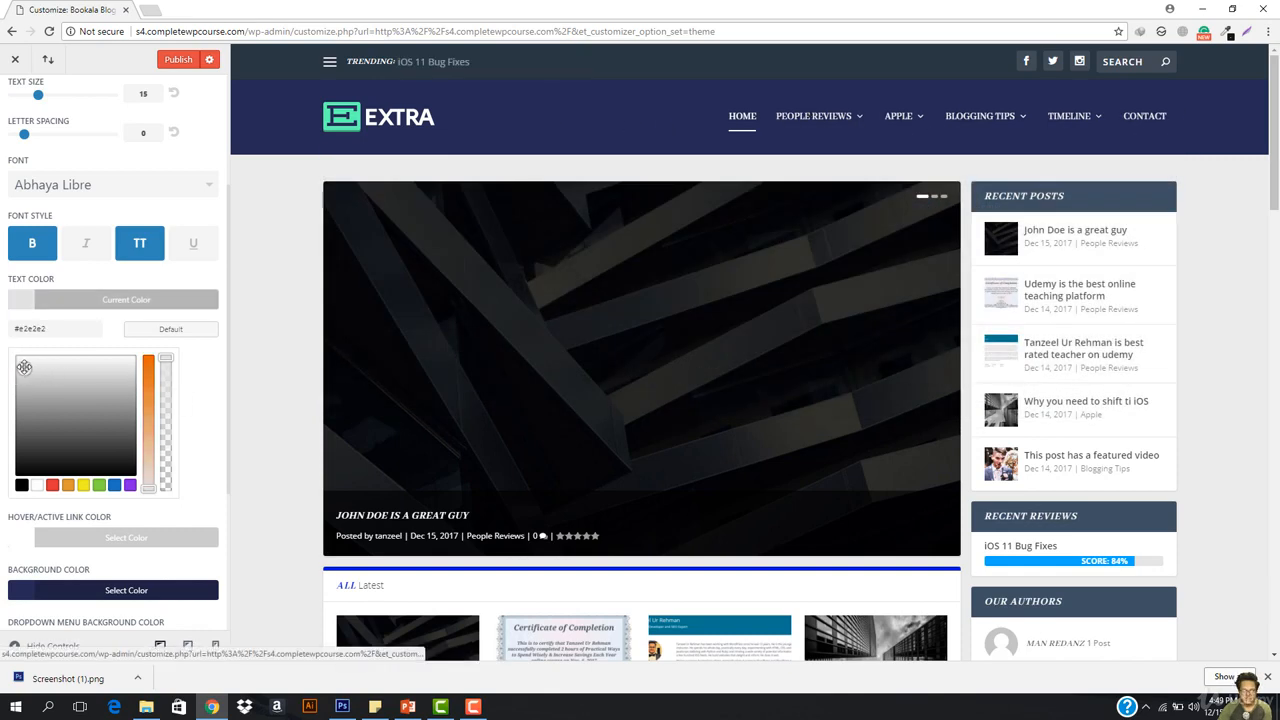
pyautogui.click(138, 303)
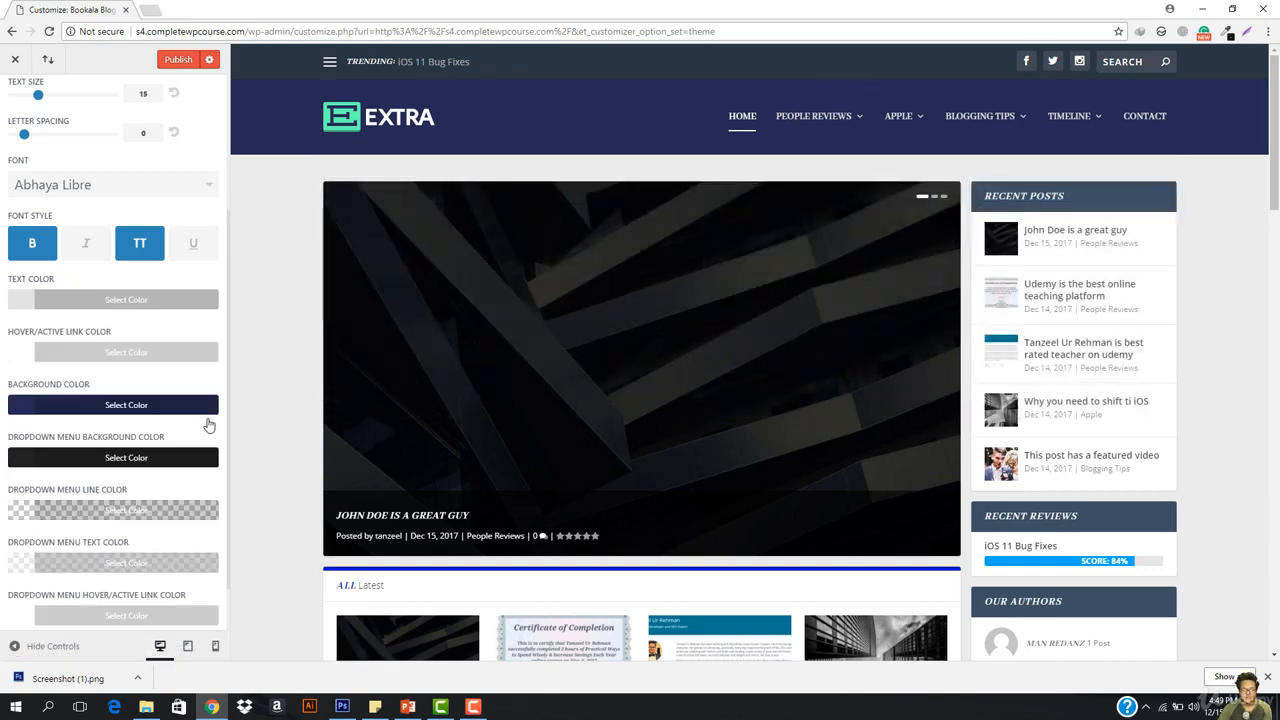
# Step: Try the Fade In From Top and Scale In From Center dropdown menu animations on the menu items in the preview
pyautogui.scroll(-1, 209, 426)
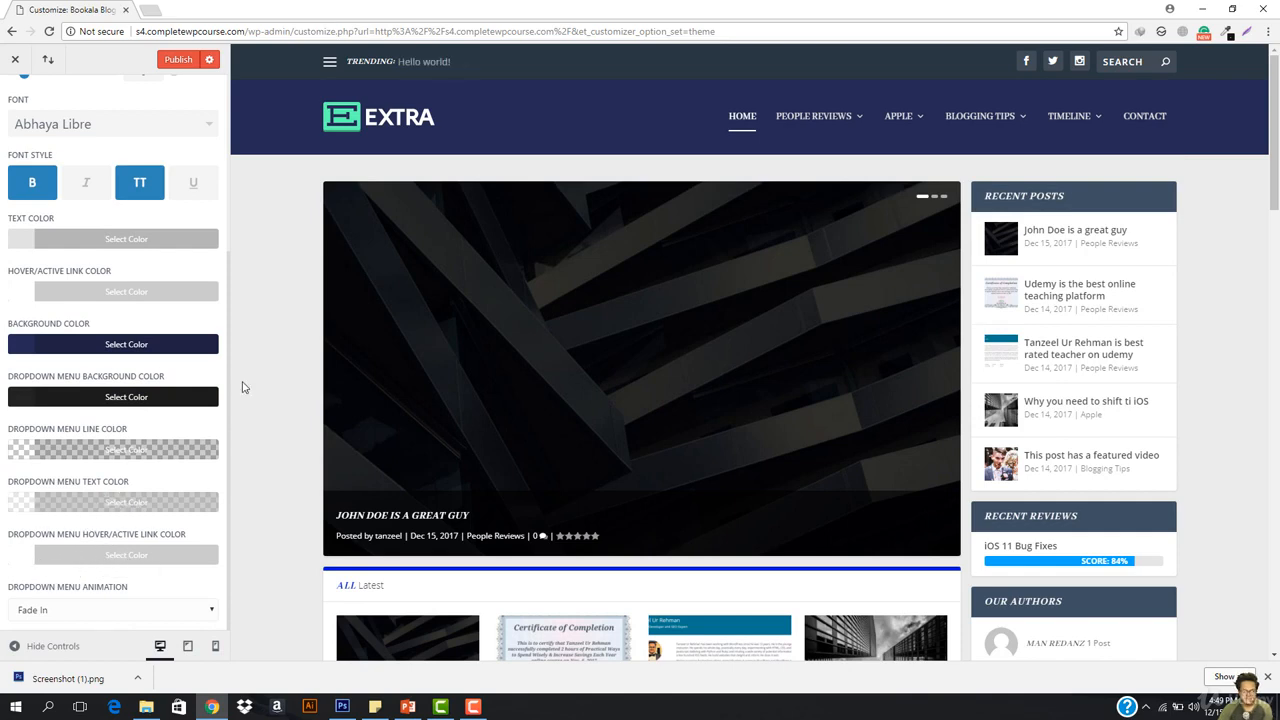
pyautogui.moveTo(1071, 120)
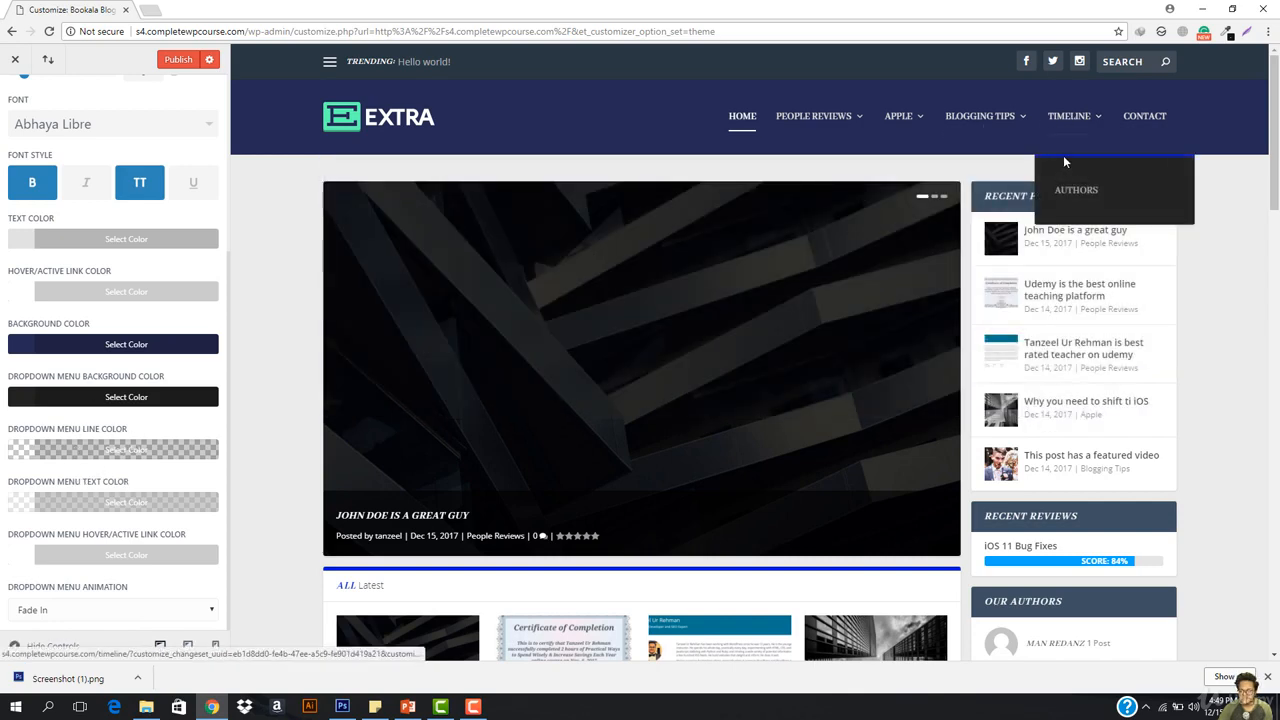
pyautogui.click(68, 613)
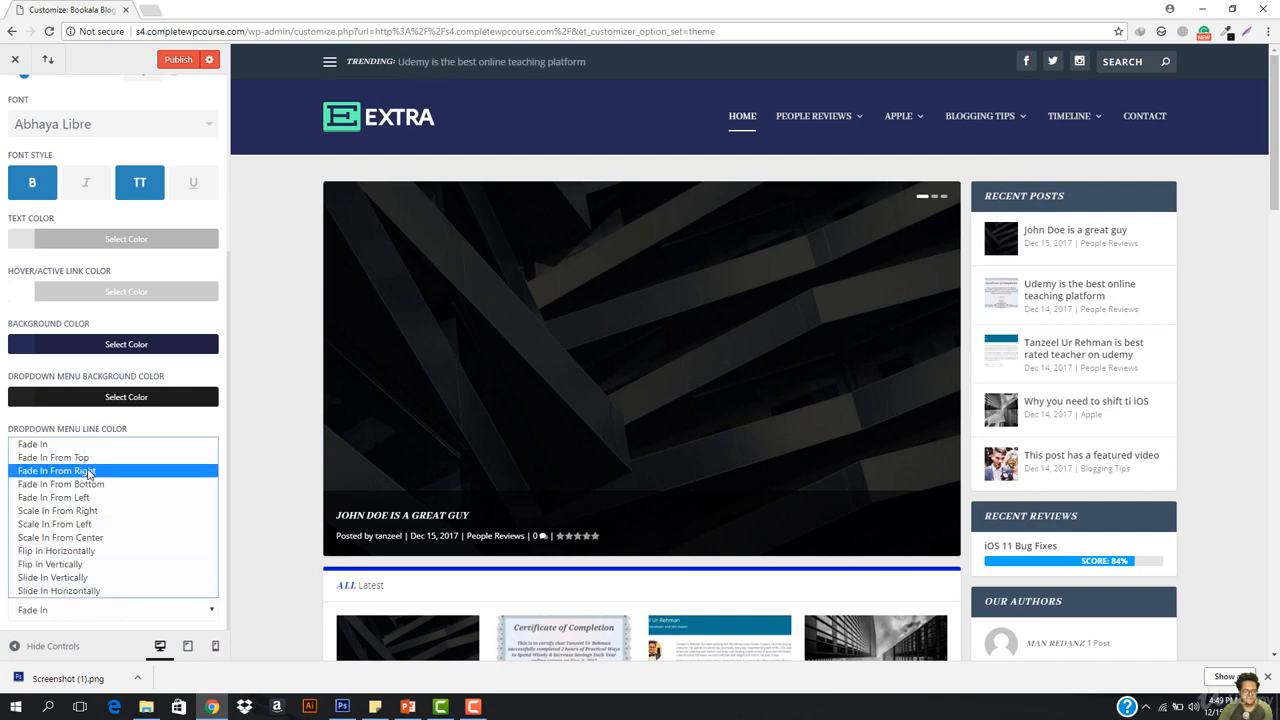
pyautogui.click(55, 457)
pyautogui.moveTo(830, 125)
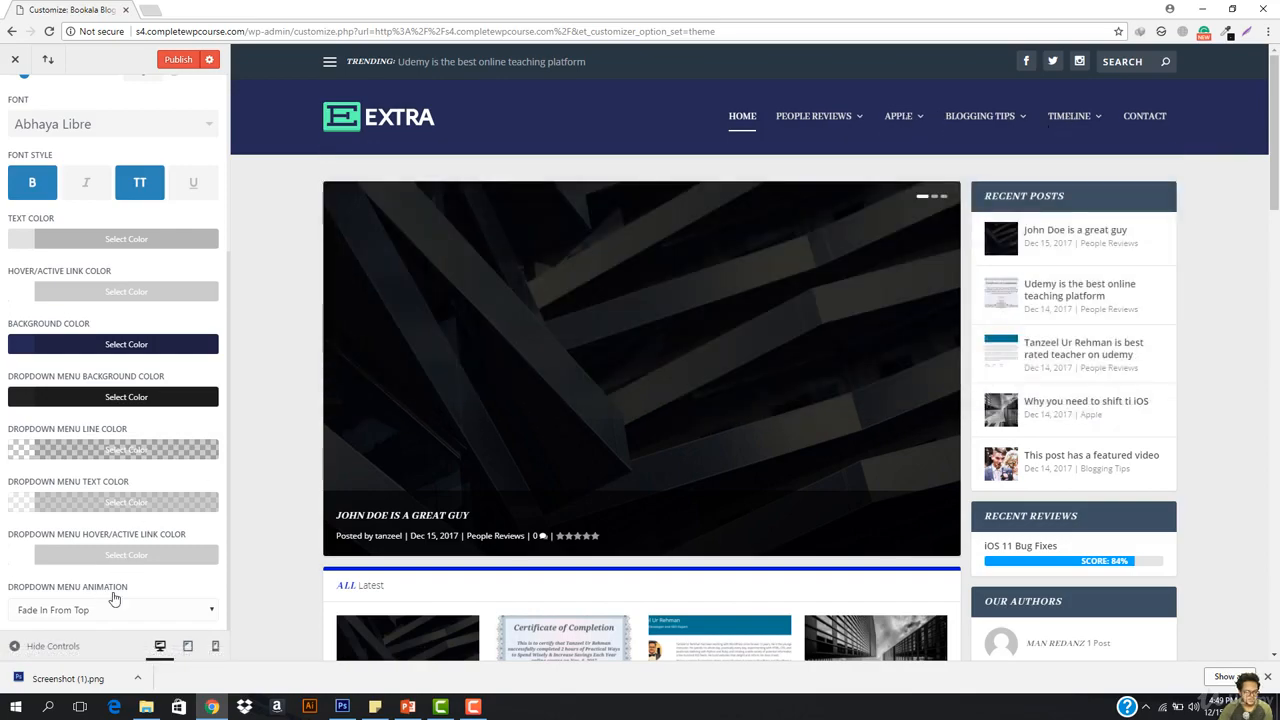
pyautogui.click(108, 616)
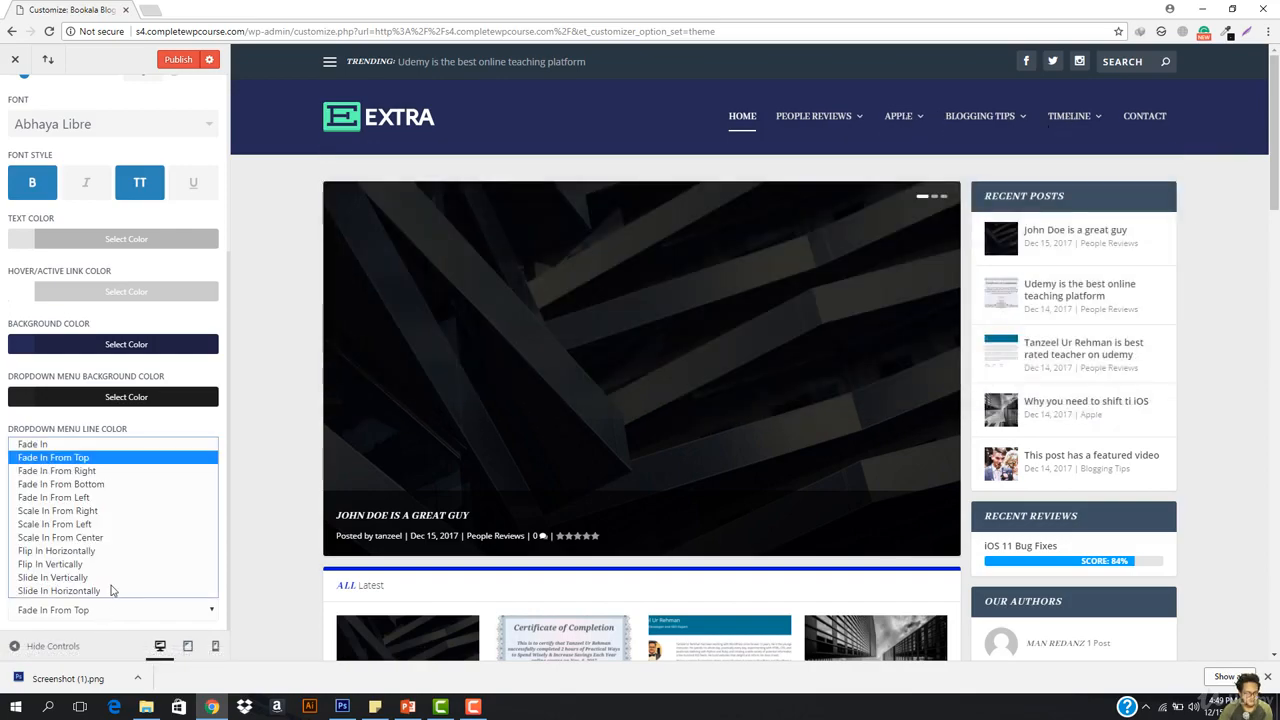
pyautogui.click(86, 540)
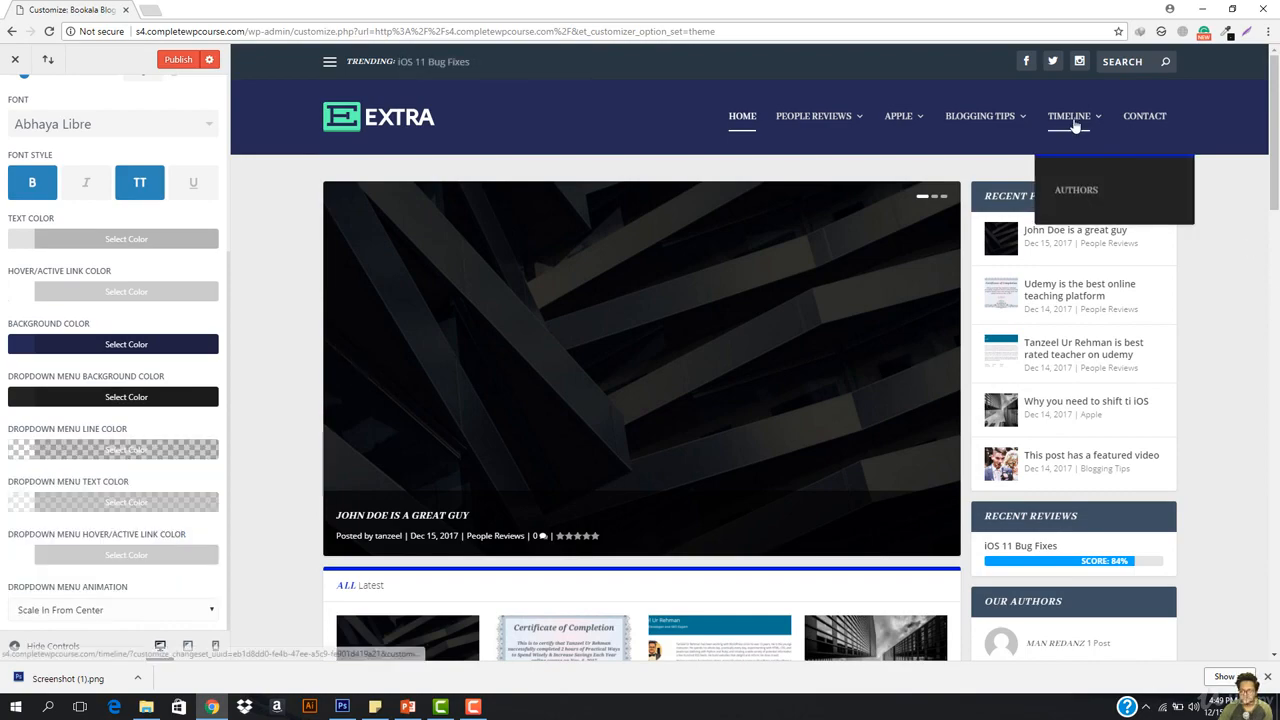
pyautogui.moveTo(981, 131)
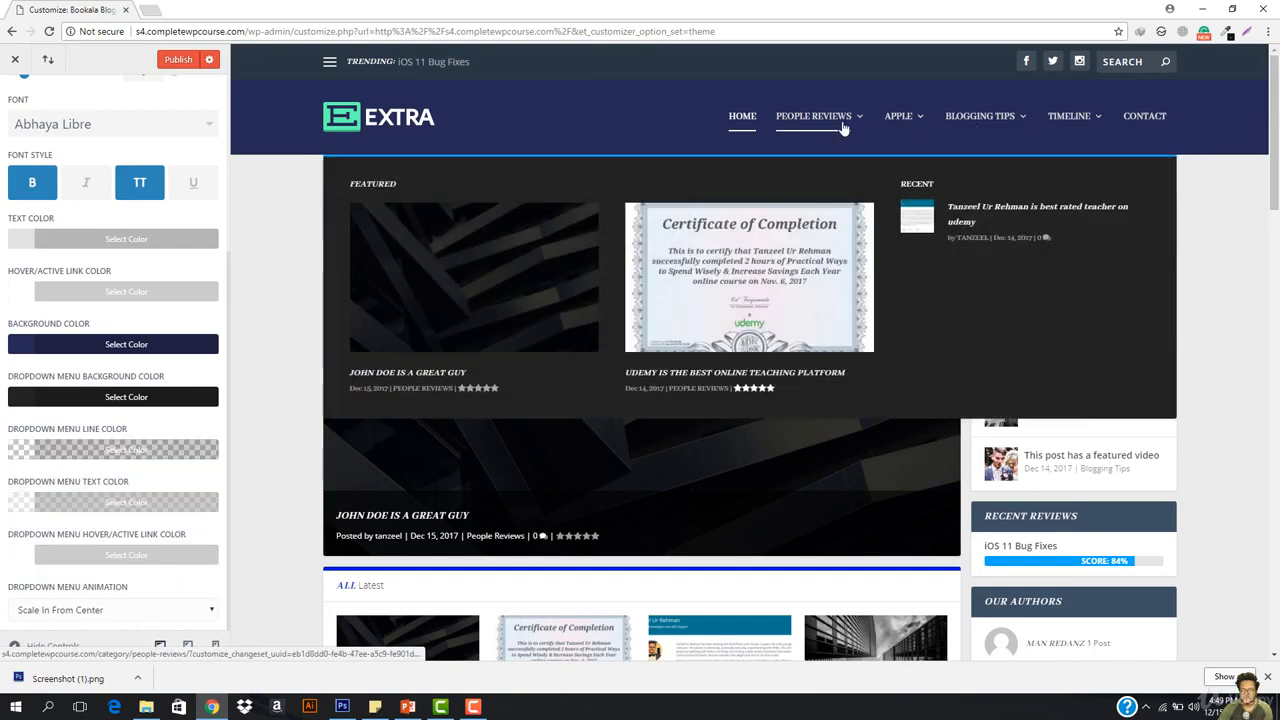
pyautogui.moveTo(911, 127)
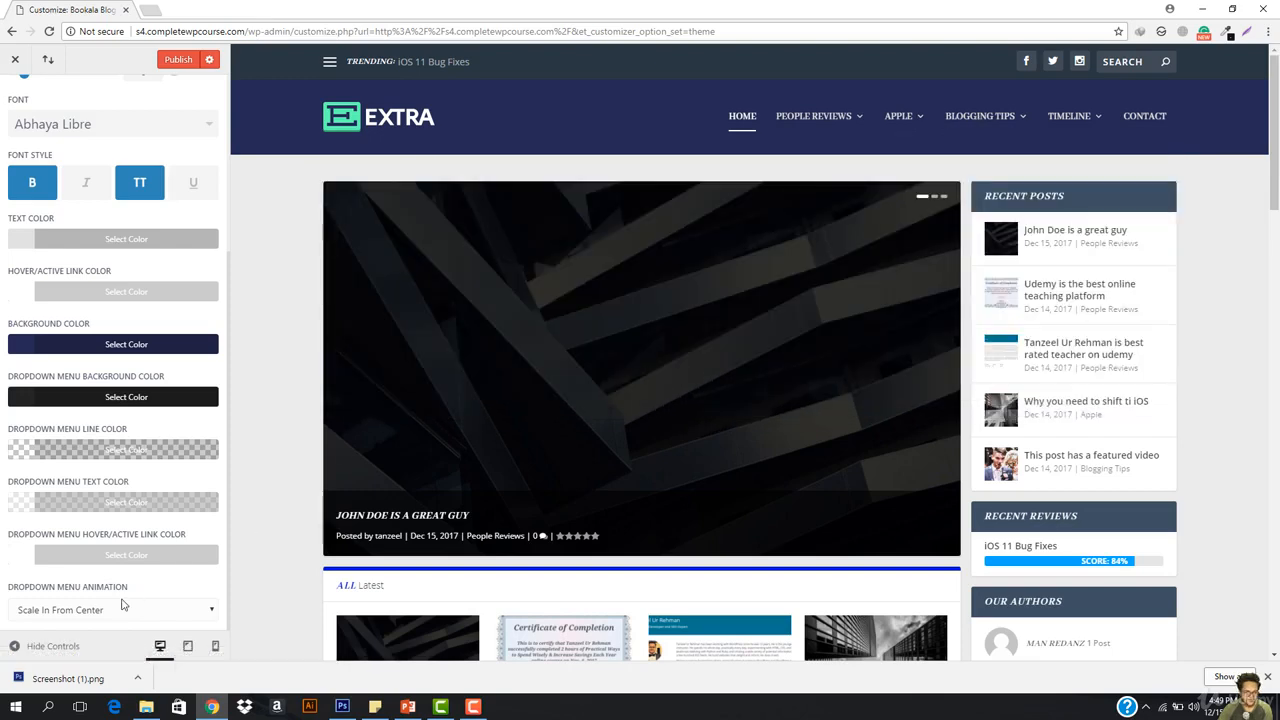
# Step: Set the dropdown menu animation to Slide In Vertically and publish the primary menu bar changes
pyautogui.click(128, 613)
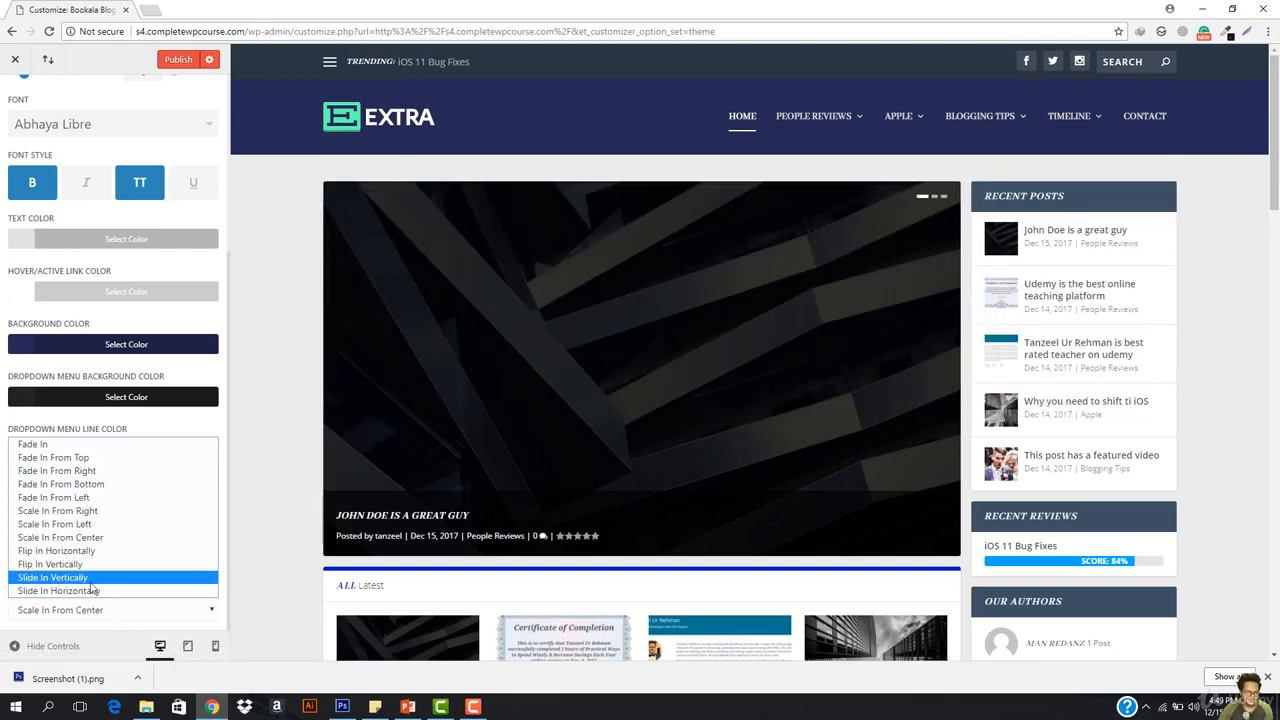
pyautogui.click(60, 577)
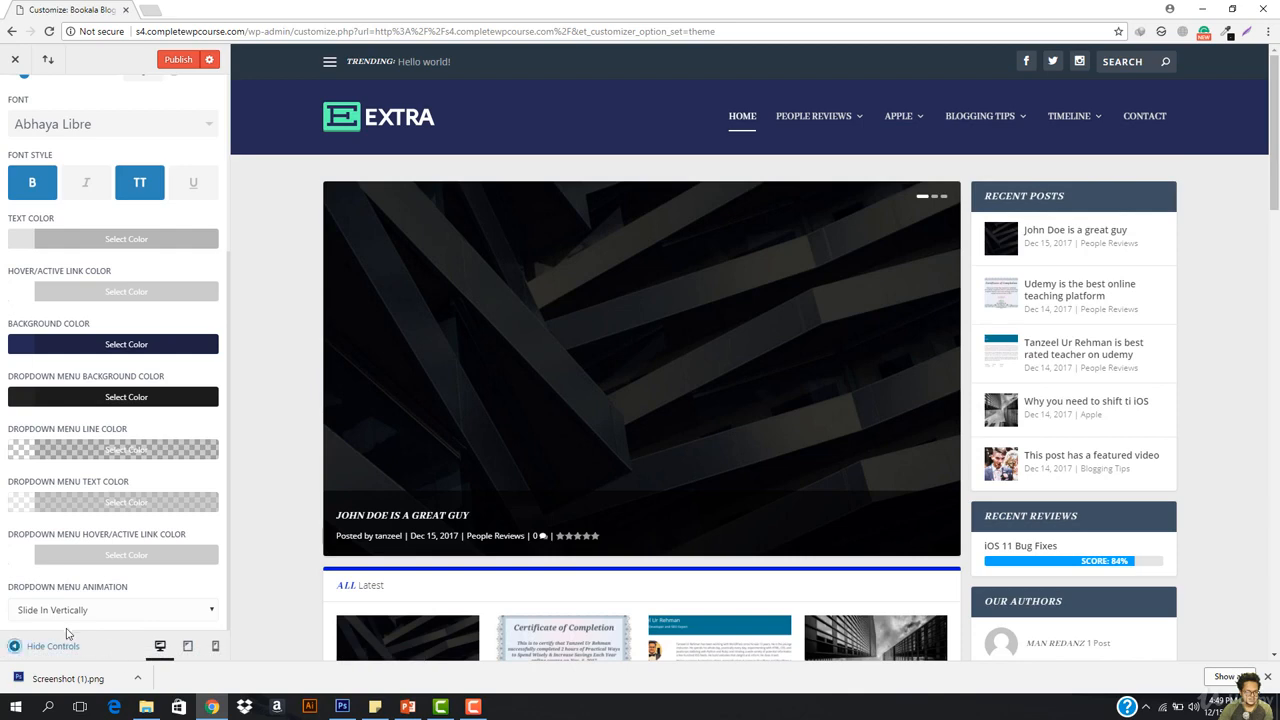
pyautogui.click(176, 62)
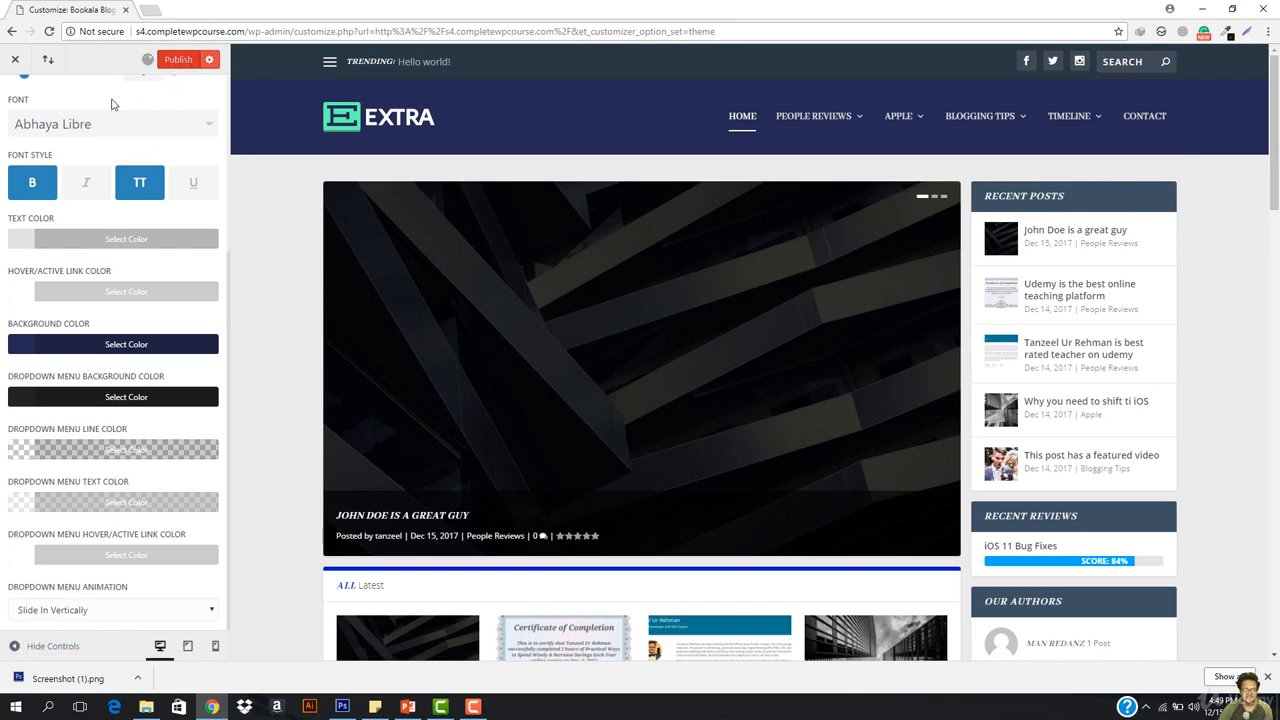
pyautogui.scroll(5, 59, 507)
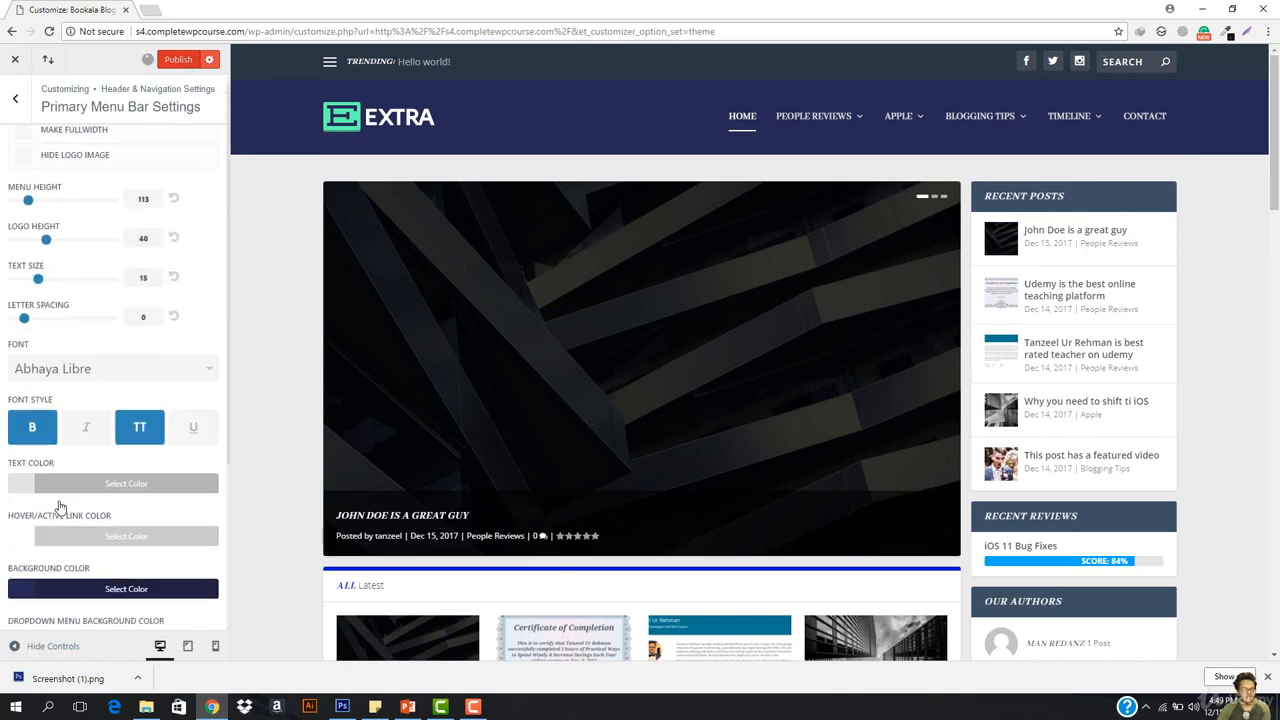
# Step: Go to the Secondary Menu Bar Settings and change the bar's background color to the deep blue #05146b
pyautogui.click(16, 100)
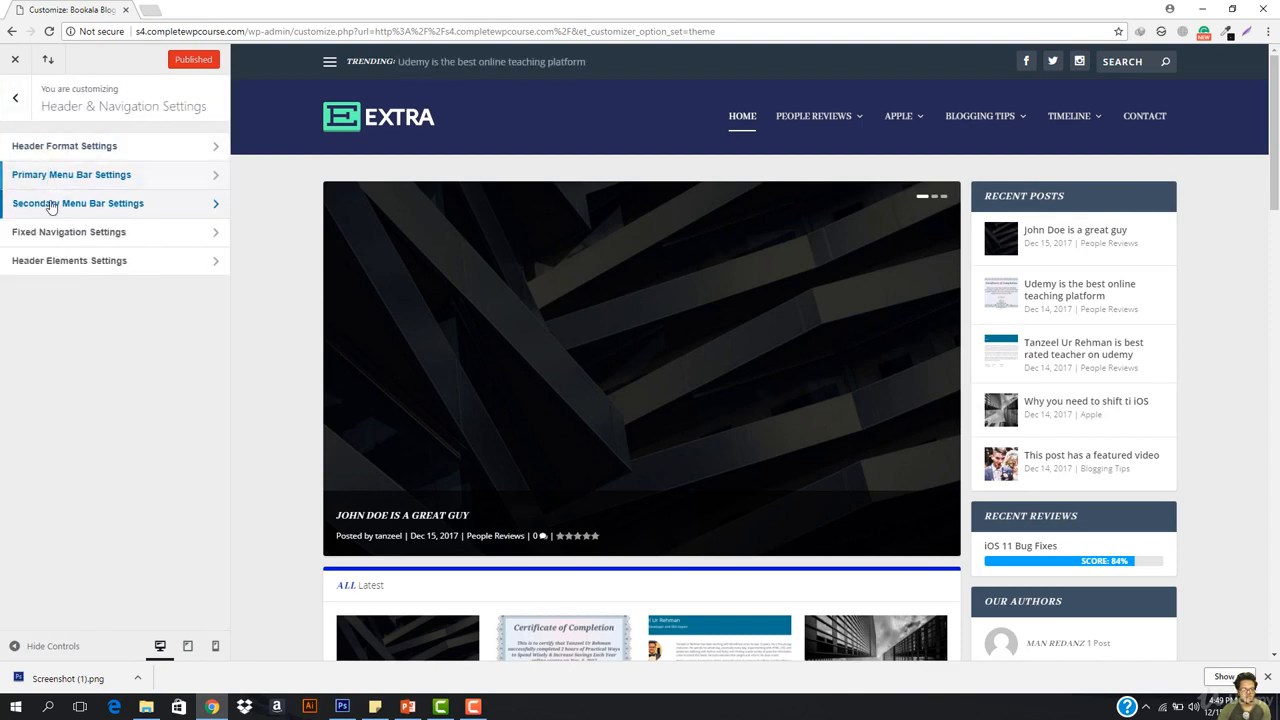
pyautogui.click(51, 204)
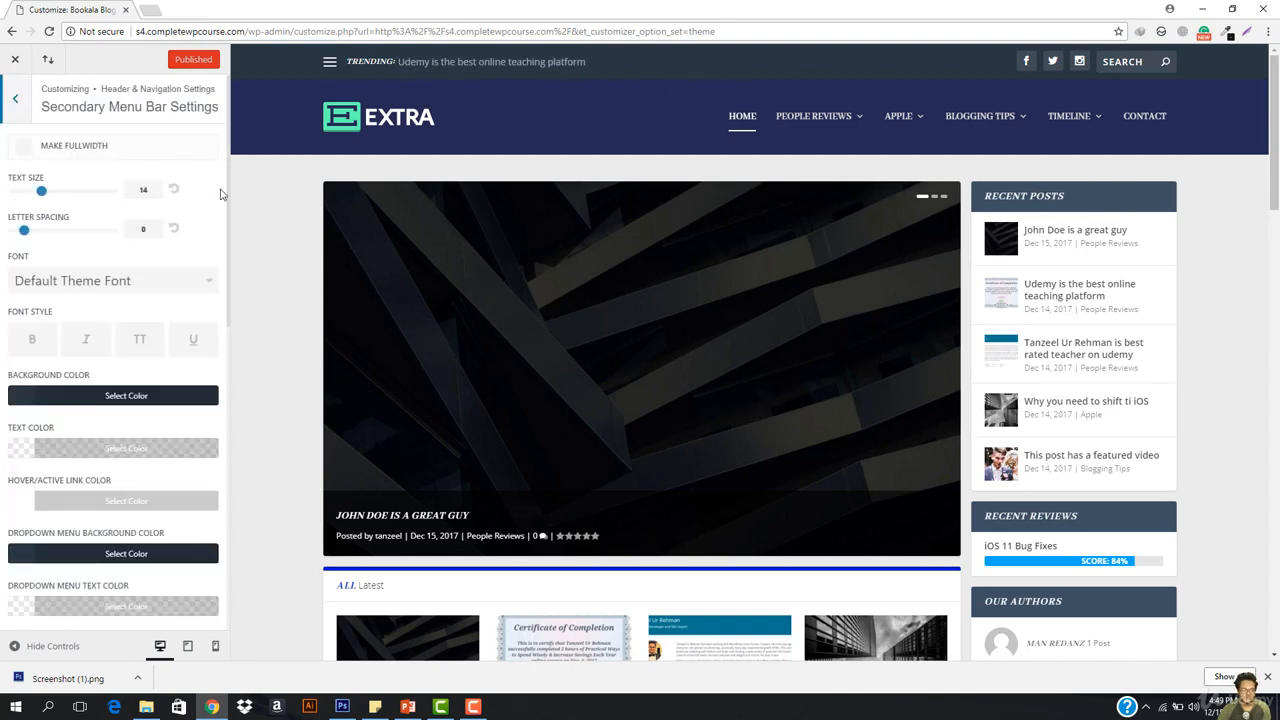
pyautogui.click(87, 397)
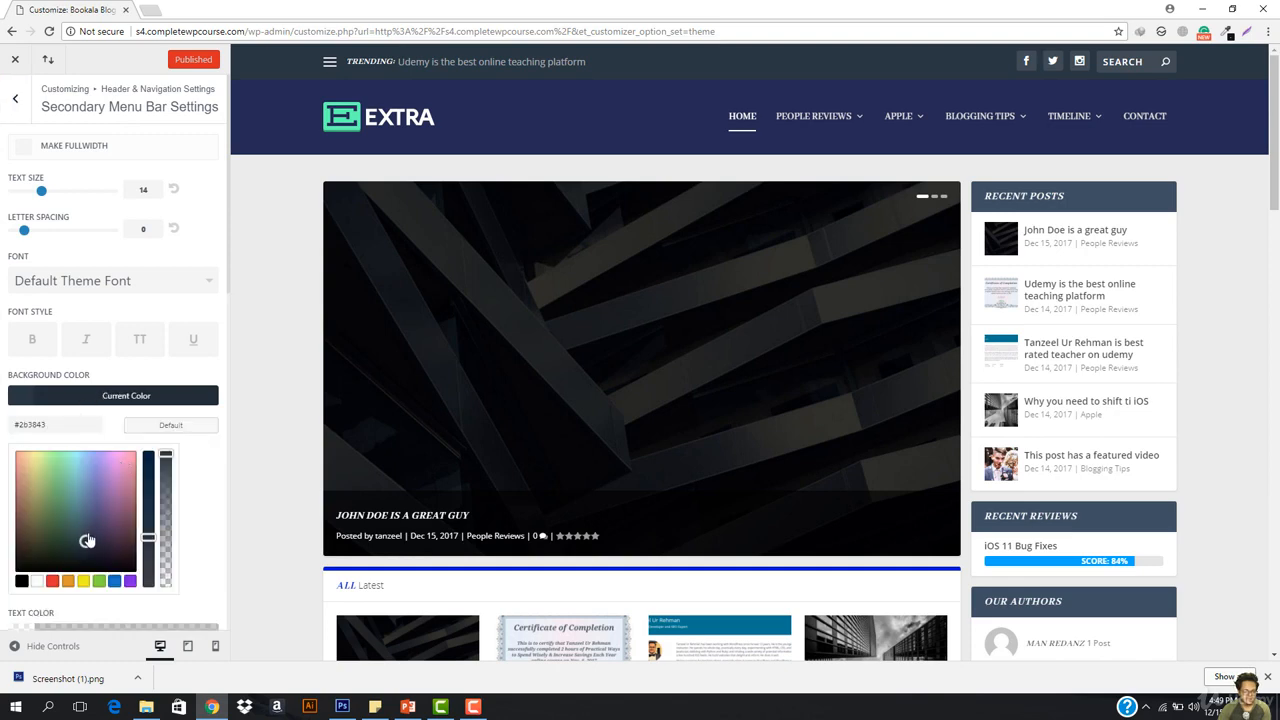
pyautogui.moveTo(87, 540)
pyautogui.mouseDown()
pyautogui.moveTo(94, 513)
pyautogui.moveTo(90, 528)
pyautogui.mouseUp()
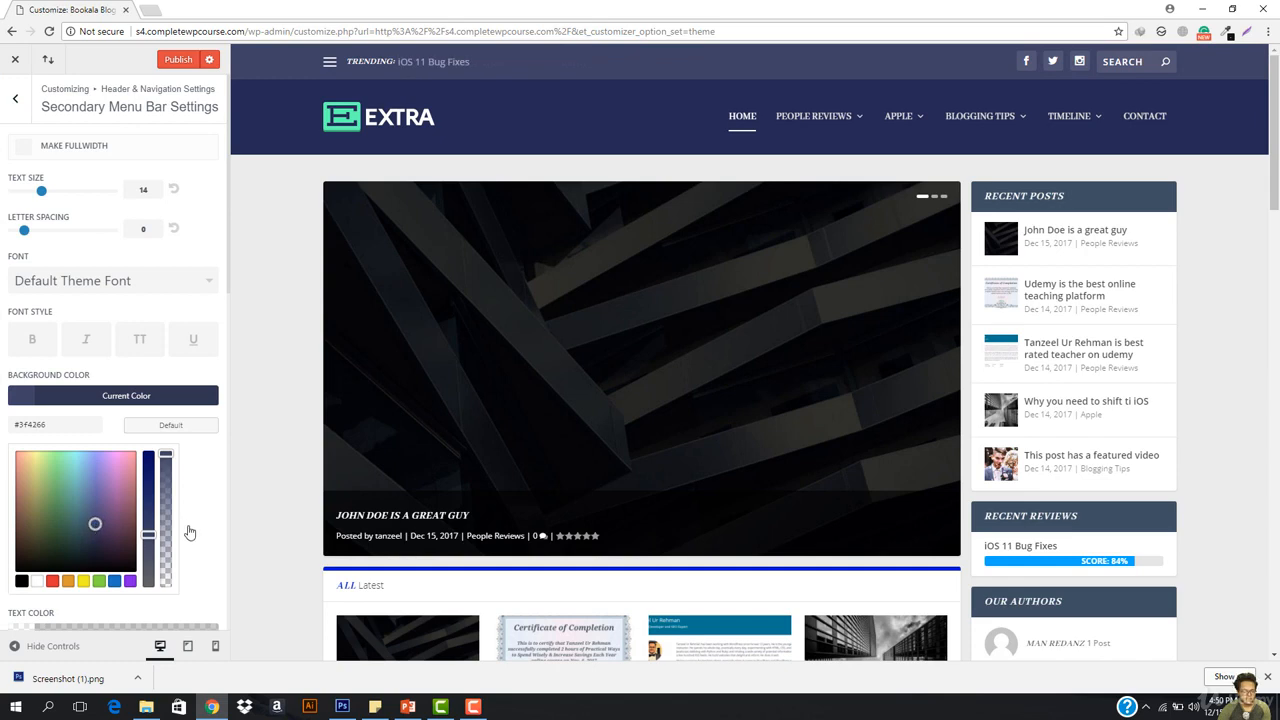
pyautogui.moveTo(151, 519); pyautogui.dragTo(156, 466)
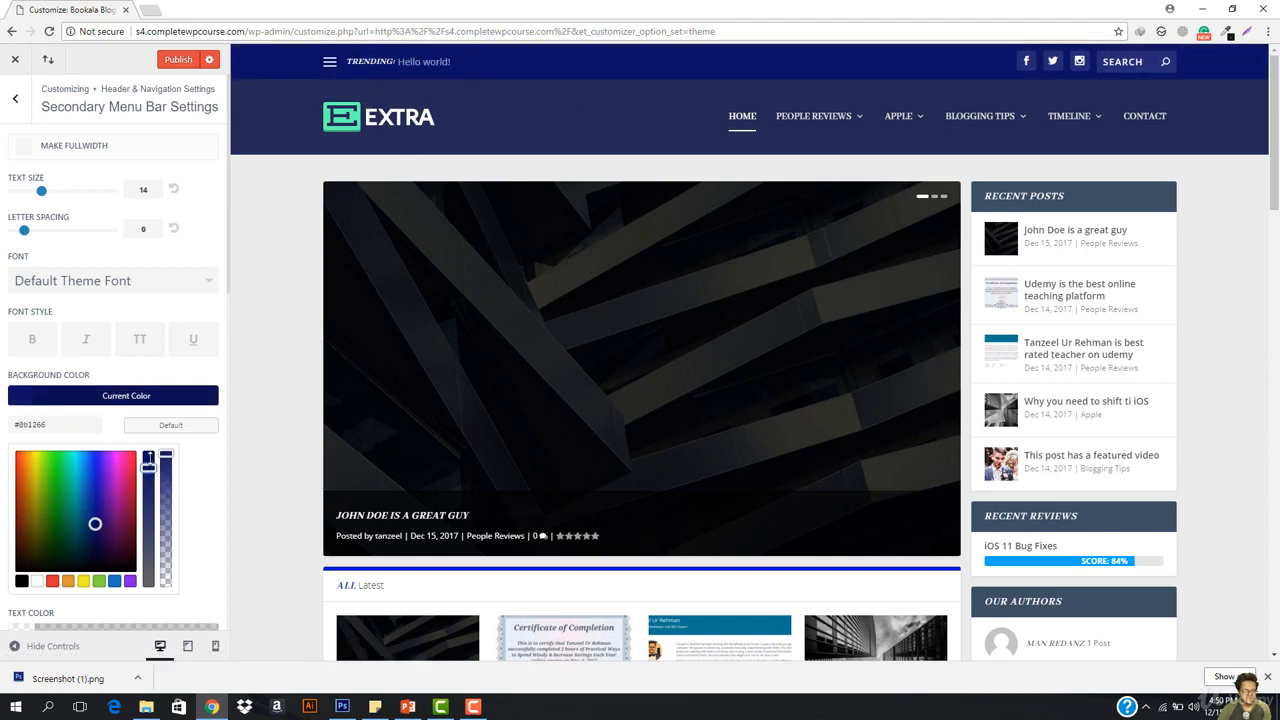
pyautogui.moveTo(152, 467); pyautogui.dragTo(151, 455)
pyautogui.moveTo(94, 527); pyautogui.dragTo(92, 522)
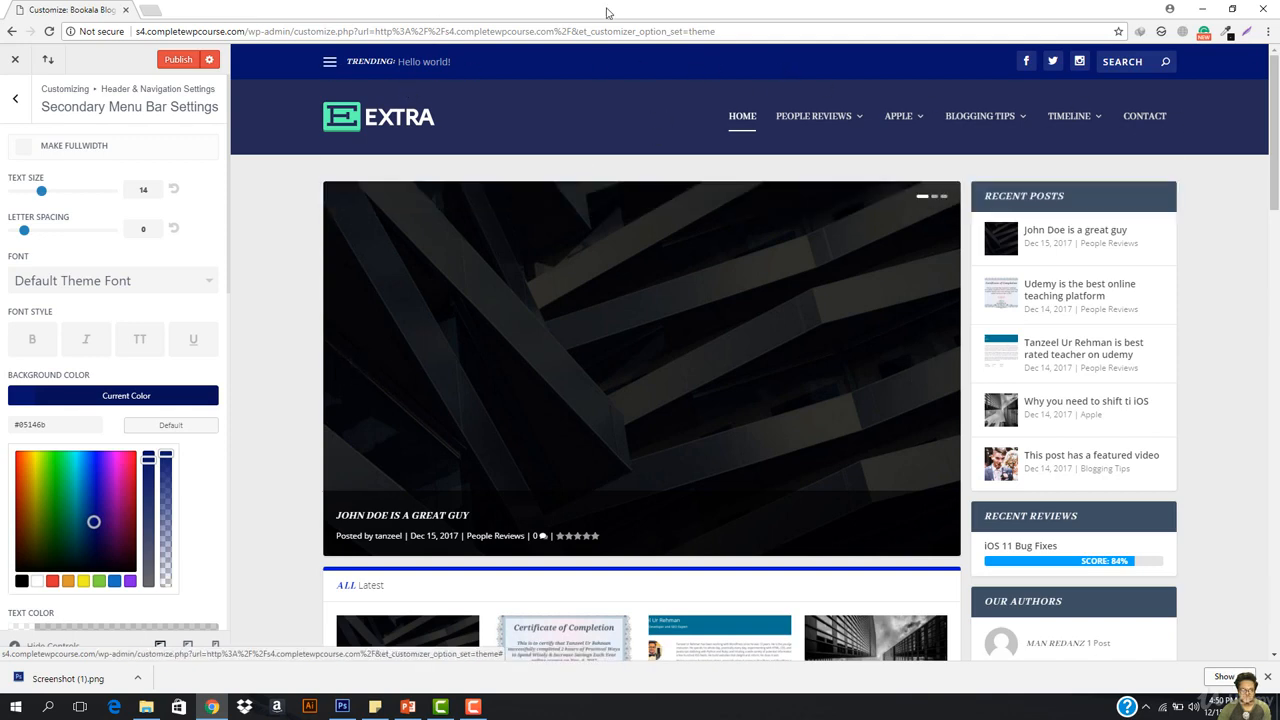
# Step: Try the full-width option for the secondary menu bar and switch it back off
pyautogui.scroll(-2, 52, 504)
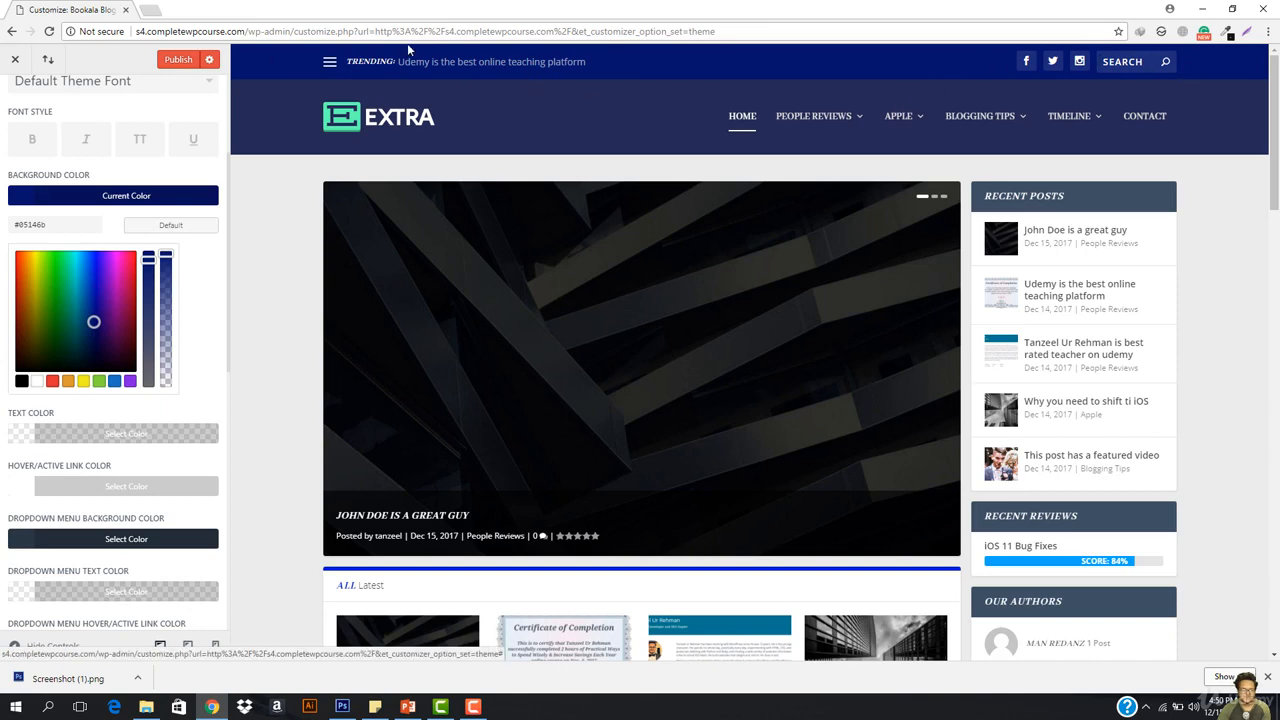
pyautogui.scroll(-1, 83, 527)
pyautogui.scroll(-6, 83, 527)
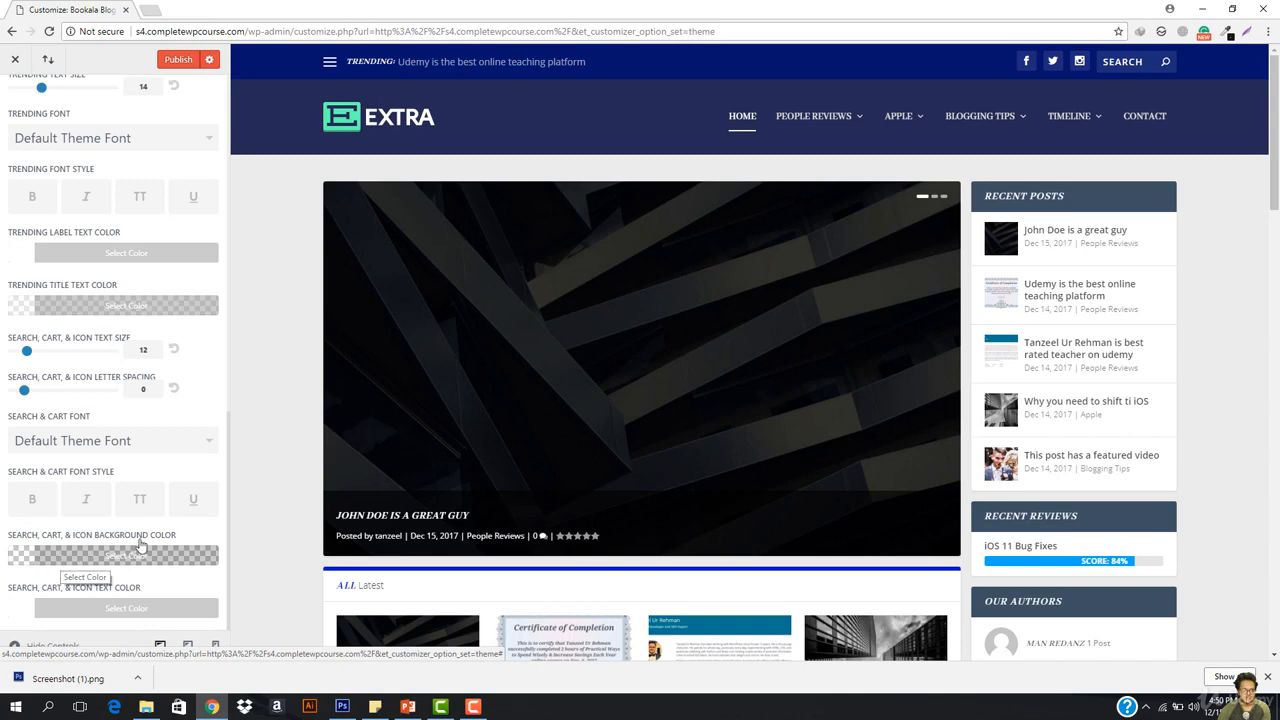
pyautogui.scroll(10, 143, 495)
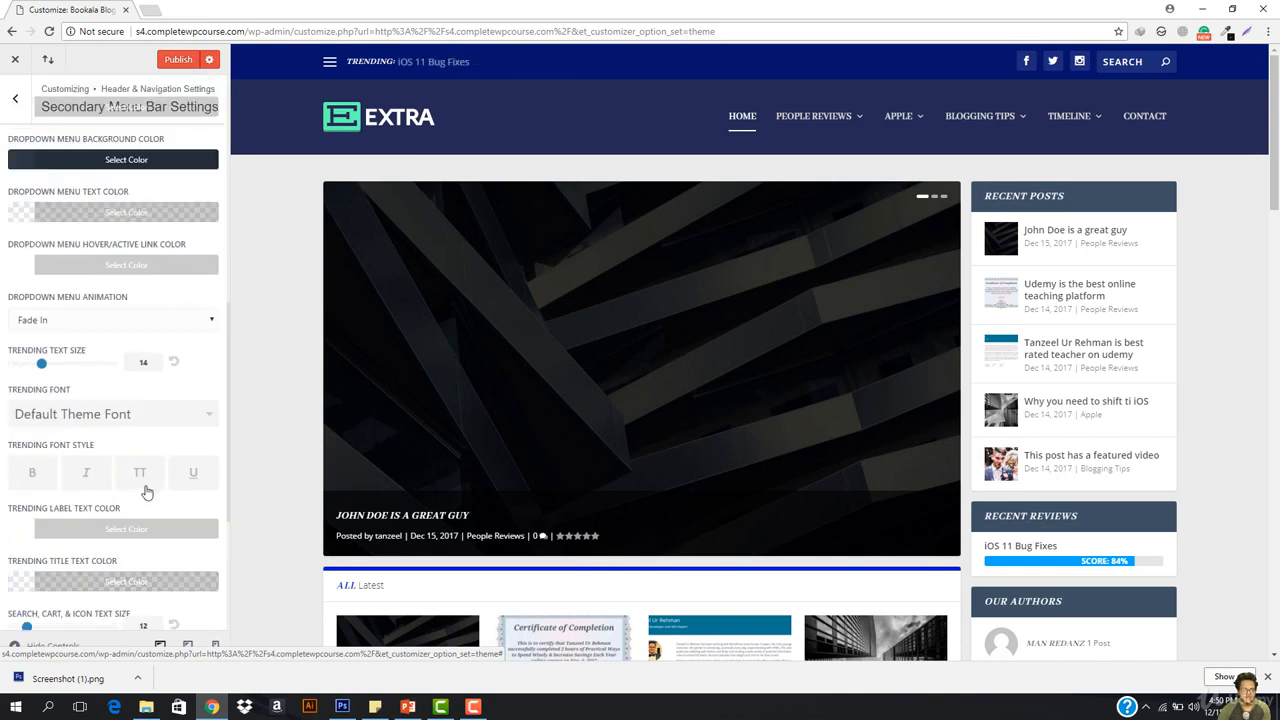
pyautogui.click(143, 491)
pyautogui.scroll(5, 146, 490)
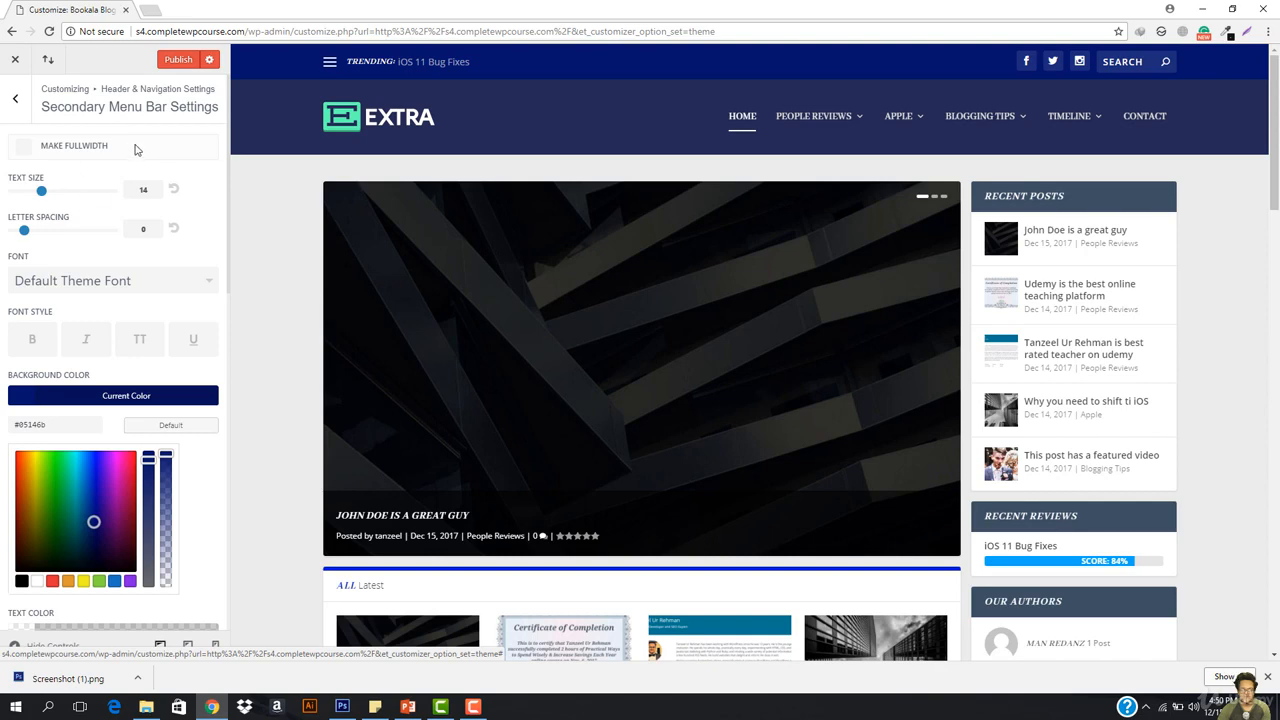
pyautogui.click(20, 149)
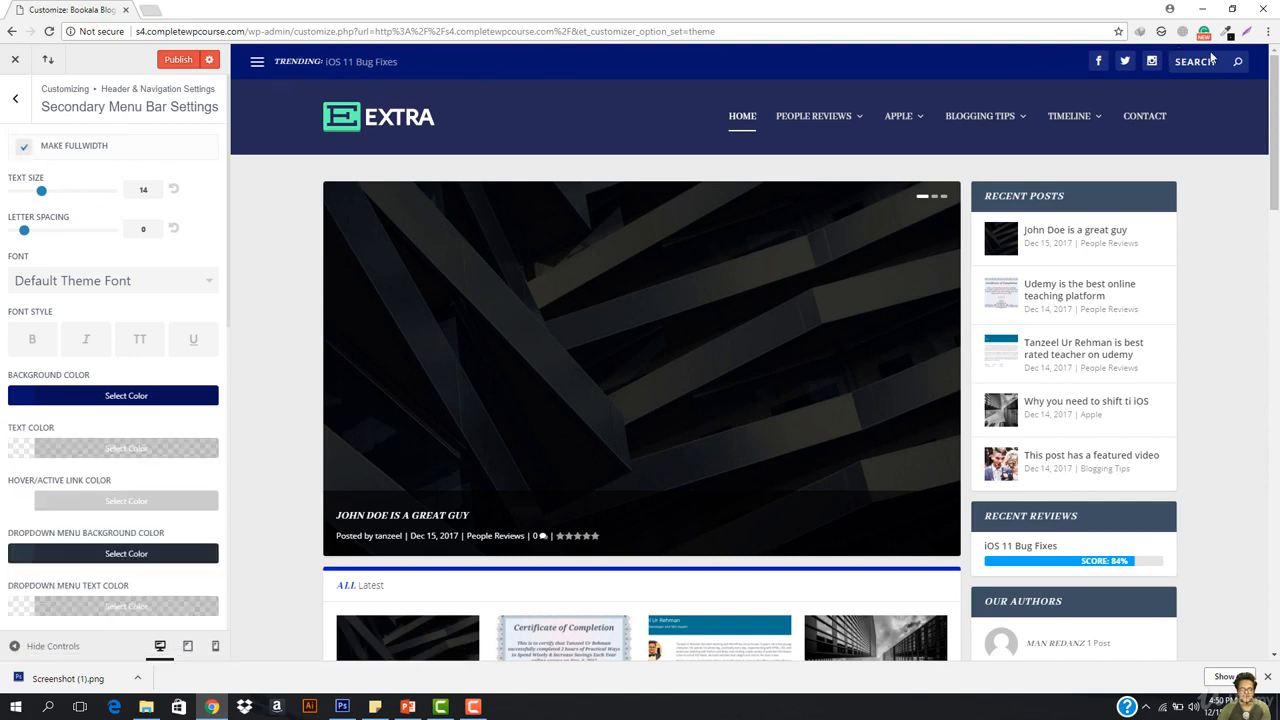
pyautogui.click(22, 150)
# Step: Look over the remaining secondary menu bar options and go to the Fixed Navigation Settings
pyautogui.scroll(-9, 60, 460)
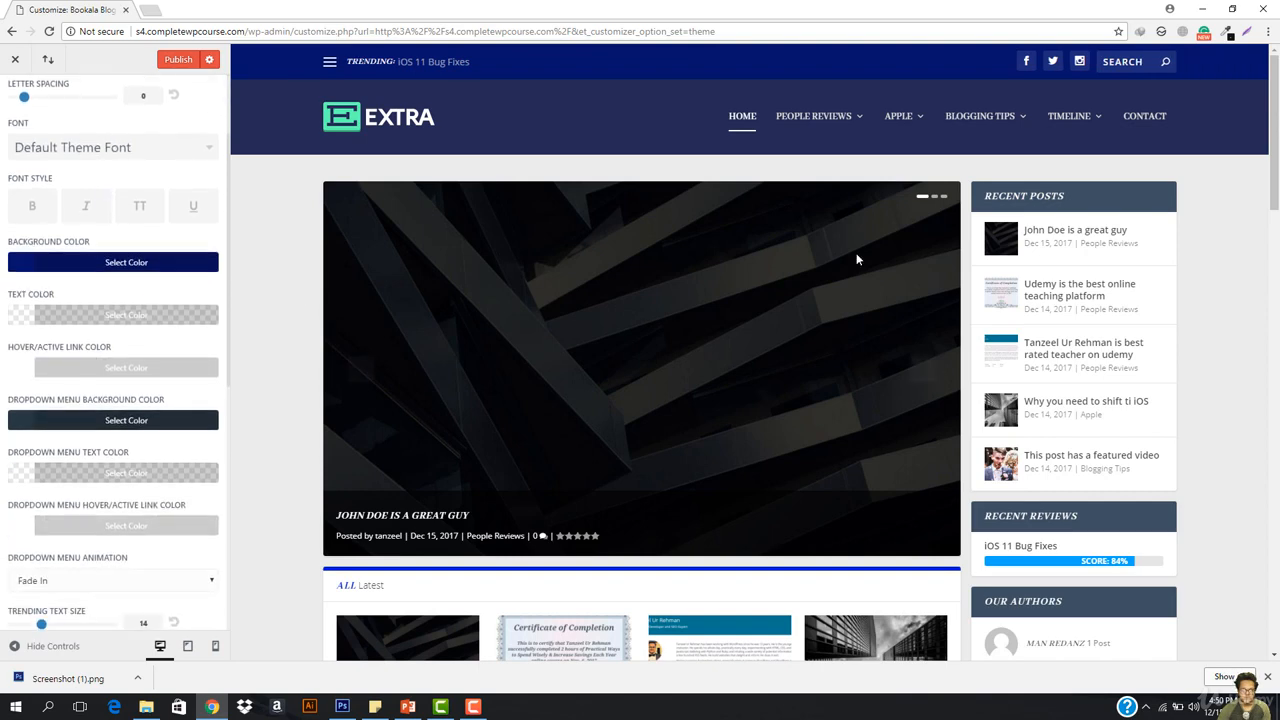
pyautogui.scroll(-2, 60, 463)
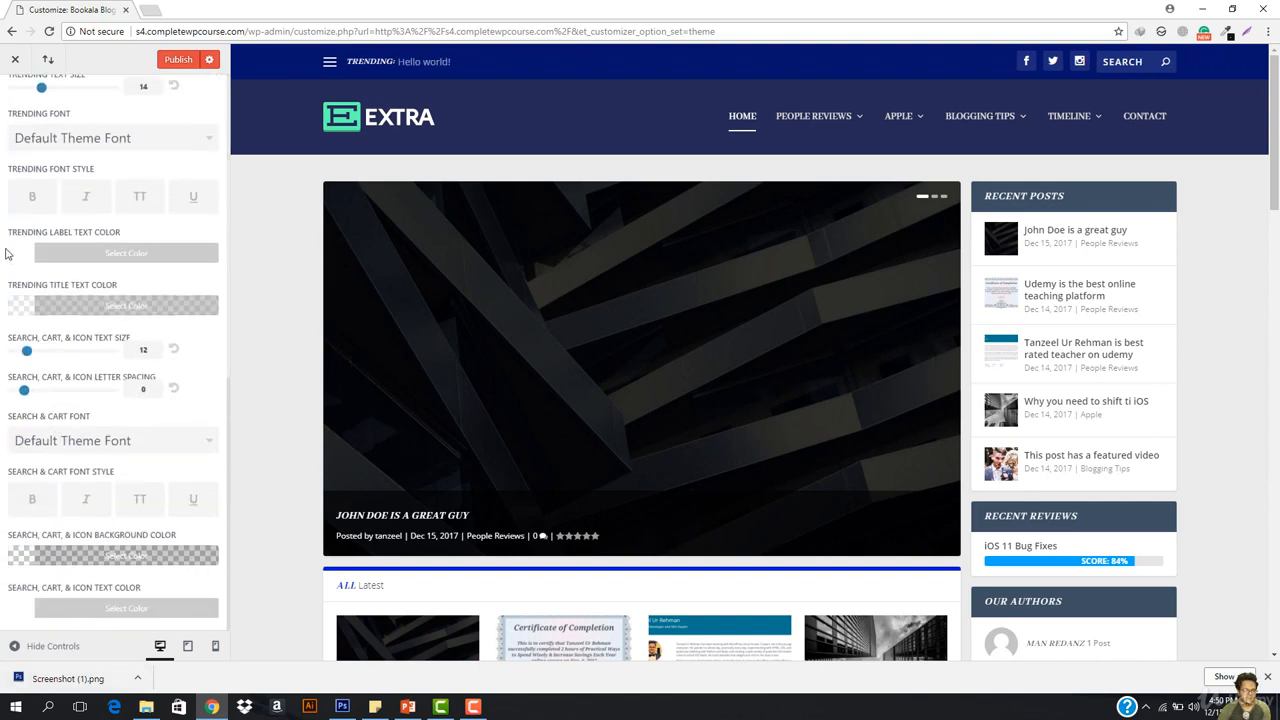
pyautogui.scroll(10, 5, 253)
pyautogui.click(15, 97)
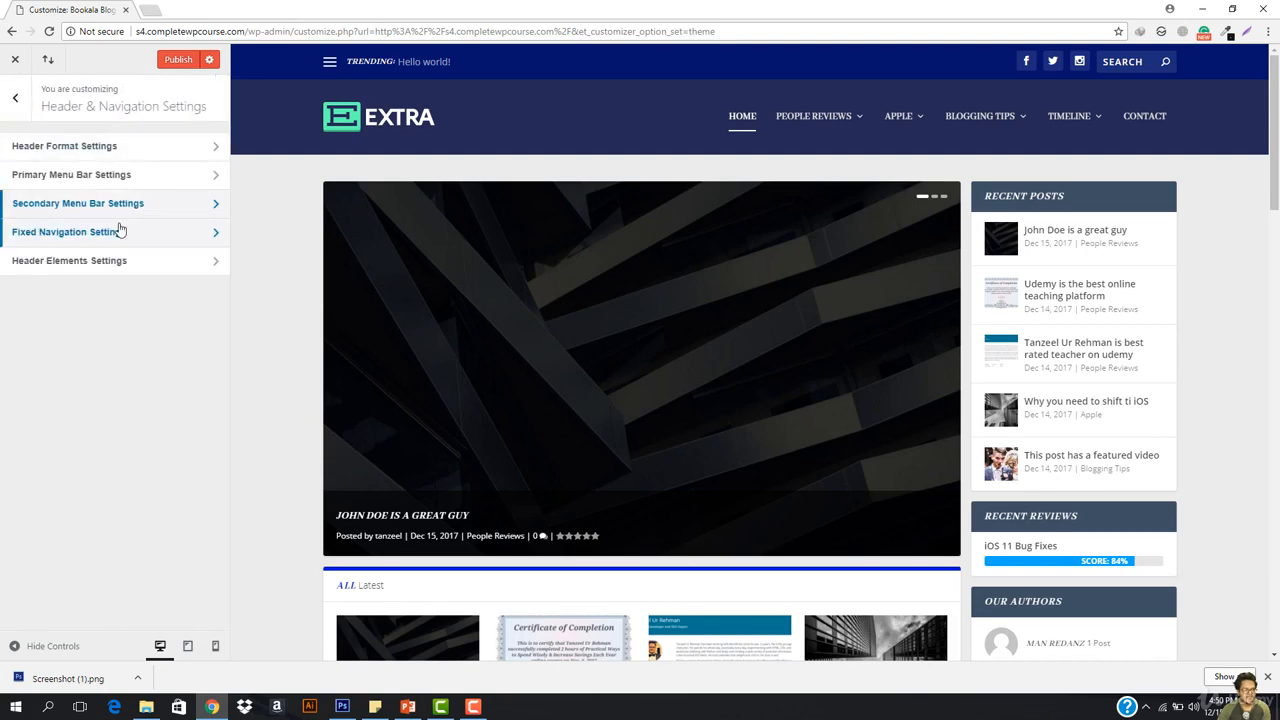
pyautogui.scroll(-2, 370, 285)
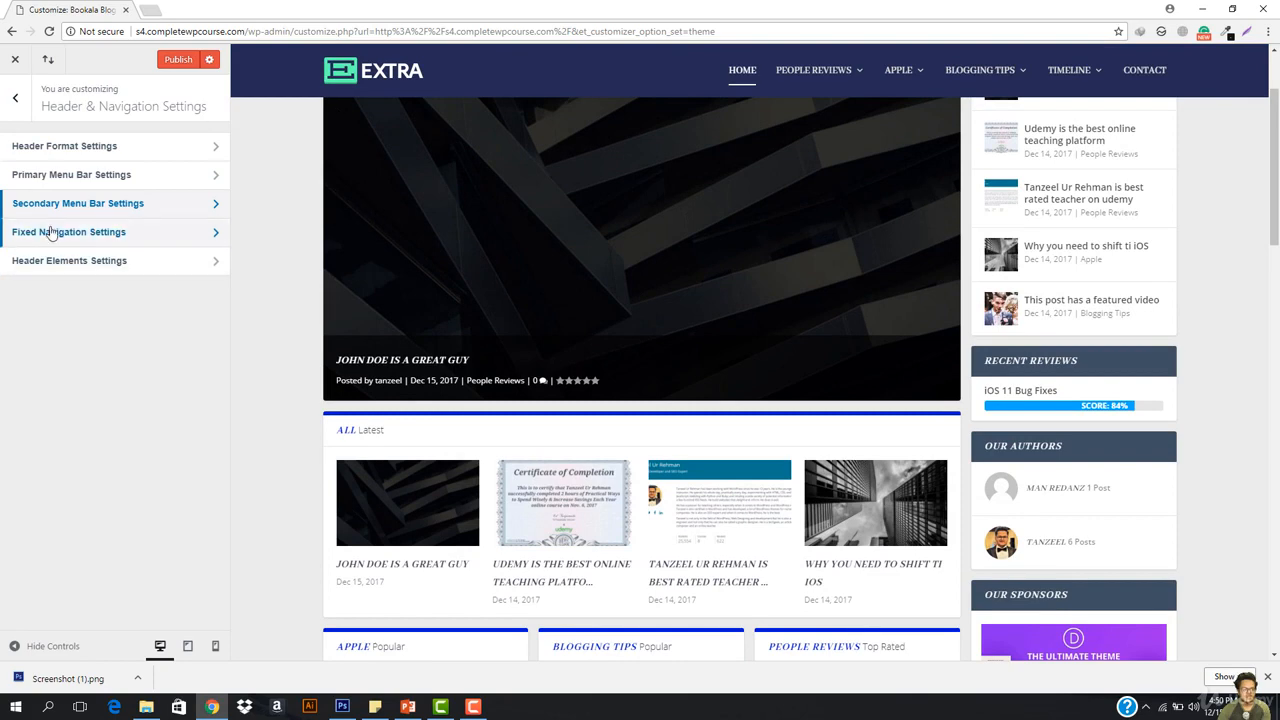
pyautogui.click(55, 232)
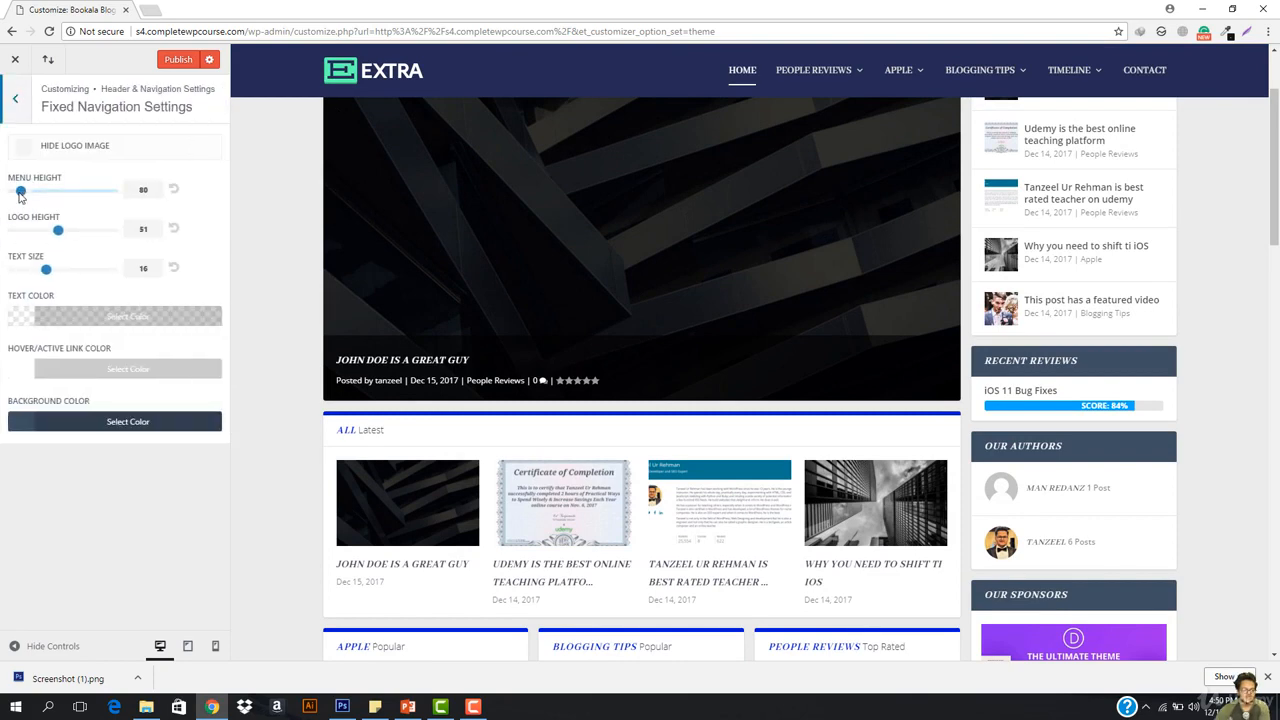
# Step: Set the fixed navigation's menu height to 61 and check the bar on the scrolled preview page
pyautogui.moveTo(20, 193); pyautogui.dragTo(13, 193)
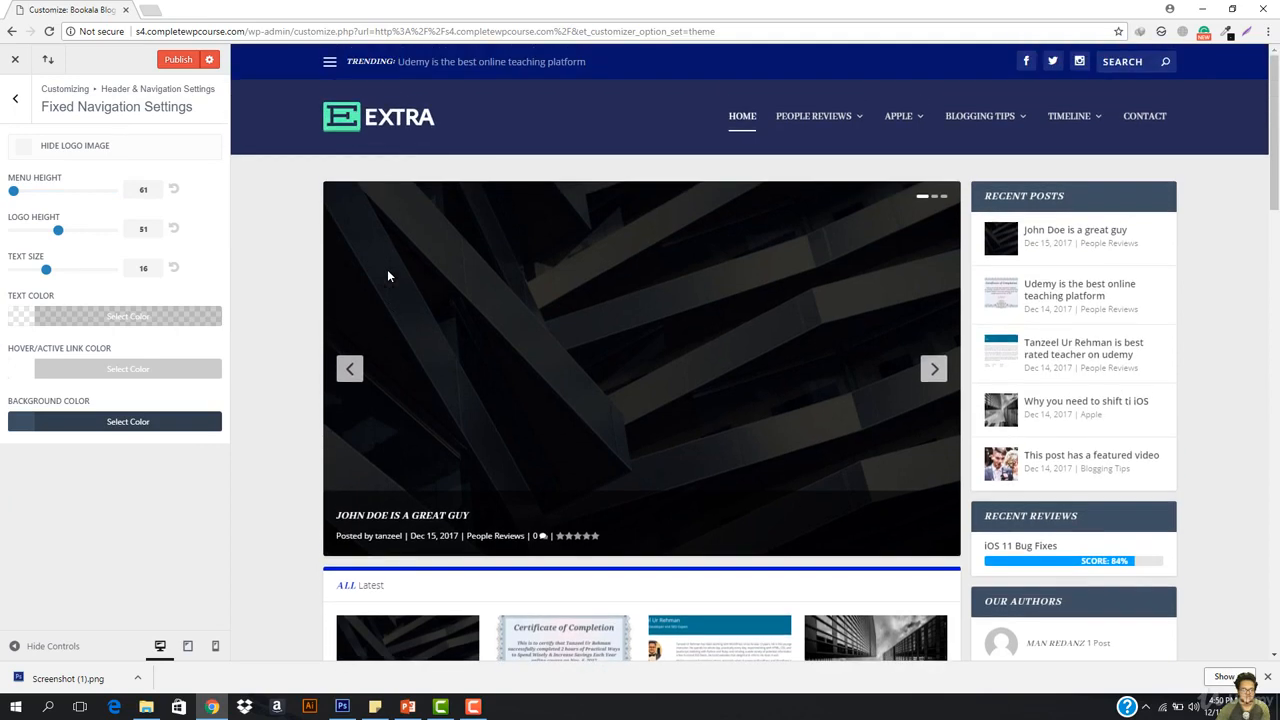
pyautogui.scroll(-3, 388, 275)
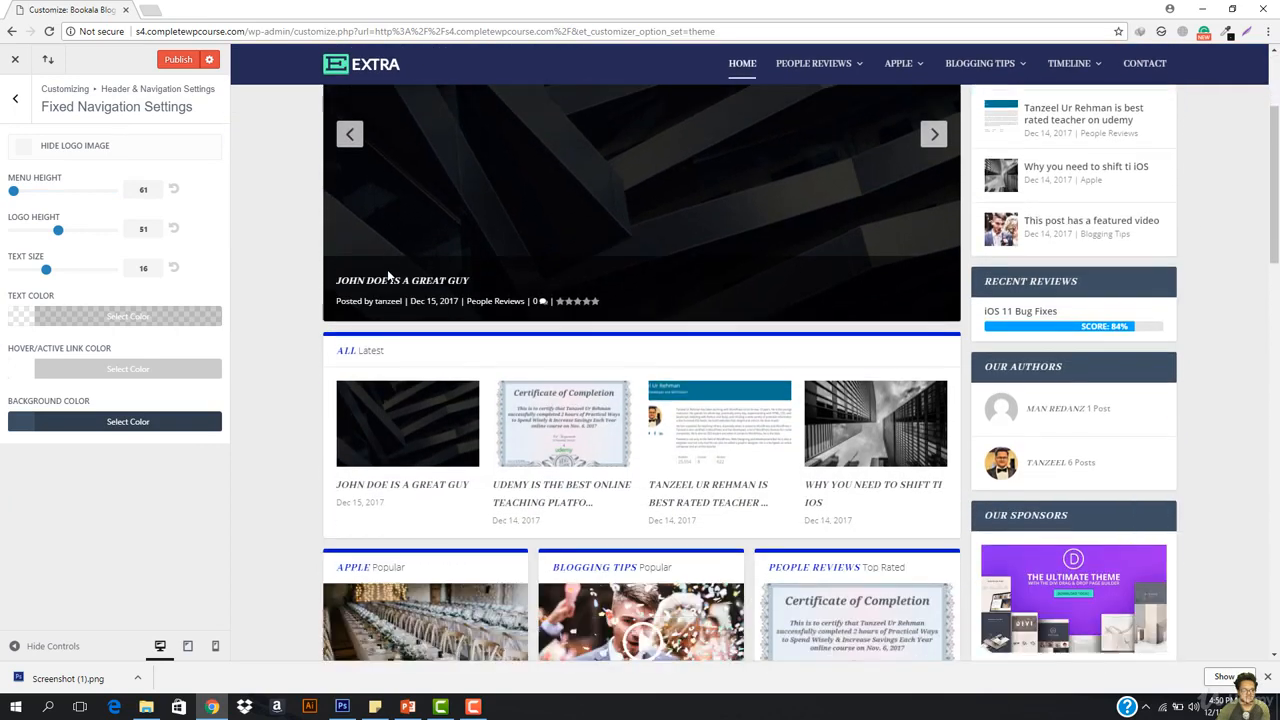
pyautogui.scroll(-3, 376, 275)
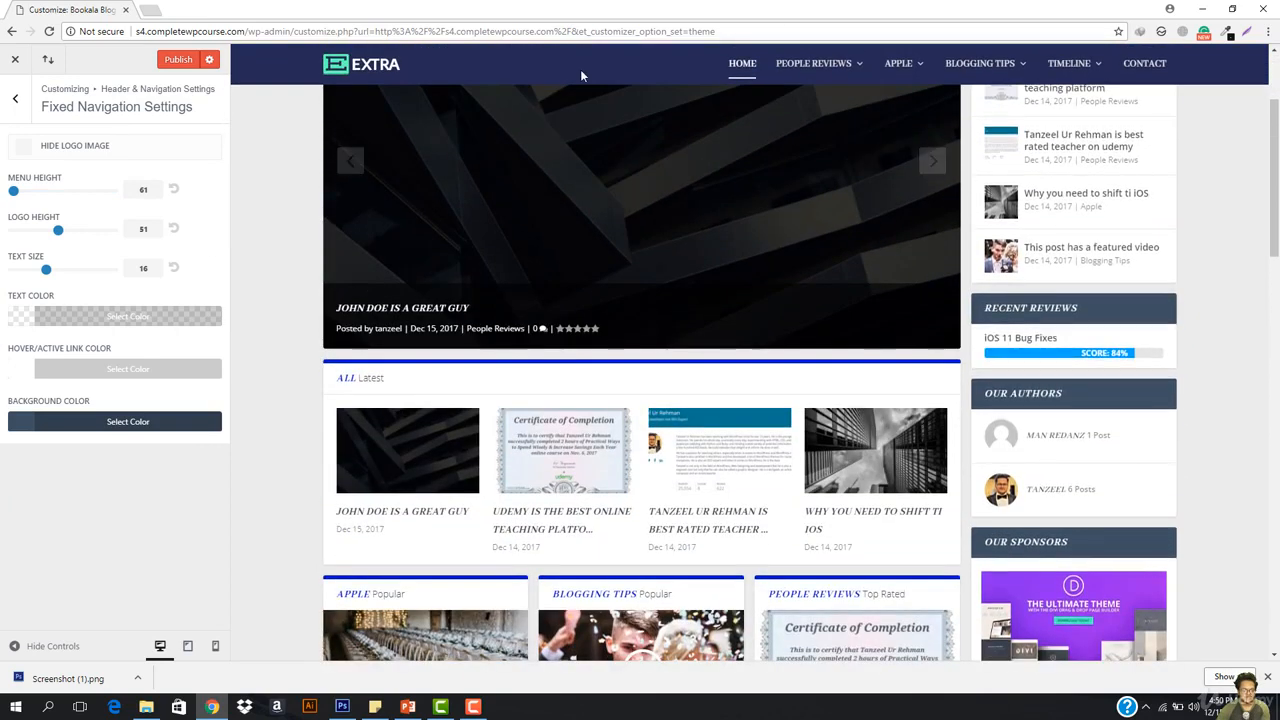
# Step: Try a white #ffffff background color for the fixed navigation bar and check it in the preview
pyautogui.click(72, 424)
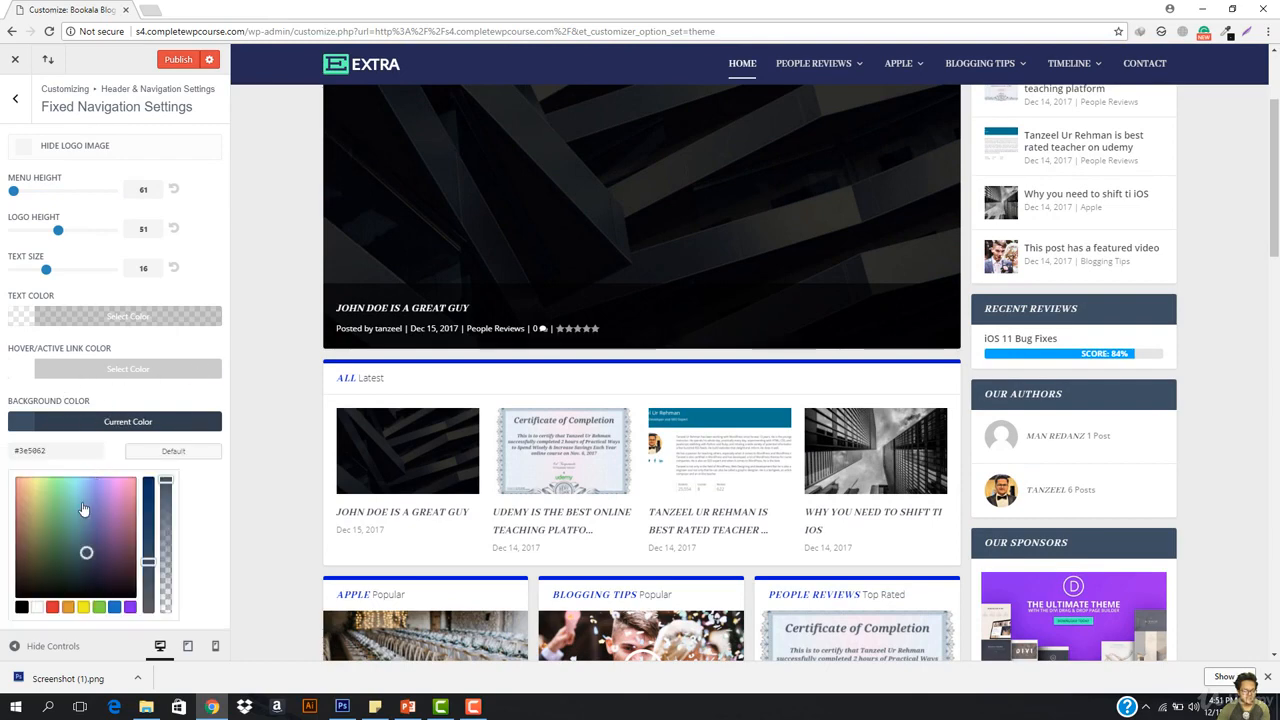
pyautogui.moveTo(86, 538); pyautogui.dragTo(20, 562)
pyautogui.click(37, 607)
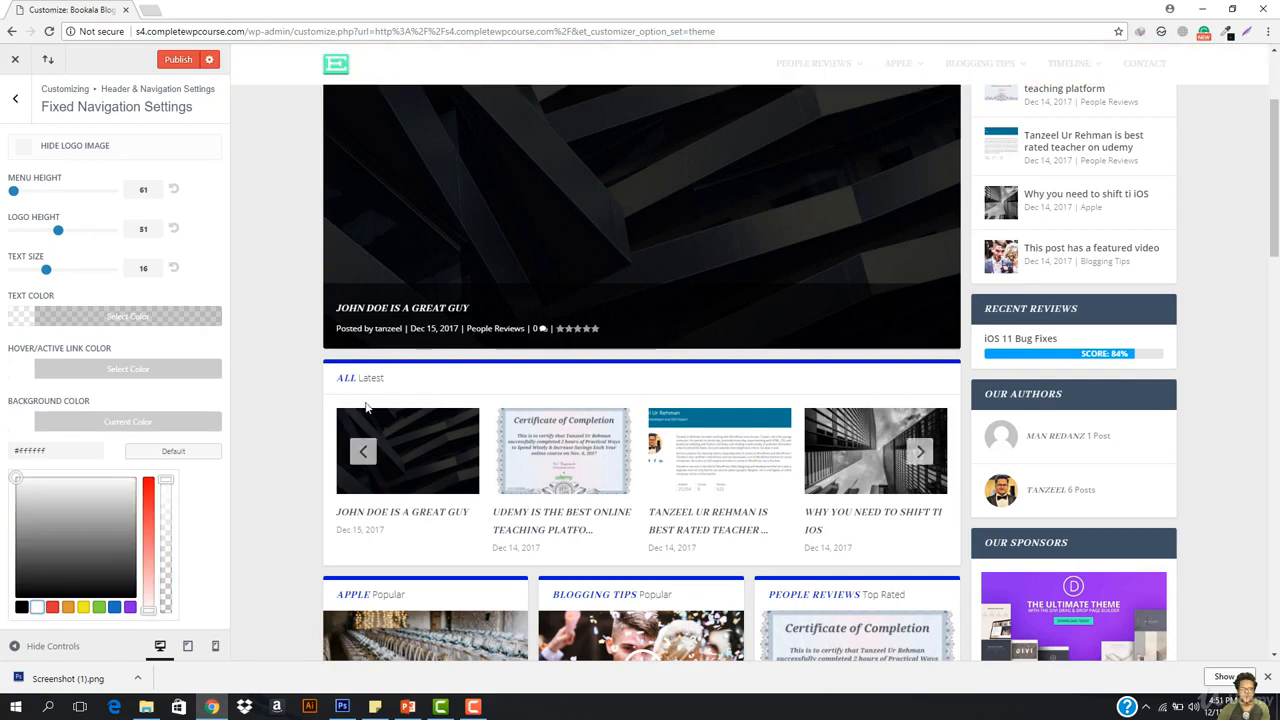
pyautogui.scroll(-3, 367, 407)
pyautogui.scroll(5, 367, 407)
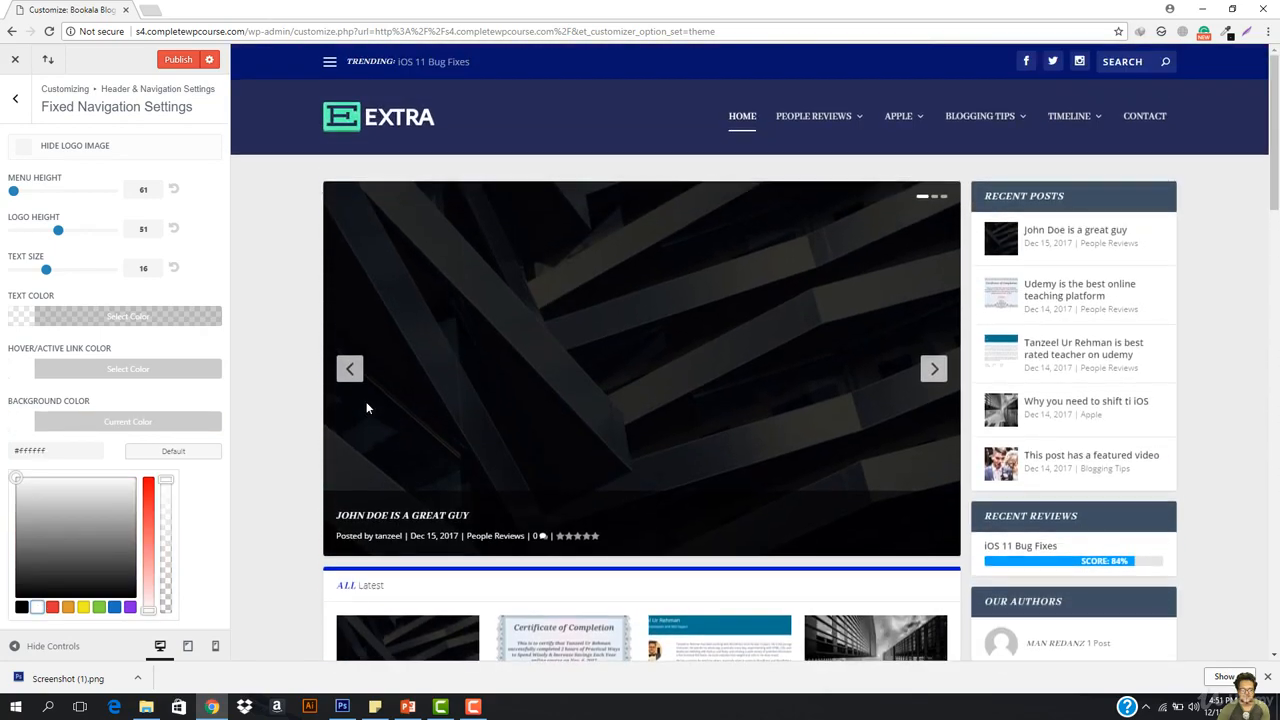
# Step: Try the black text color rgba(0,0,0,0.6) for the fixed navigation and reset the text color to its default
pyautogui.click(77, 318)
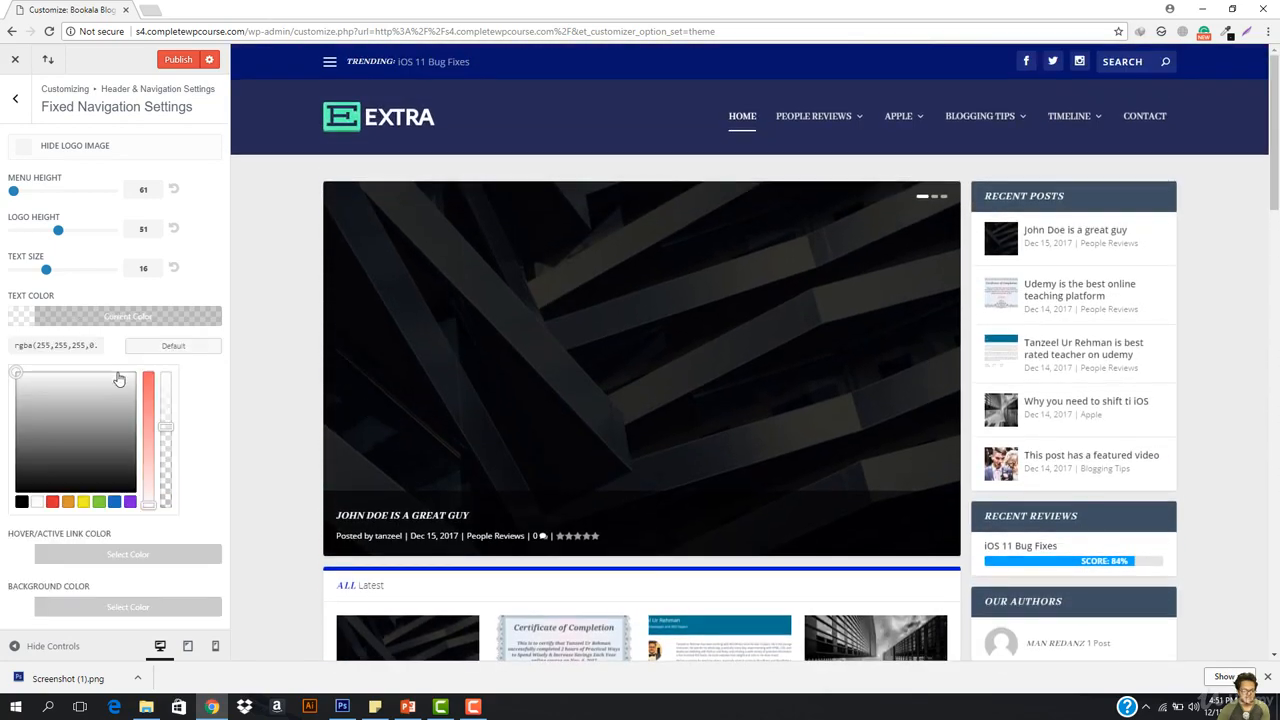
pyautogui.click(20, 503)
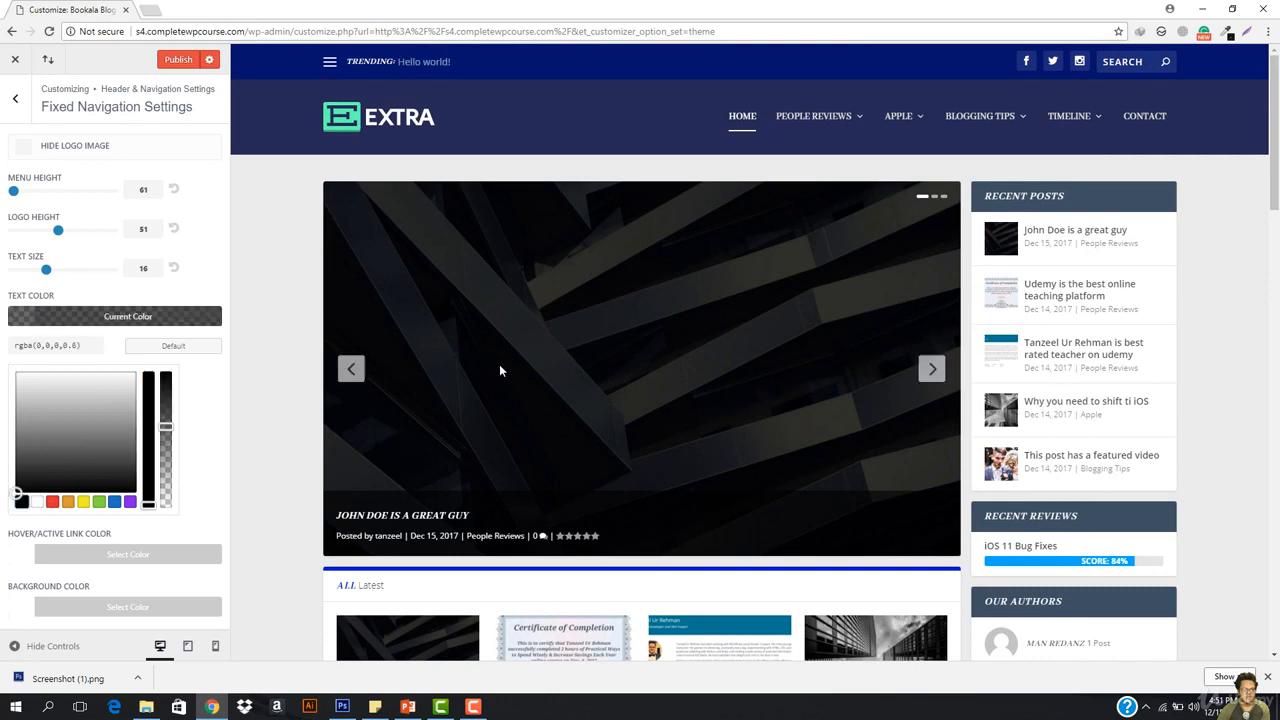
pyautogui.scroll(-2, 499, 364)
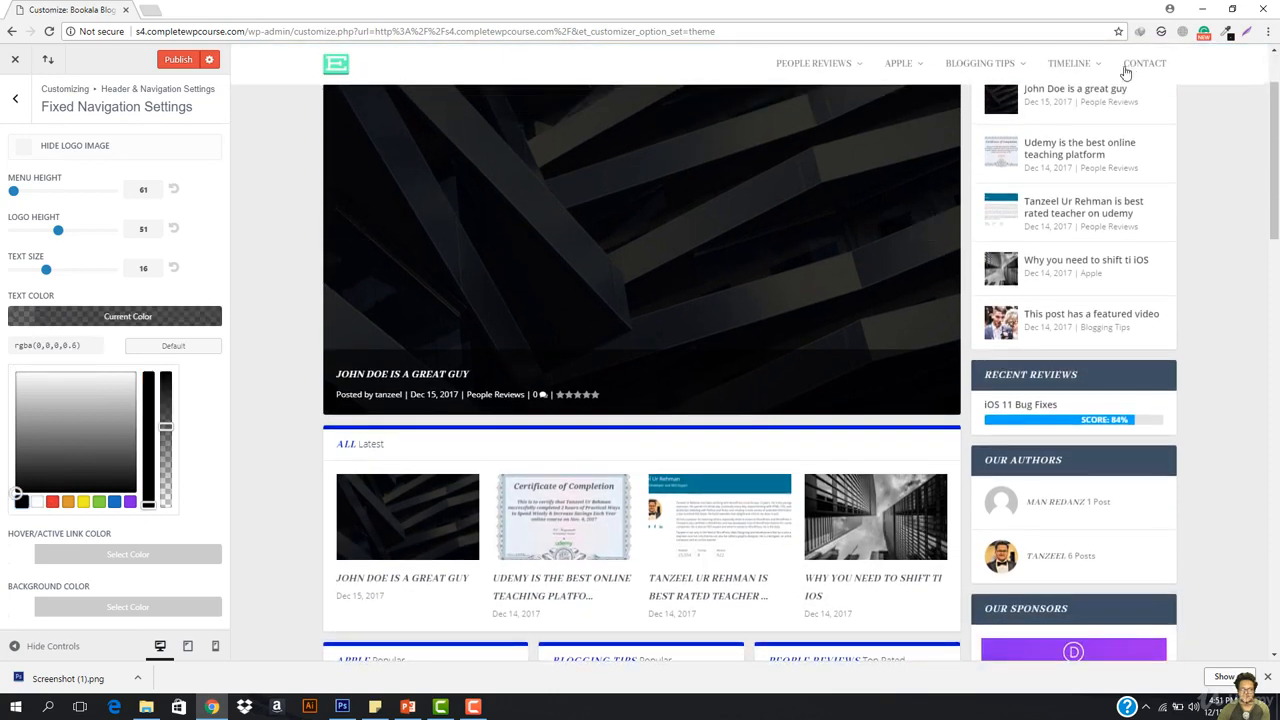
pyautogui.click(168, 345)
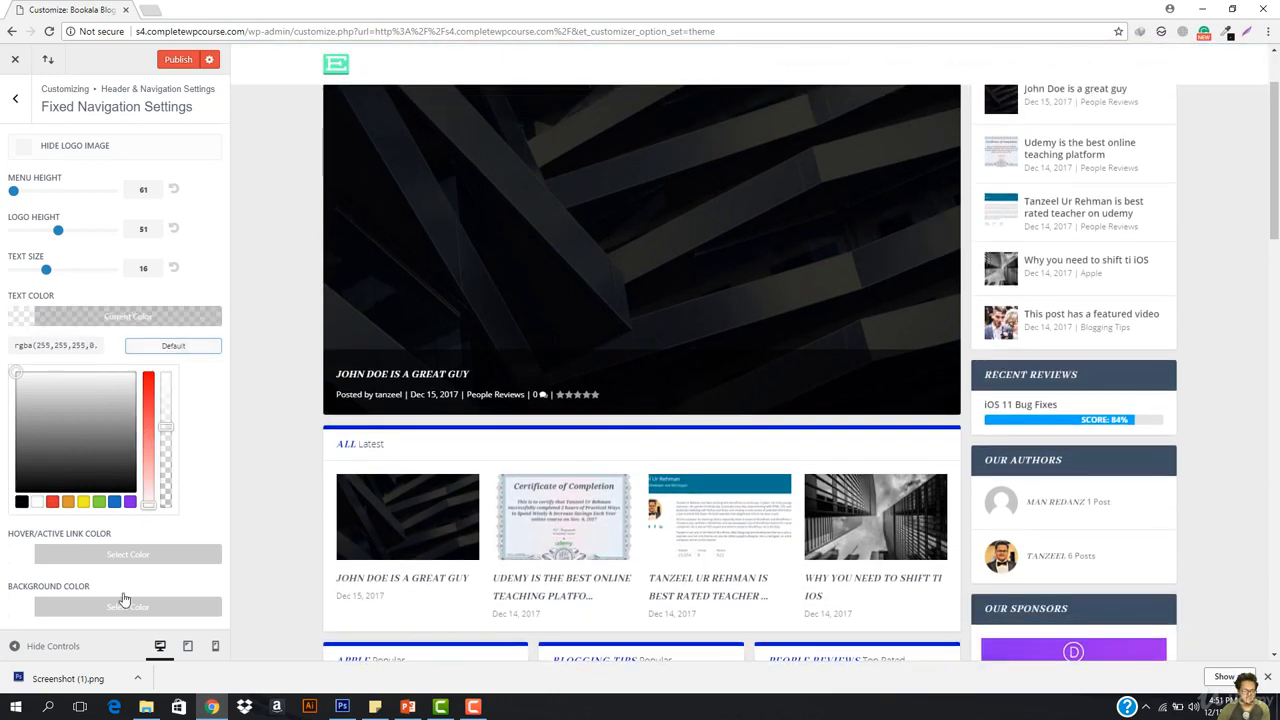
# Step: Reset the fixed navigation's background color to its default and try the slate shade #3f4c63 in the preview
pyautogui.click(101, 606)
pyautogui.click(172, 450)
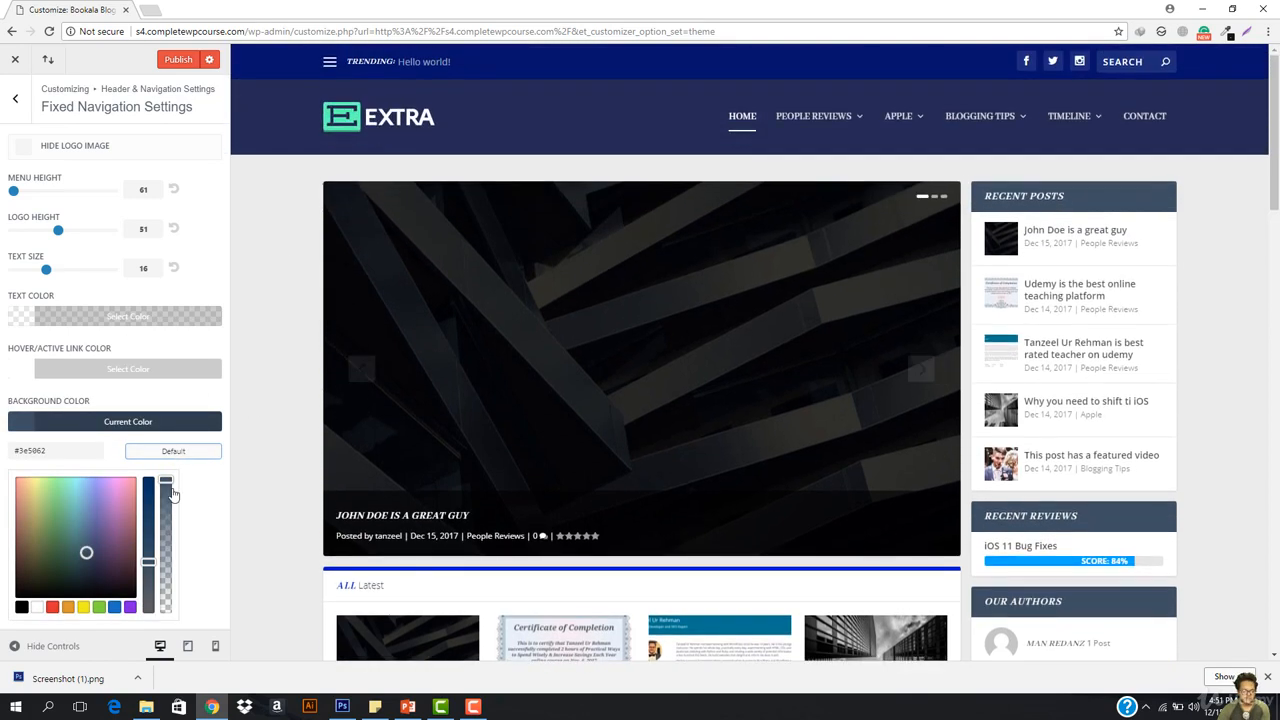
pyautogui.click(87, 552)
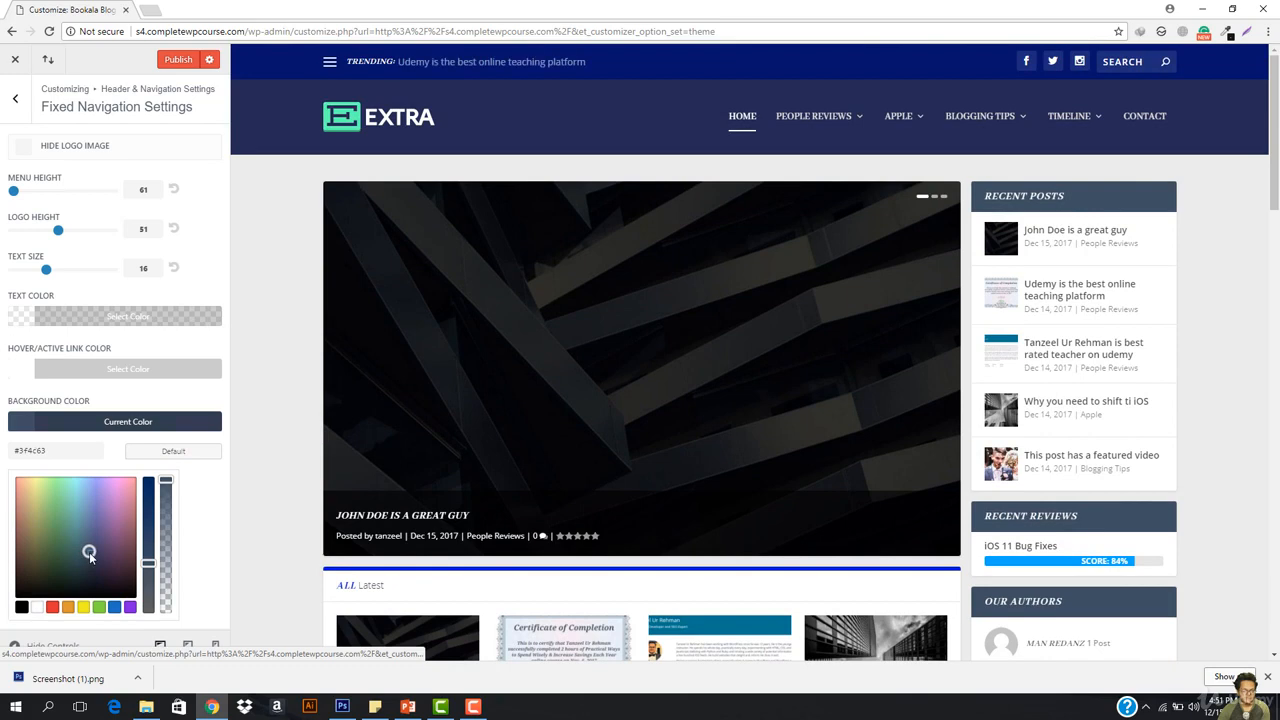
pyautogui.scroll(-2, 341, 447)
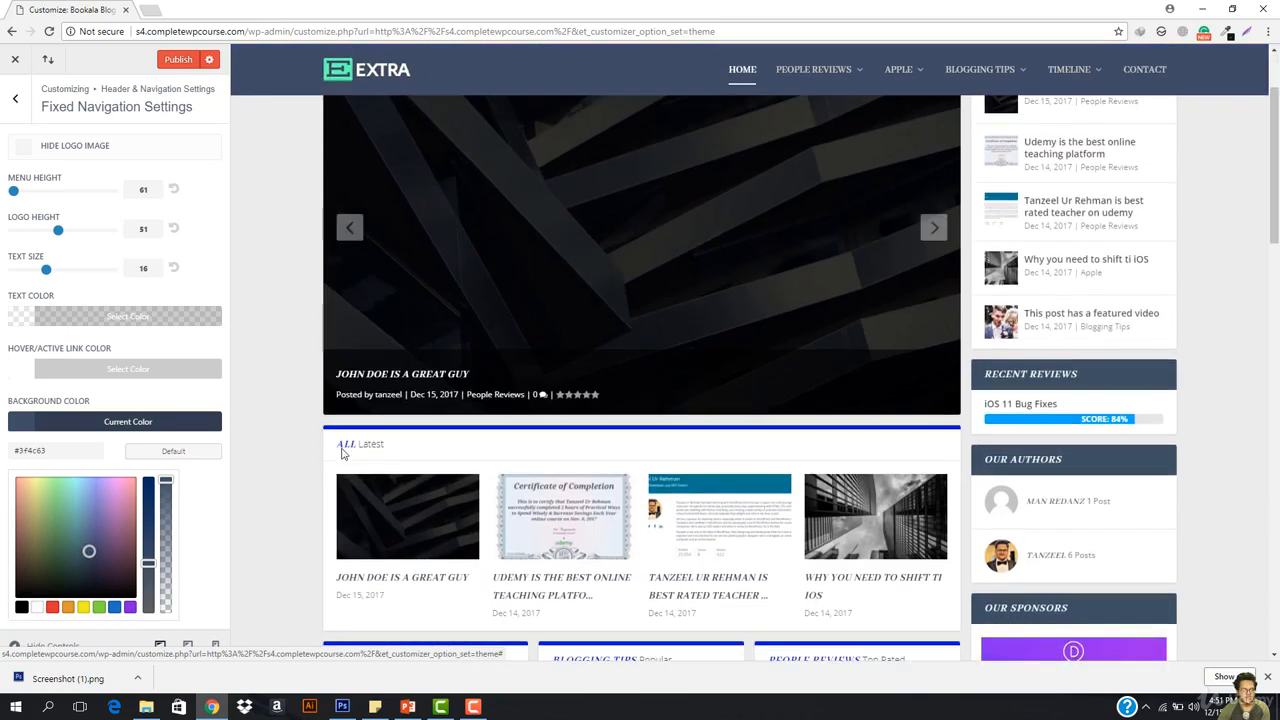
# Step: Try blue backgrounds for the fixed navigation, starting from #1e73be and darkening to #1e366d and #182466
pyautogui.click(115, 607)
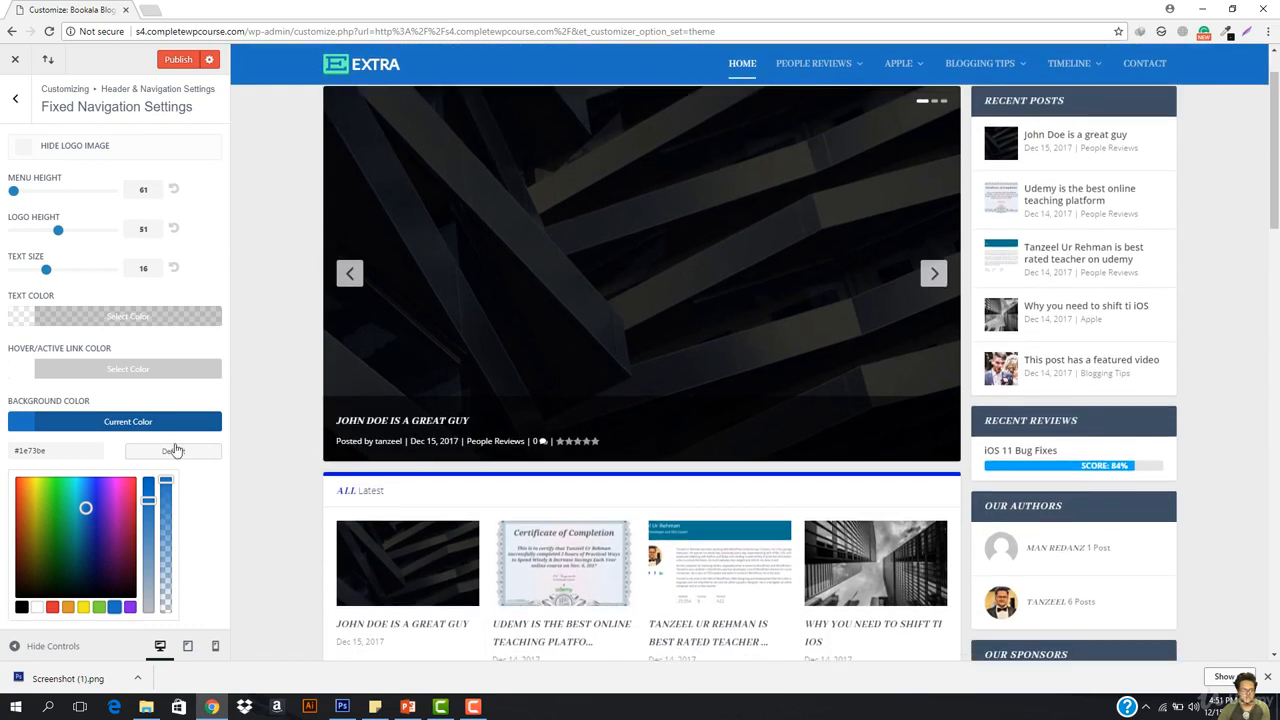
pyautogui.click(146, 523)
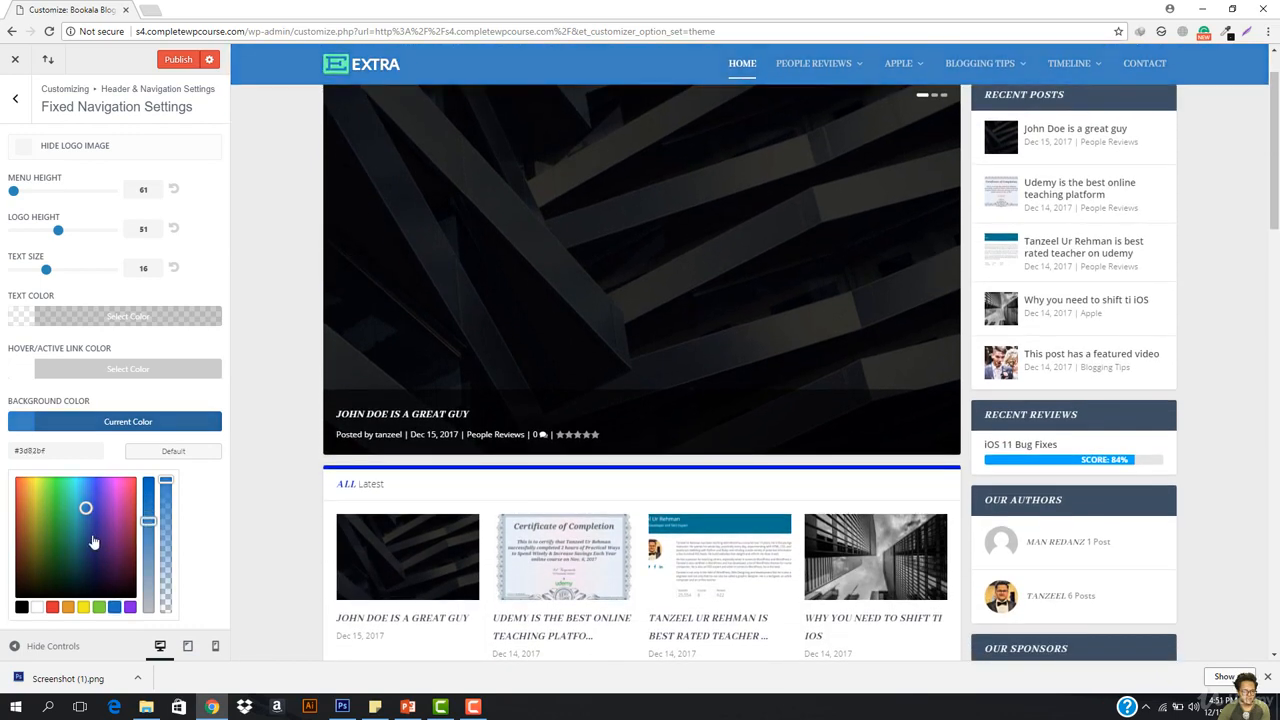
pyautogui.moveTo(93, 541); pyautogui.dragTo(90, 546)
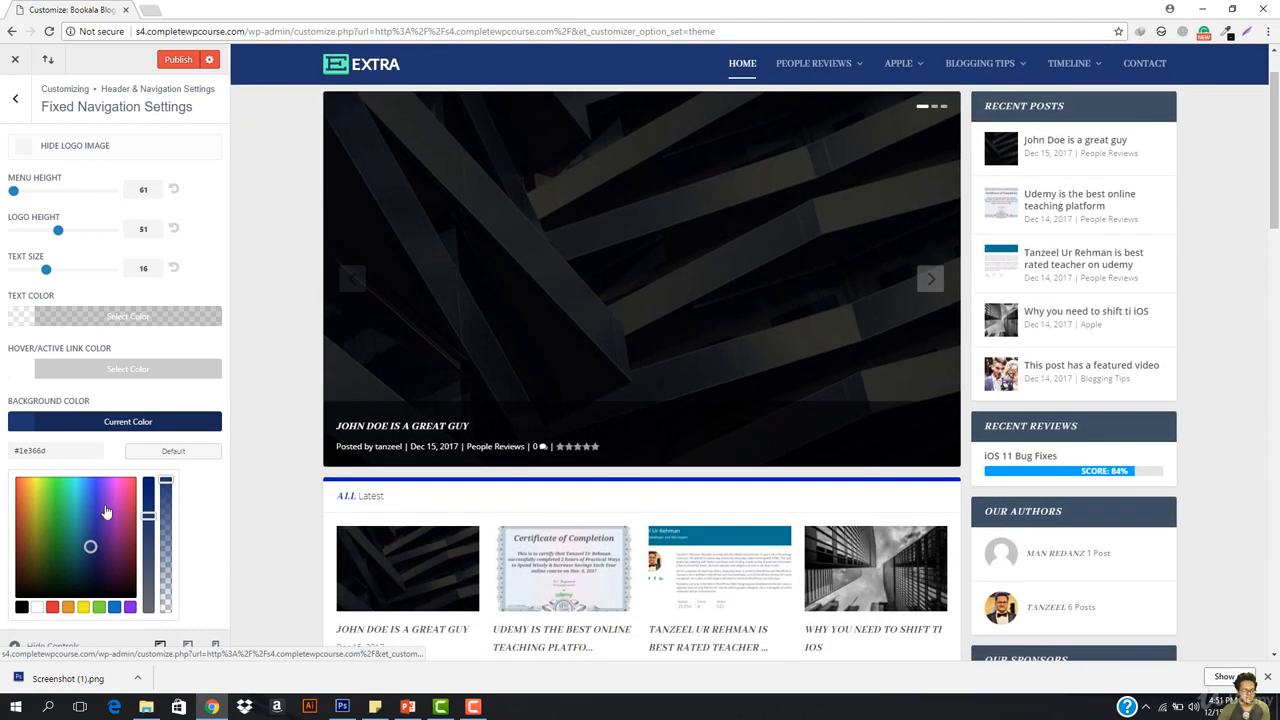
pyautogui.click(93, 550)
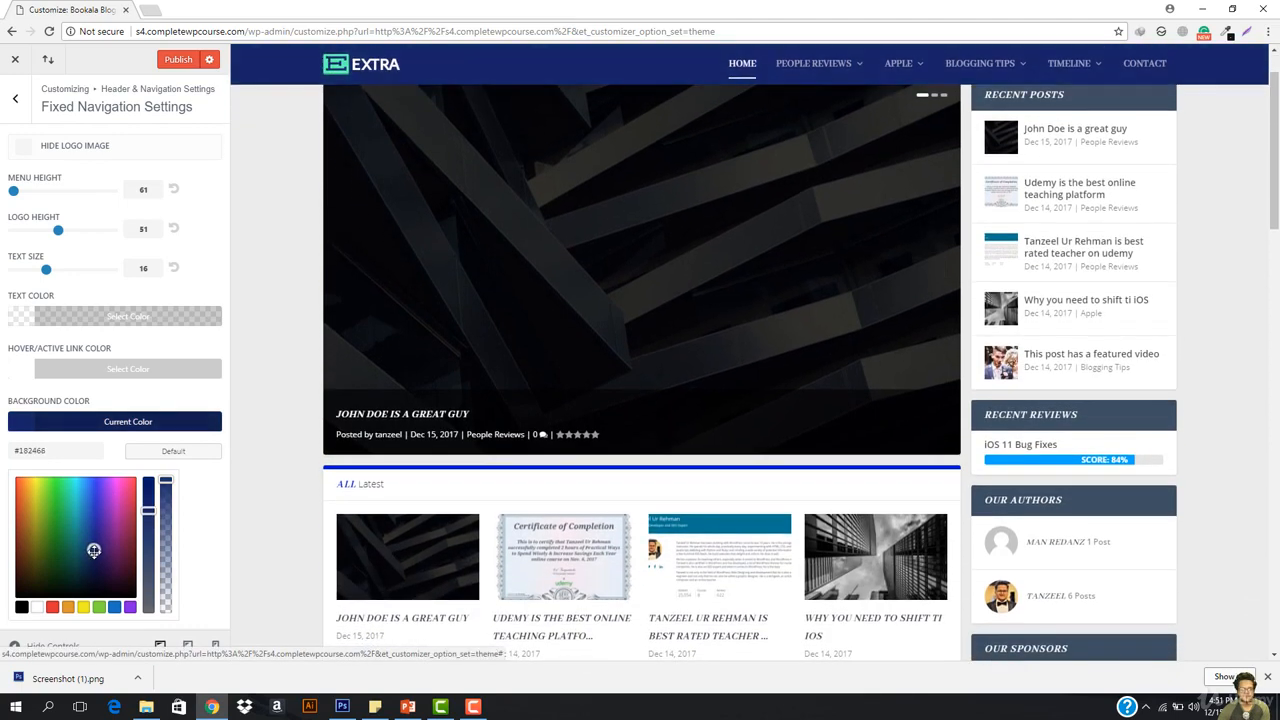
# Step: Try the purple #8224e3 for the fixed navigation's background, lighten it to #a261e2 and shift it to the blue #465fa8
pyautogui.click(131, 608)
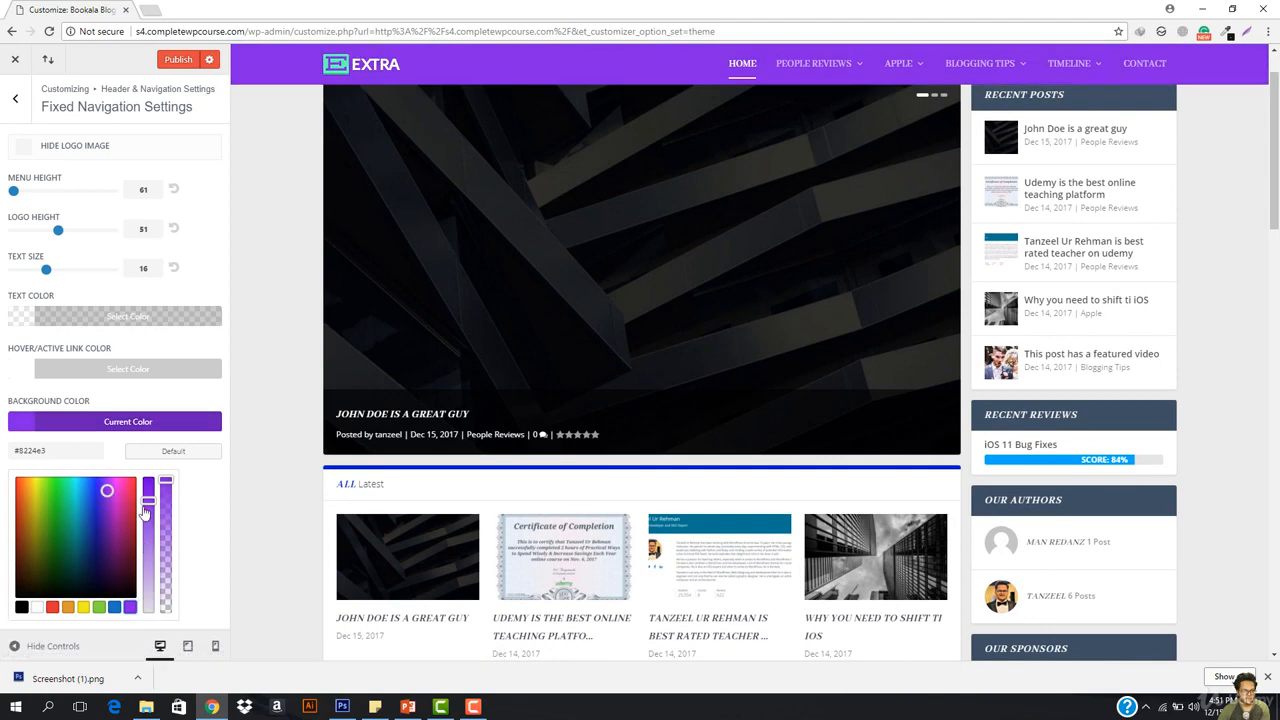
pyautogui.moveTo(147, 510); pyautogui.dragTo(147, 536)
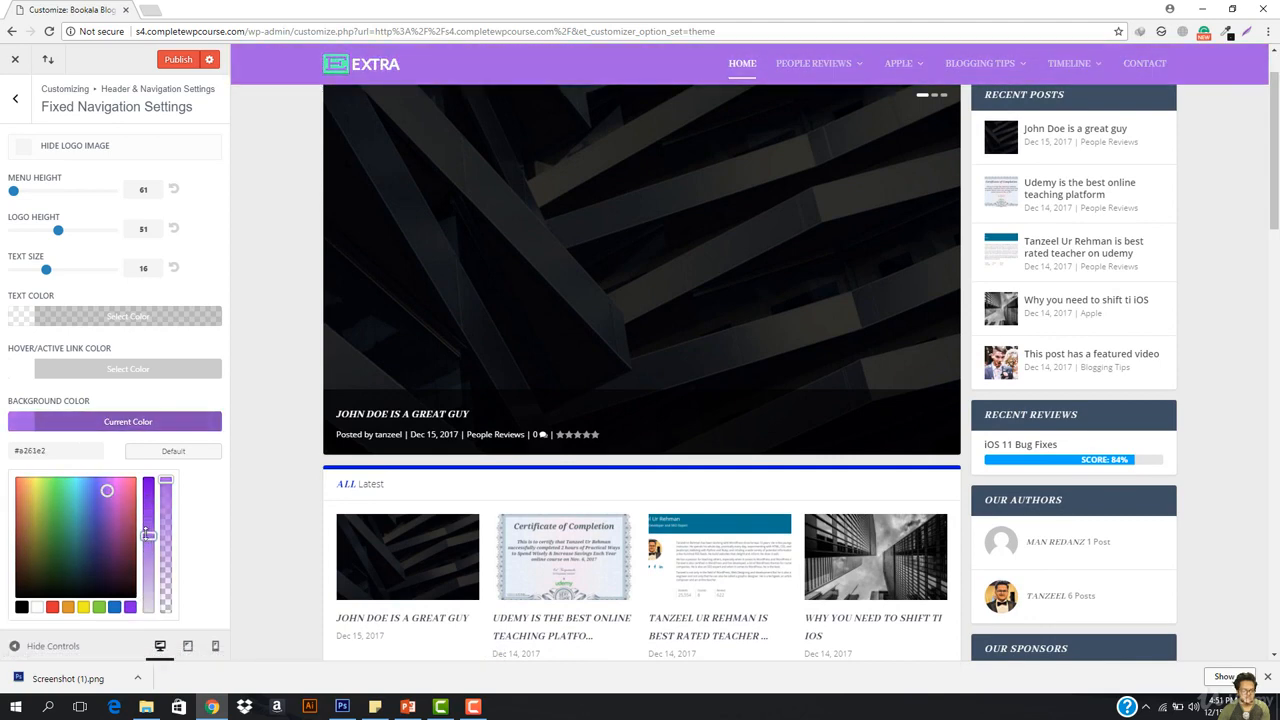
pyautogui.moveTo(107, 490); pyautogui.dragTo(96, 513)
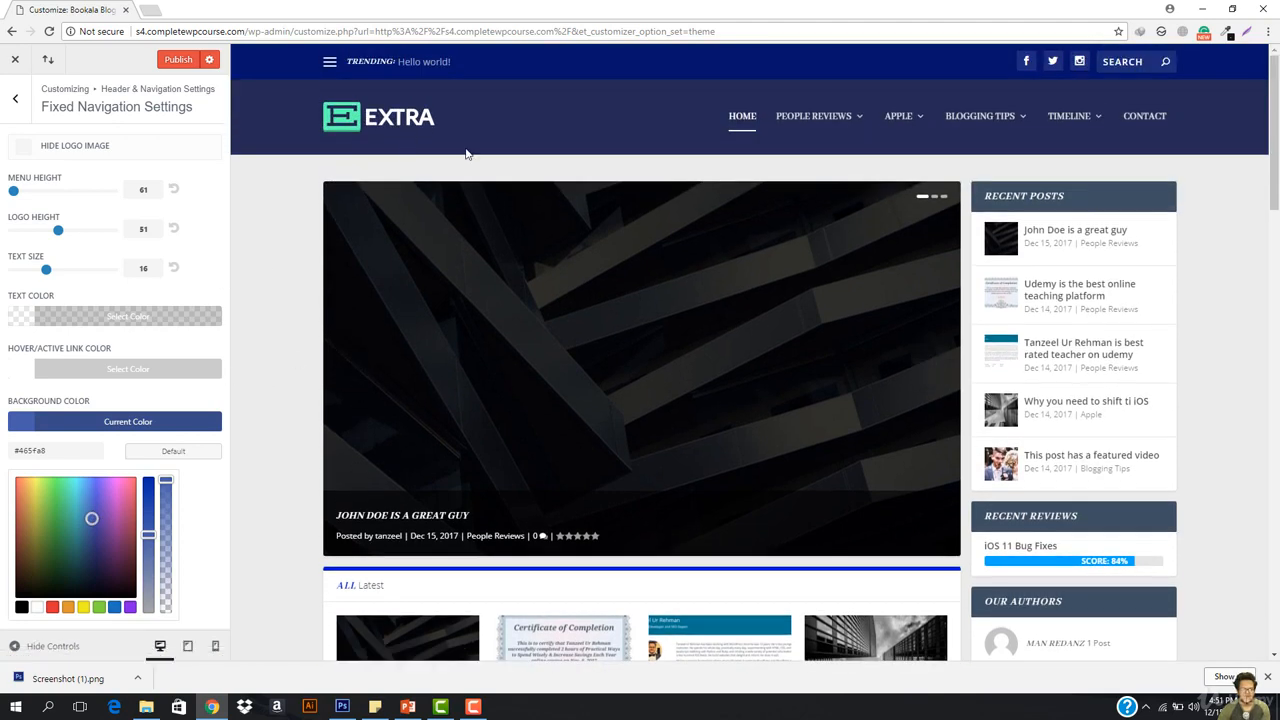
# Step: Sample the primary header bar's color with the page color picker and set the fixed navigation's background color to #262a54
pyautogui.click(1228, 31)
pyautogui.click(1150, 52)
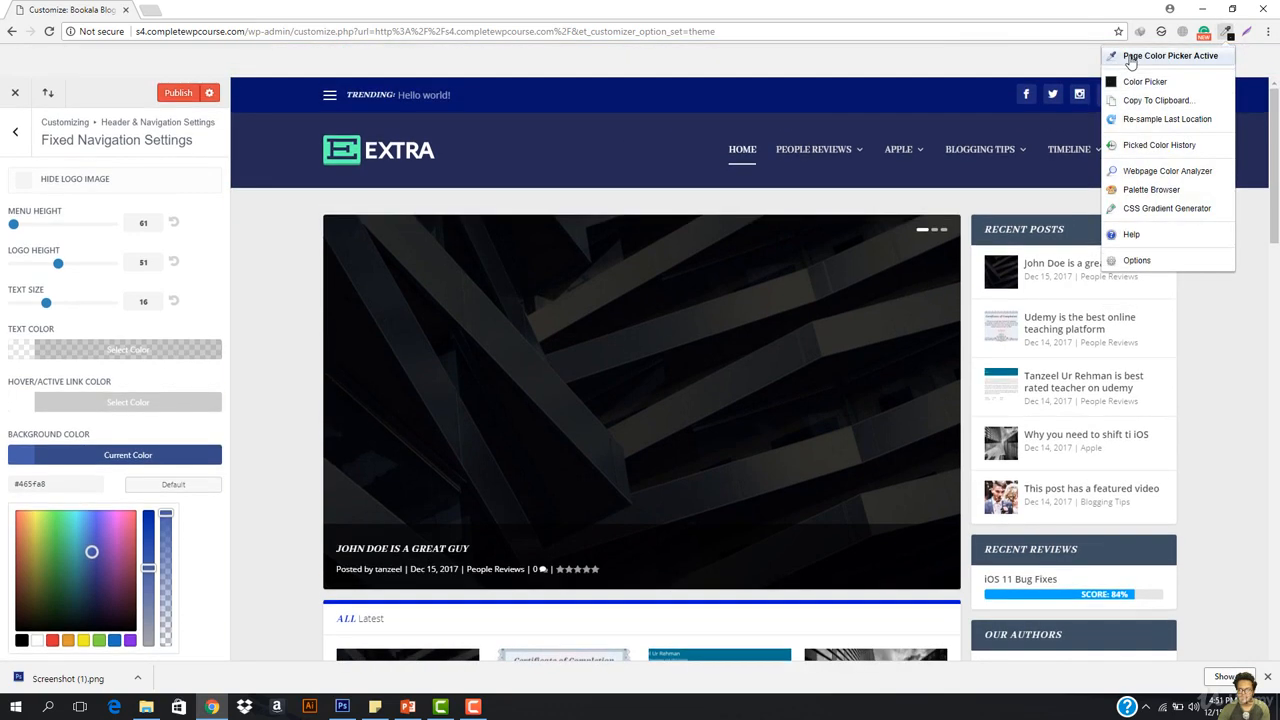
pyautogui.click(607, 153)
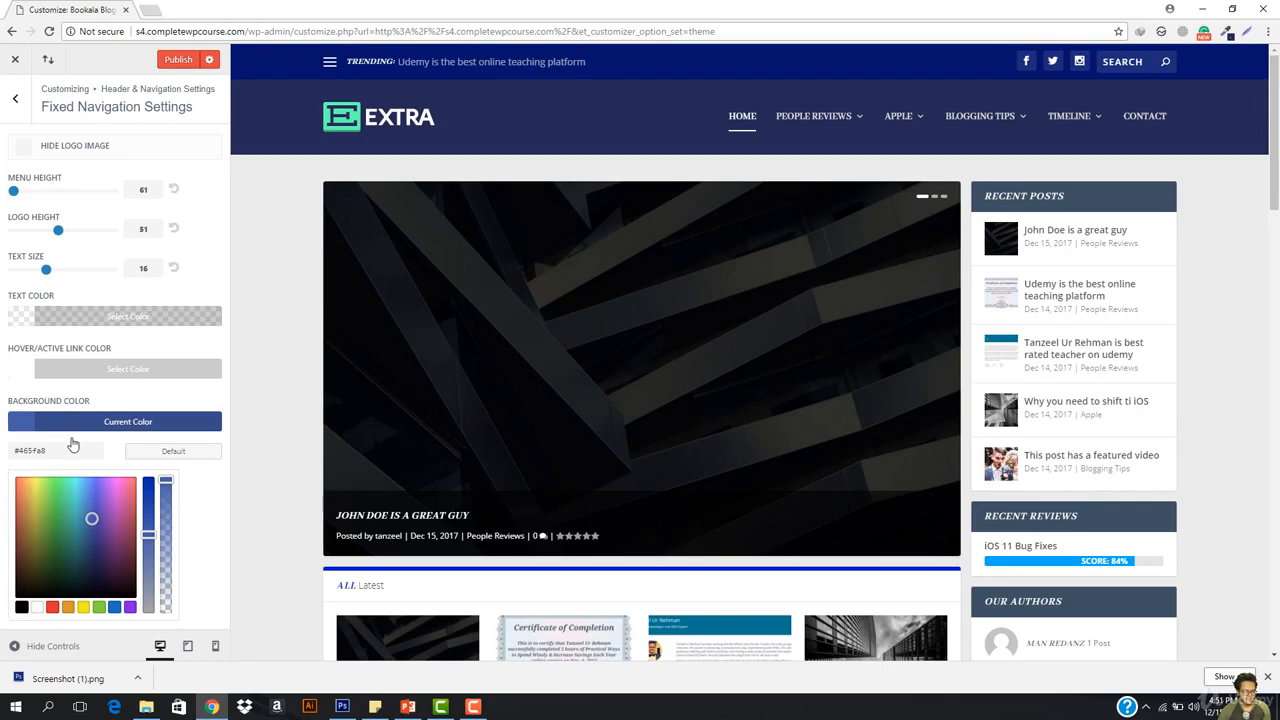
pyautogui.click(70, 450)
pyautogui.hotkey('ctrl', 'a')
pyautogui.hotkey('ctrl', 'v')
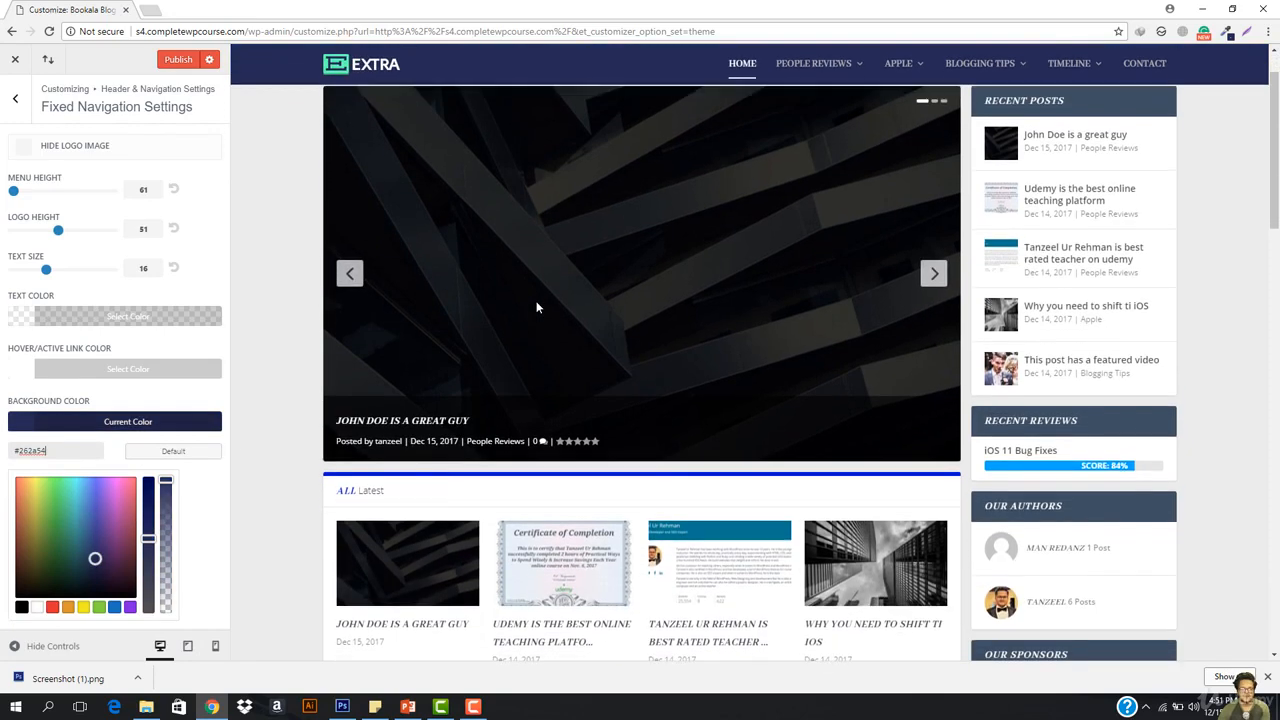
# Step: Check the fixed bar in the preview, publish the fixed navigation changes and return to the Header & Navigation Settings
pyautogui.scroll(-1, 536, 301)
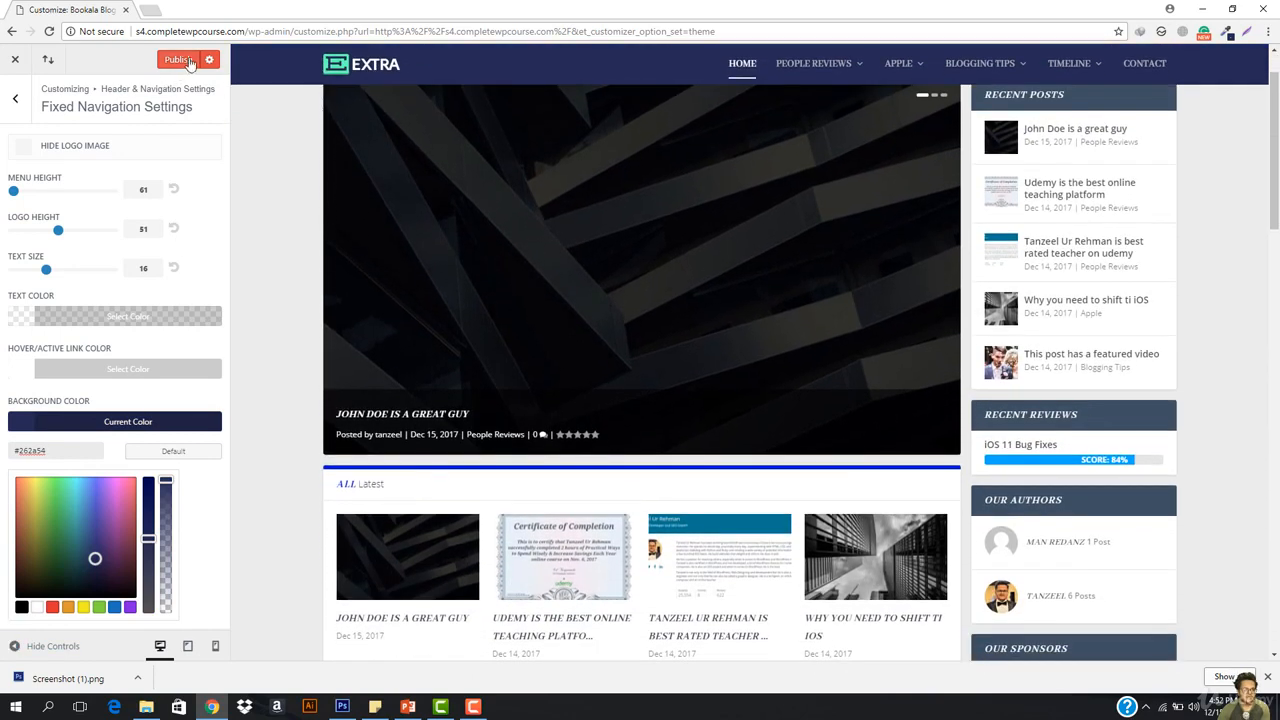
pyautogui.click(178, 60)
pyautogui.click(16, 100)
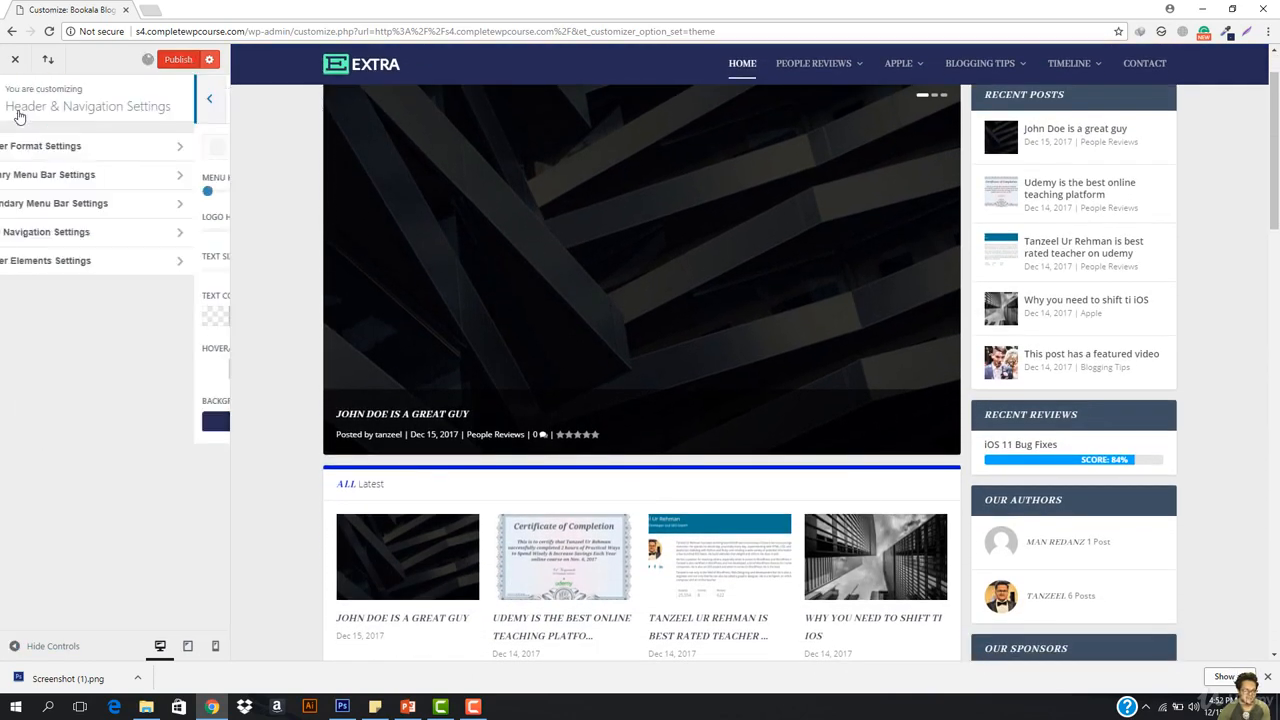
# Step: Open the Header Elements Settings, switch the social icons off and back on, and return to the Header & Navigation Settings
pyautogui.click(81, 271)
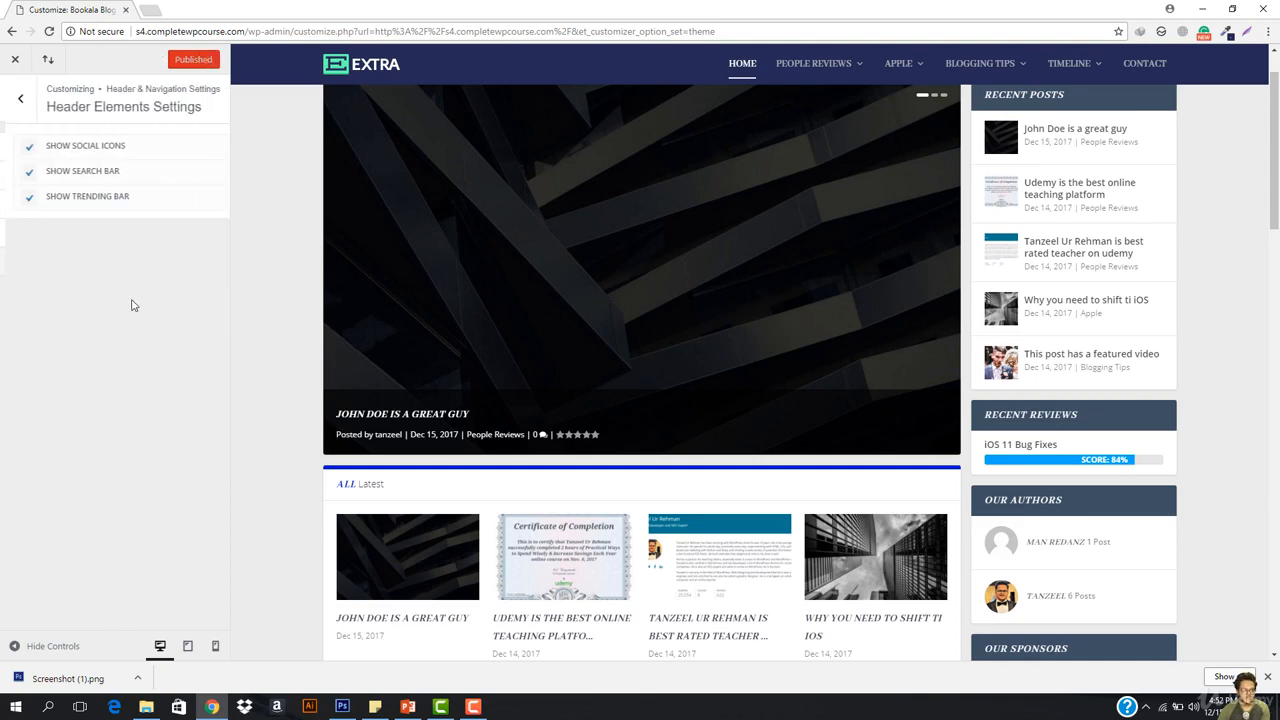
pyautogui.scroll(2, 666, 251)
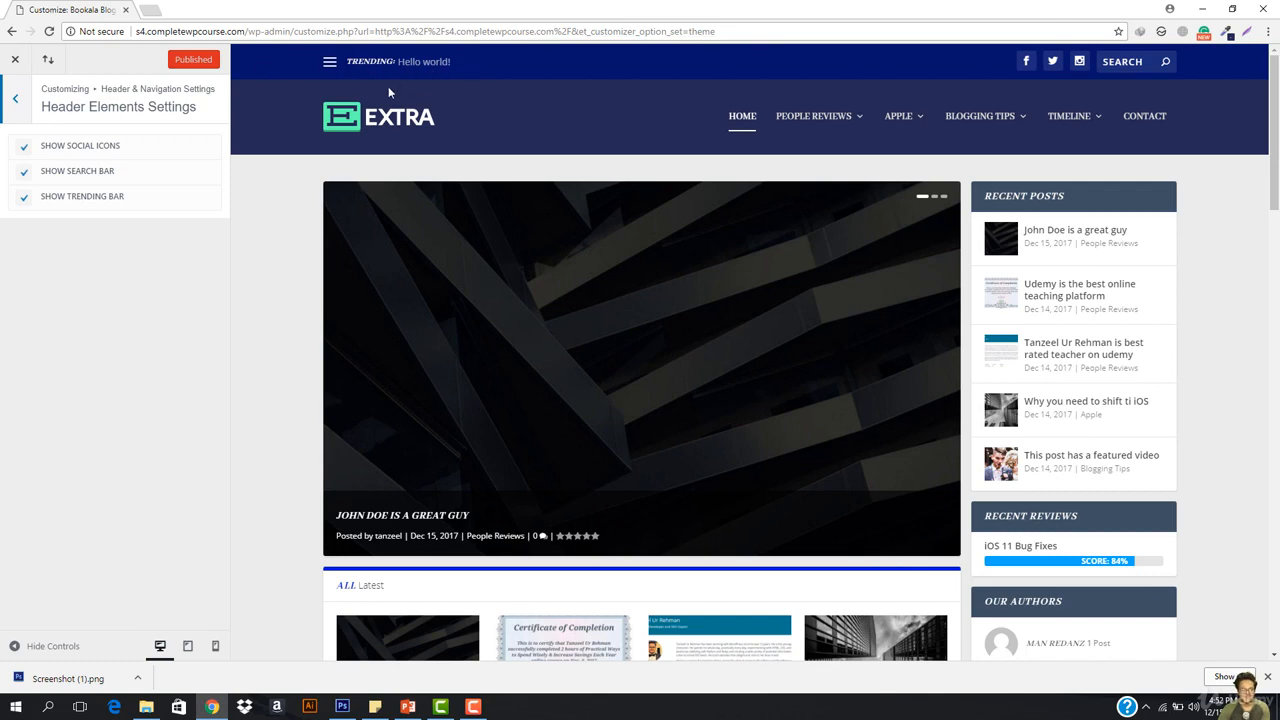
pyautogui.click(25, 150)
pyautogui.click(25, 150)
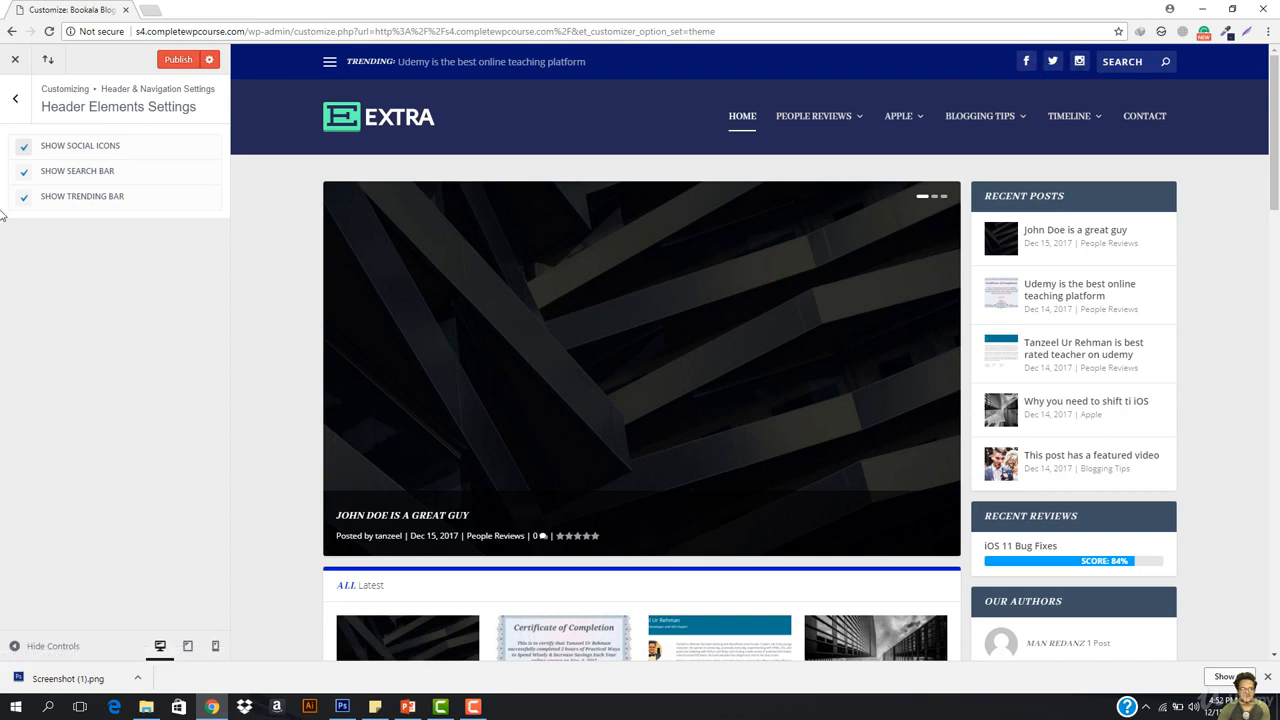
pyautogui.click(15, 100)
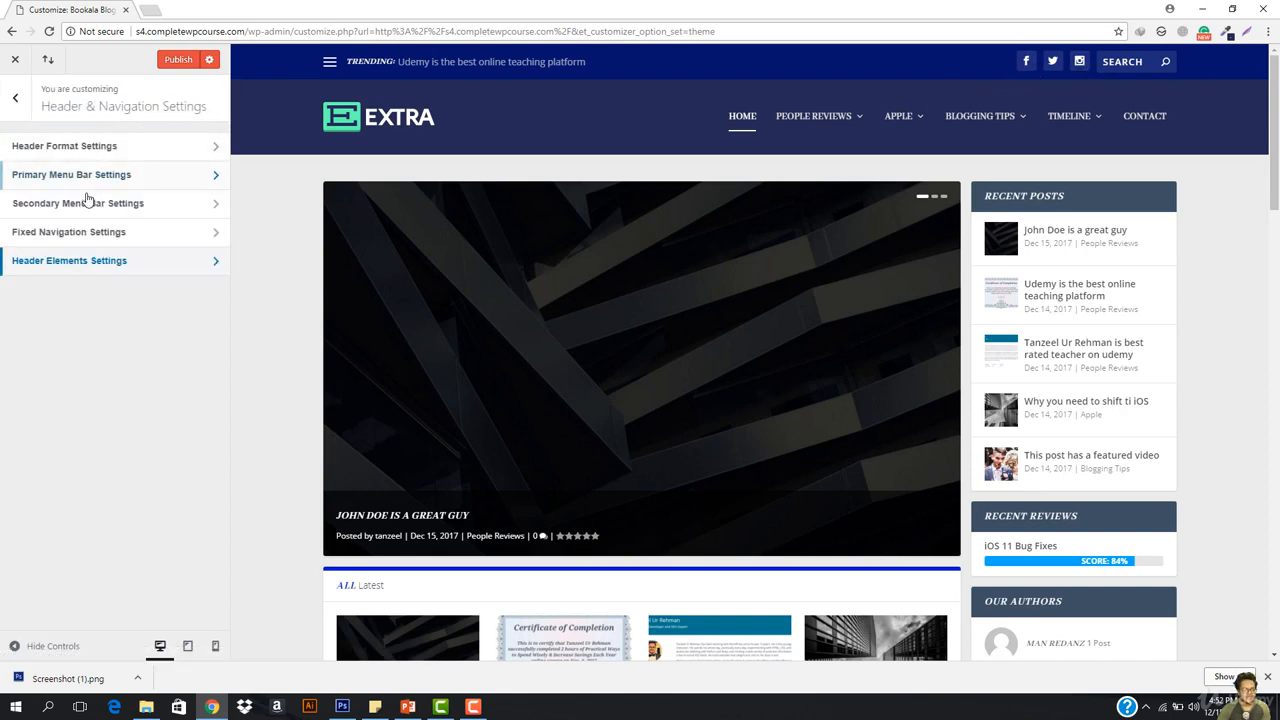
# Step: Open the Footer Settings and choose three equal columns as the footer's column layout
pyautogui.click(16, 102)
pyautogui.click(62, 262)
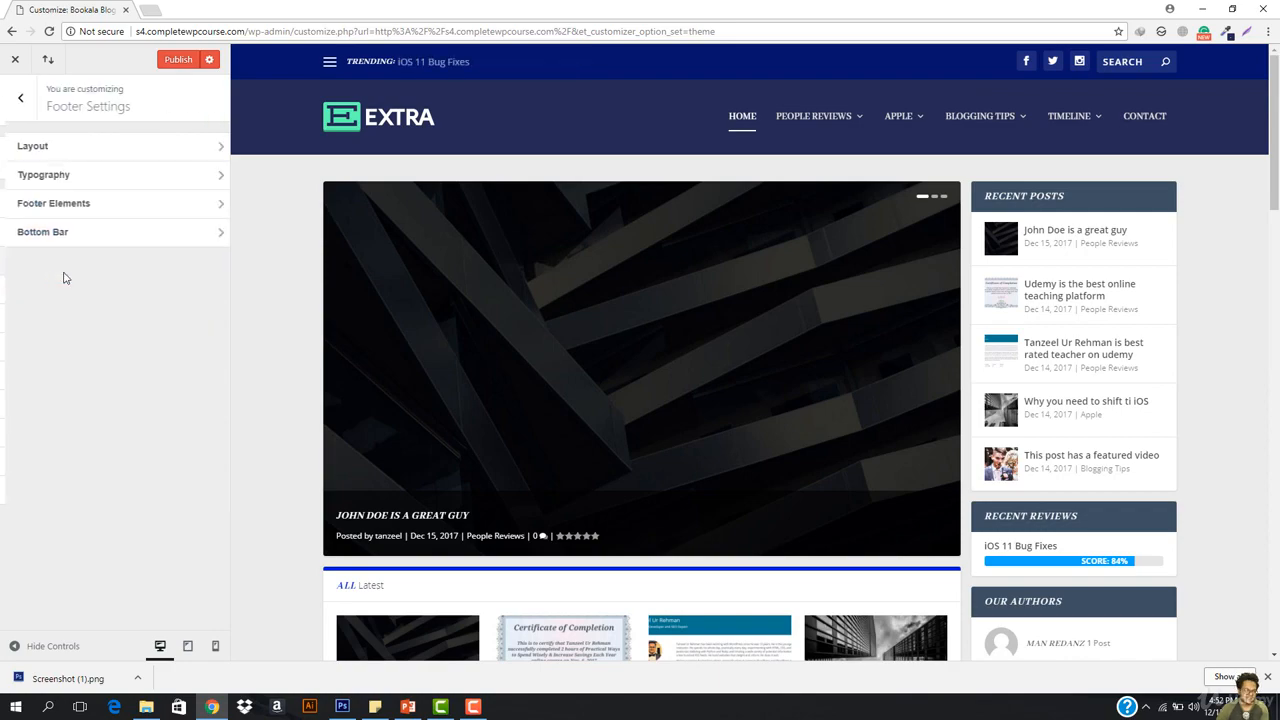
pyautogui.scroll(-20, 373, 317)
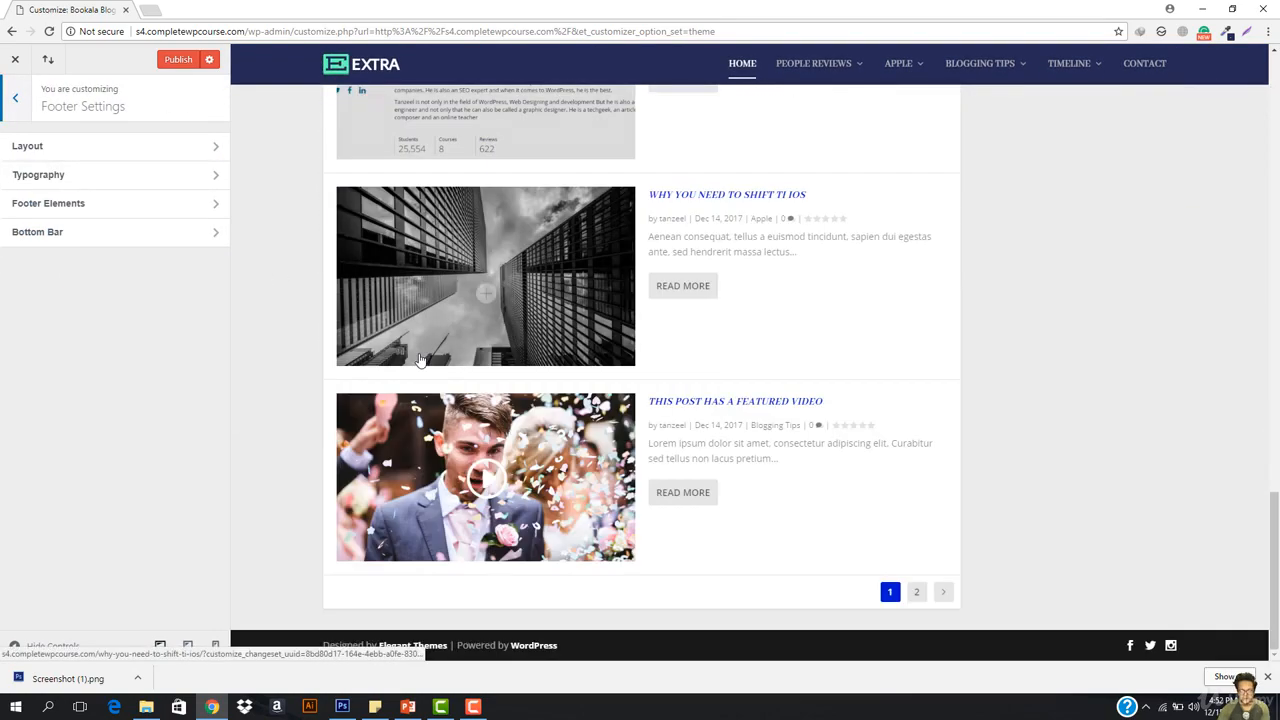
pyautogui.click(65, 150)
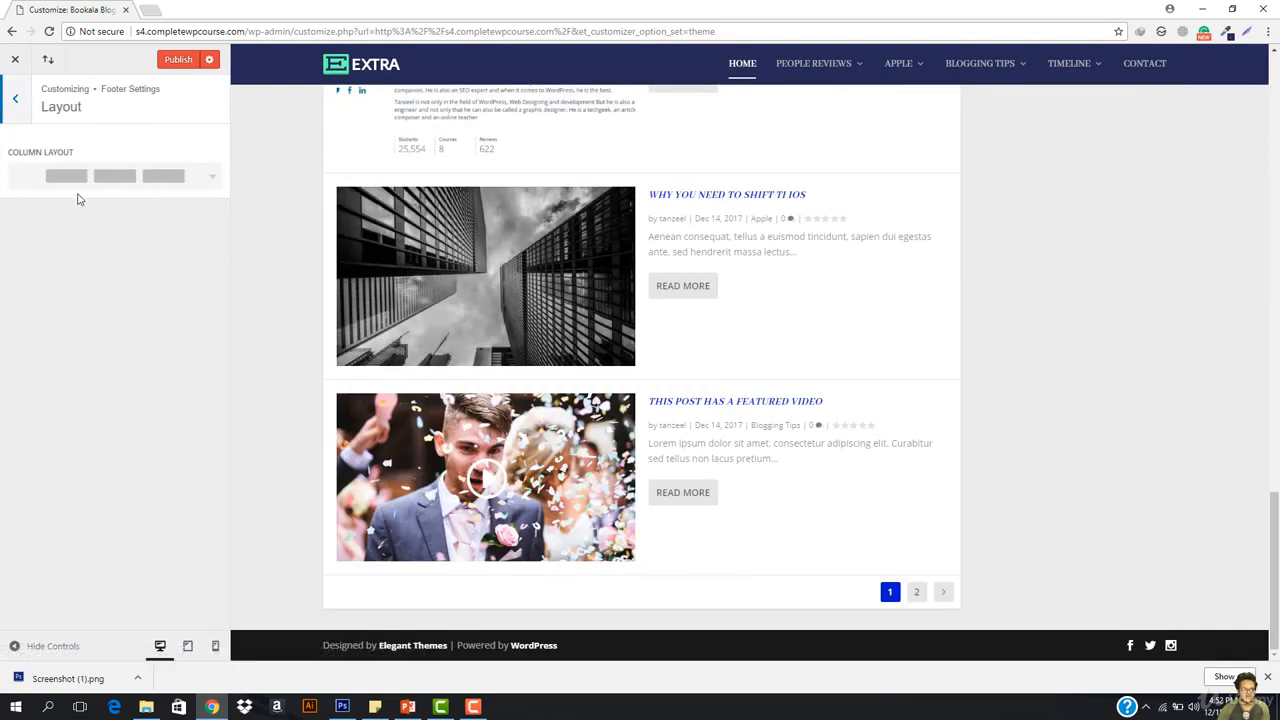
pyautogui.click(165, 185)
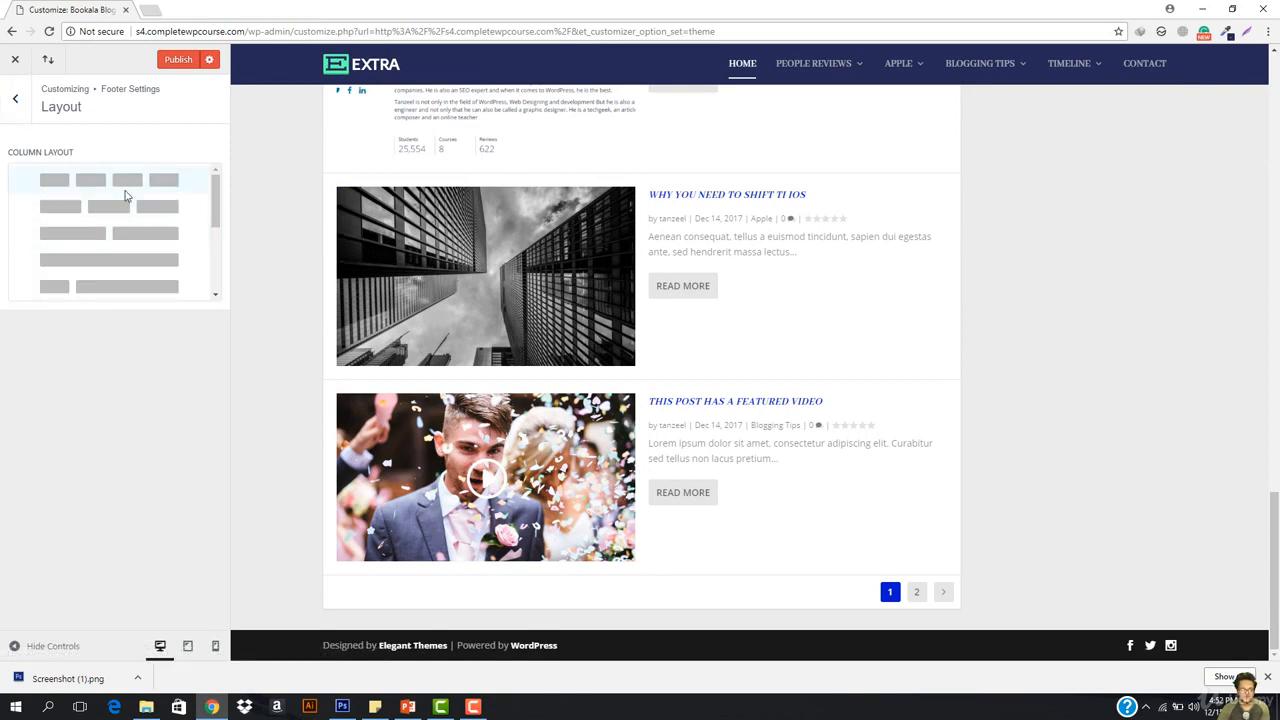
pyautogui.click(132, 212)
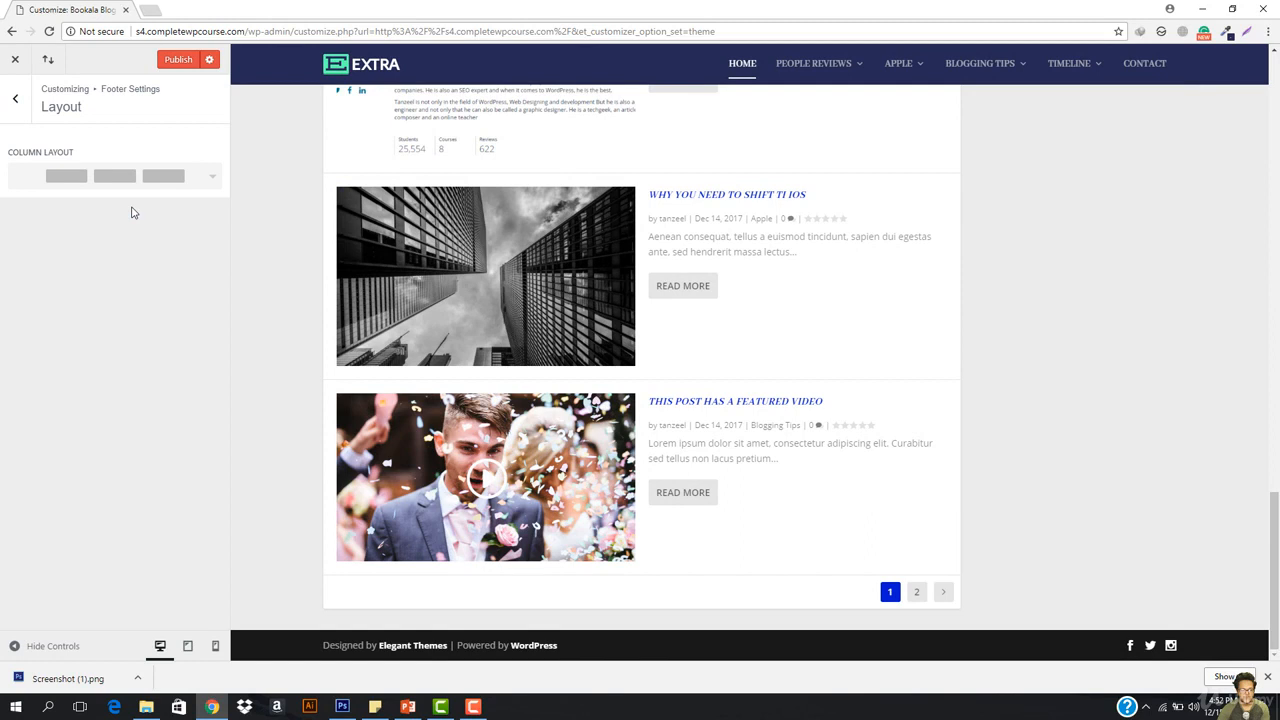
pyautogui.click(18, 122)
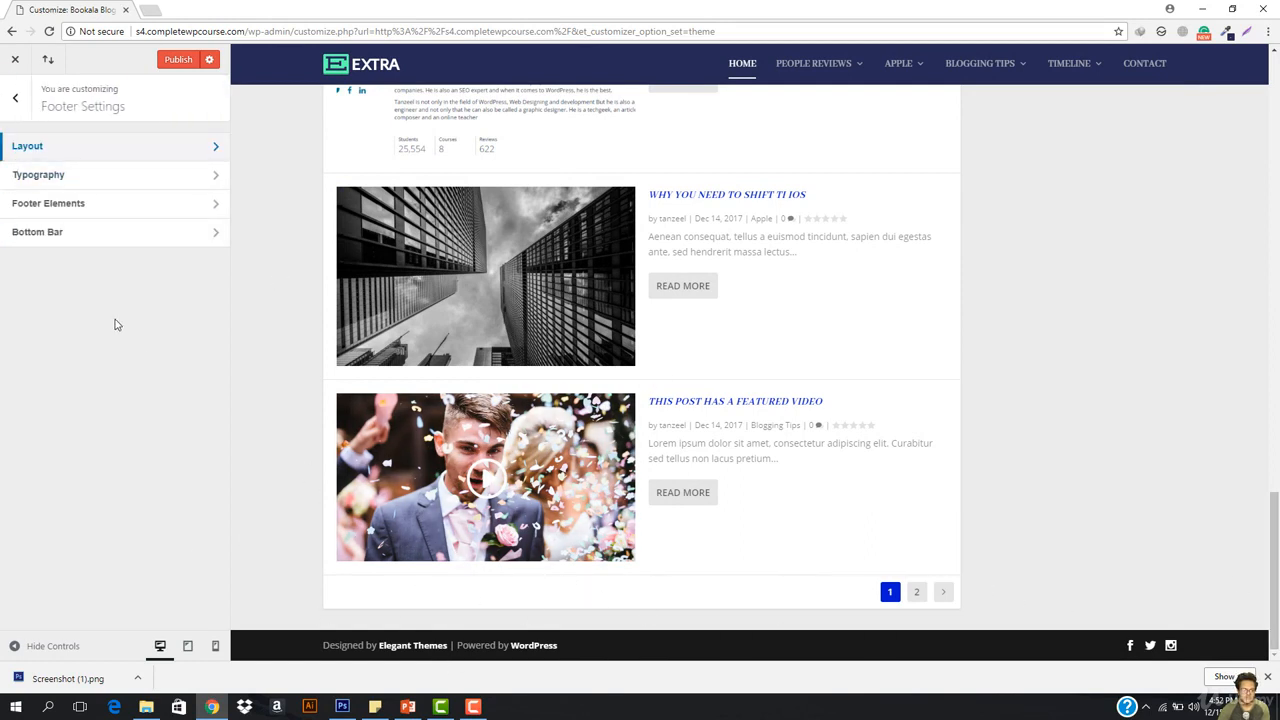
# Step: Review the footer's Typography, Footer Elements and Bottom Bar options, including the bottom bar's colors, text sizes and social icon settings
pyautogui.click(95, 178)
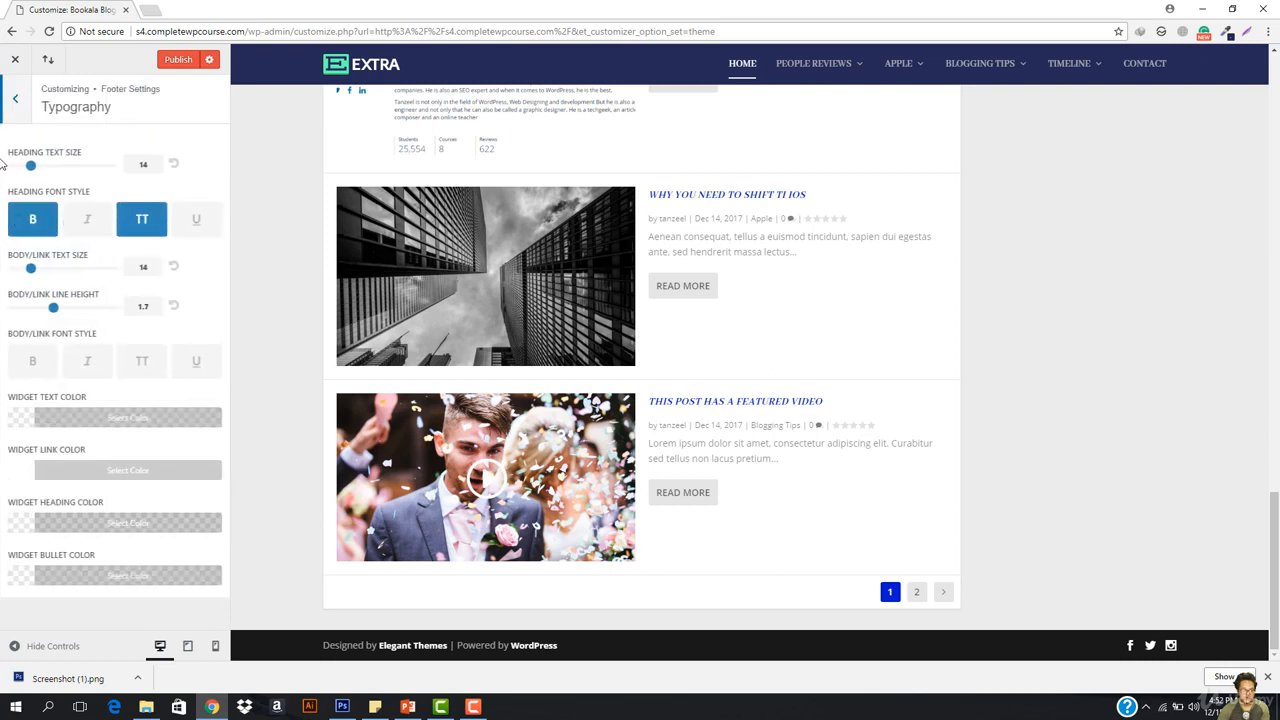
pyautogui.click(12, 100)
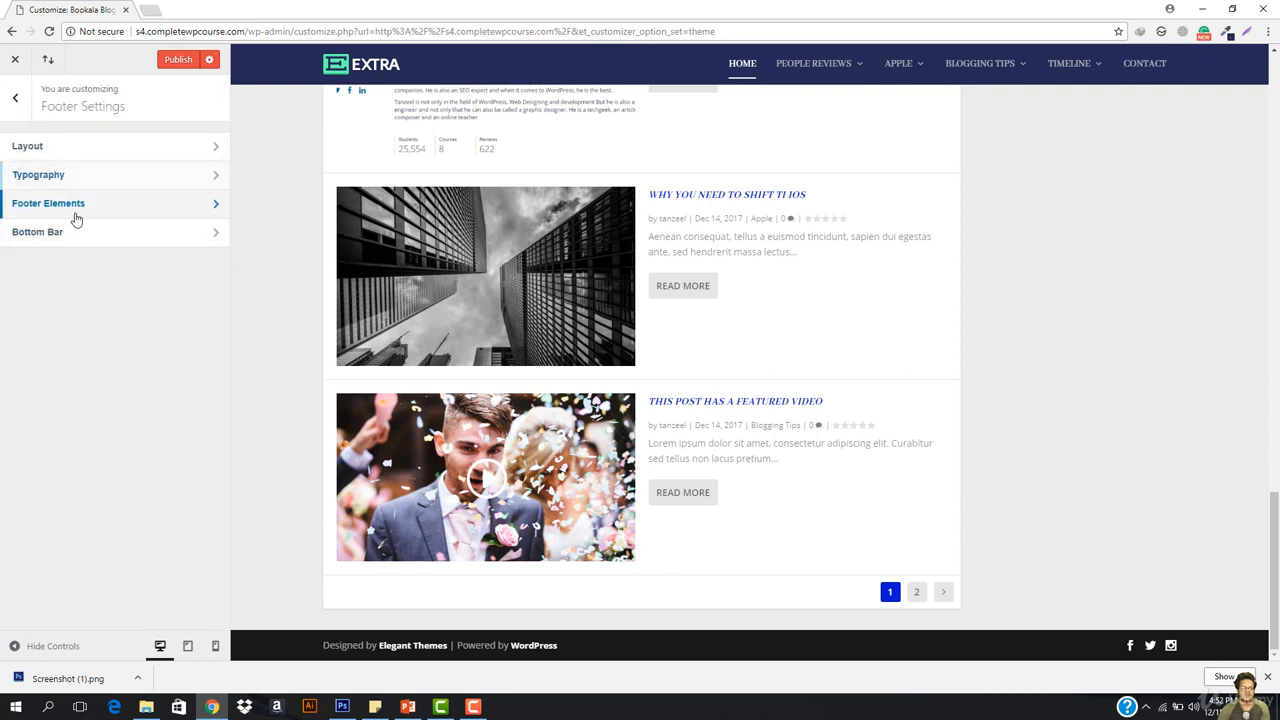
pyautogui.click(76, 216)
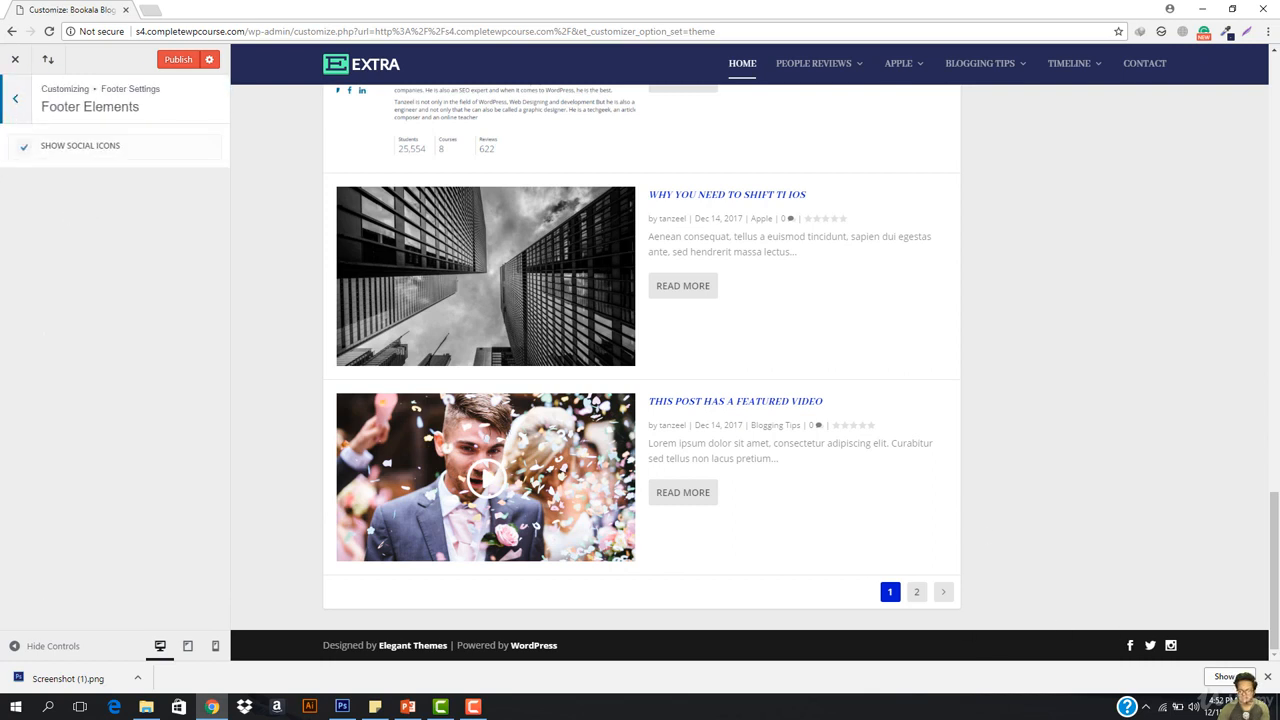
pyautogui.click(11, 118)
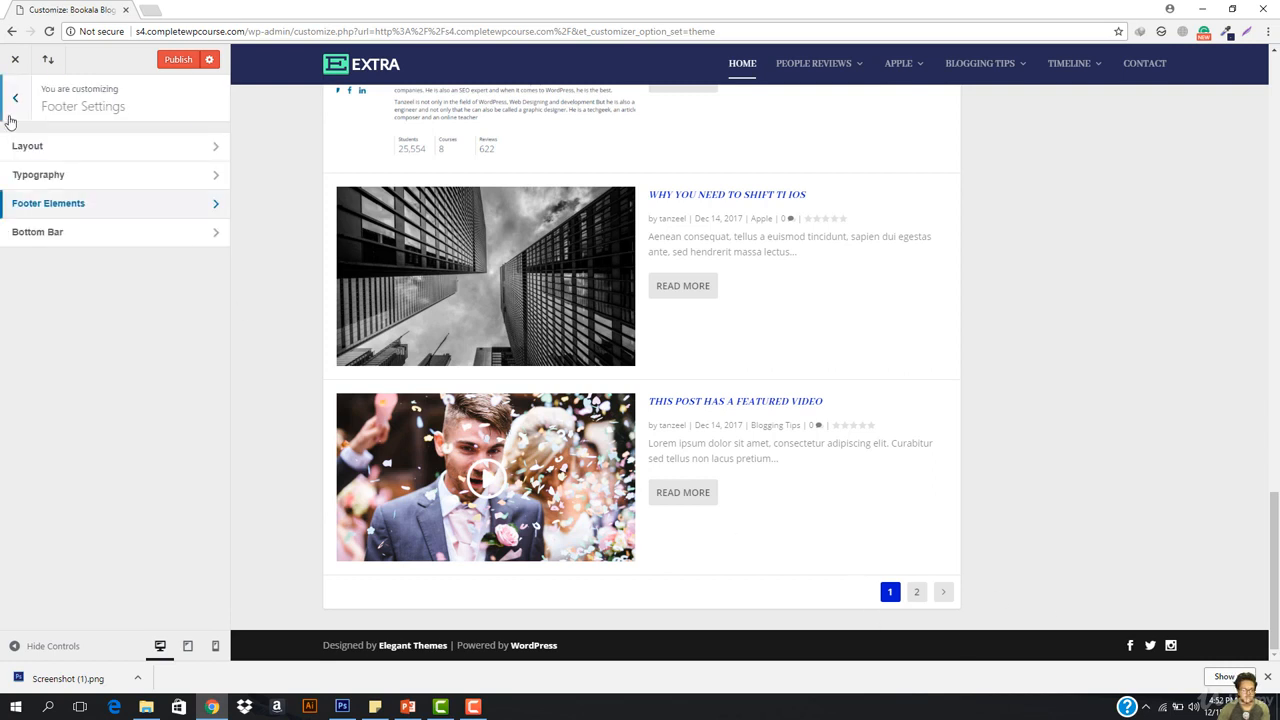
pyautogui.click(30, 238)
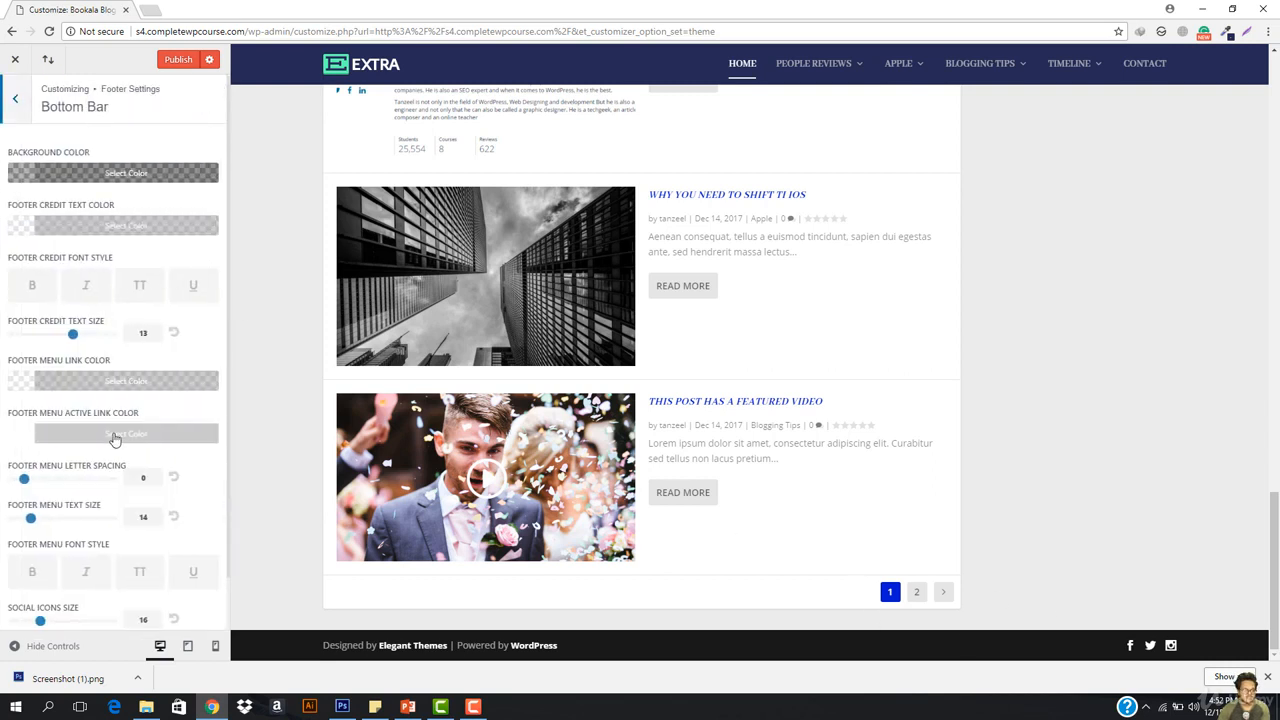
pyautogui.scroll(-1, 115, 441)
pyautogui.scroll(-1, 95, 473)
pyautogui.scroll(1, 92, 472)
pyautogui.scroll(-1, 72, 368)
pyautogui.scroll(1, 5, 420)
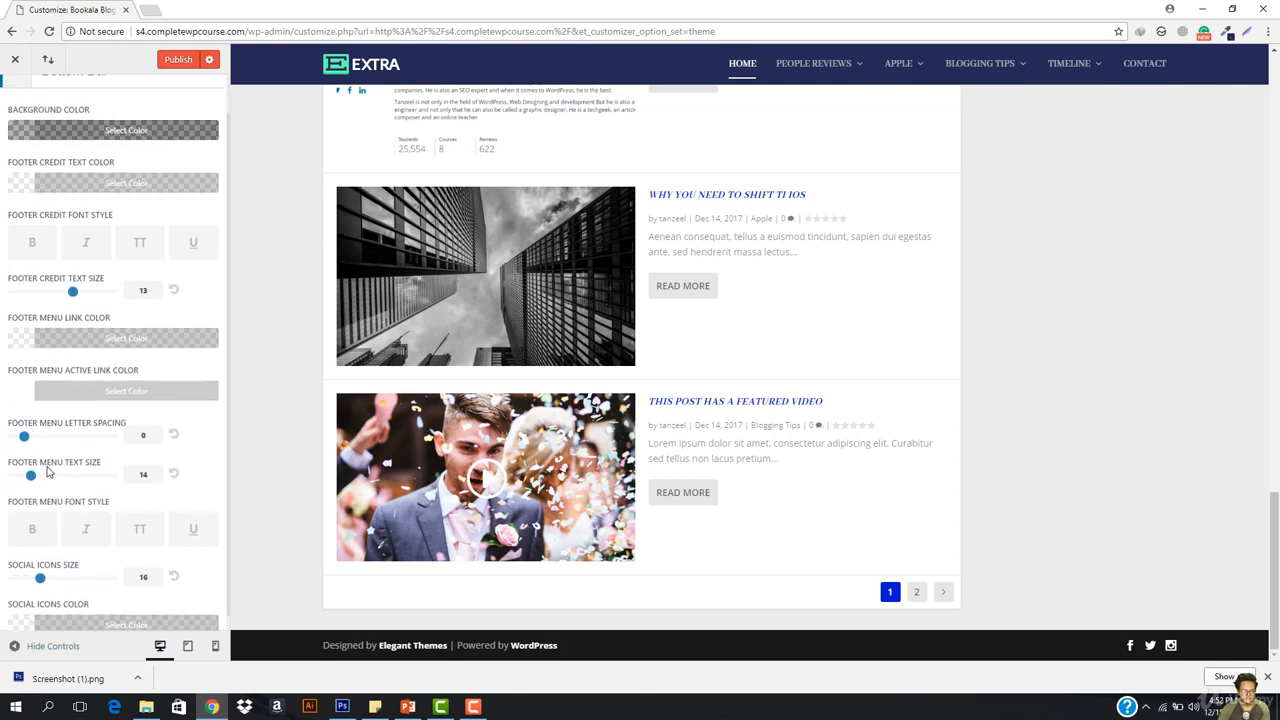
pyautogui.click(8, 108)
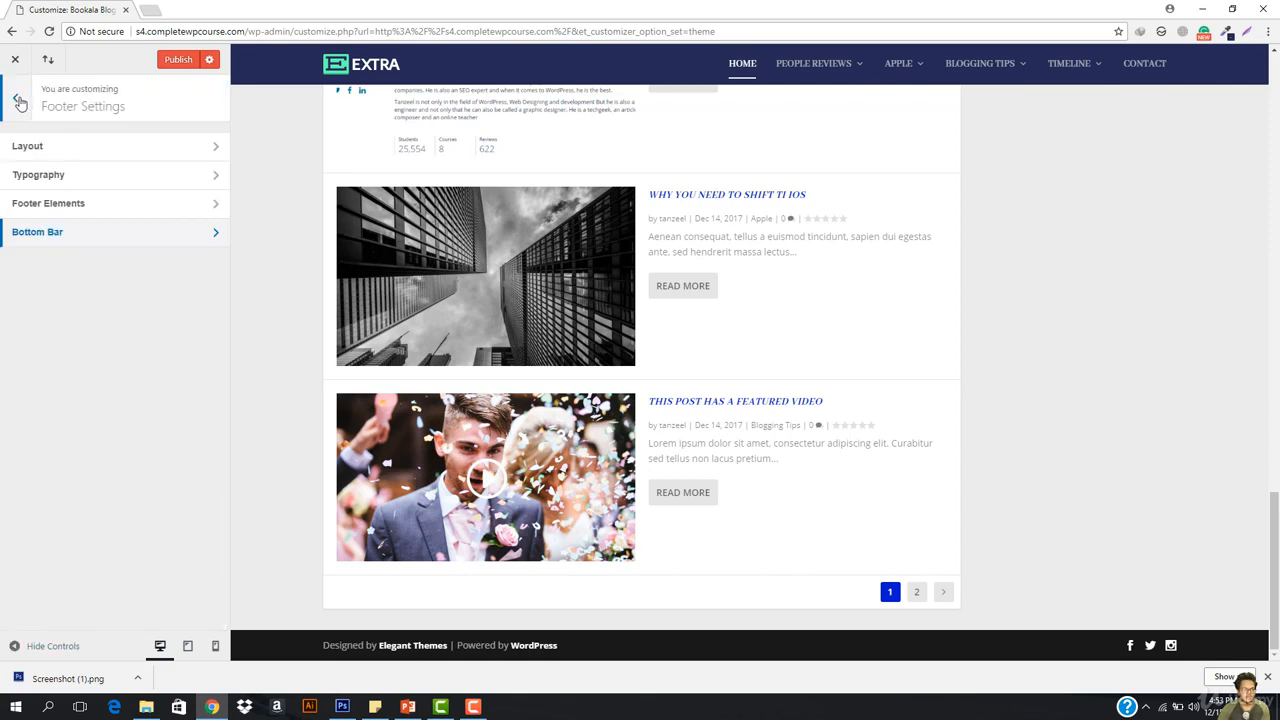
# Step: Open the Button Styles settings, try a larger button text size and reset it to the default
pyautogui.click(18, 104)
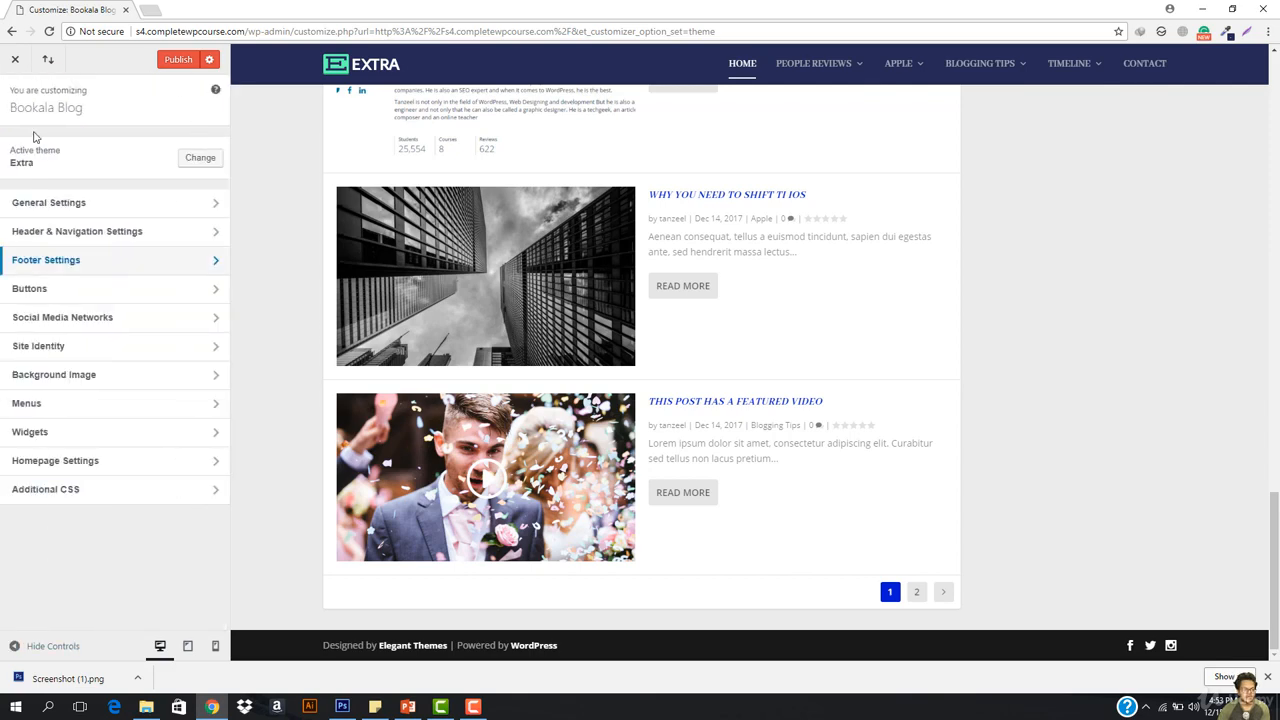
pyautogui.click(36, 298)
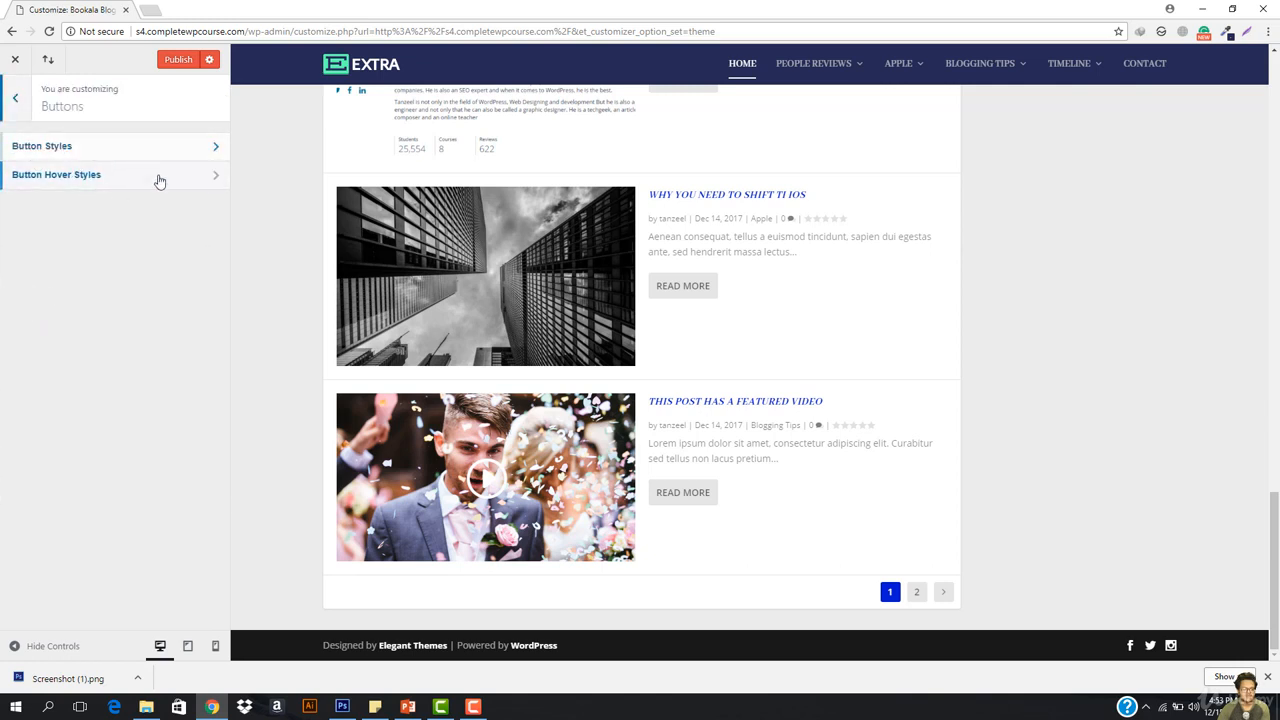
pyautogui.click(76, 152)
pyautogui.moveTo(31, 167); pyautogui.dragTo(85, 166)
pyautogui.click(174, 164)
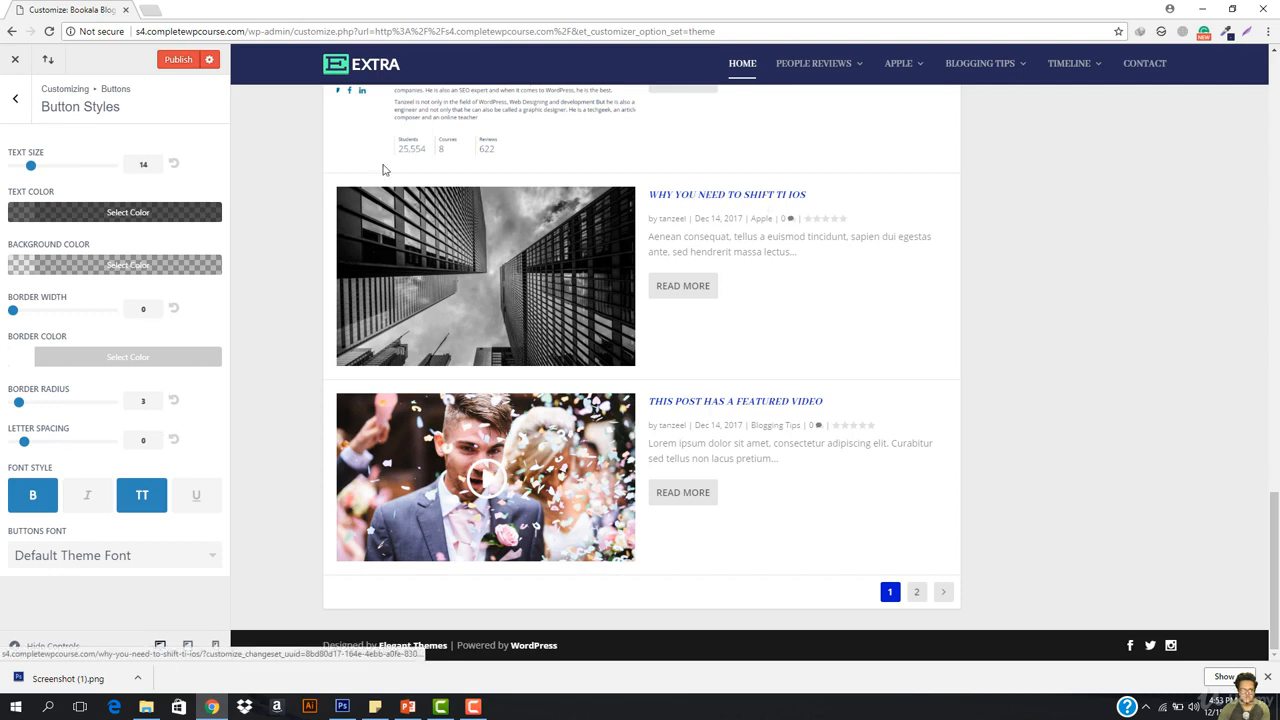
# Step: Set the buttons' background color to the blue rgb 0,102,191 with an opacity of about 0.36
pyautogui.click(90, 264)
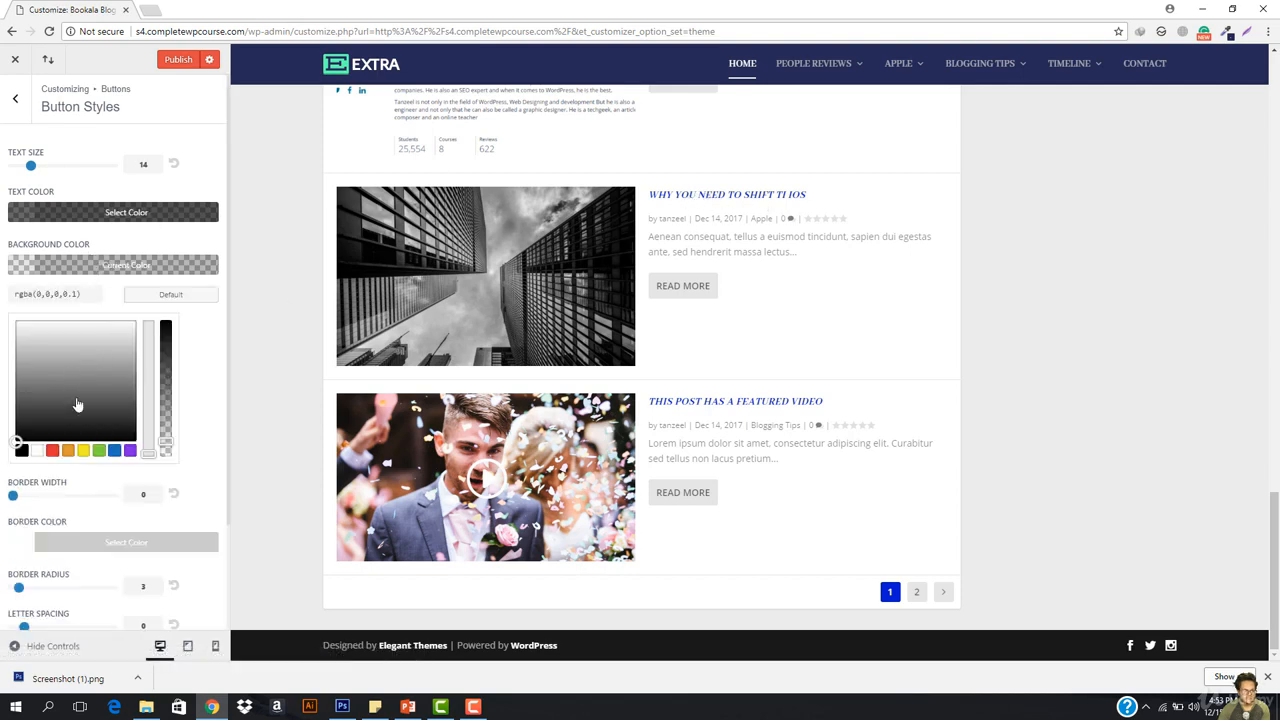
pyautogui.click(112, 452)
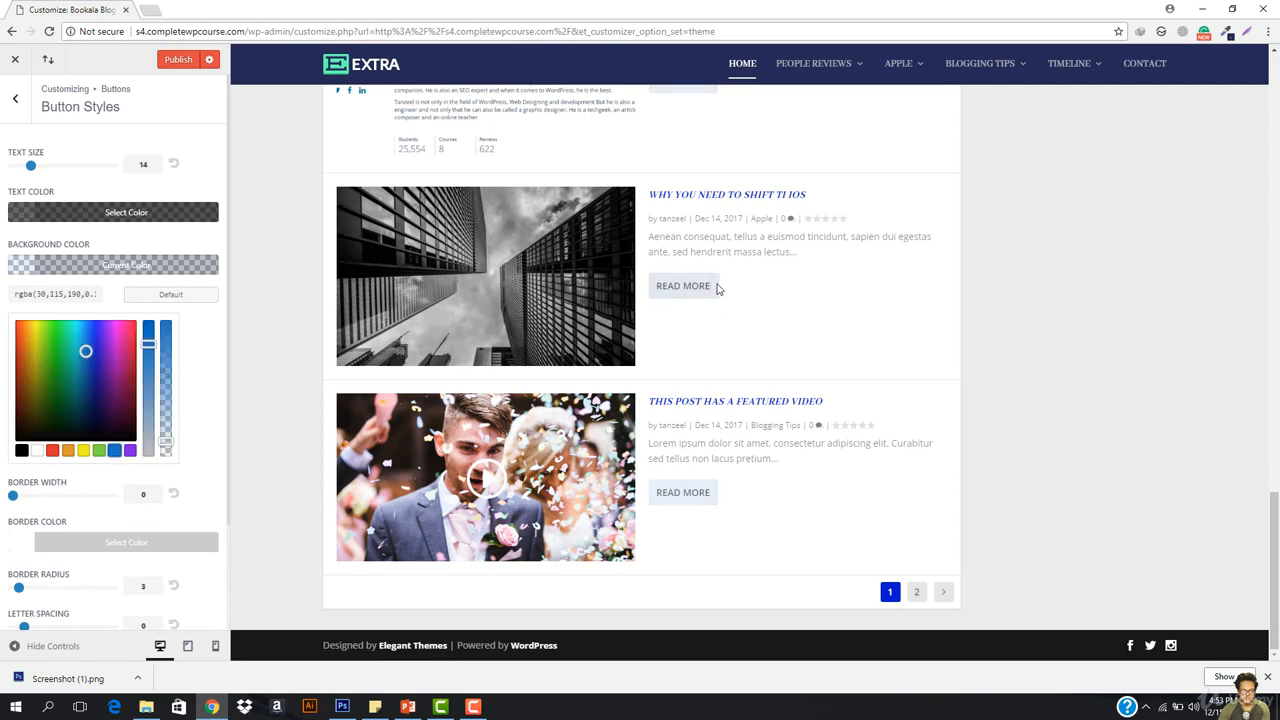
pyautogui.moveTo(148, 345); pyautogui.dragTo(148, 323)
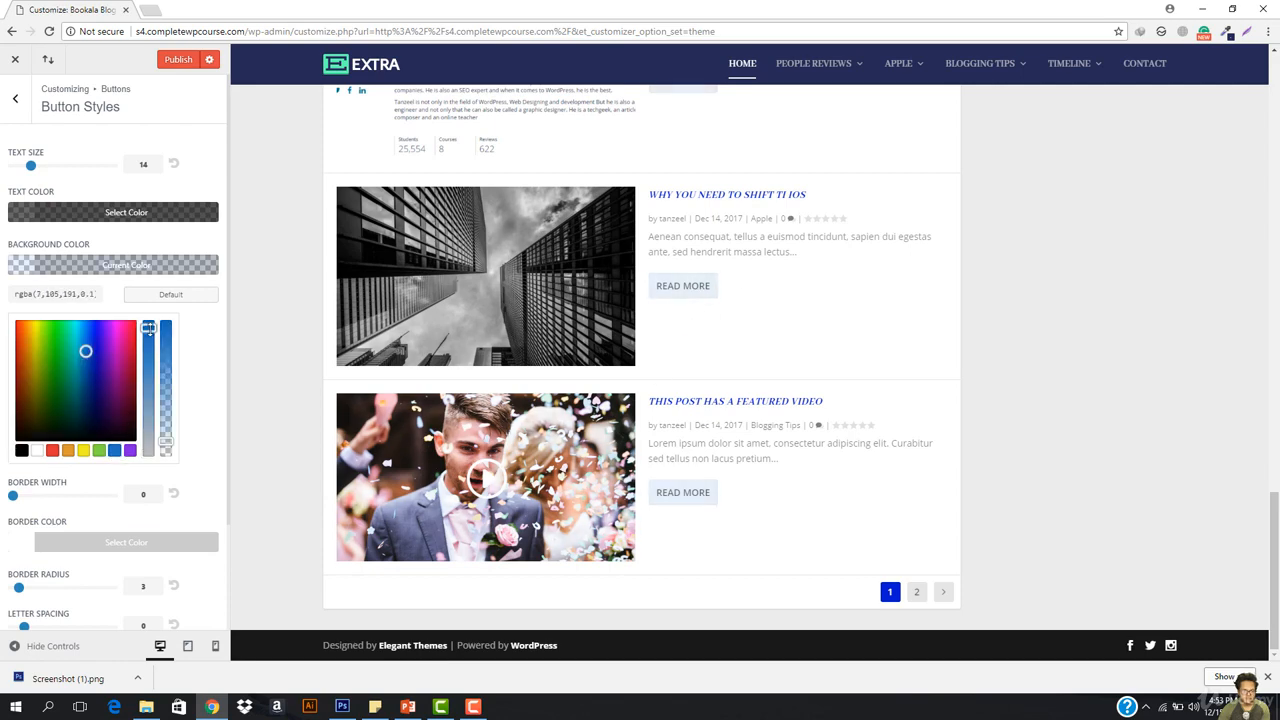
pyautogui.moveTo(160, 450); pyautogui.dragTo(166, 366)
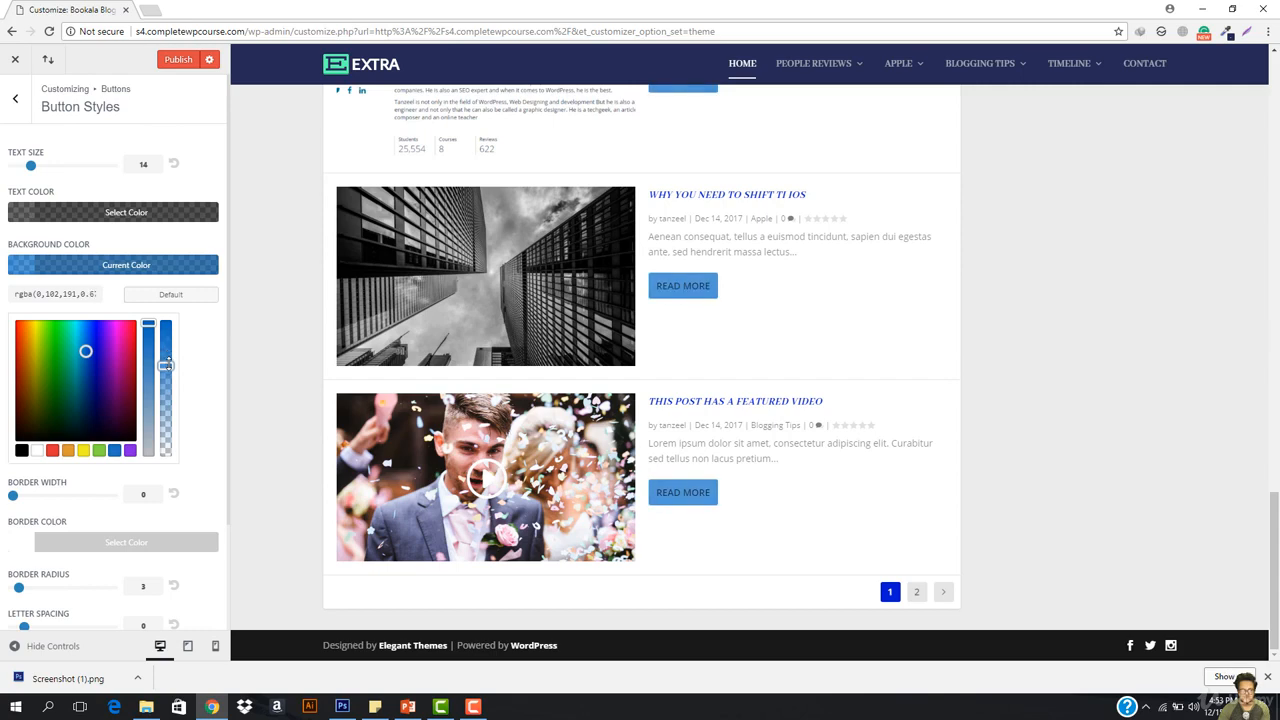
pyautogui.scroll(2, 517, 381)
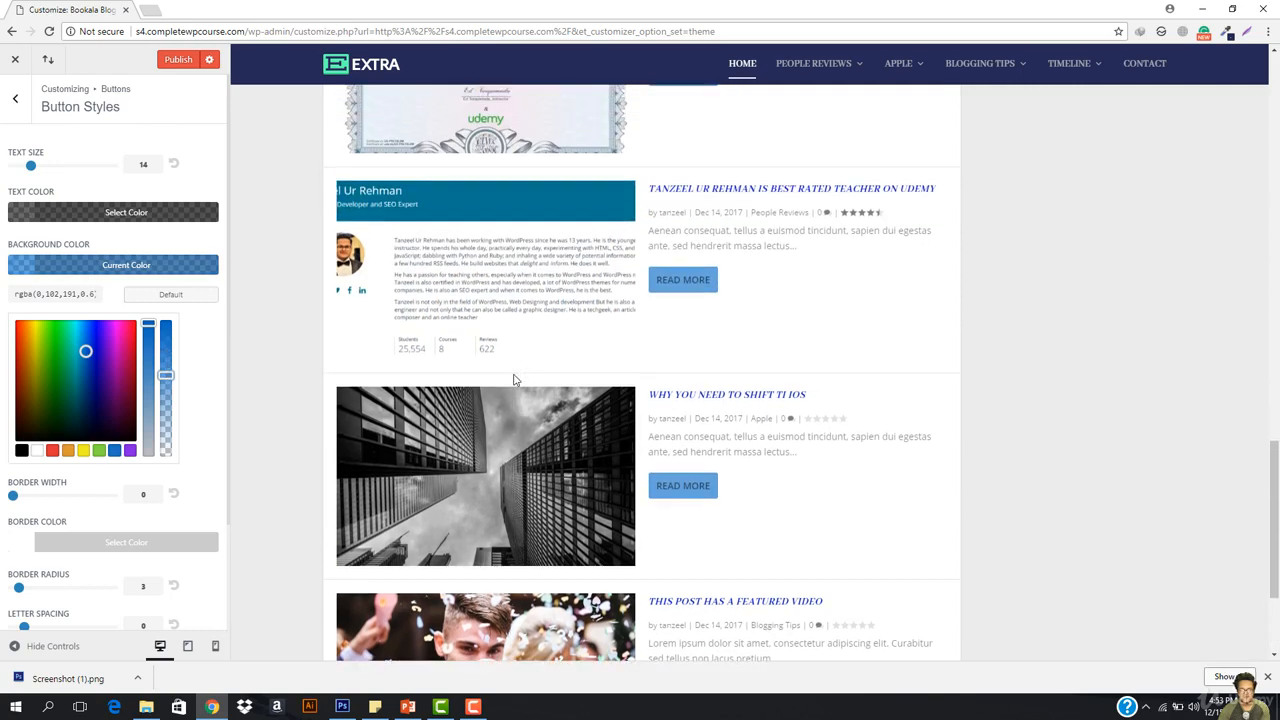
pyautogui.moveTo(163, 373); pyautogui.dragTo(168, 419)
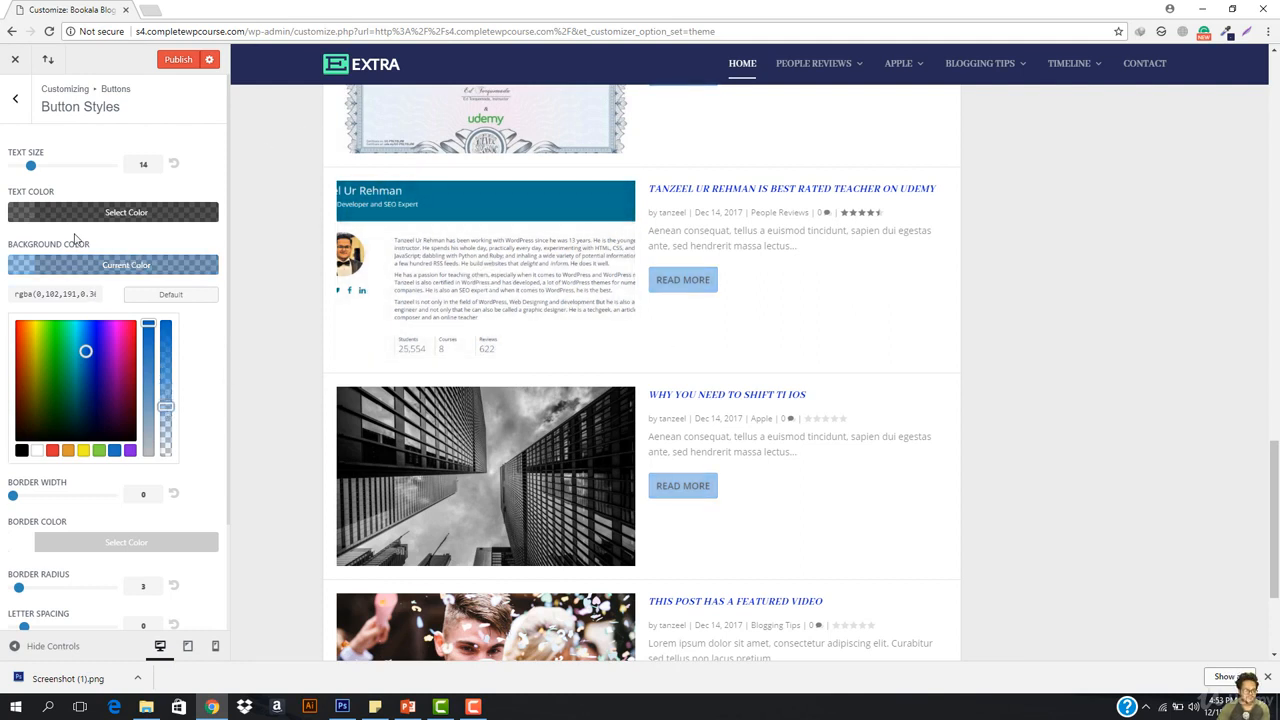
# Step: Try a button border width of 8 and reset the border width to its default
pyautogui.scroll(-2, 100, 330)
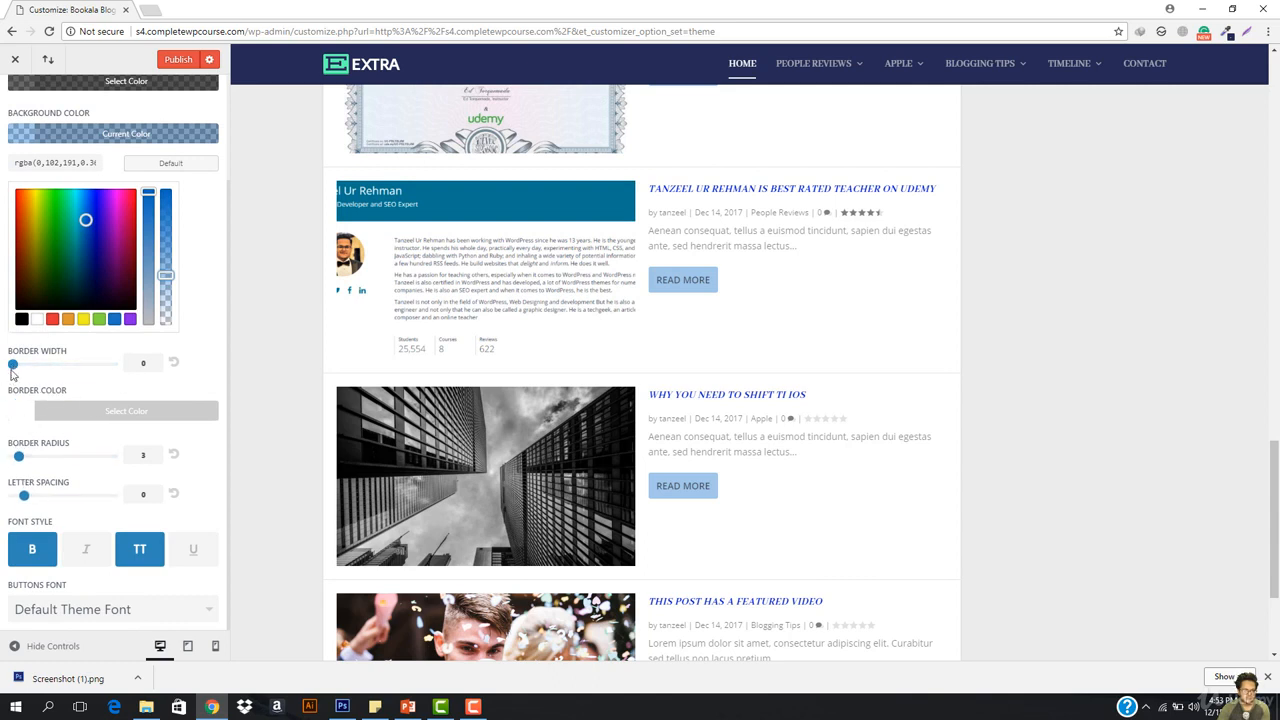
pyautogui.moveTo(13, 366); pyautogui.dragTo(103, 368)
pyautogui.click(162, 369)
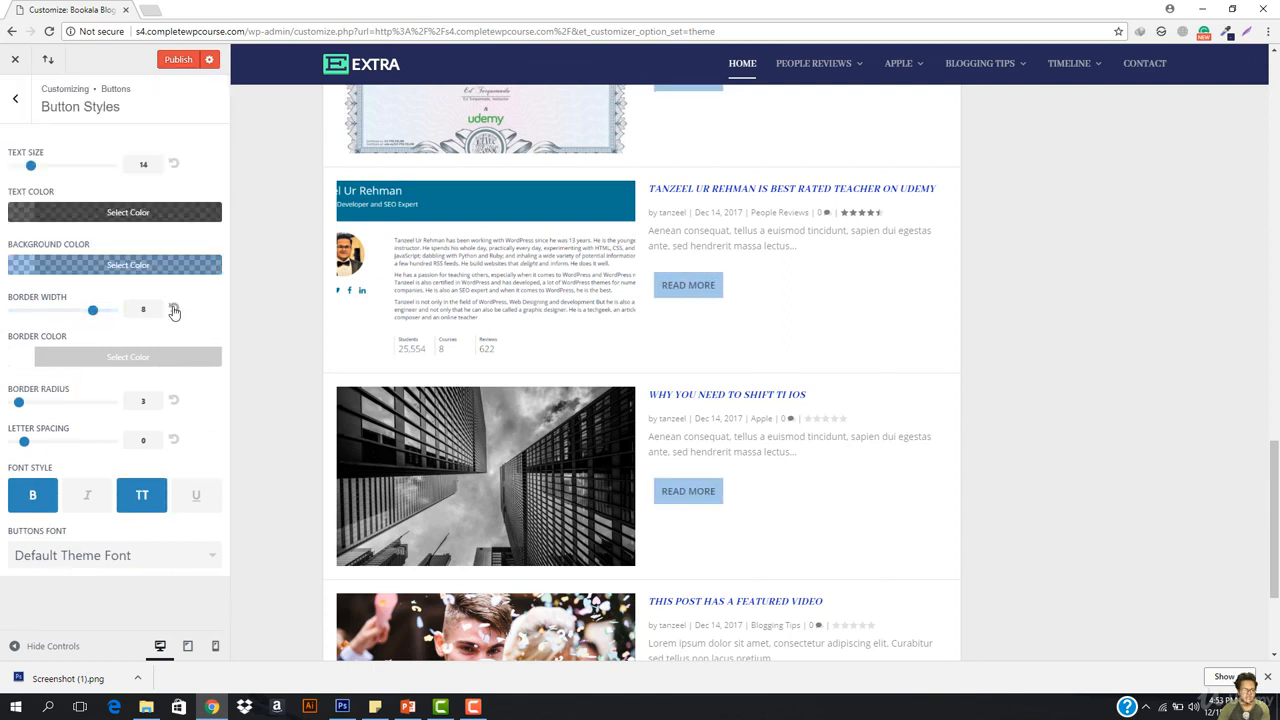
pyautogui.click(174, 311)
# Step: Set the buttons' border radius to 13 and return to the Buttons settings
pyautogui.moveTo(19, 402); pyautogui.dragTo(53, 409)
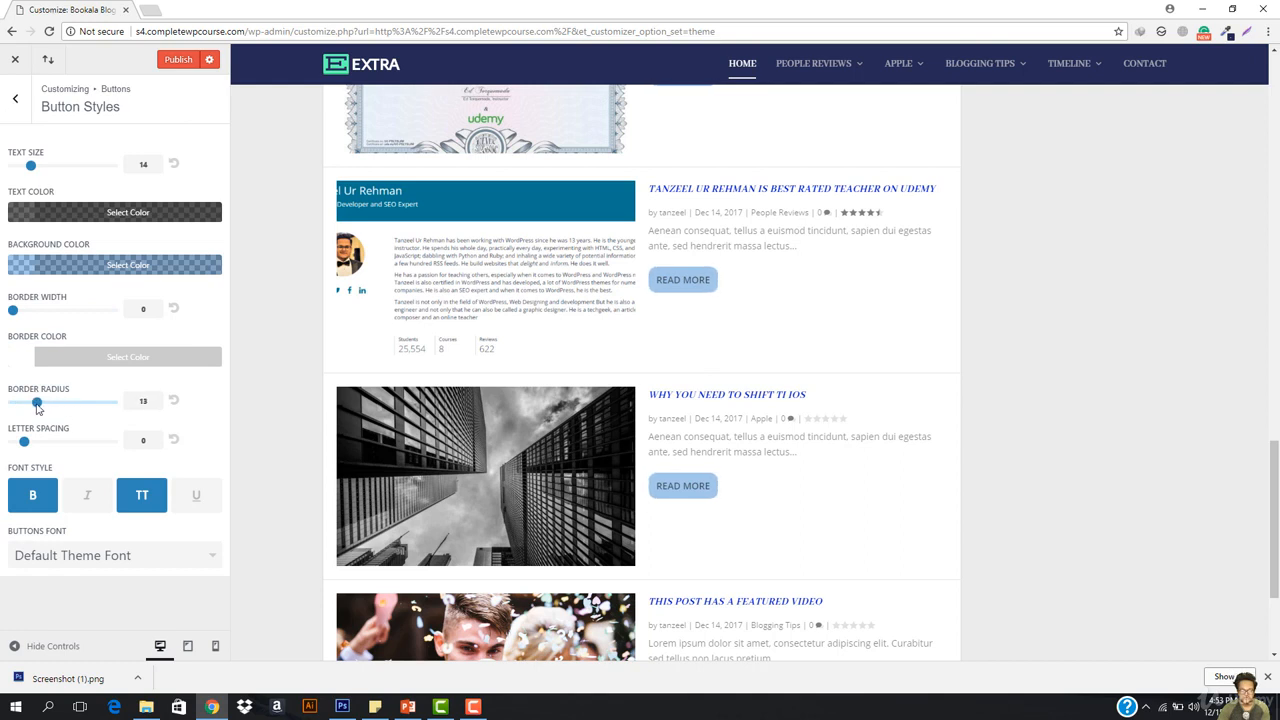
pyautogui.click(15, 98)
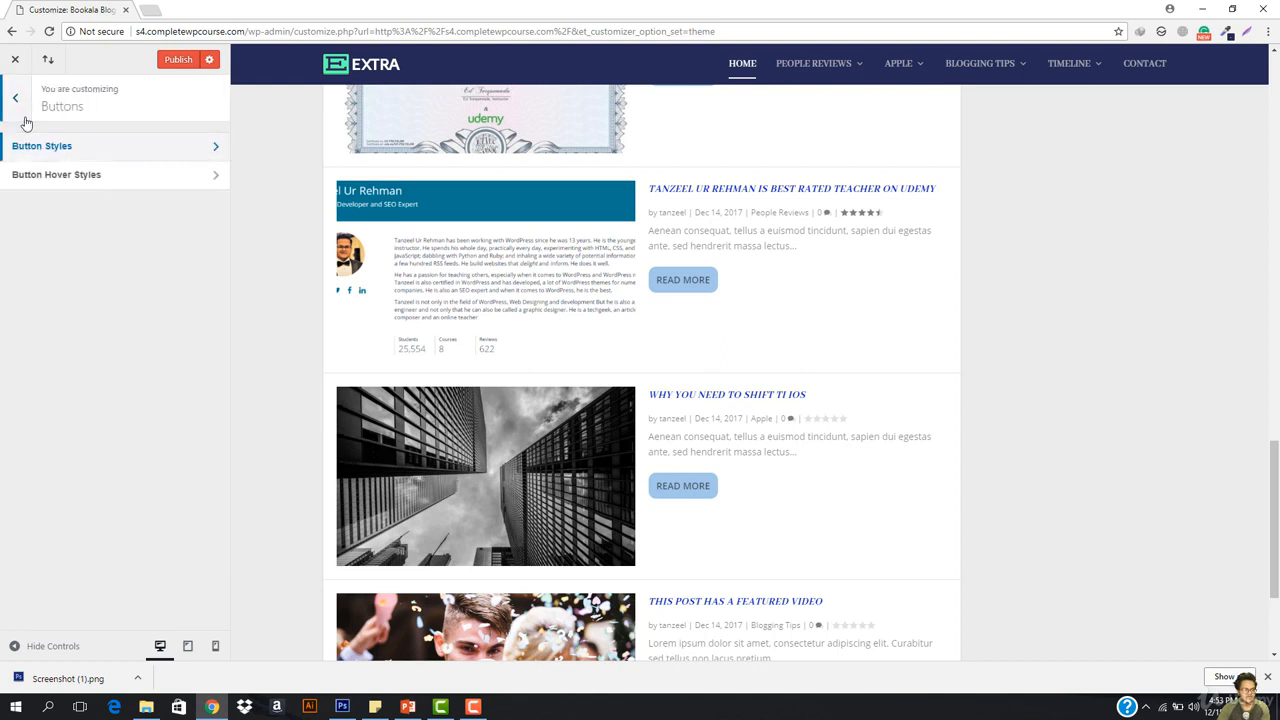
# Step: Set the border color in the Button Hover Styles to black, #000000
pyautogui.click(55, 175)
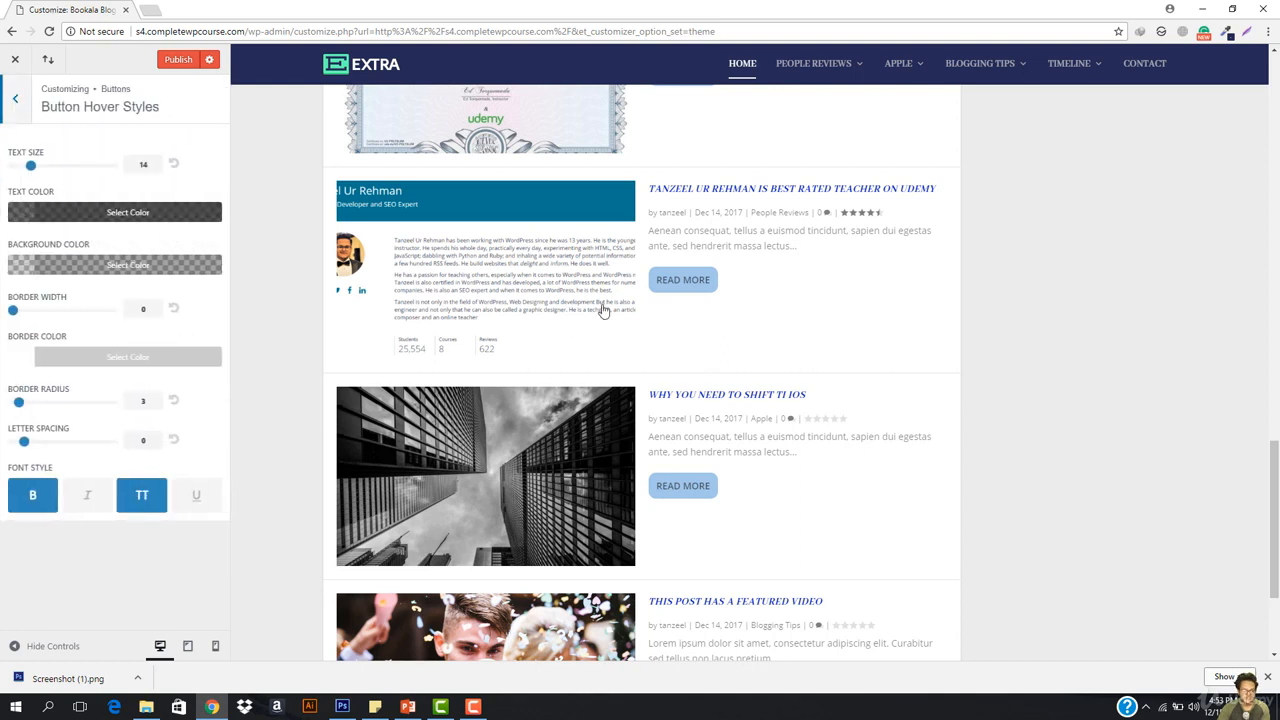
pyautogui.click(117, 358)
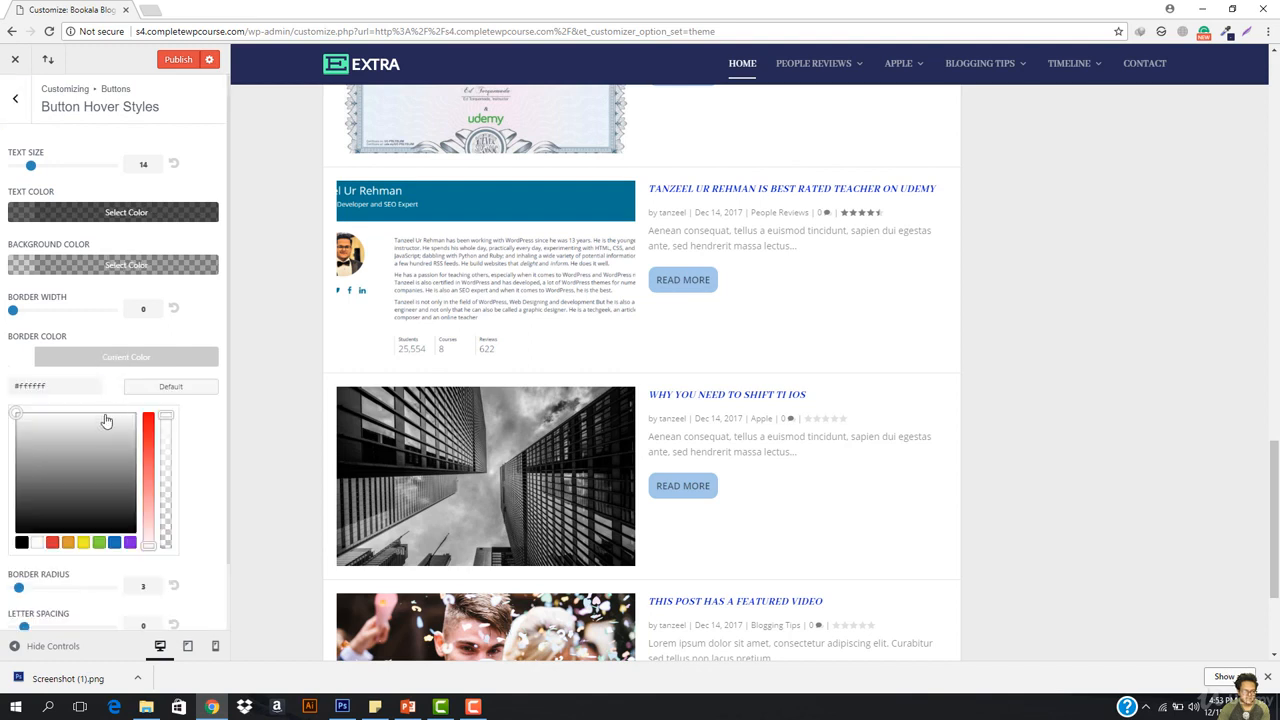
pyautogui.click(22, 542)
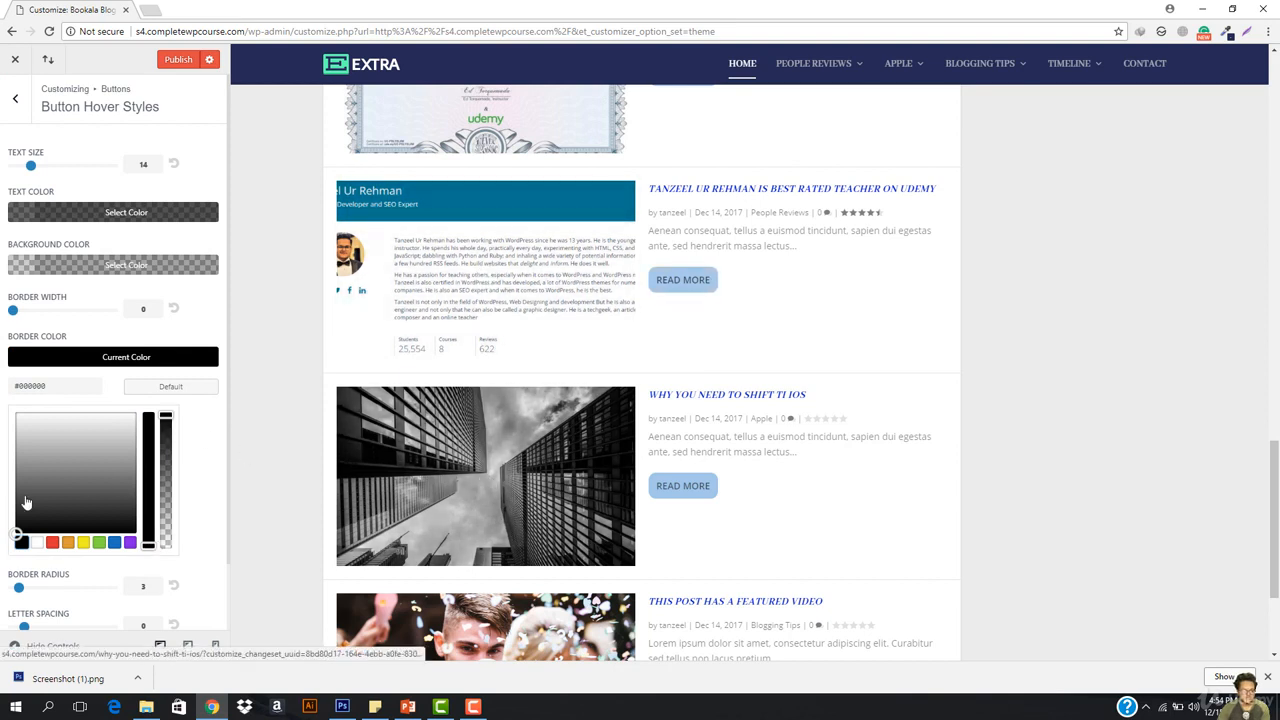
pyautogui.scroll(-2, 25, 480)
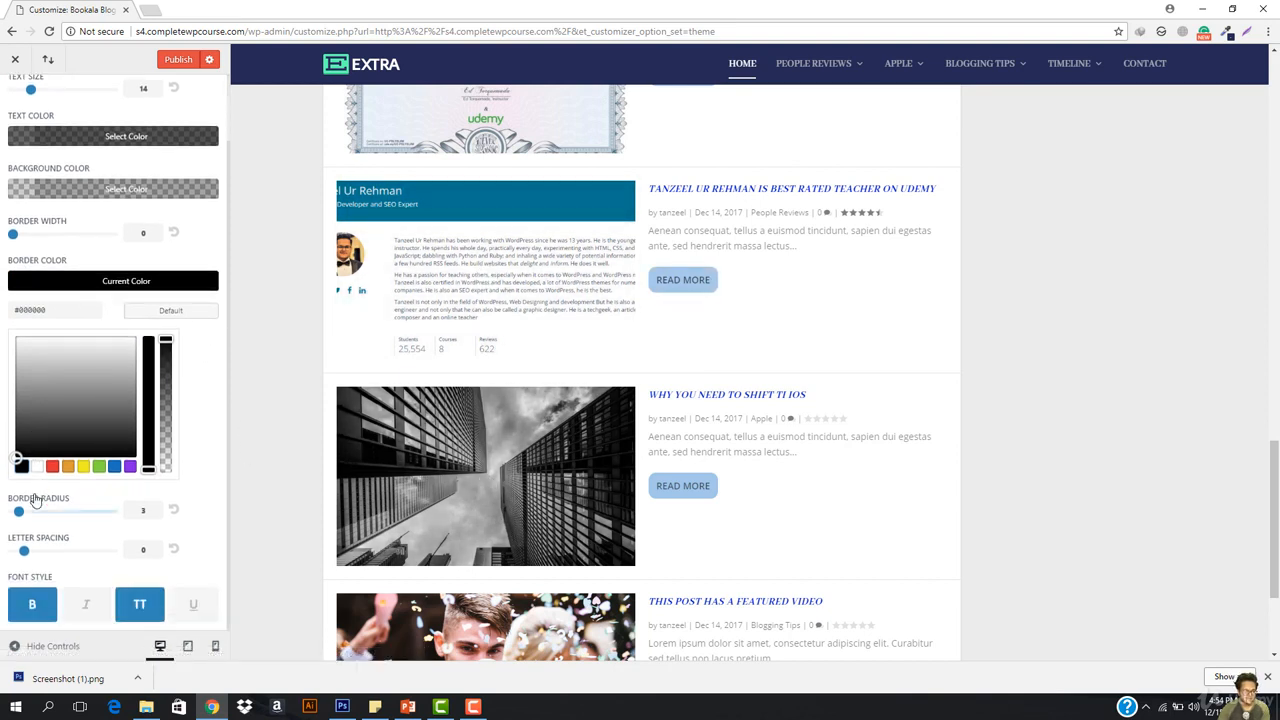
pyautogui.scroll(2, 64, 240)
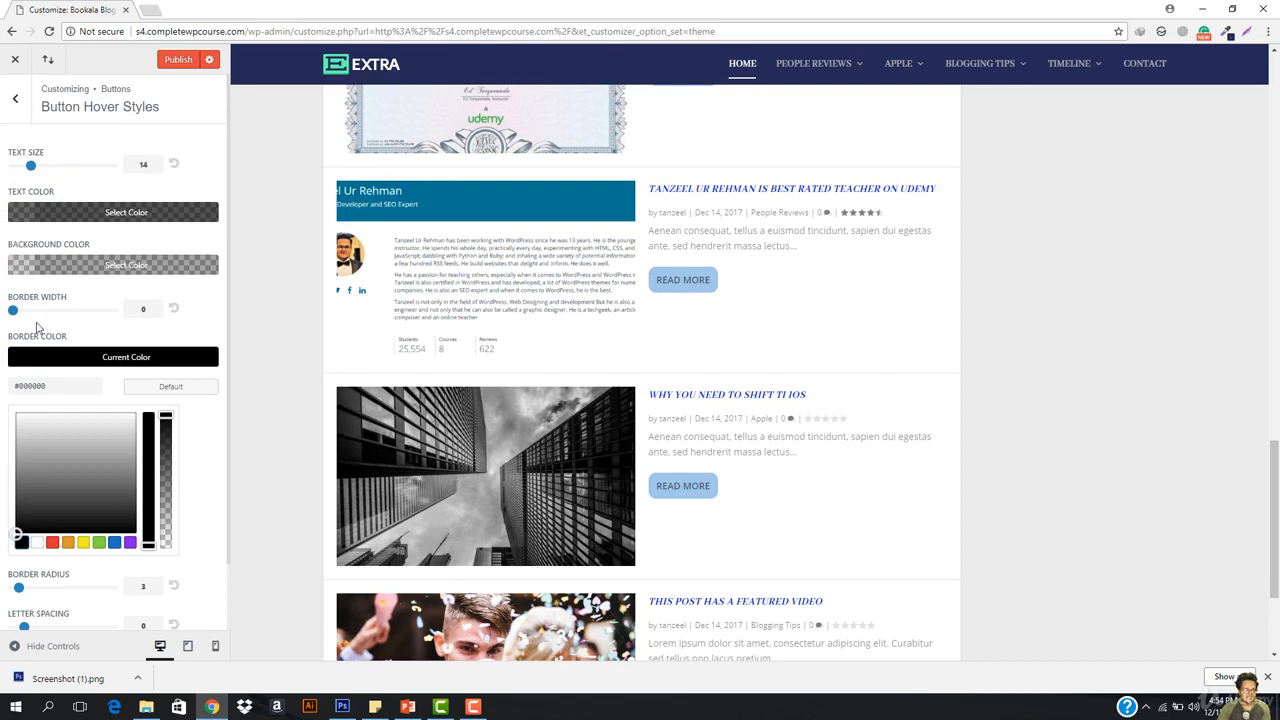
# Step: Set the border radius in the Button Hover Styles to 50 and return to the main customizer settings
pyautogui.moveTo(14, 310)
pyautogui.mouseDown()
pyautogui.moveTo(114, 310)
pyautogui.moveTo(2, 330)
pyautogui.mouseUp()
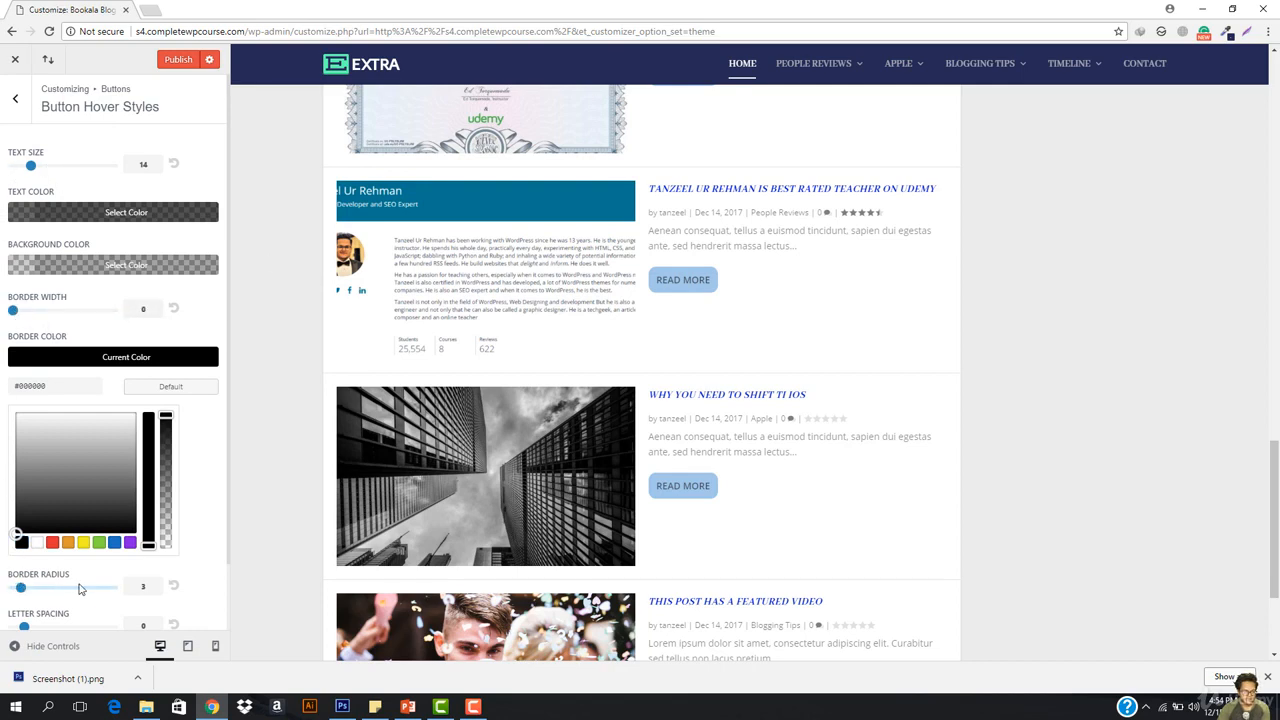
pyautogui.moveTo(80, 589); pyautogui.dragTo(113, 587)
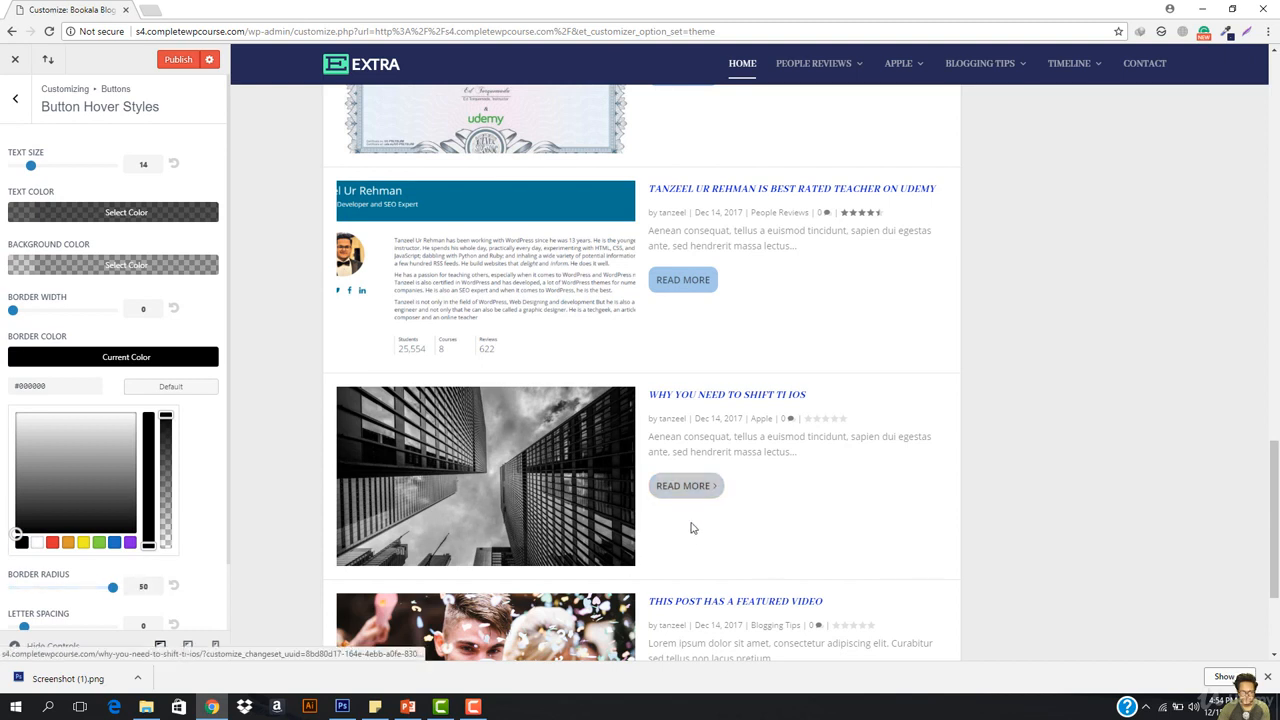
pyautogui.click(32, 108)
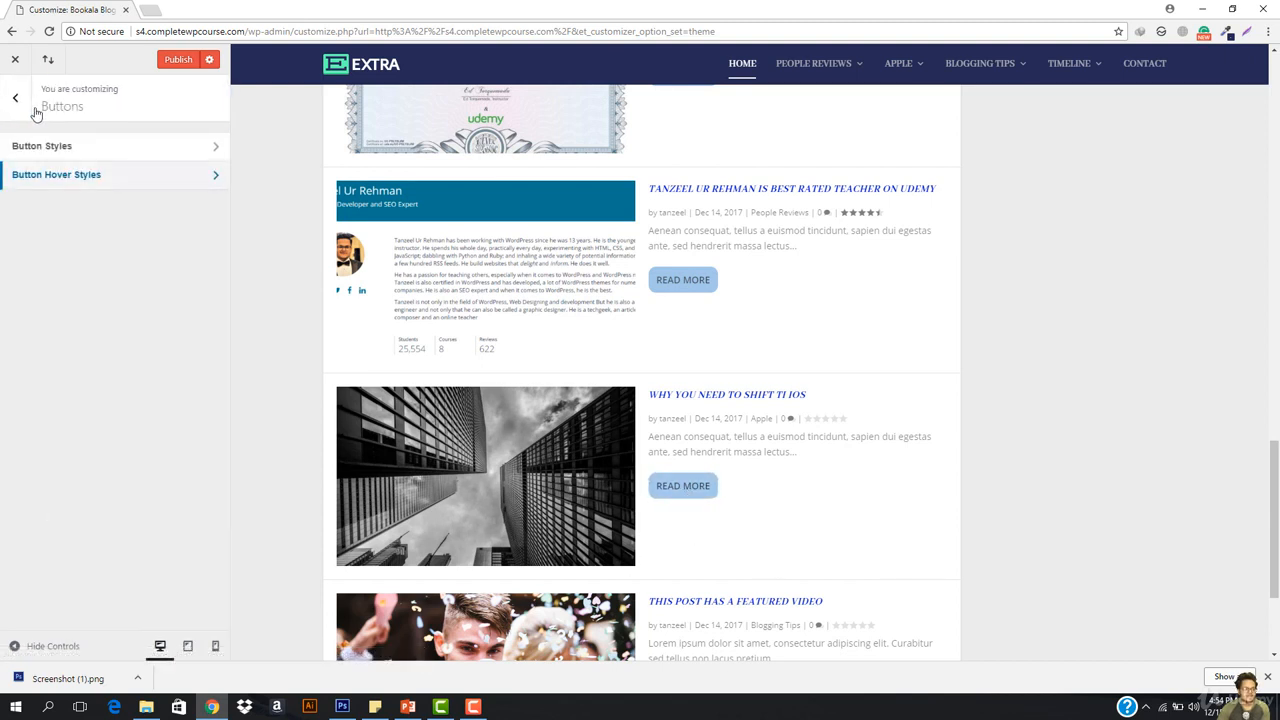
pyautogui.click(15, 106)
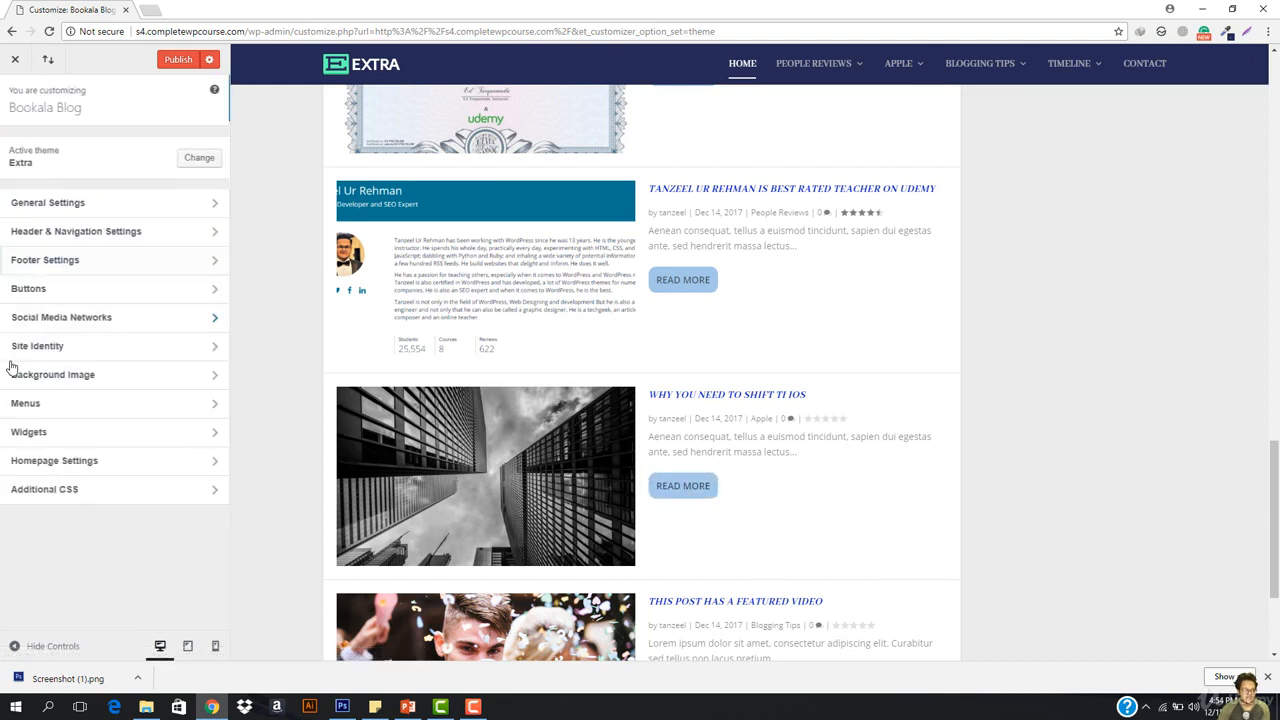
# Step: In the Social Media Networks settings, enter # as the Google+, Pinterest and WordPress URLs
pyautogui.click(51, 326)
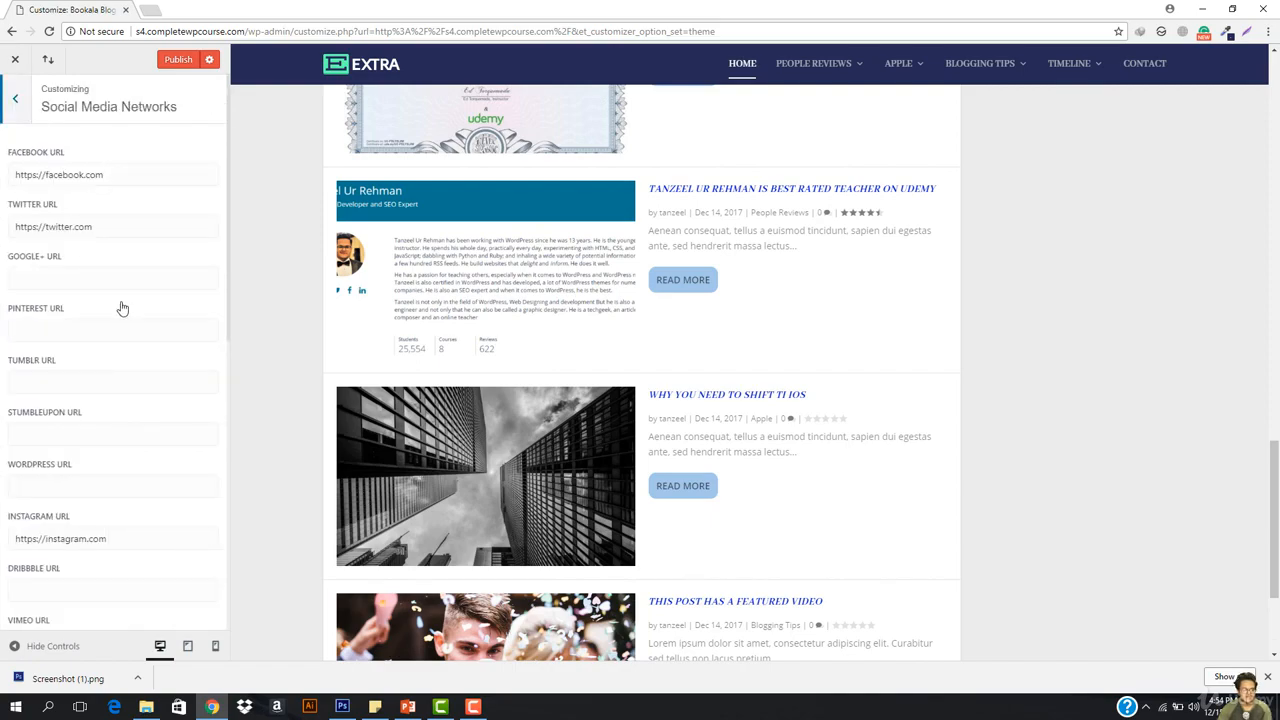
pyautogui.scroll(15, 690, 285)
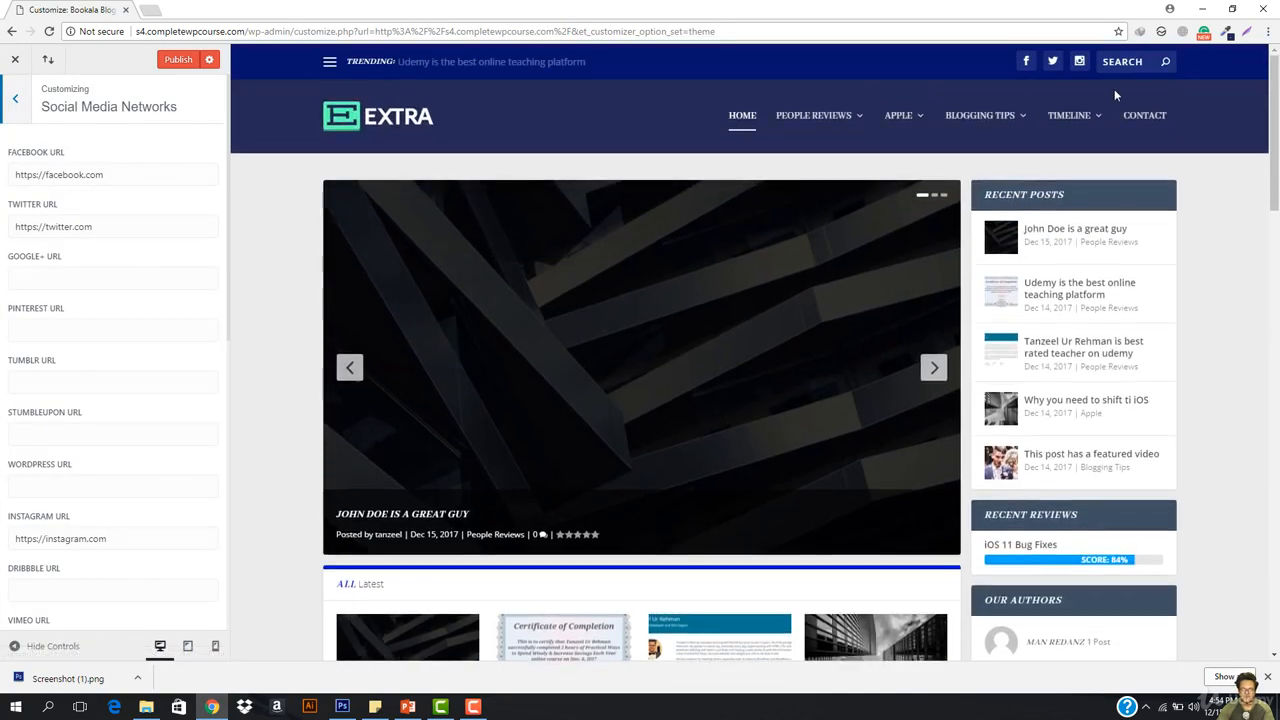
pyautogui.click(63, 280)
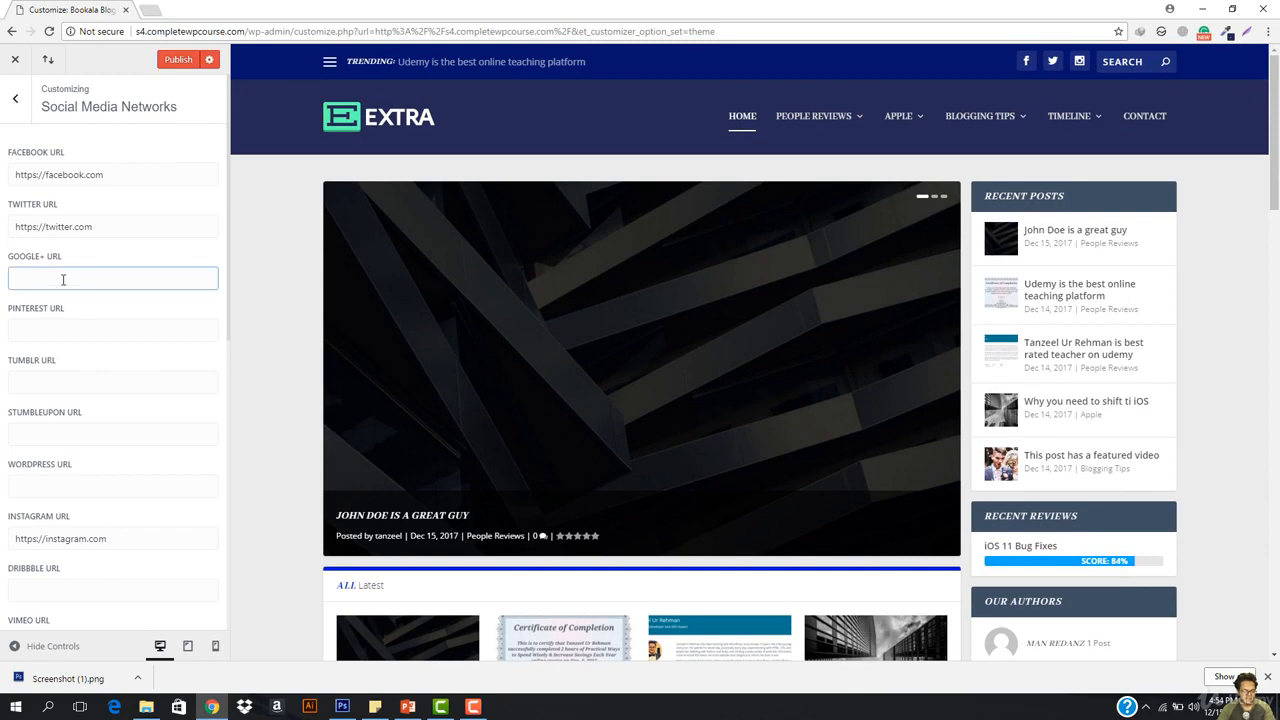
pyautogui.write('#')
pyautogui.click(44, 330)
pyautogui.write('#')
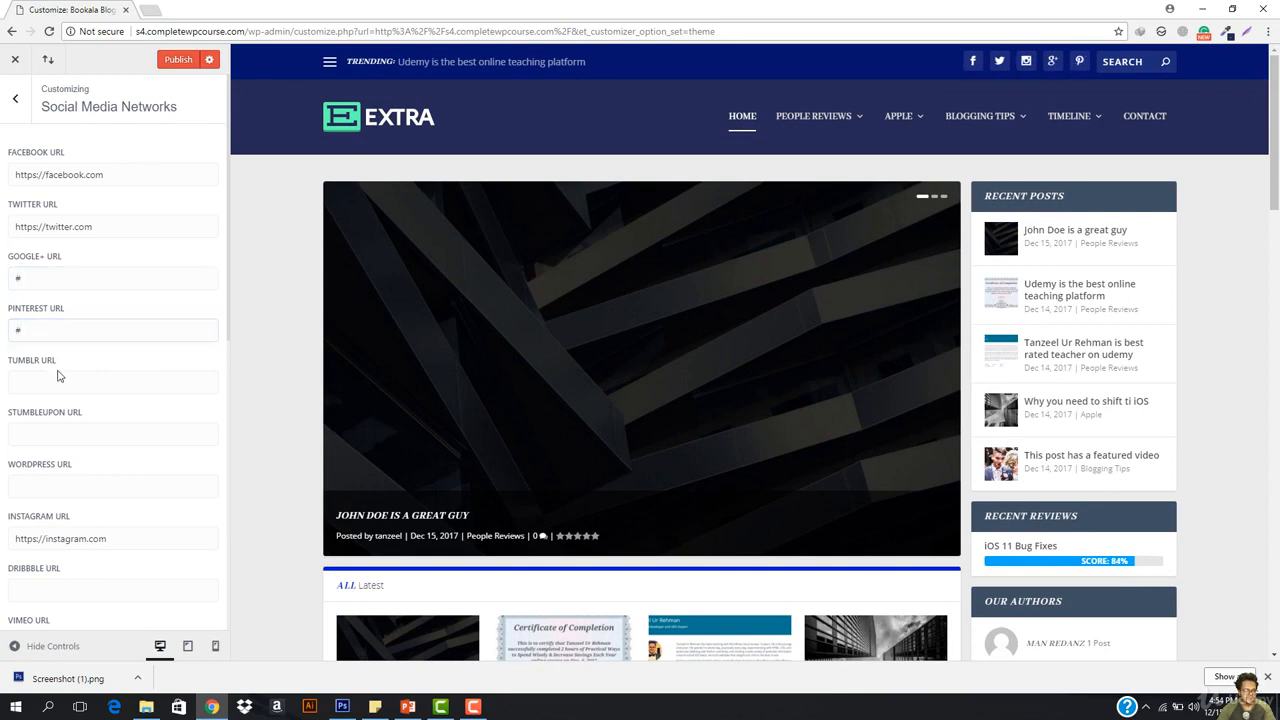
pyautogui.click(54, 400)
pyautogui.click(36, 483)
pyautogui.write('#')
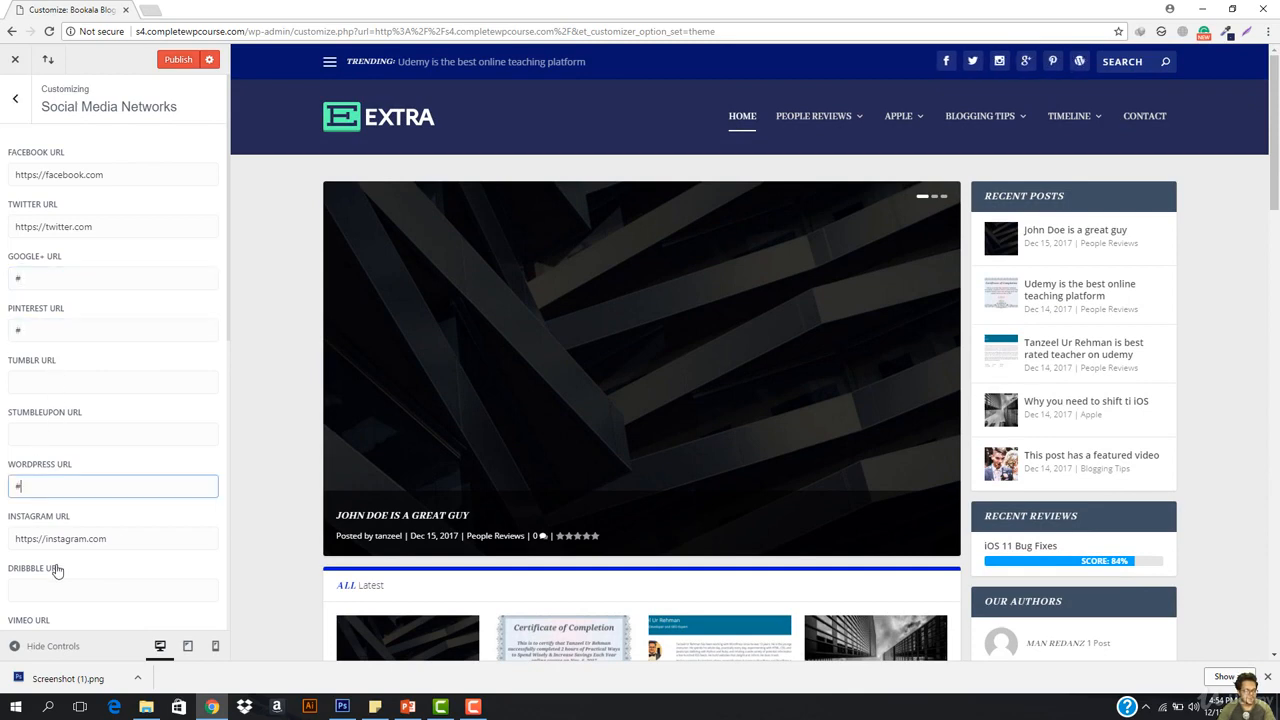
# Step: Enter # as the Vimeo, LinkedIn and RSS URLs and leave the Social Media Networks settings
pyautogui.scroll(-2, 76, 549)
pyautogui.scroll(-1, 73, 478)
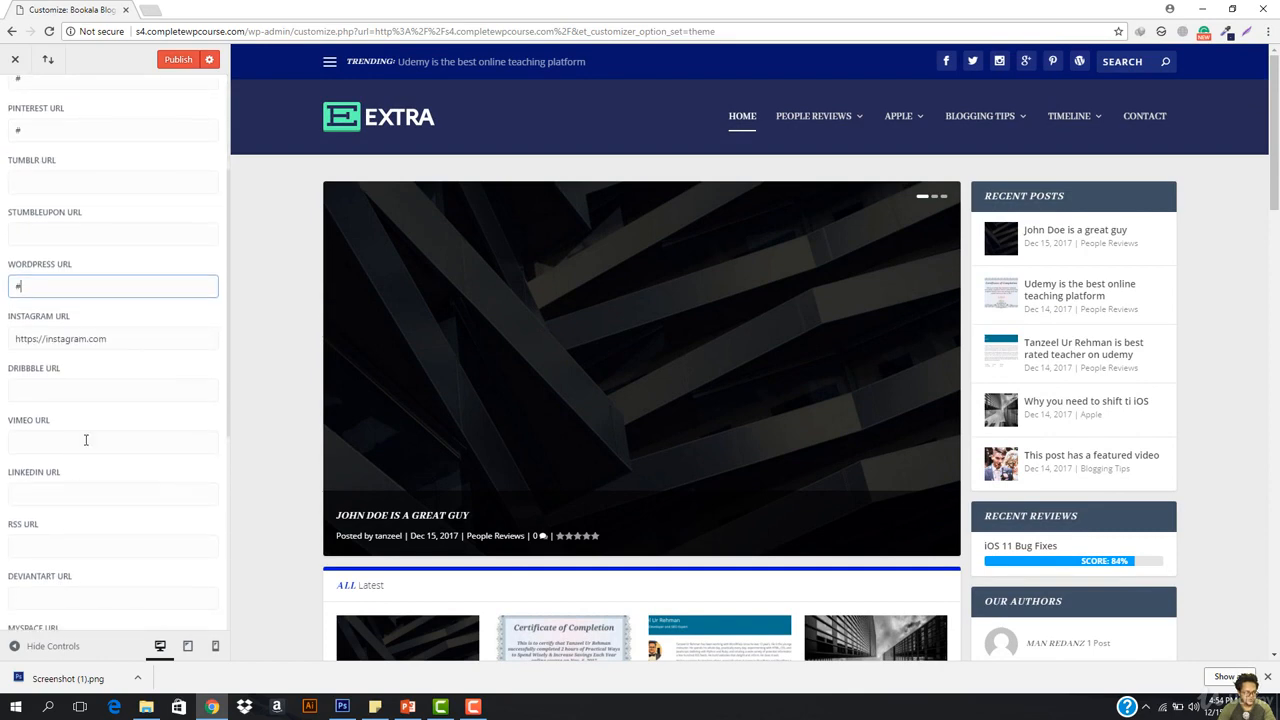
pyautogui.click(82, 441)
pyautogui.write('#')
pyautogui.click(71, 508)
pyautogui.write('#')
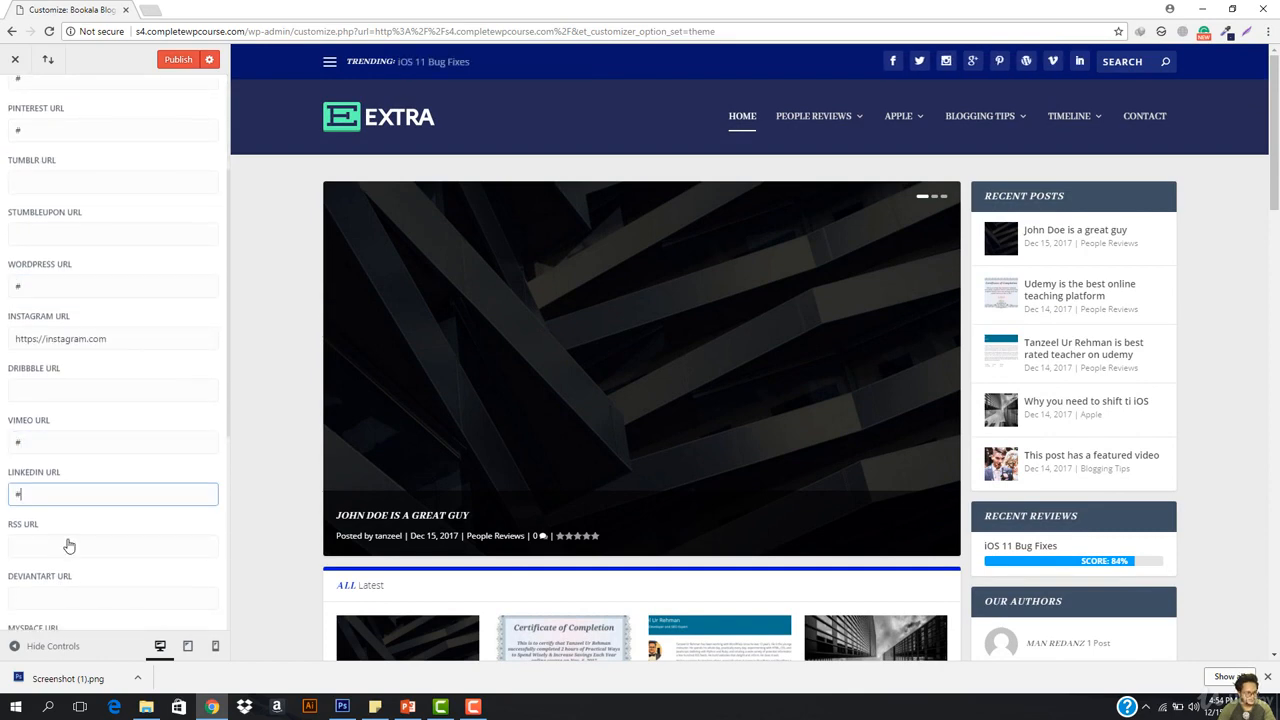
pyautogui.click(55, 606)
pyautogui.click(75, 547)
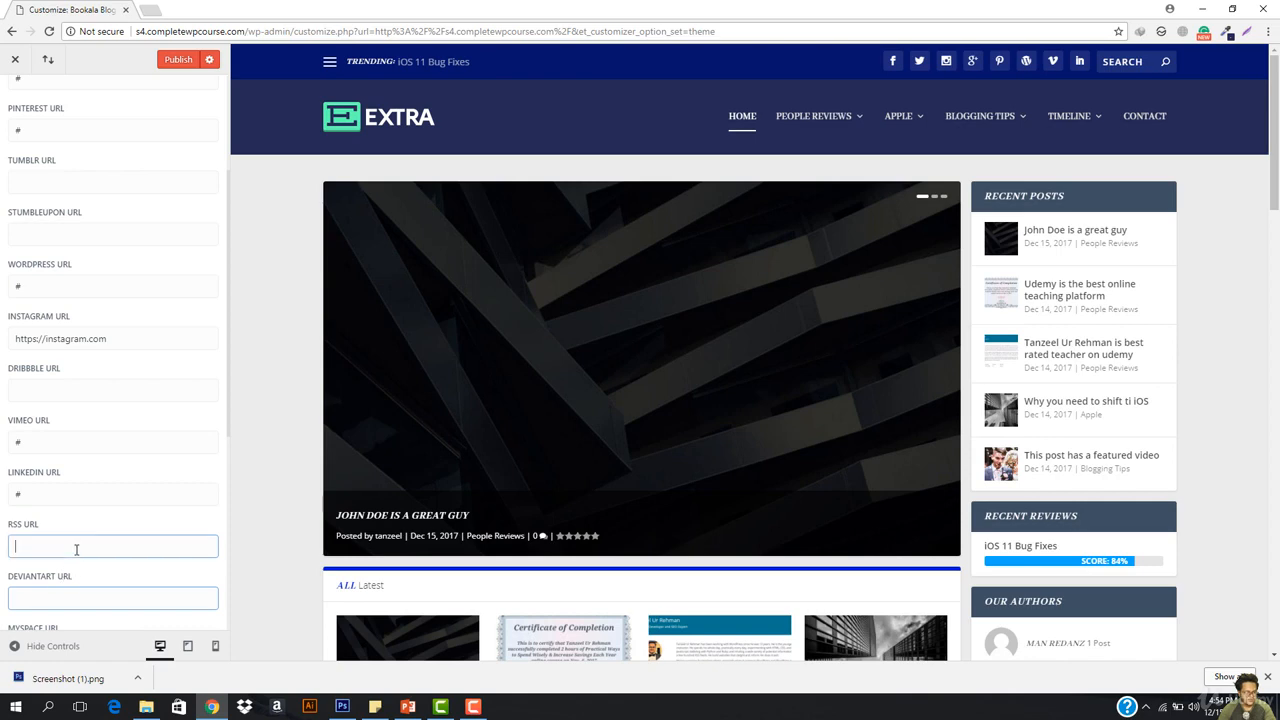
pyautogui.write('#')
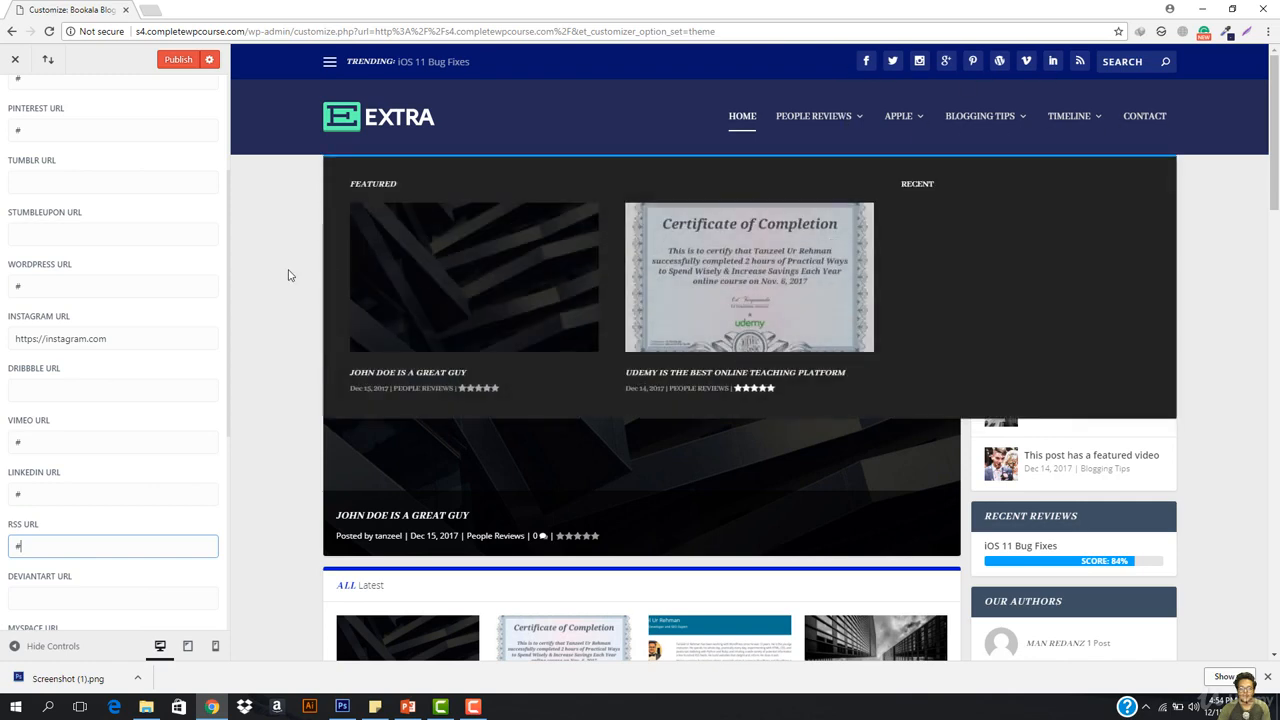
pyautogui.scroll(2, 27, 166)
pyautogui.scroll(1, 27, 166)
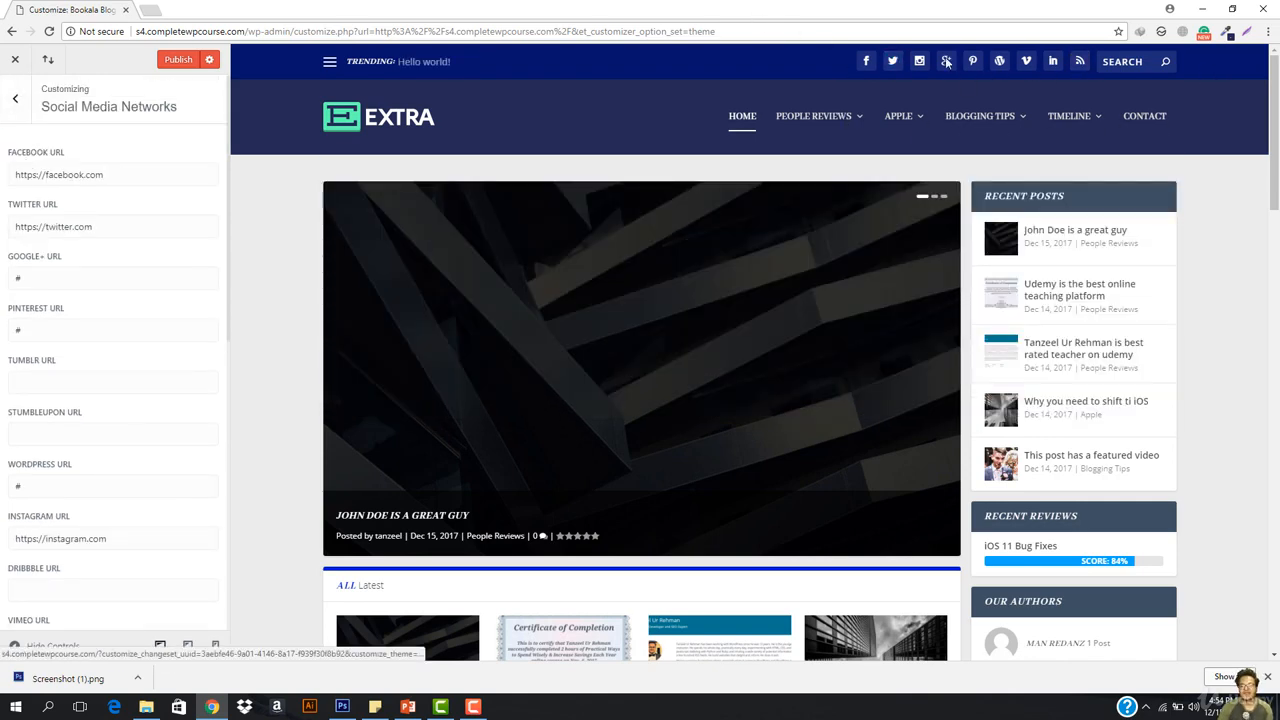
pyautogui.click(15, 98)
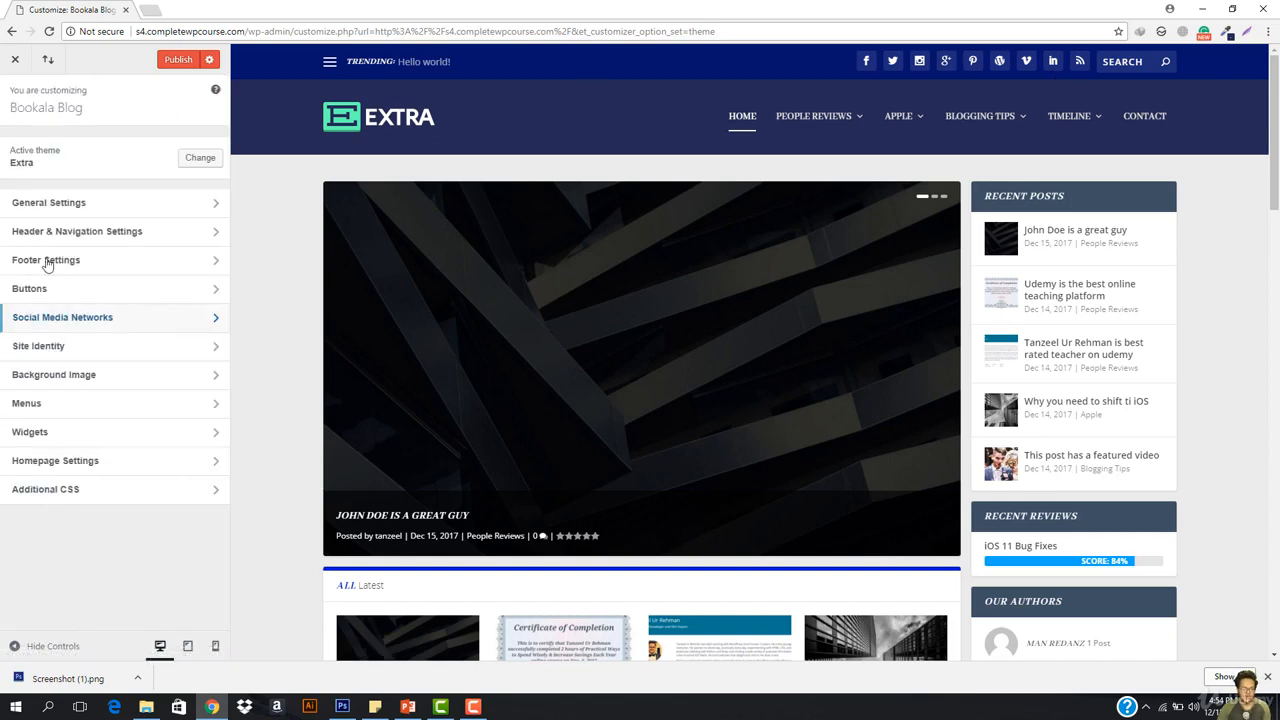
# Step: In the Site Identity settings, choose Untitled-1.png from the media library as the site icon image
pyautogui.click(38, 346)
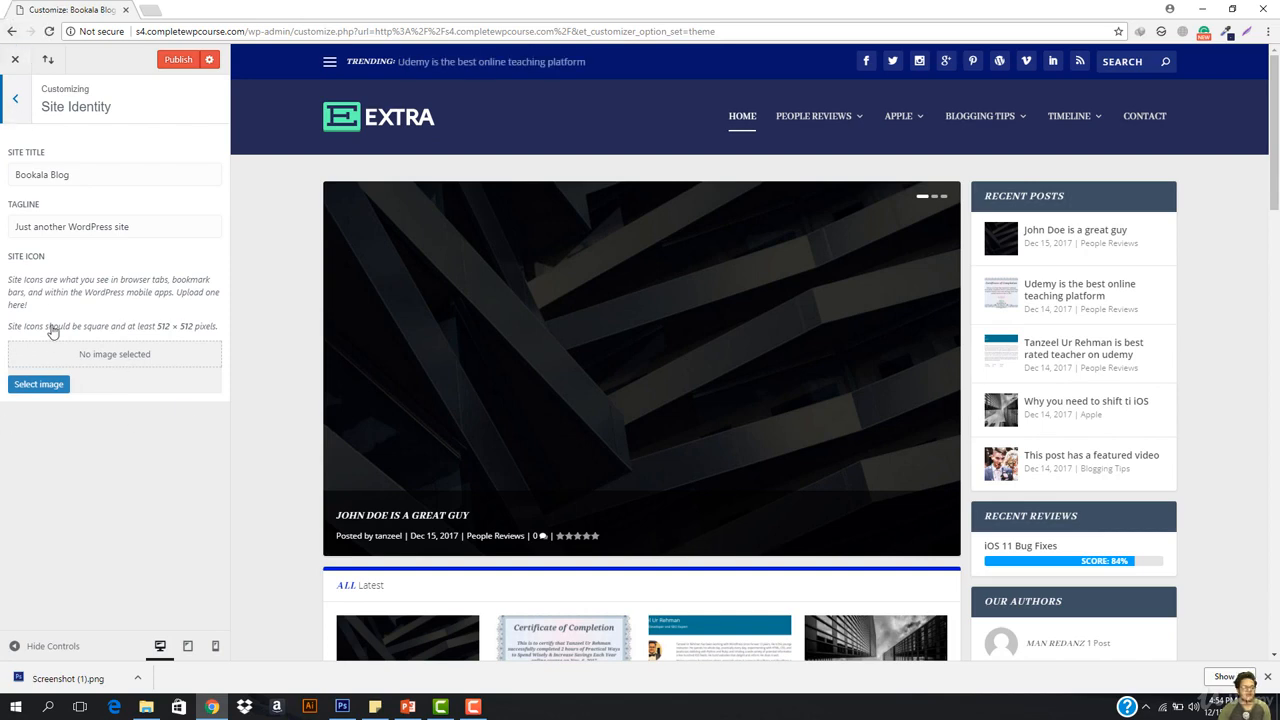
pyautogui.click(55, 384)
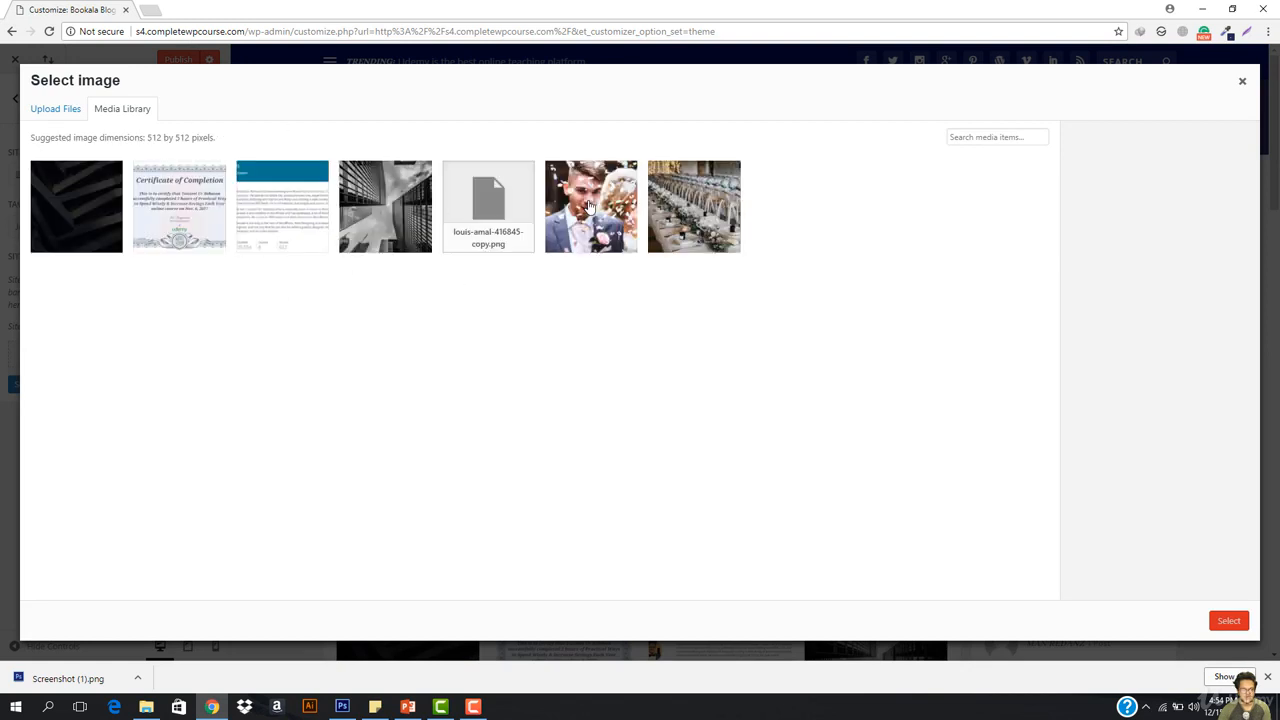
pyautogui.click(614, 216)
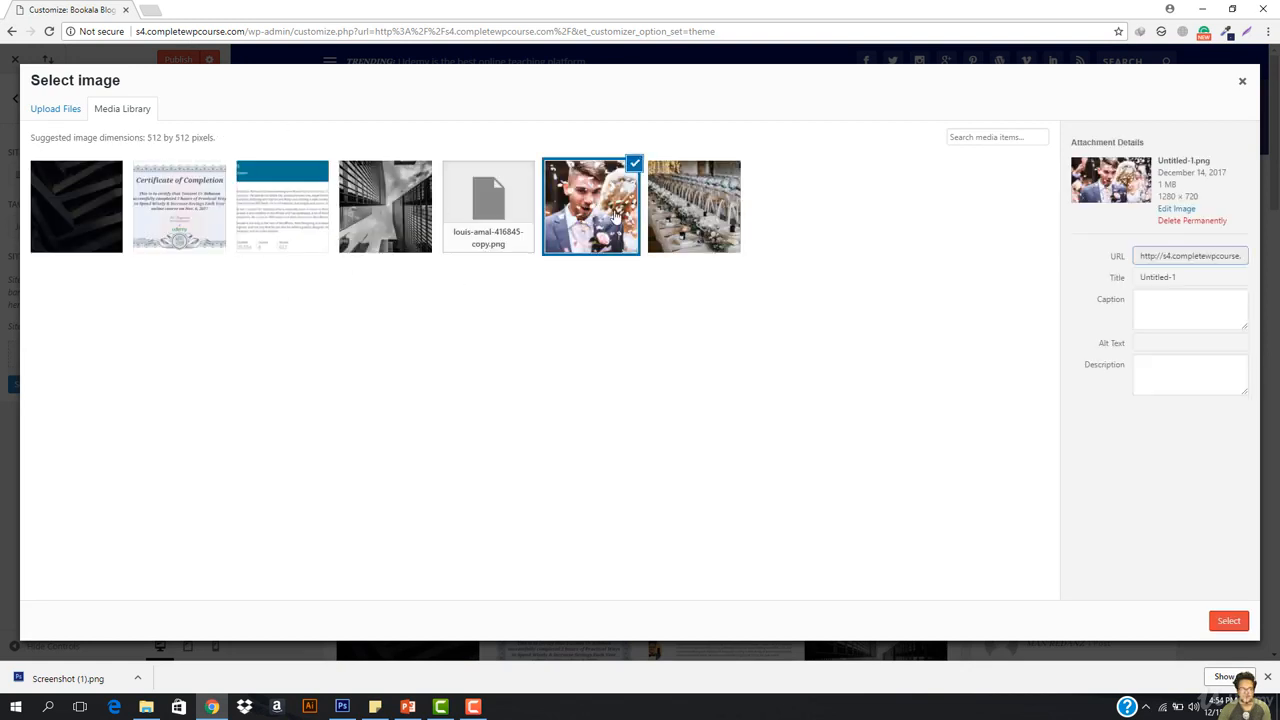
pyautogui.click(1228, 622)
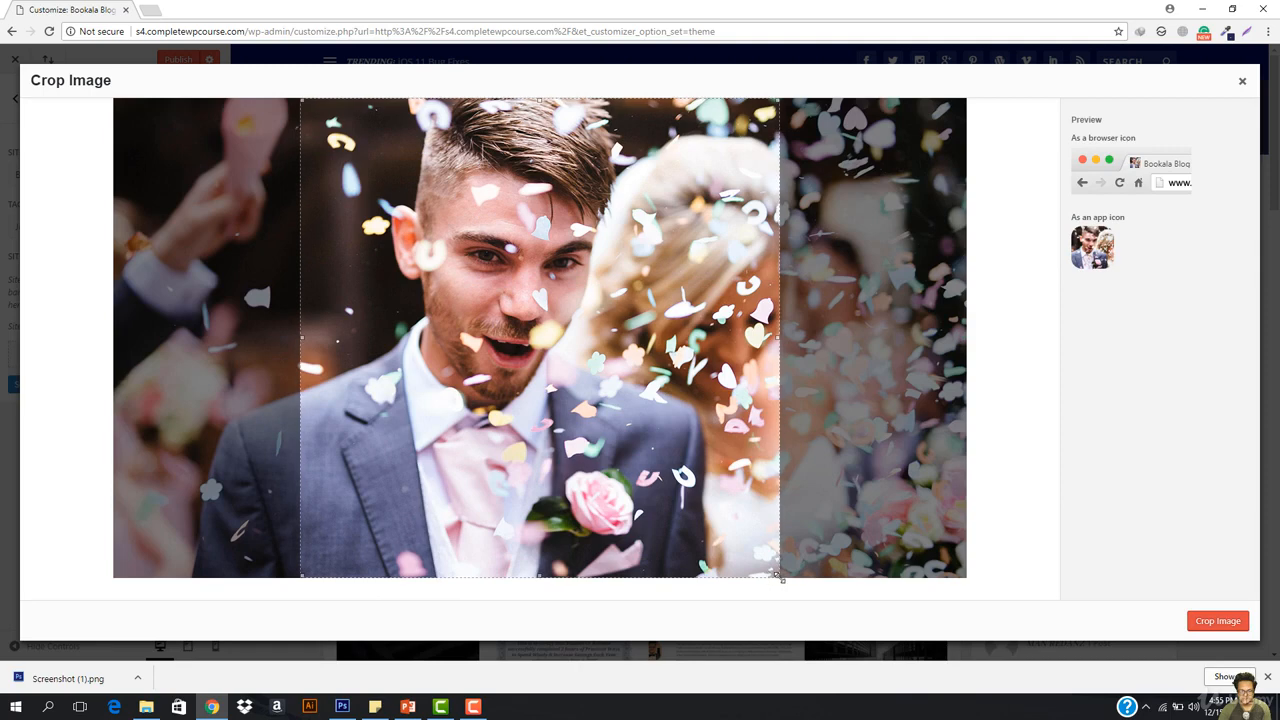
# Step: Crop the site icon image to a smaller square around the man's face and leave the Site Identity settings
pyautogui.moveTo(779, 577); pyautogui.dragTo(636, 438)
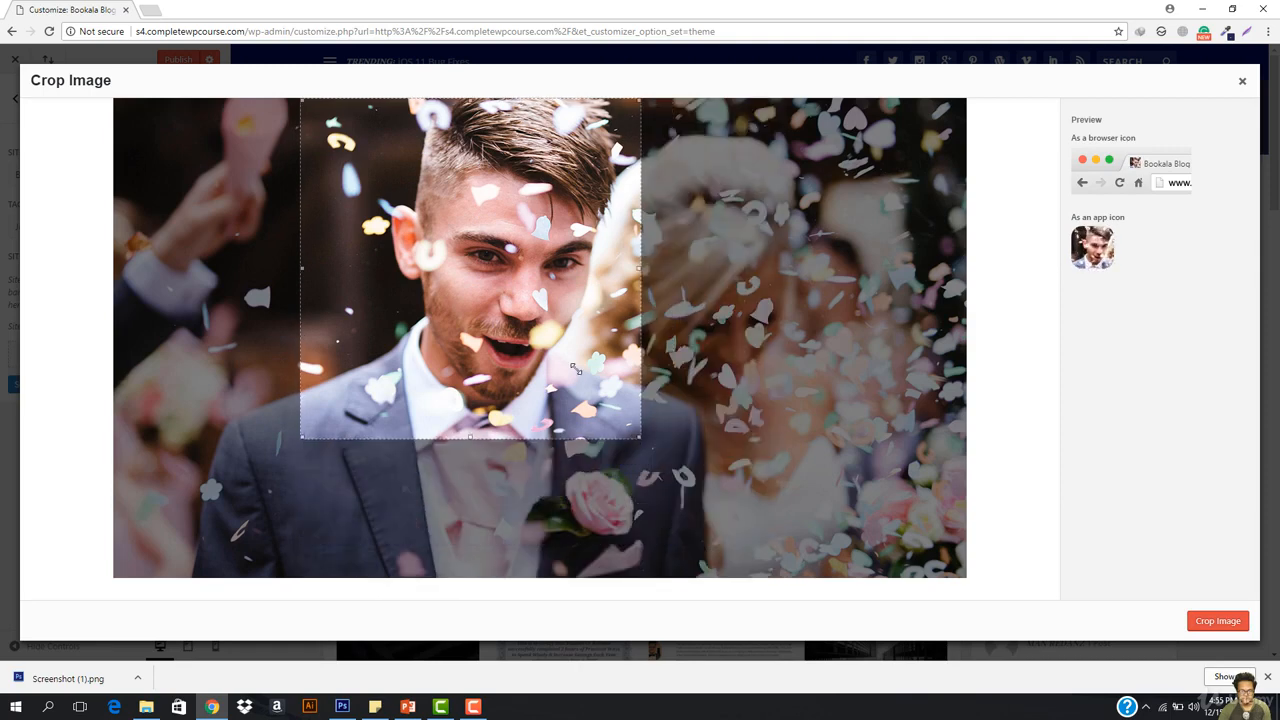
pyautogui.moveTo(438, 284); pyautogui.dragTo(486, 283)
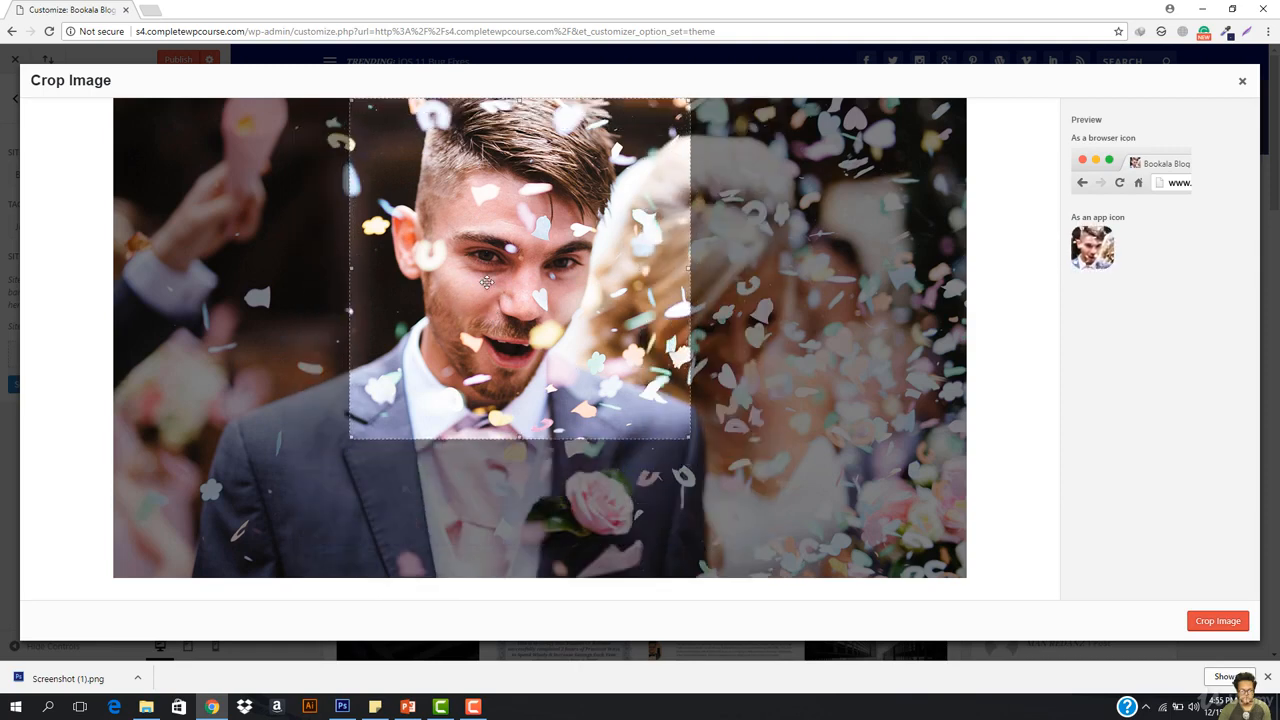
pyautogui.click(1196, 621)
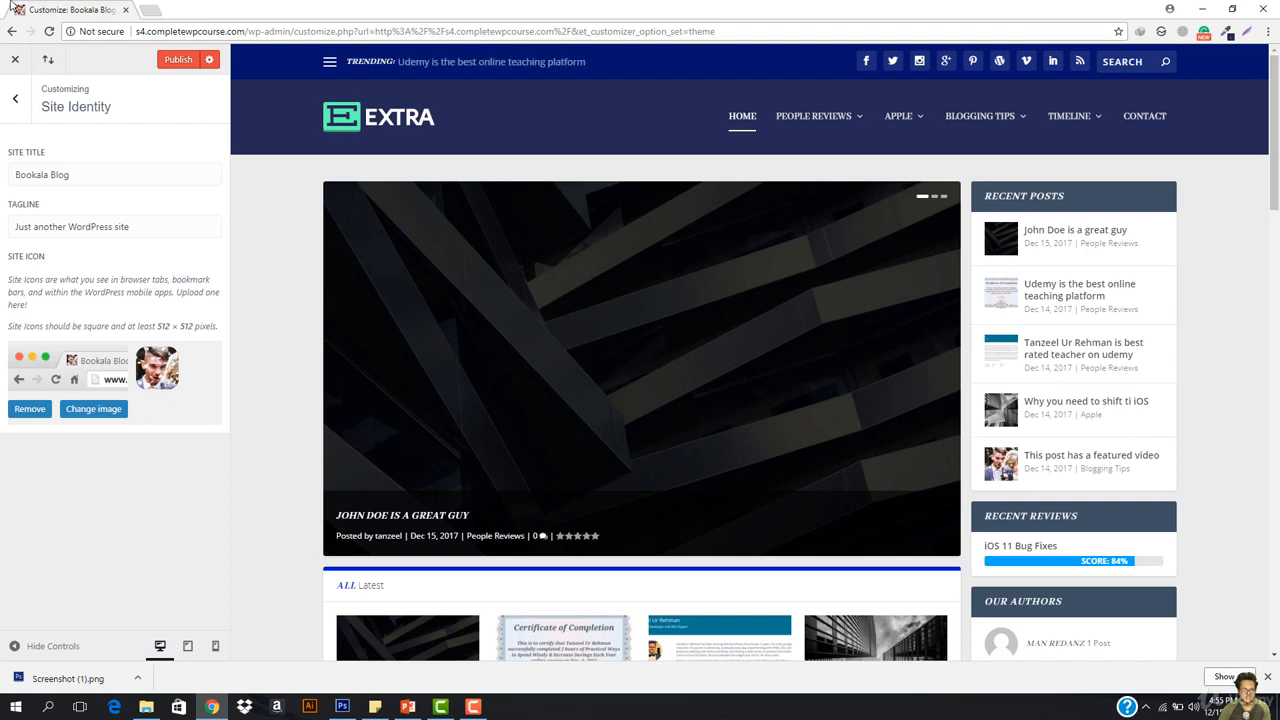
pyautogui.click(12, 99)
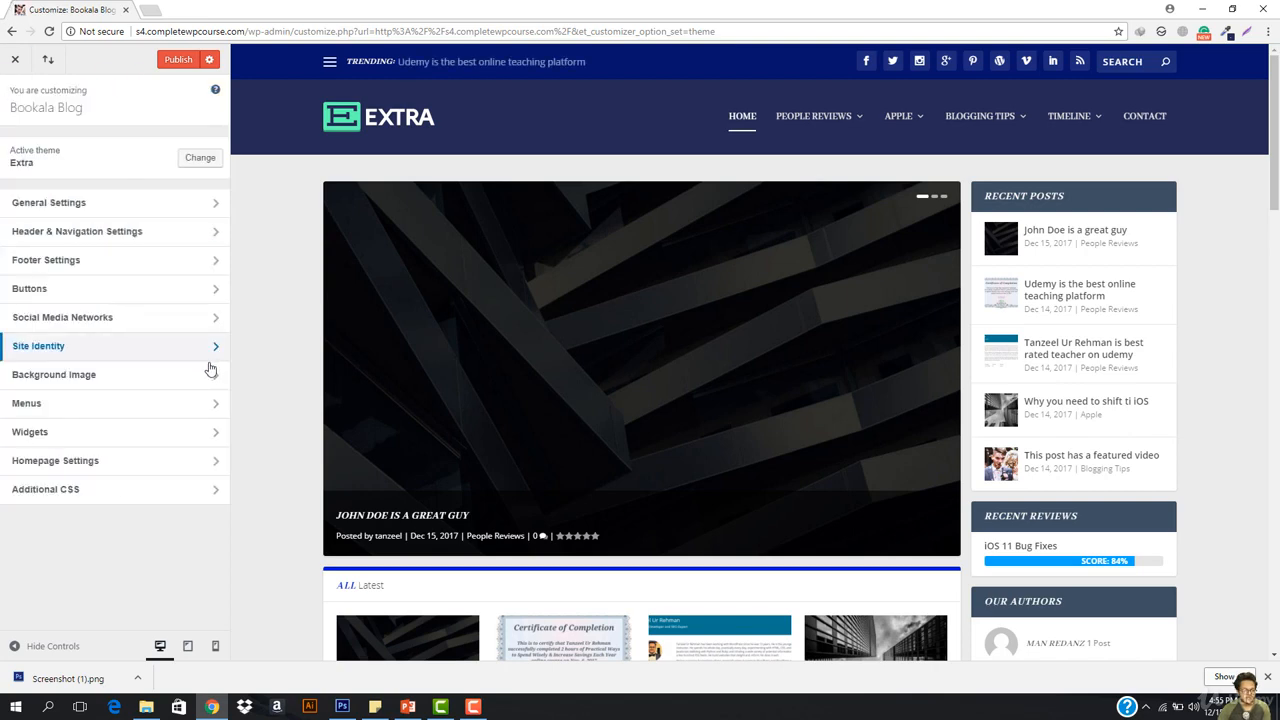
# Step: Set the black-and-white skyscraper photo from the media library as the site's background image and check the page preview
pyautogui.click(106, 377)
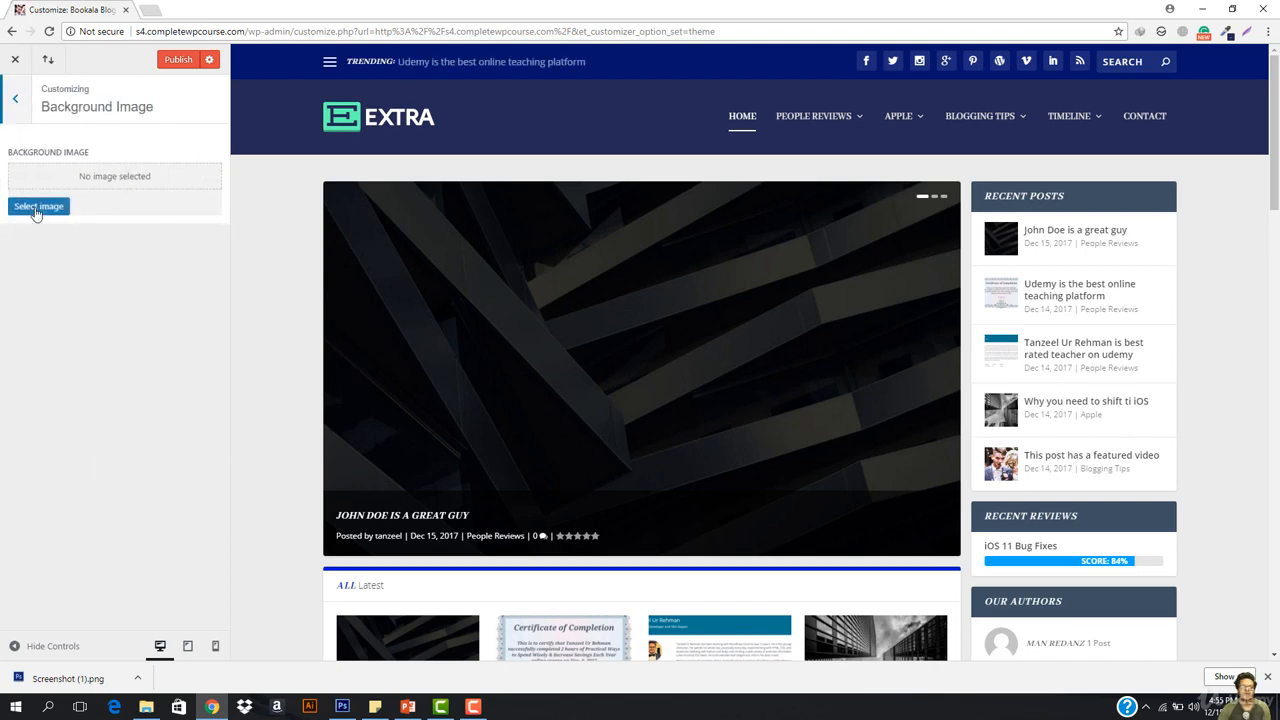
pyautogui.click(38, 207)
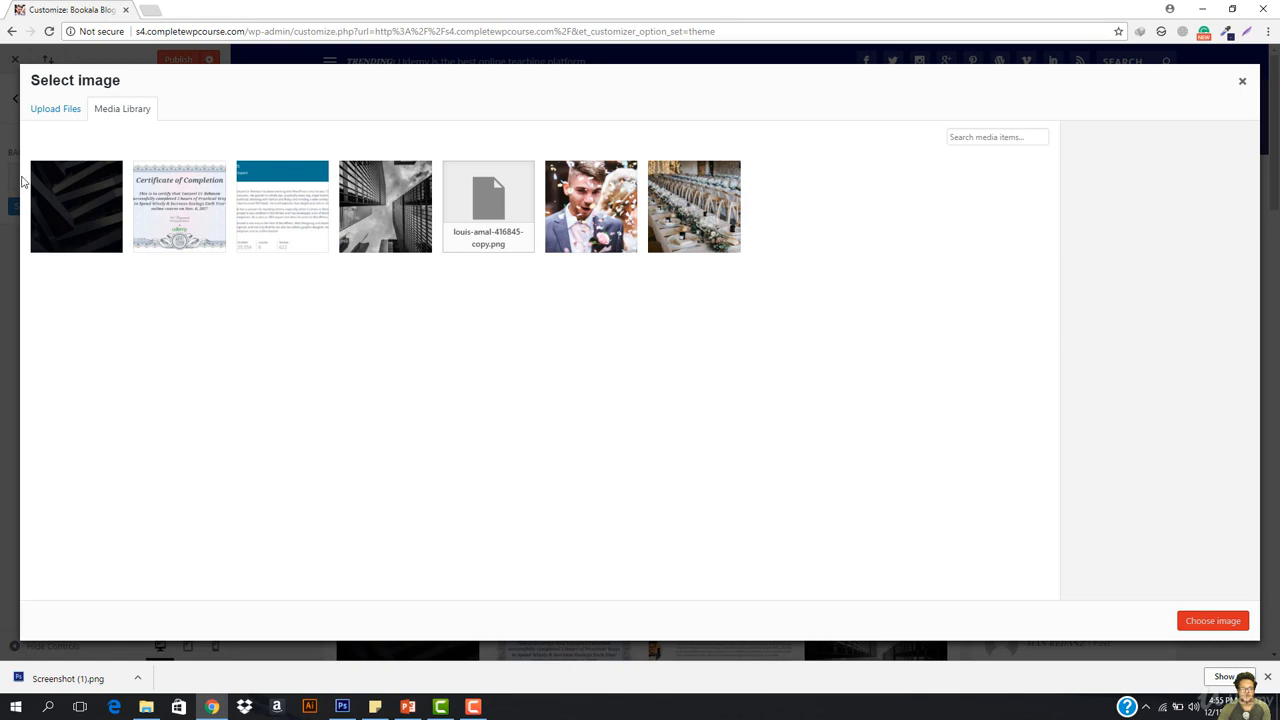
pyautogui.click(398, 220)
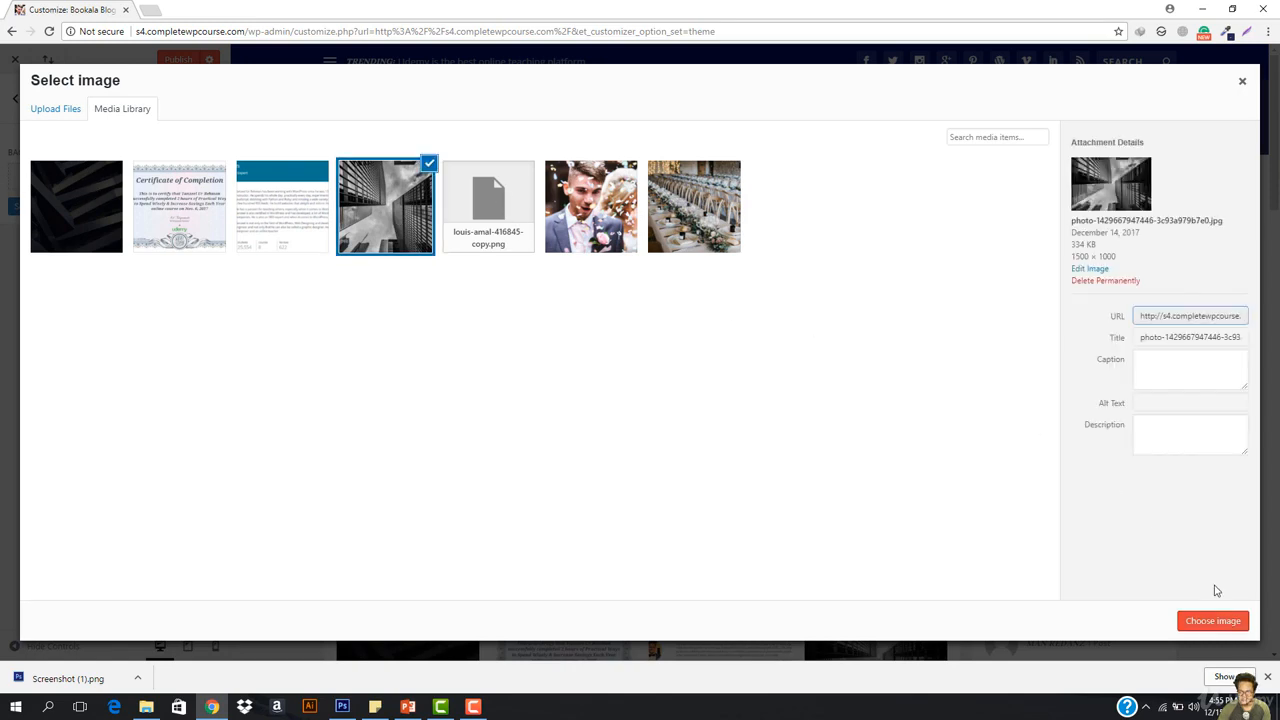
pyautogui.click(1210, 624)
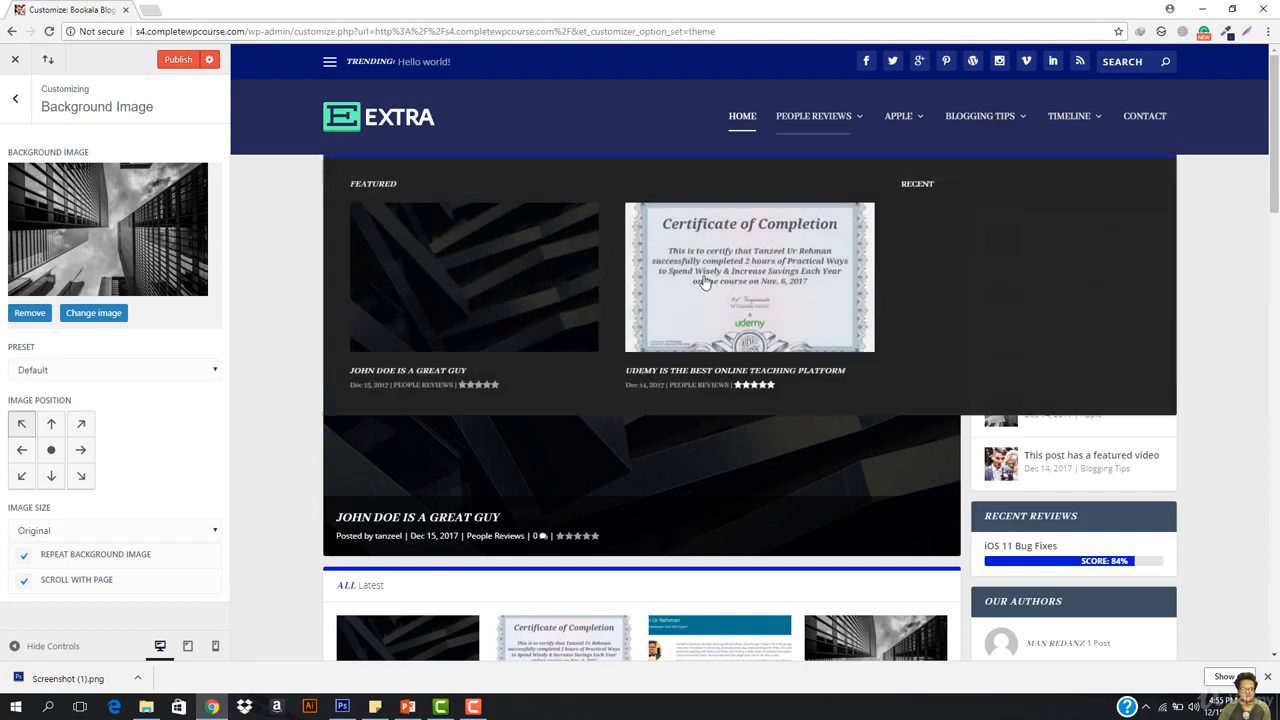
pyautogui.scroll(-2, 379, 401)
pyautogui.scroll(-8, 379, 401)
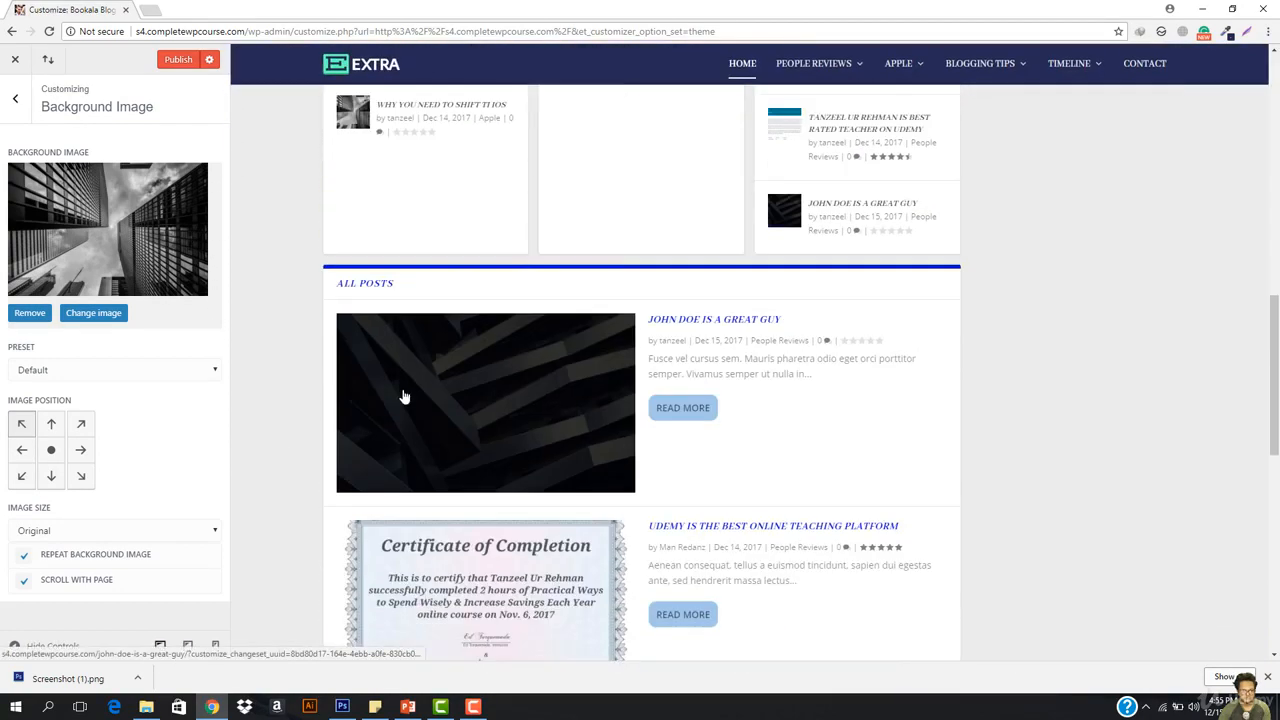
pyautogui.scroll(10, 443, 414)
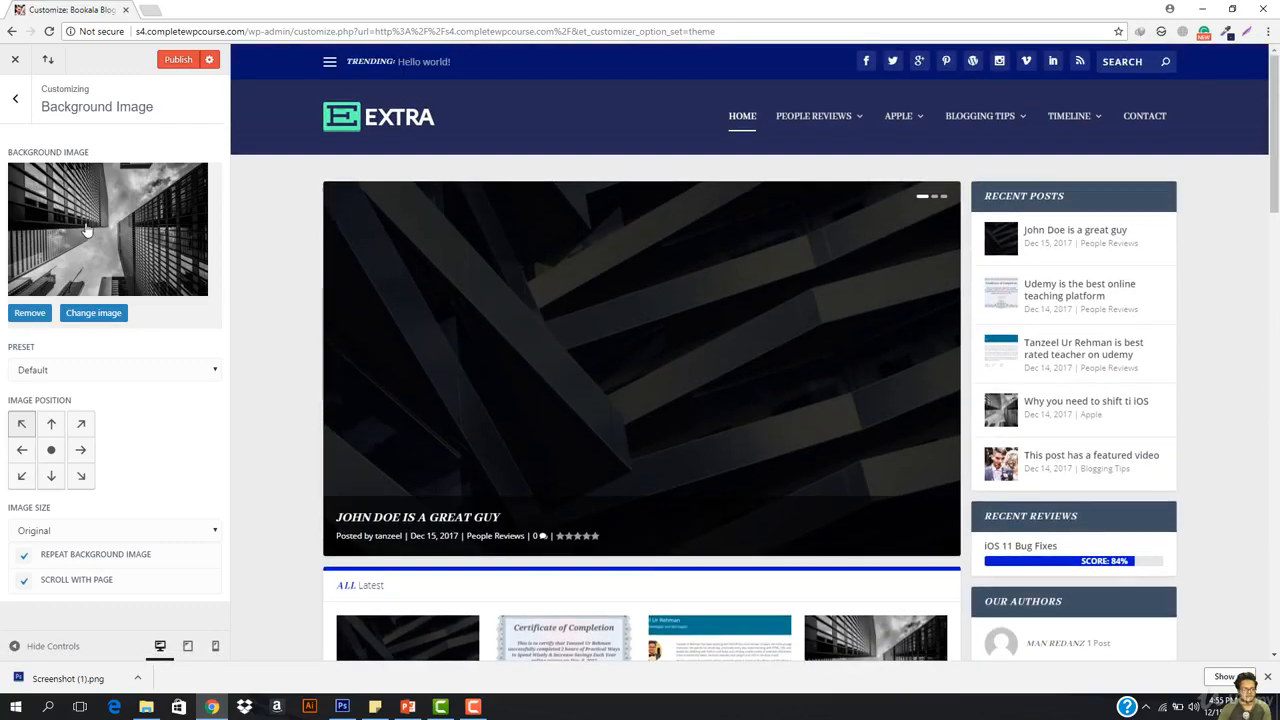
# Step: Try the background image presets Fill Screen with a centered position and Fit to Screen, and settle on Fill Screen
pyautogui.click(85, 370)
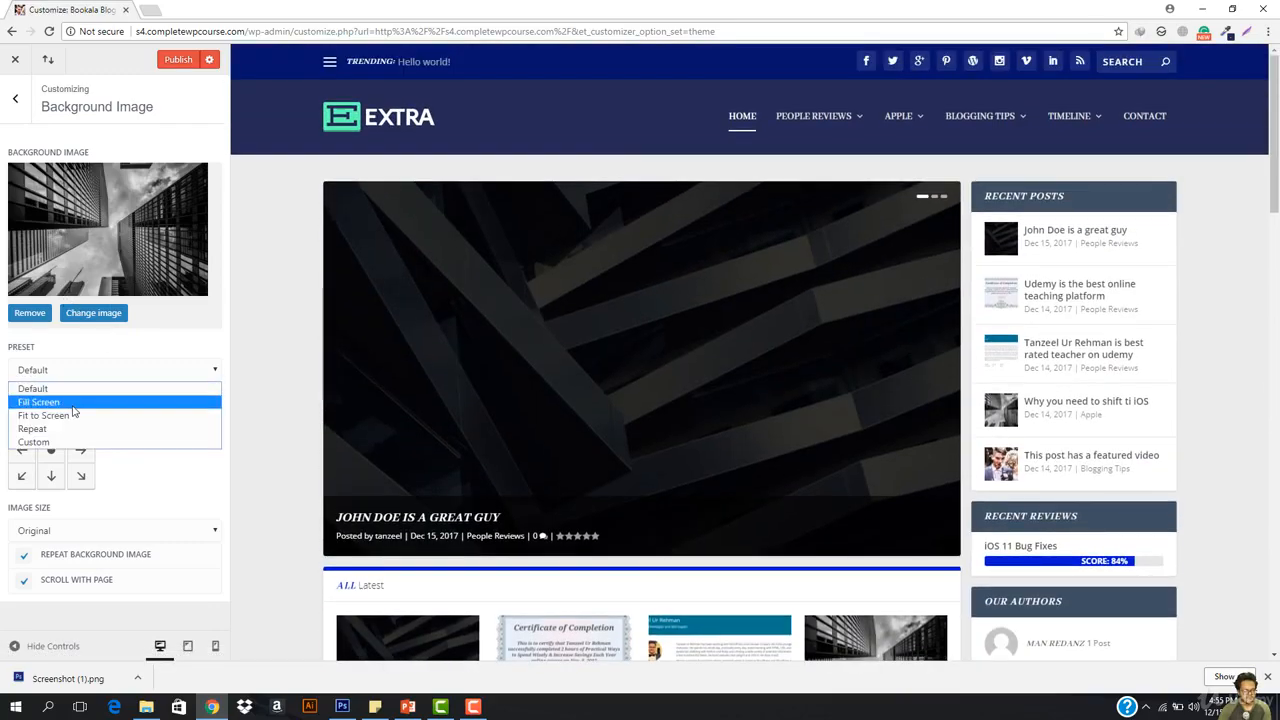
pyautogui.click(76, 401)
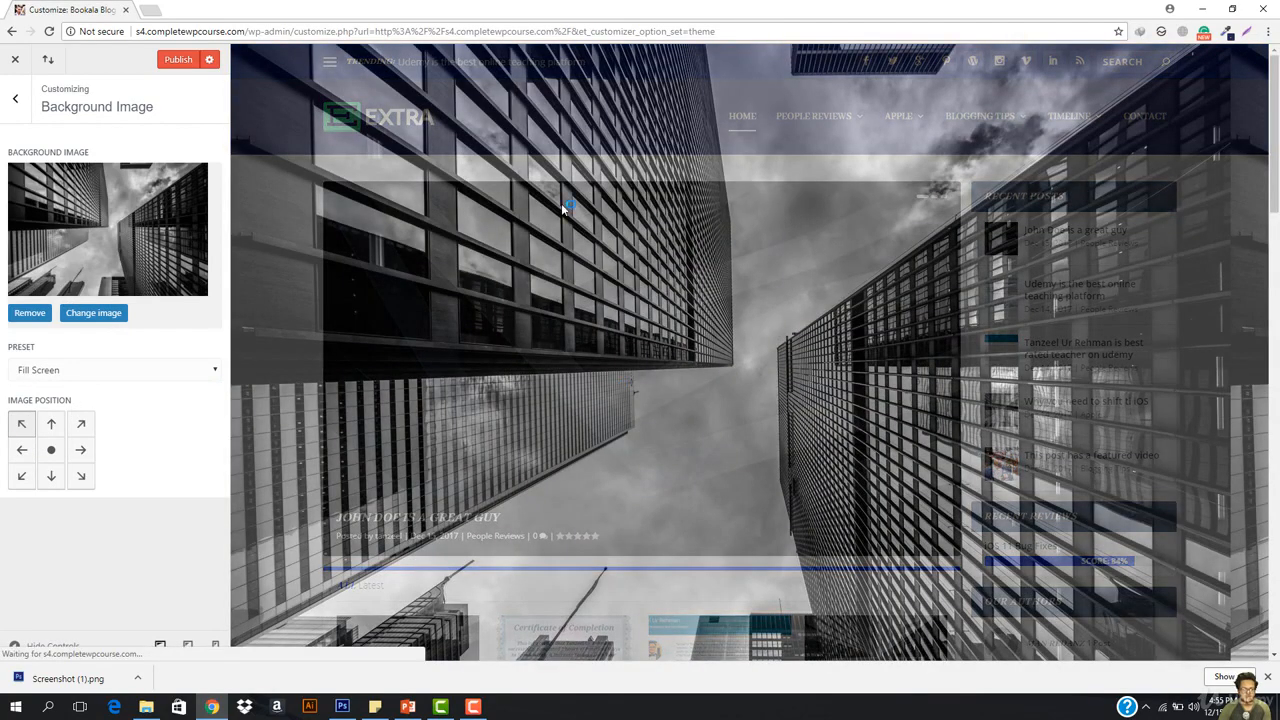
pyautogui.click(47, 454)
pyautogui.click(88, 372)
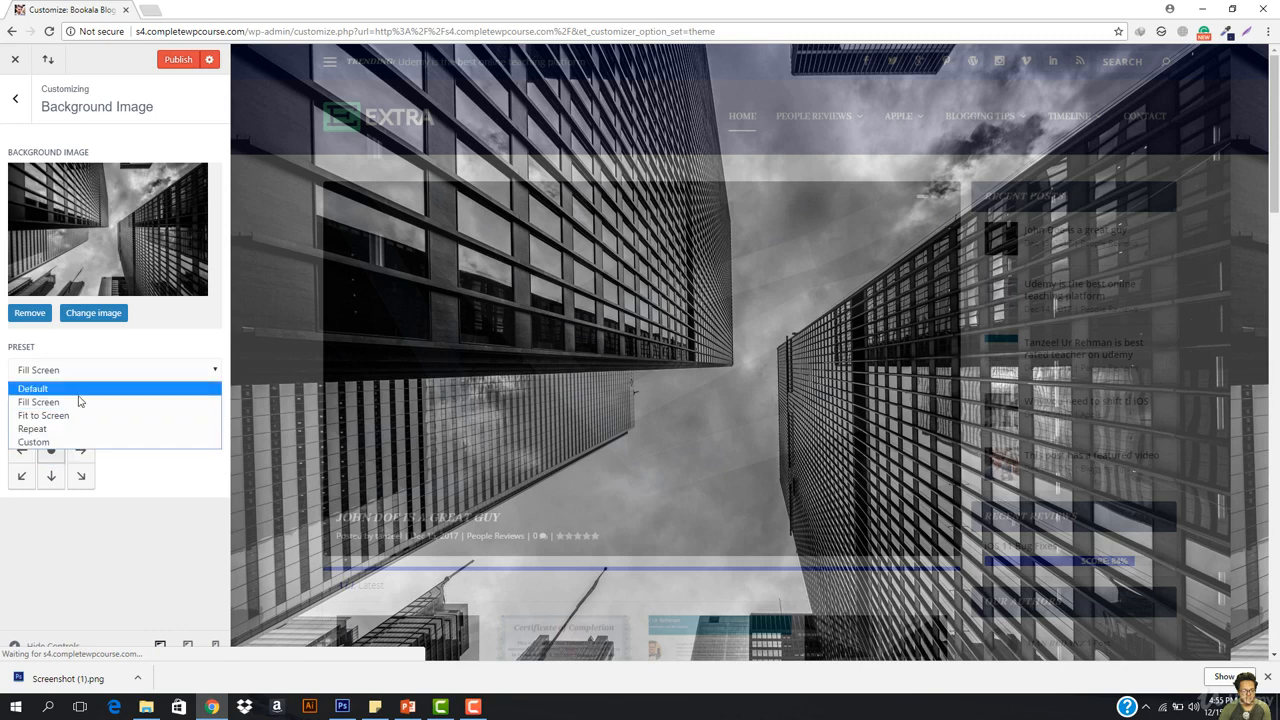
pyautogui.click(66, 414)
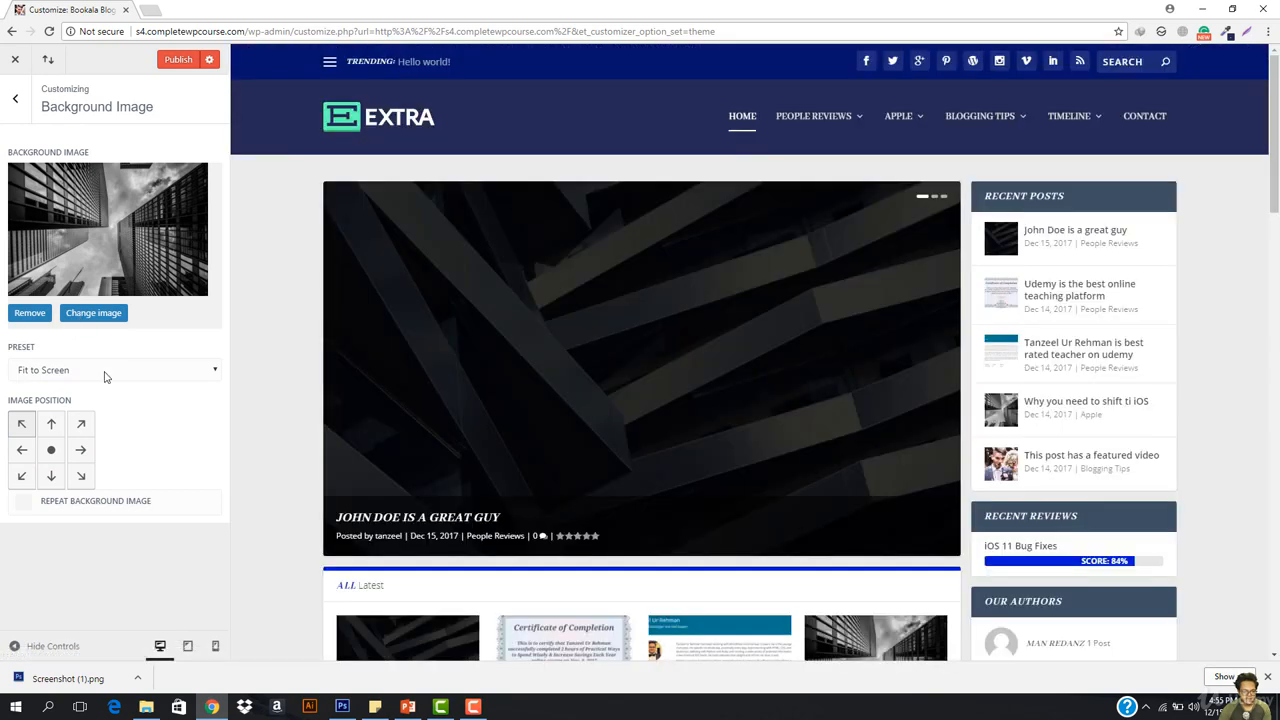
pyautogui.click(105, 376)
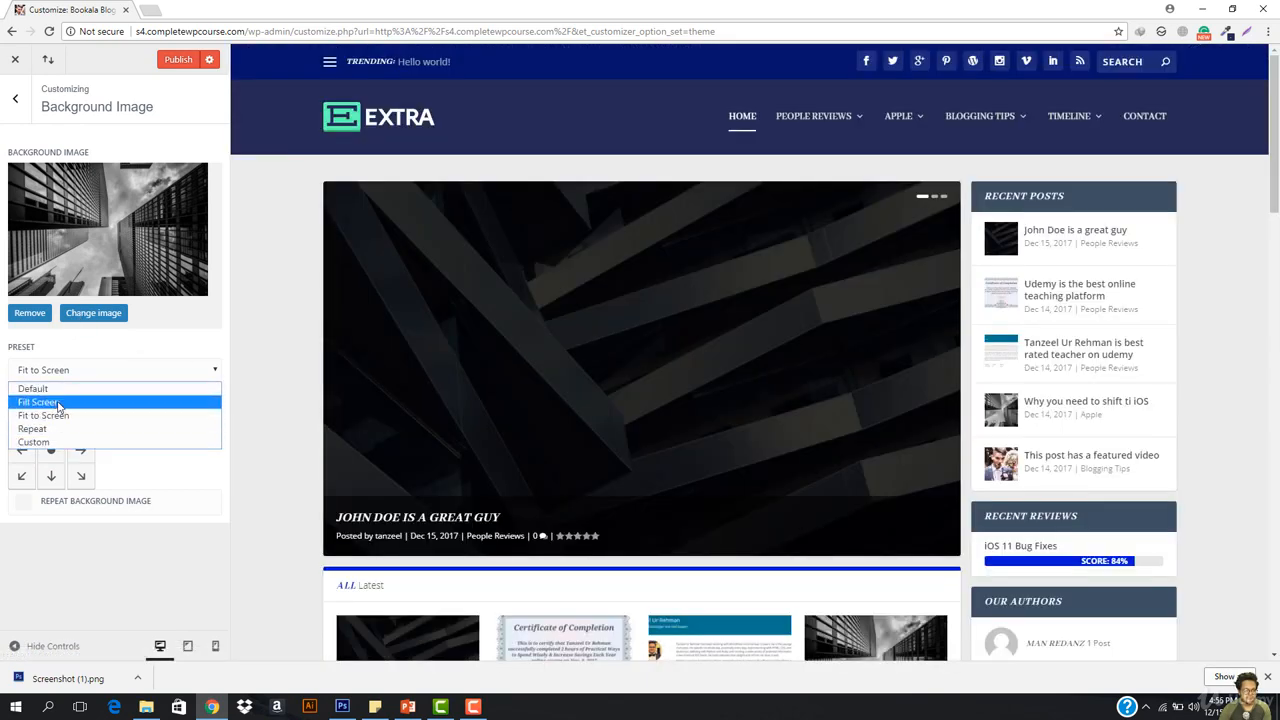
pyautogui.click(58, 402)
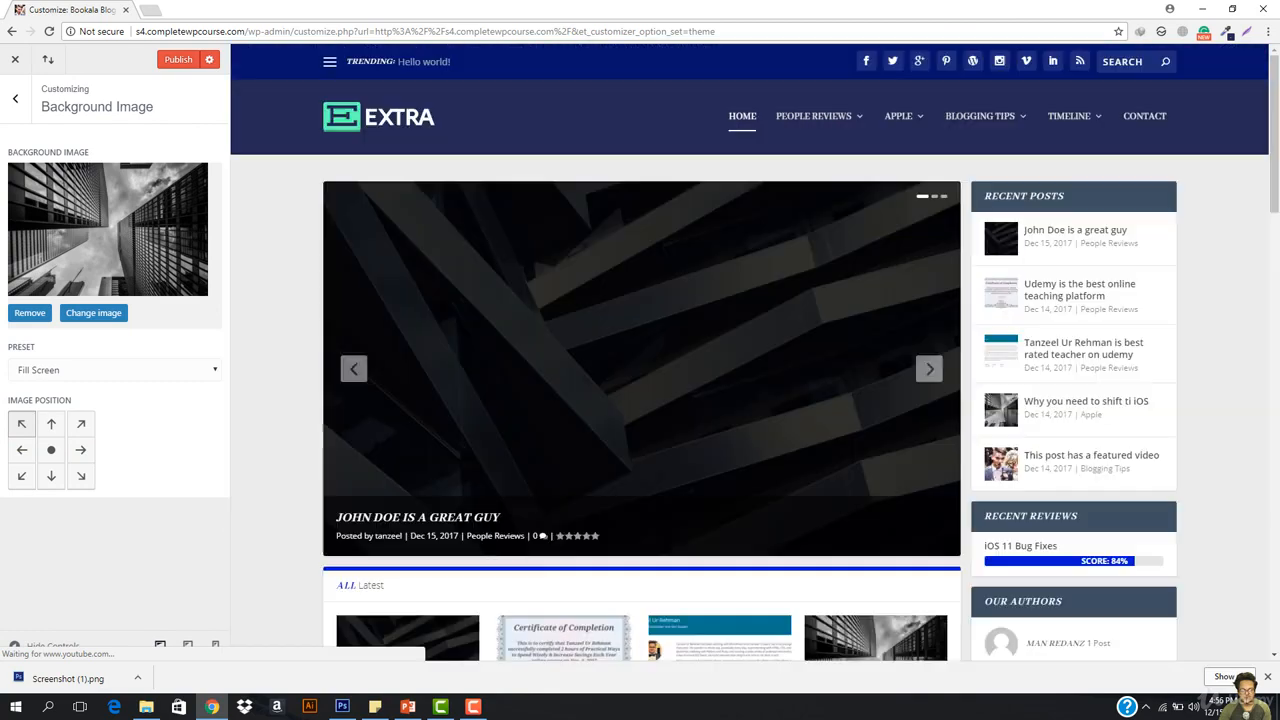
# Step: Check the page preview, remove the site's background image and leave the Background Image settings
pyautogui.scroll(-2, 446, 426)
pyautogui.scroll(2, 447, 433)
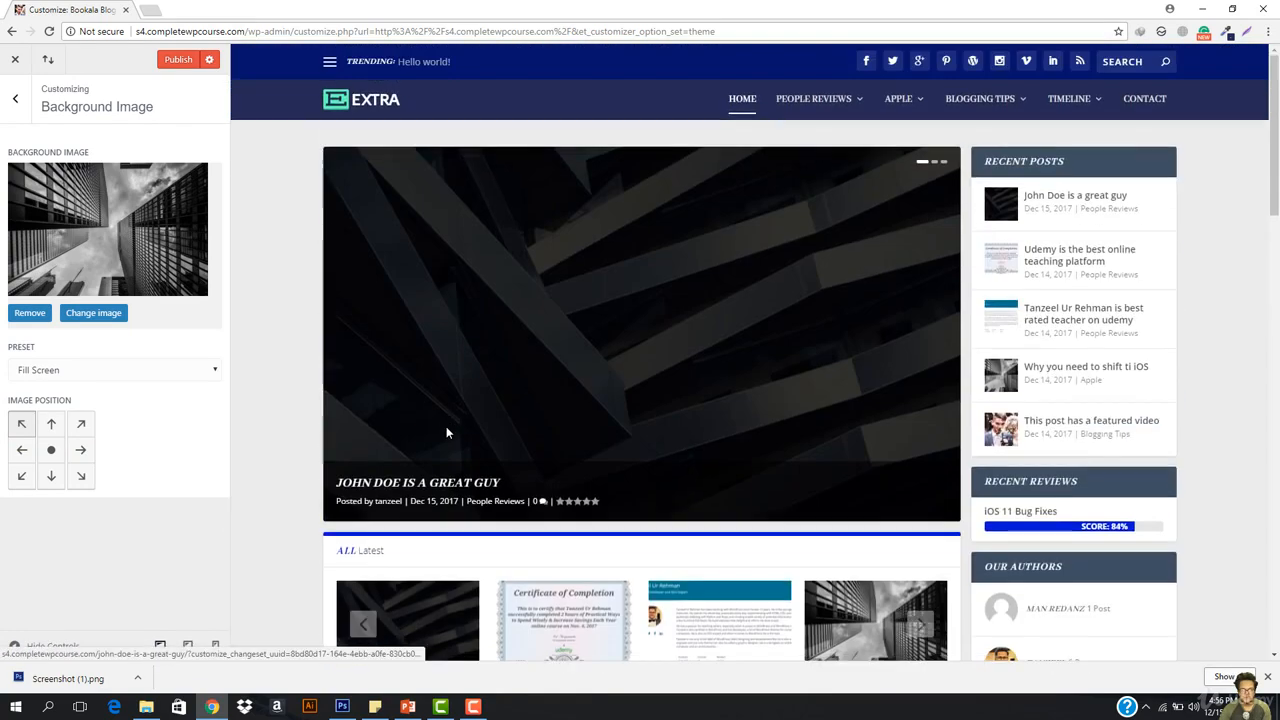
pyautogui.click(29, 314)
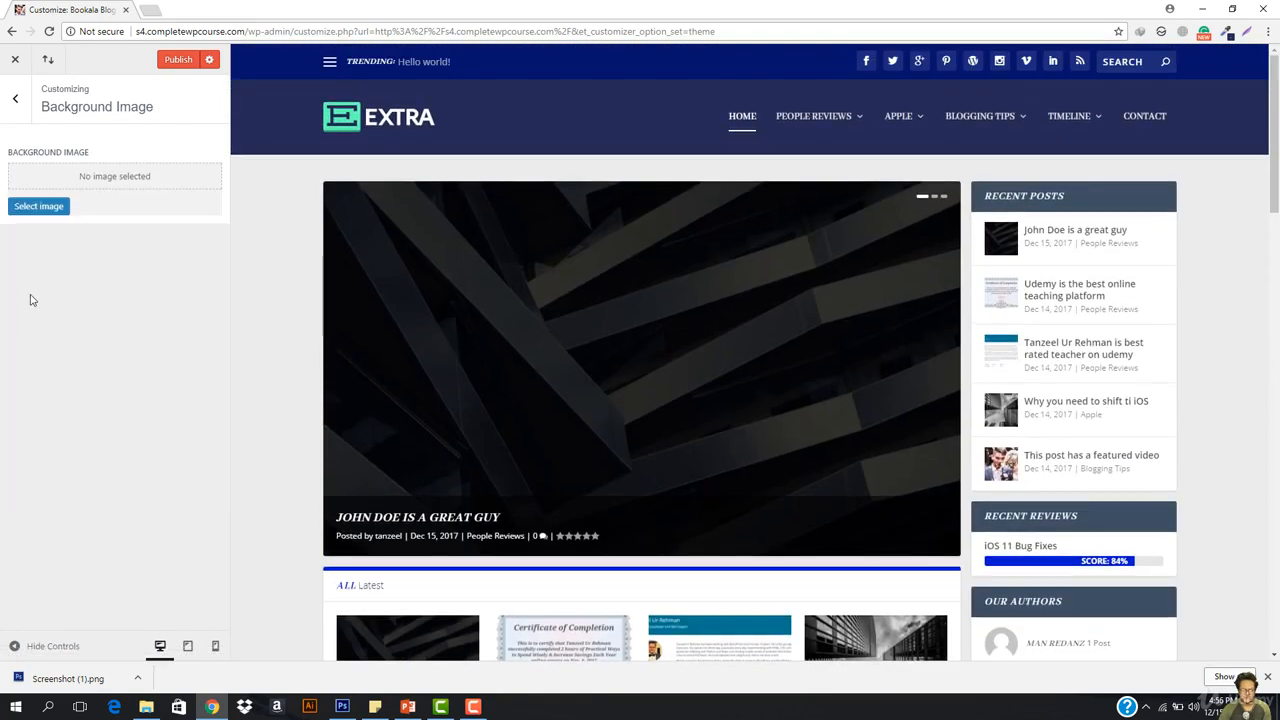
pyautogui.click(15, 98)
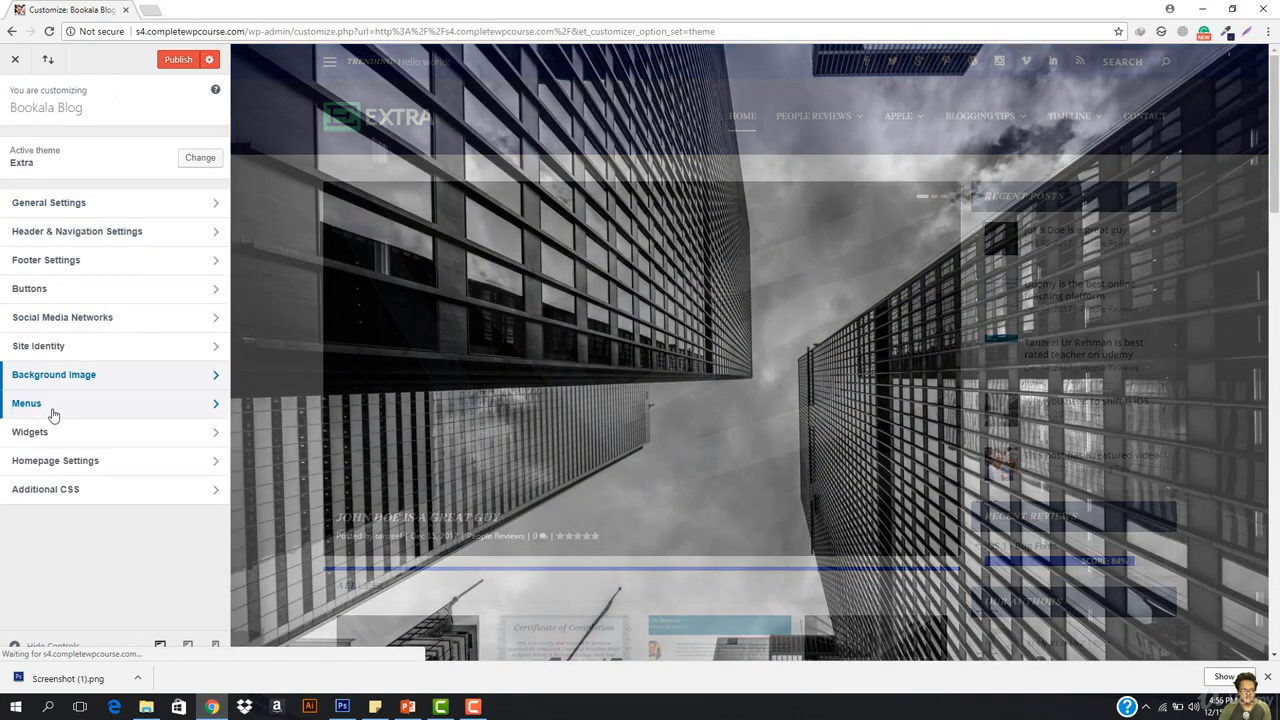
# Step: Look through the Menus settings and the widget areas, including Inactive Footer Sidebar and Footer Sidebar Right, comparing them with the preview's footer
pyautogui.click(48, 414)
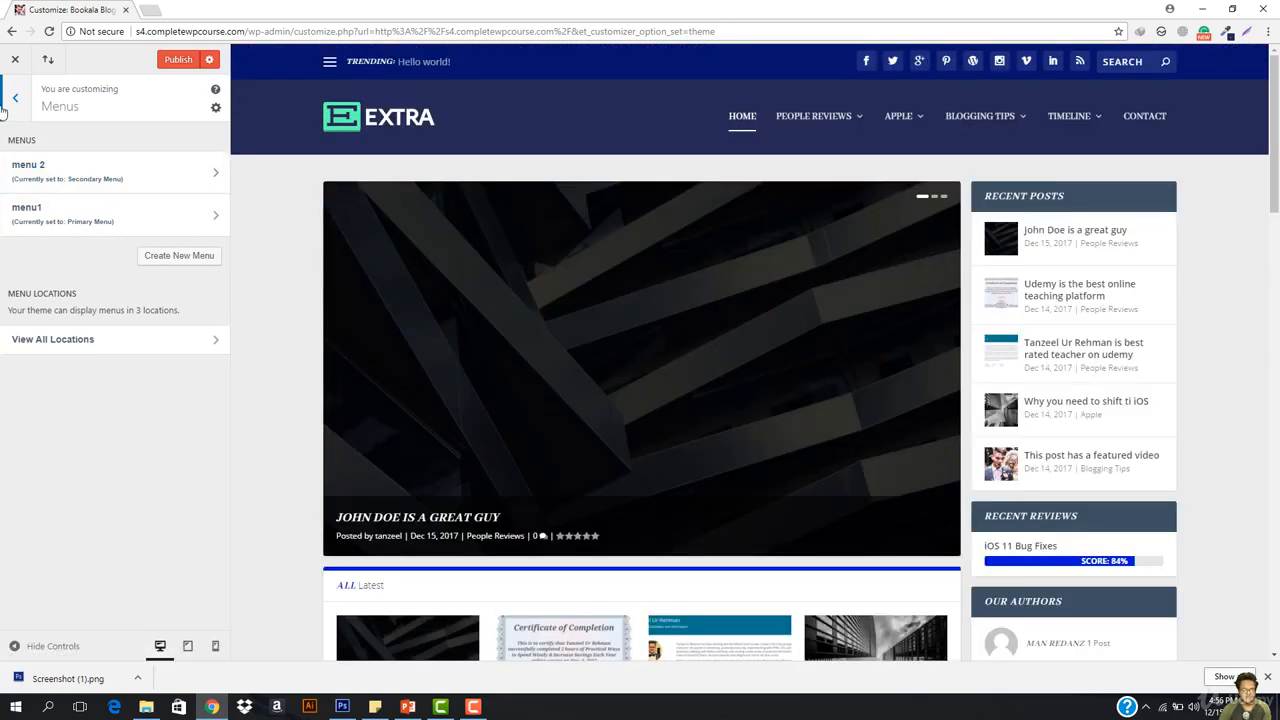
pyautogui.click(15, 98)
pyautogui.click(33, 426)
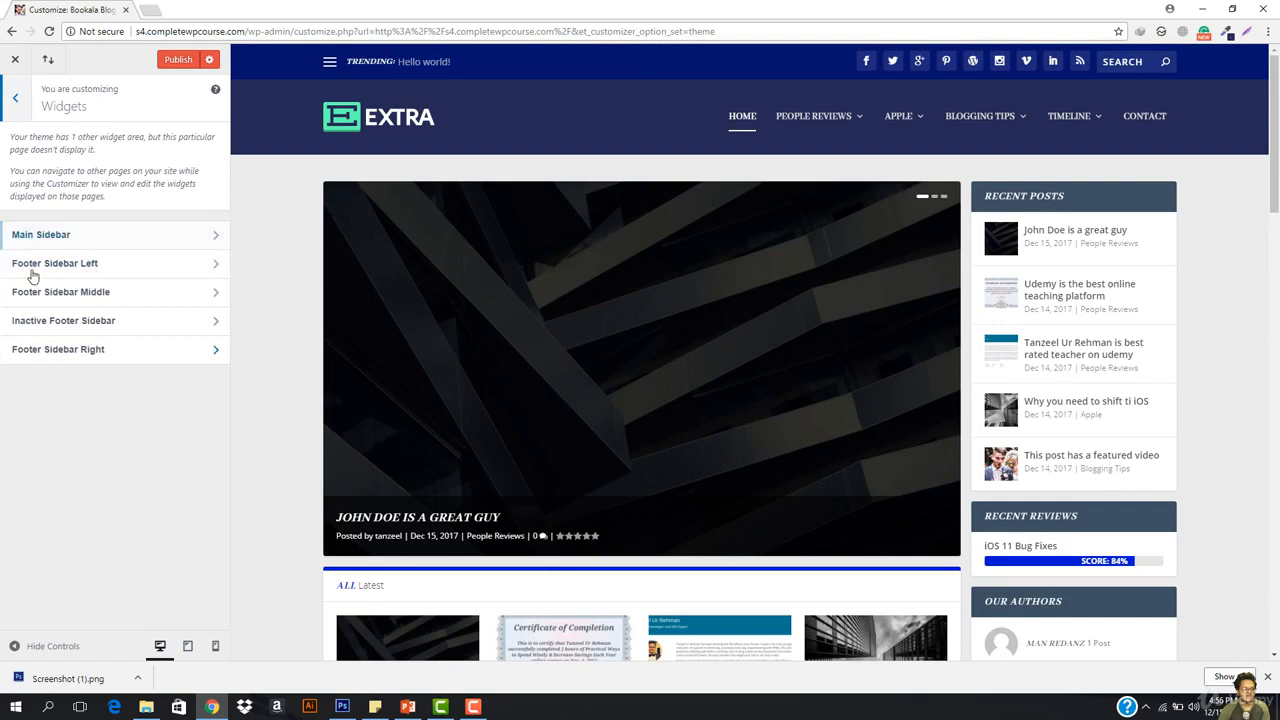
pyautogui.scroll(-15, 471, 285)
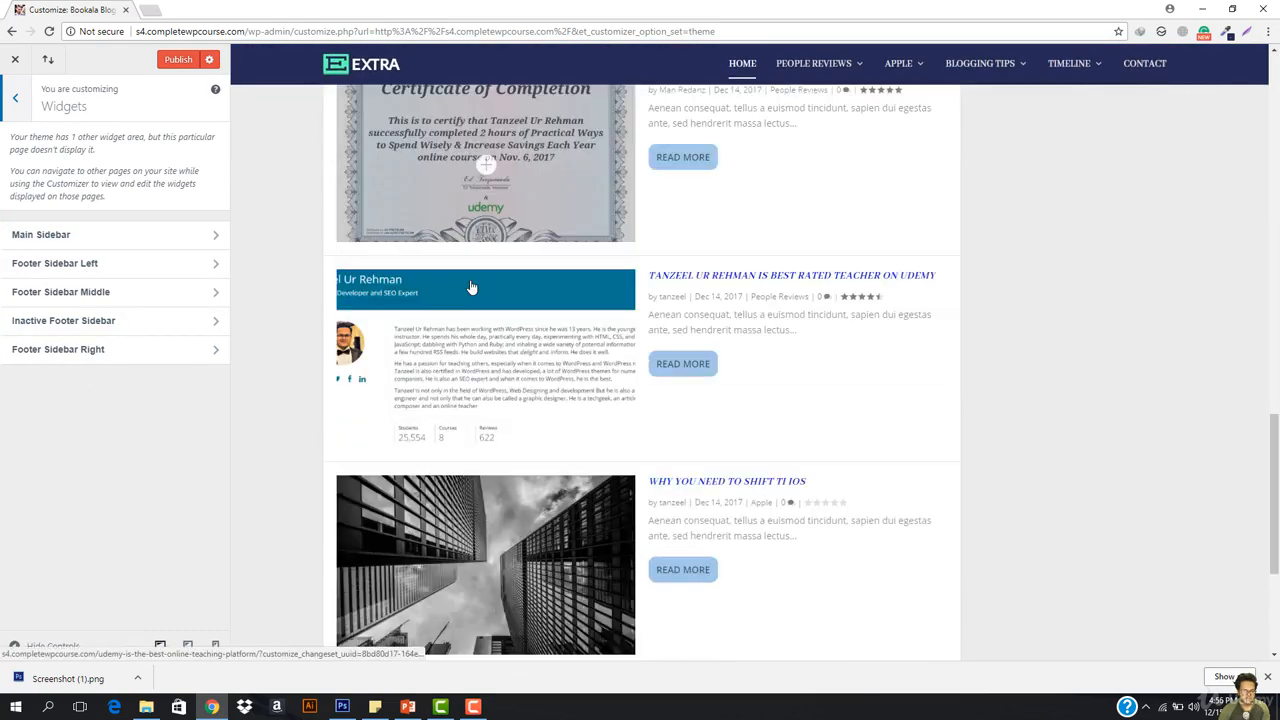
pyautogui.scroll(-3, 471, 287)
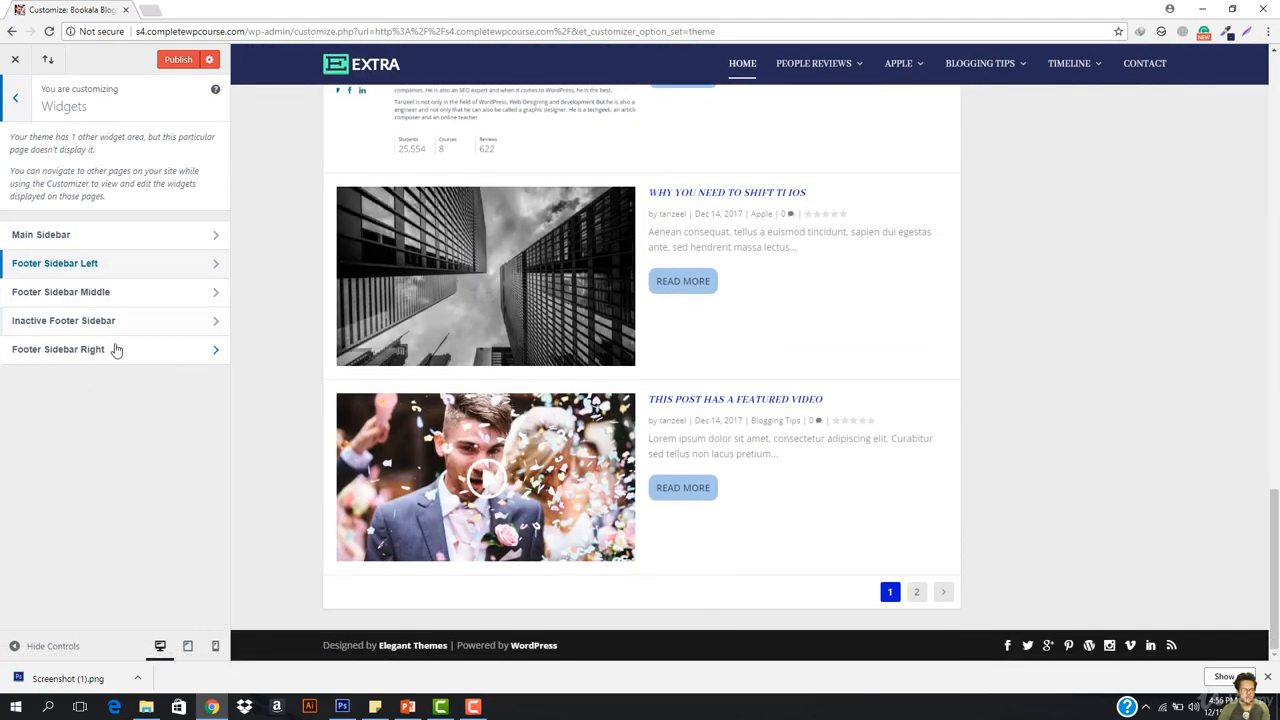
pyautogui.click(46, 328)
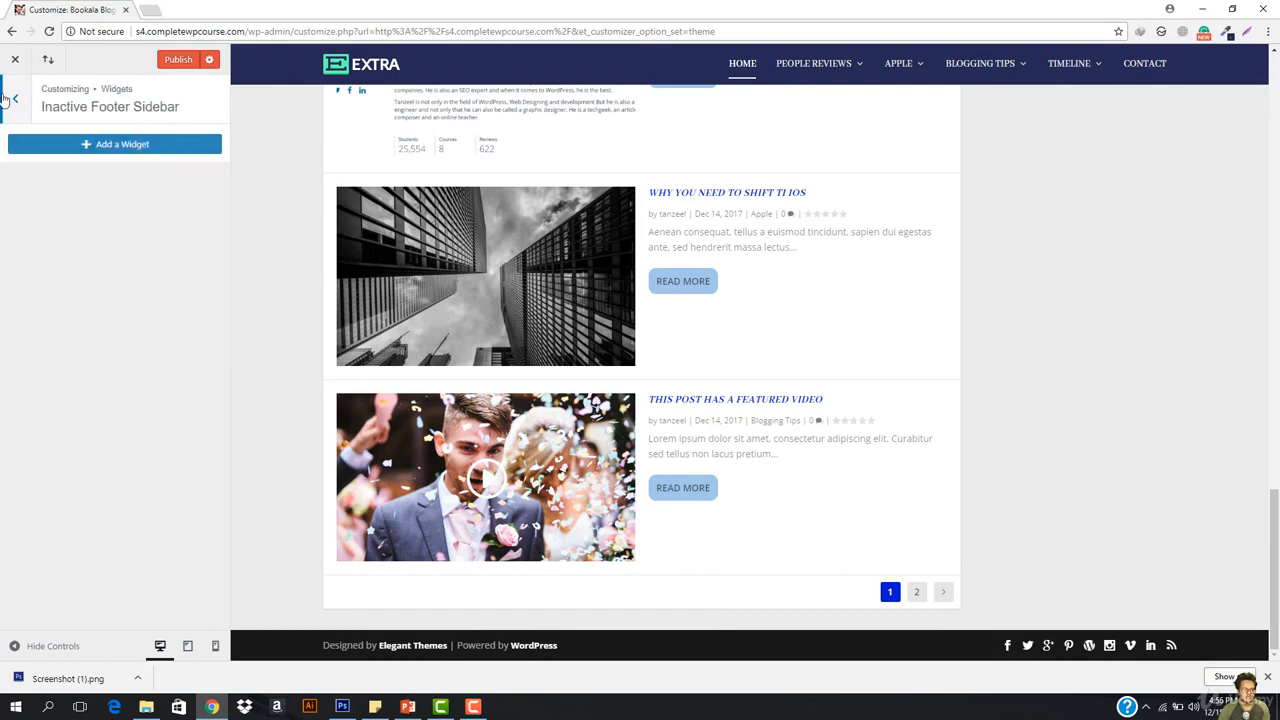
pyautogui.click(6, 98)
pyautogui.click(63, 352)
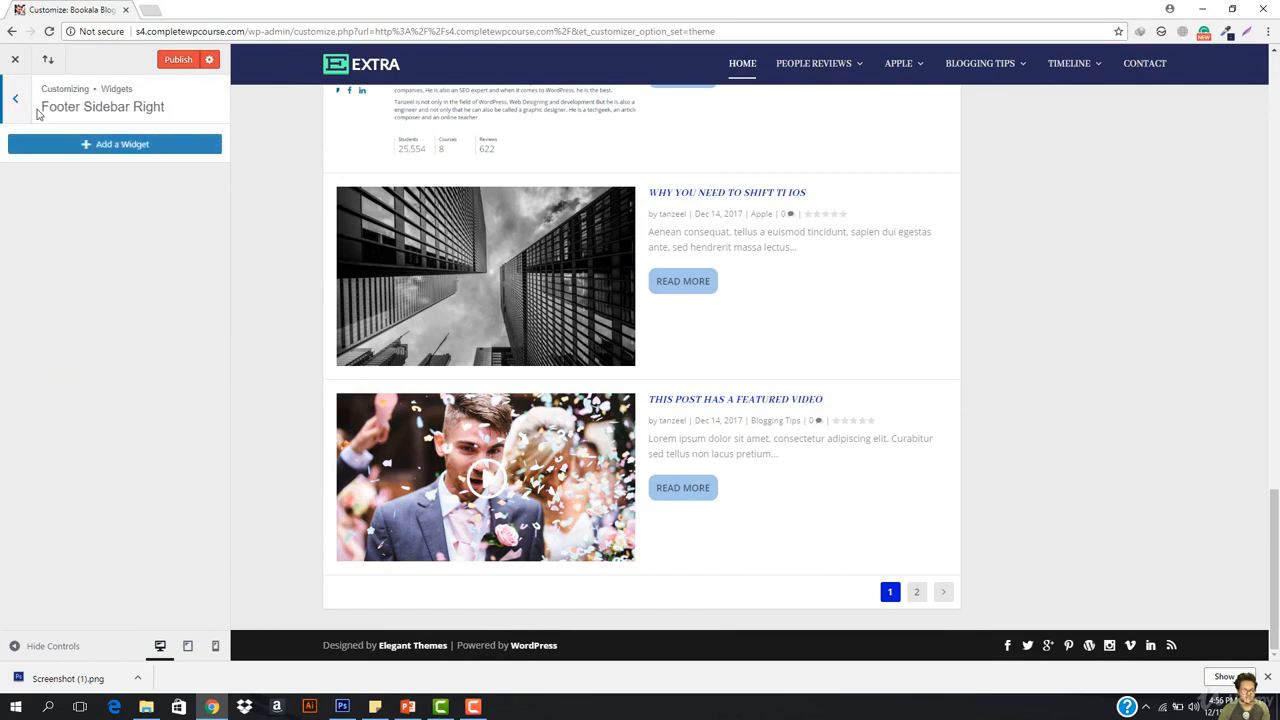
pyautogui.click(16, 106)
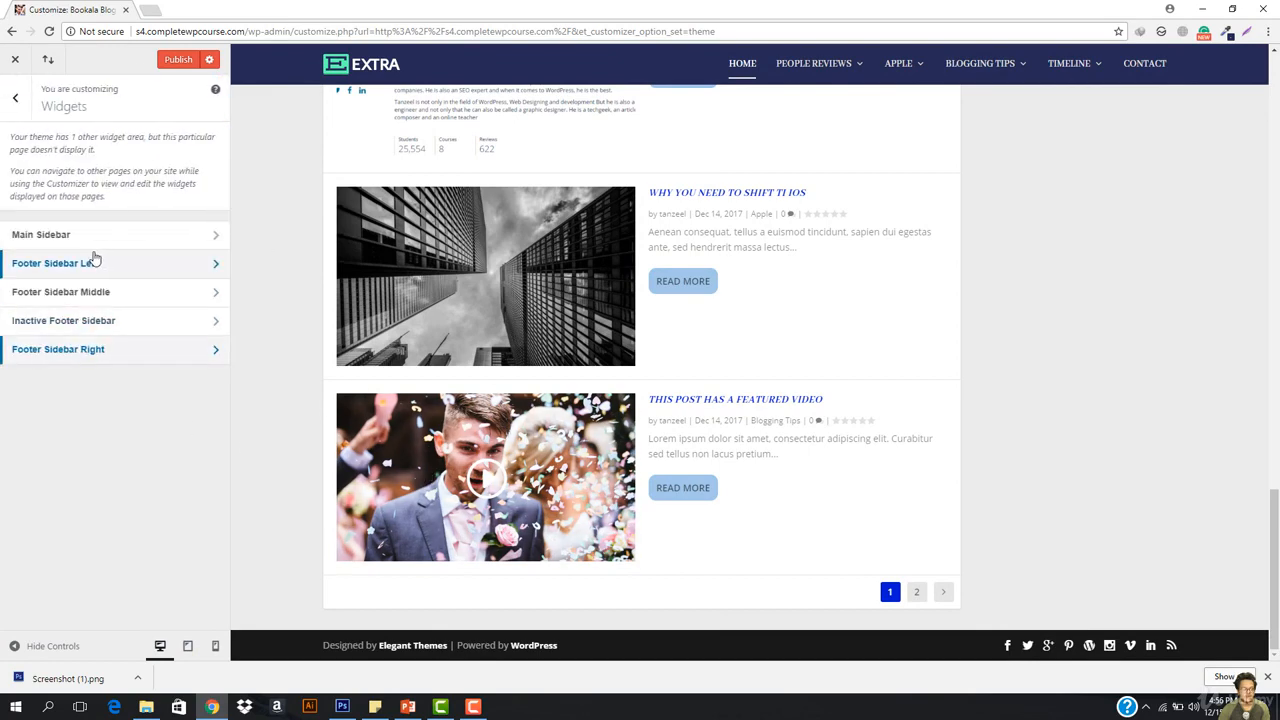
pyautogui.click(15, 97)
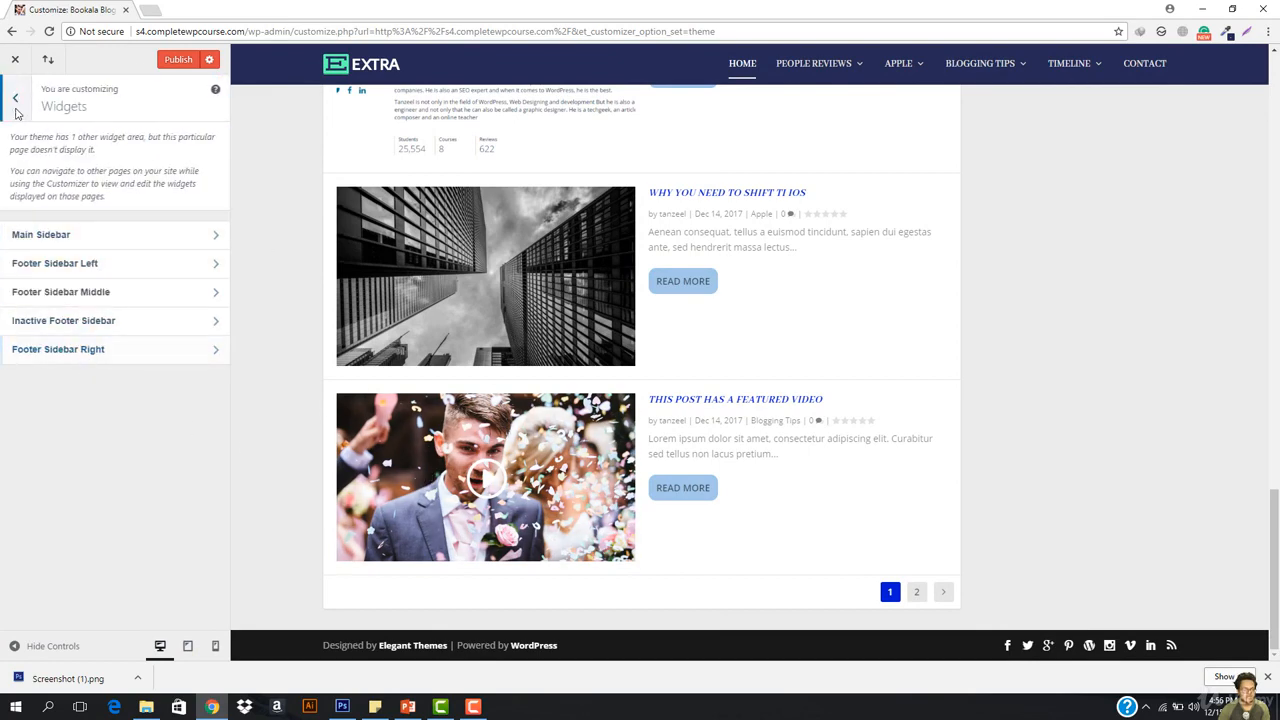
# Step: Review the Homepage Settings, including the available Extra Category Layout choices, and return to the main customizer list
pyautogui.click(60, 462)
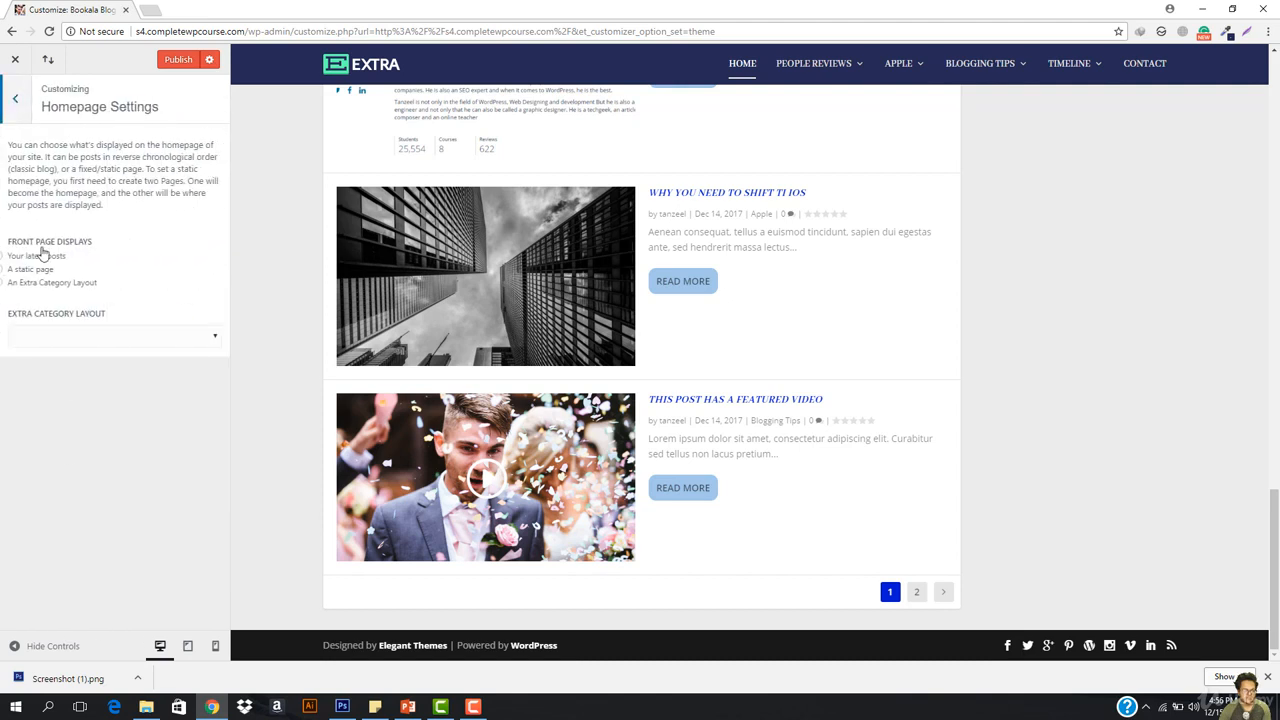
pyautogui.click(73, 338)
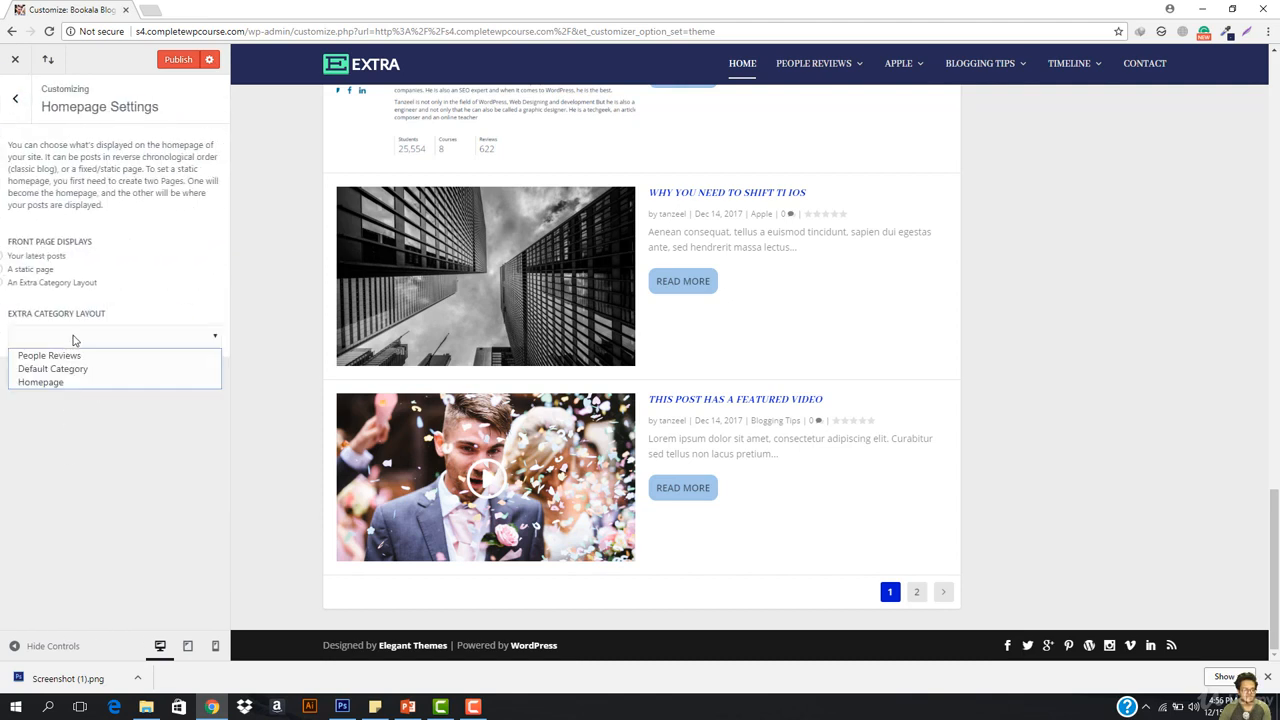
pyautogui.click(101, 336)
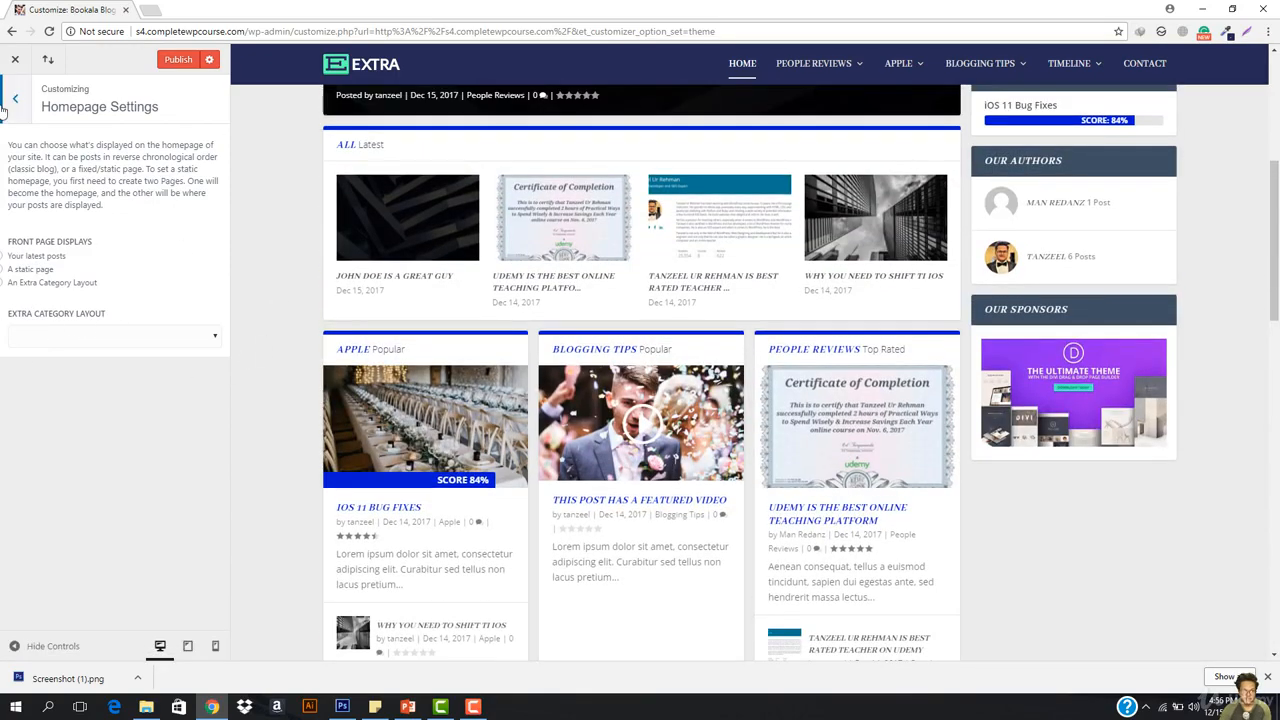
pyautogui.click(14, 99)
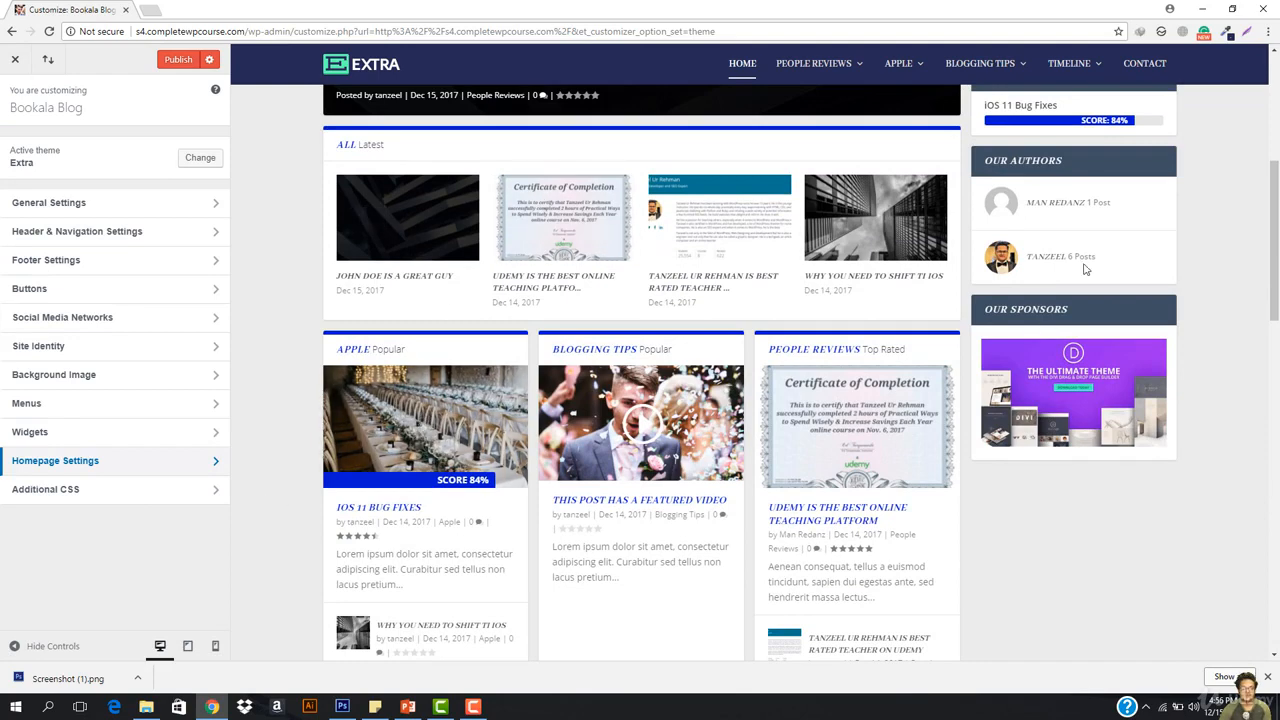
# Step: Look over the Additional CSS section and exit the customizer to the blog's front page without publishing
pyautogui.click(102, 497)
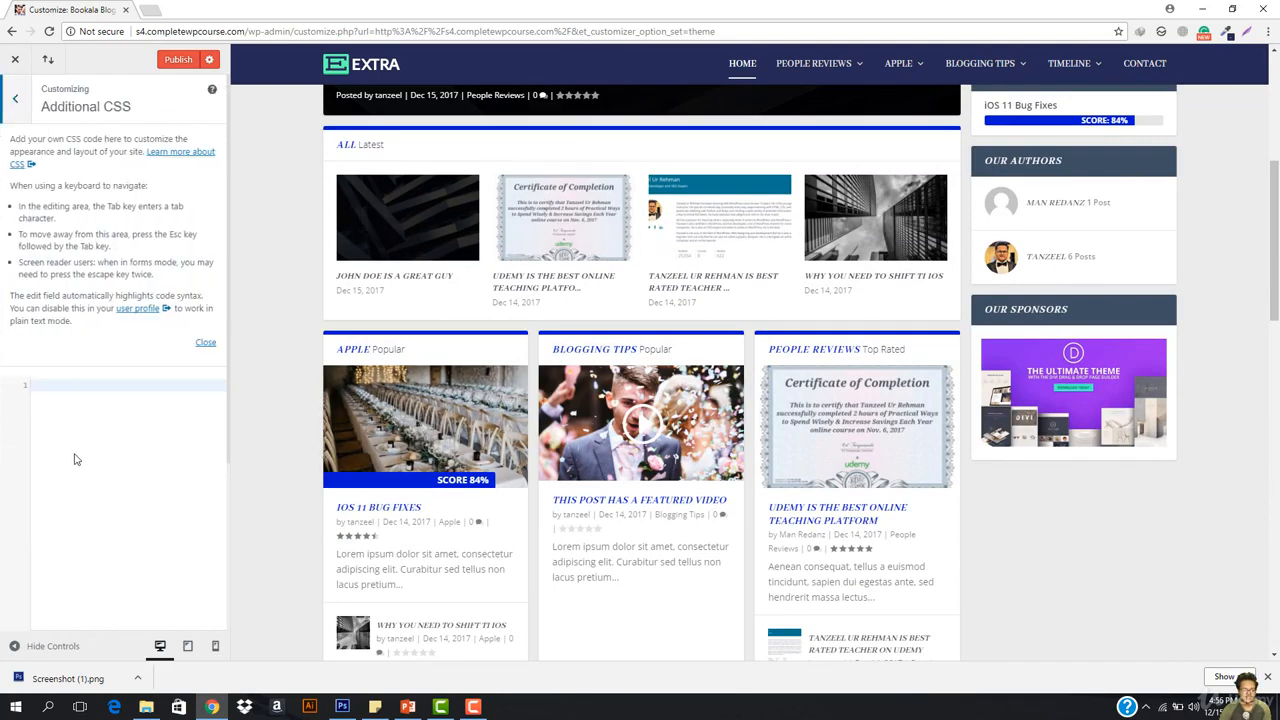
pyautogui.scroll(-3, 74, 457)
pyautogui.scroll(-4, 315, 425)
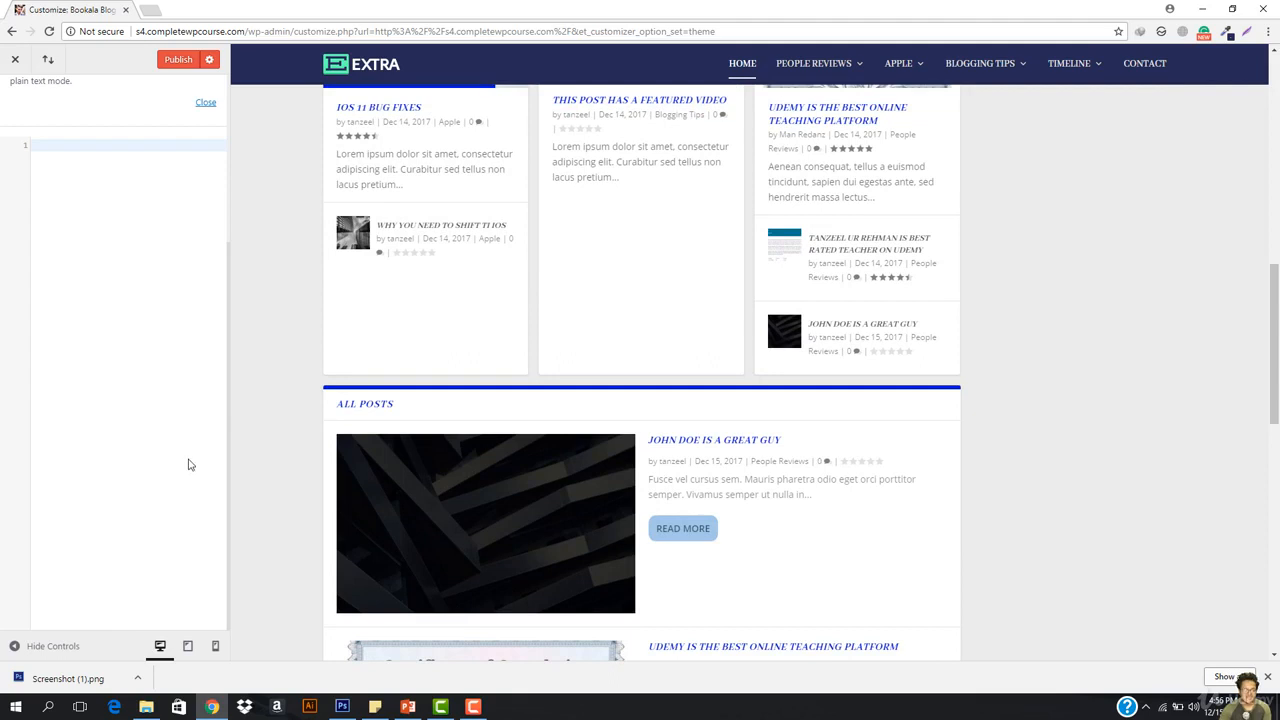
pyautogui.scroll(3, 160, 468)
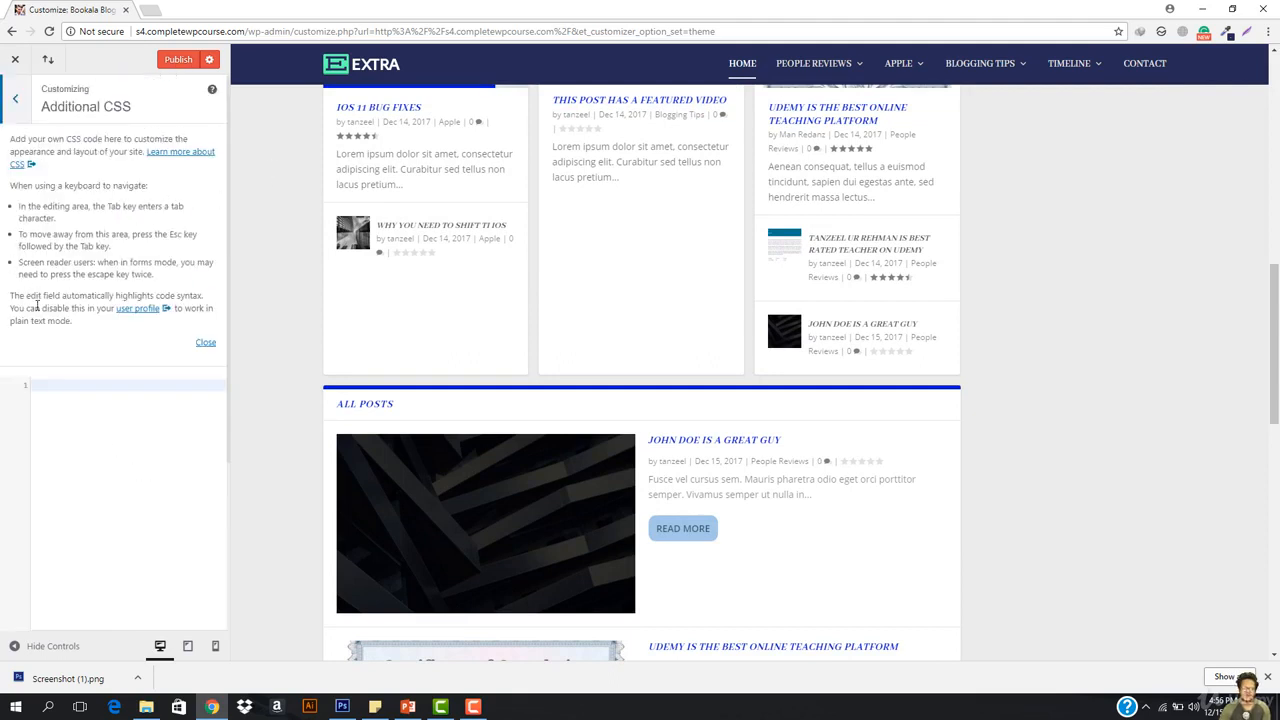
pyautogui.click(15, 59)
pyautogui.press('Return')
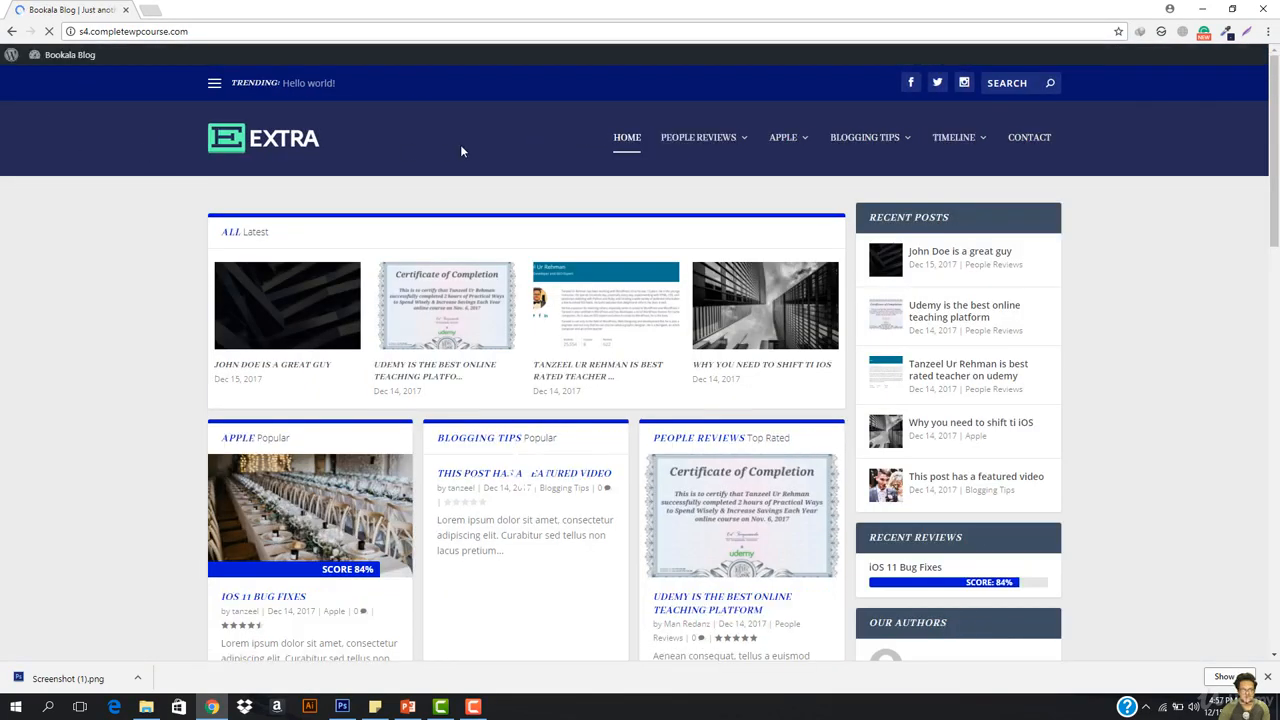
# Step: Examine the live home page from its header down to the footer and back
pyautogui.scroll(-5, 566, 186)
pyautogui.scroll(-10, 566, 186)
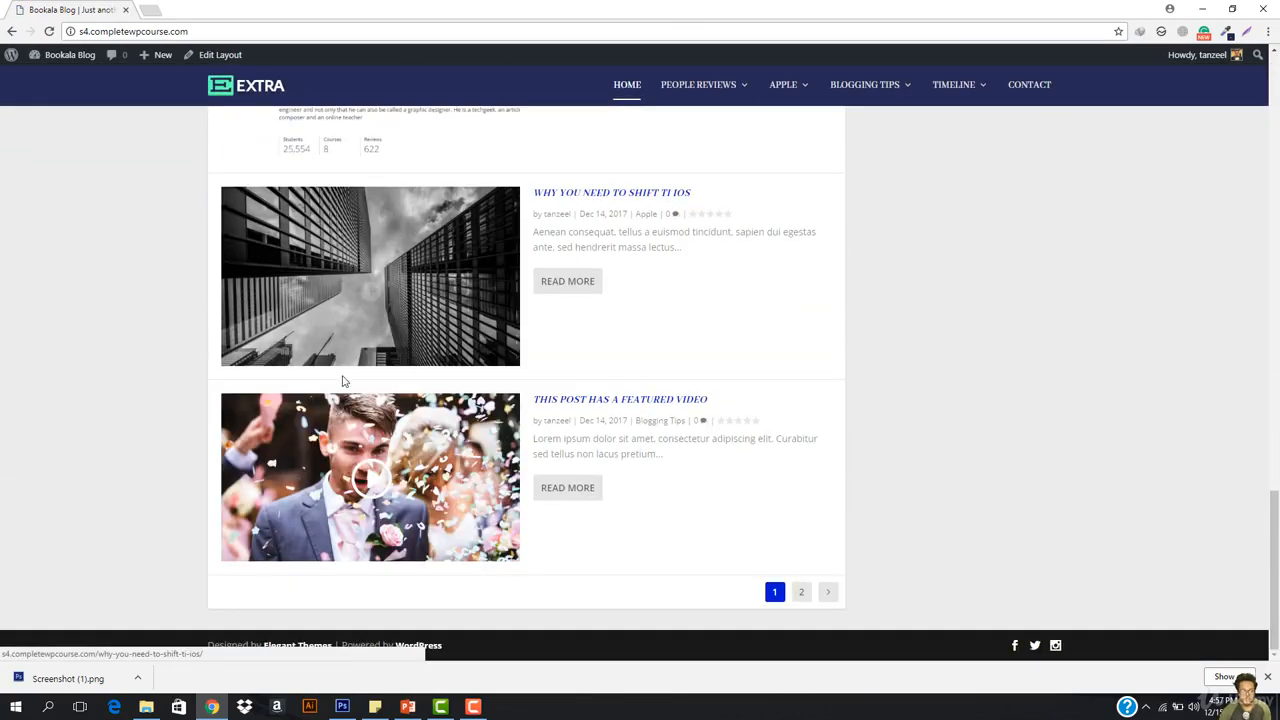
pyautogui.scroll(15, 342, 381)
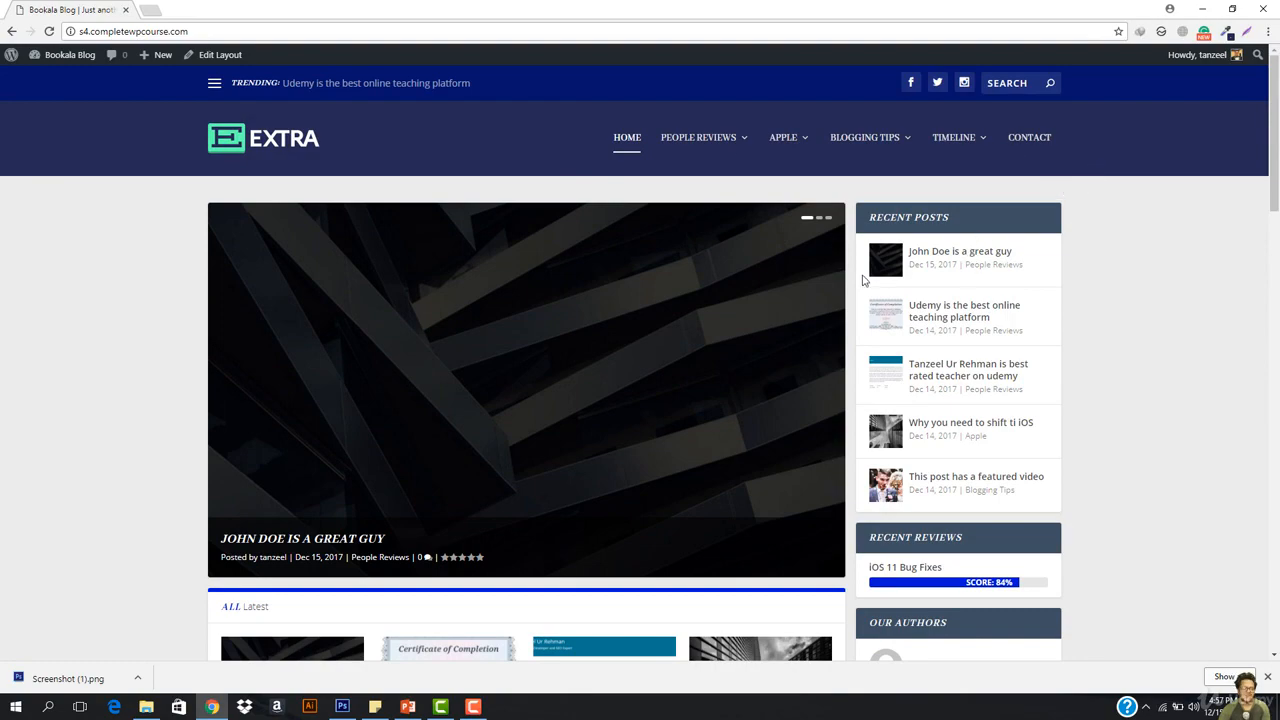
pyautogui.scroll(-10, 864, 280)
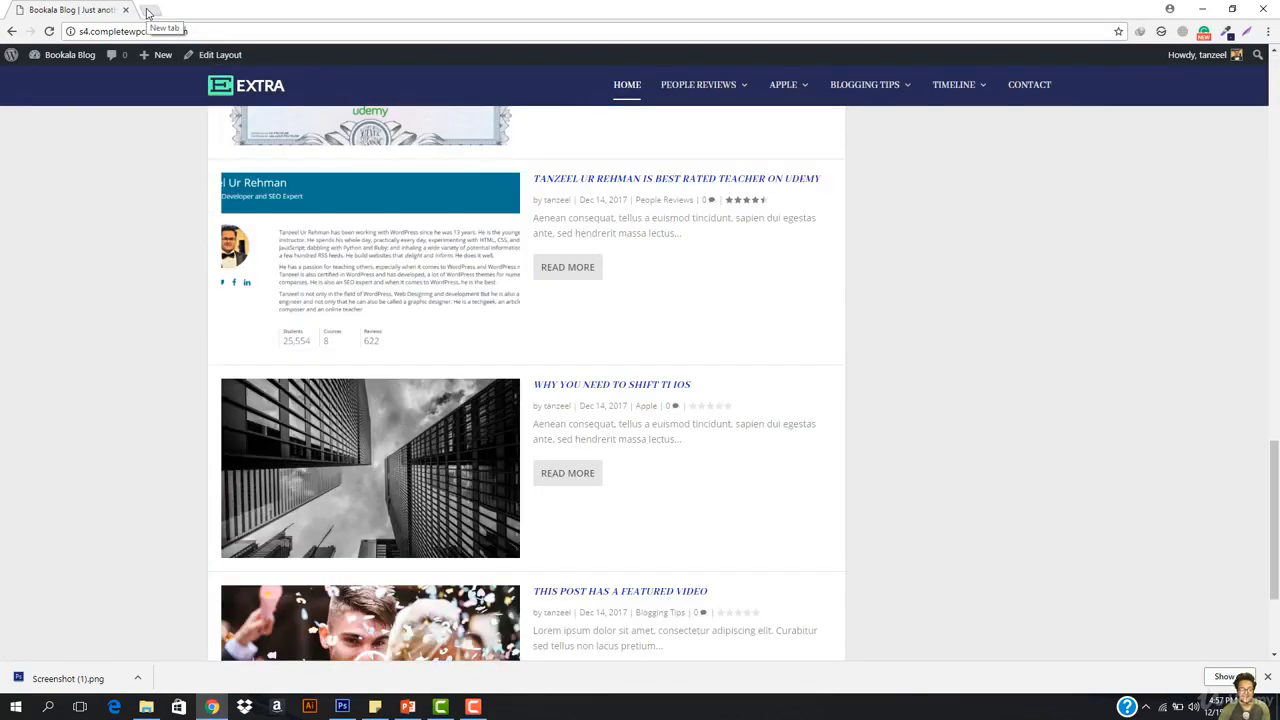
pyautogui.scroll(10, 480, 214)
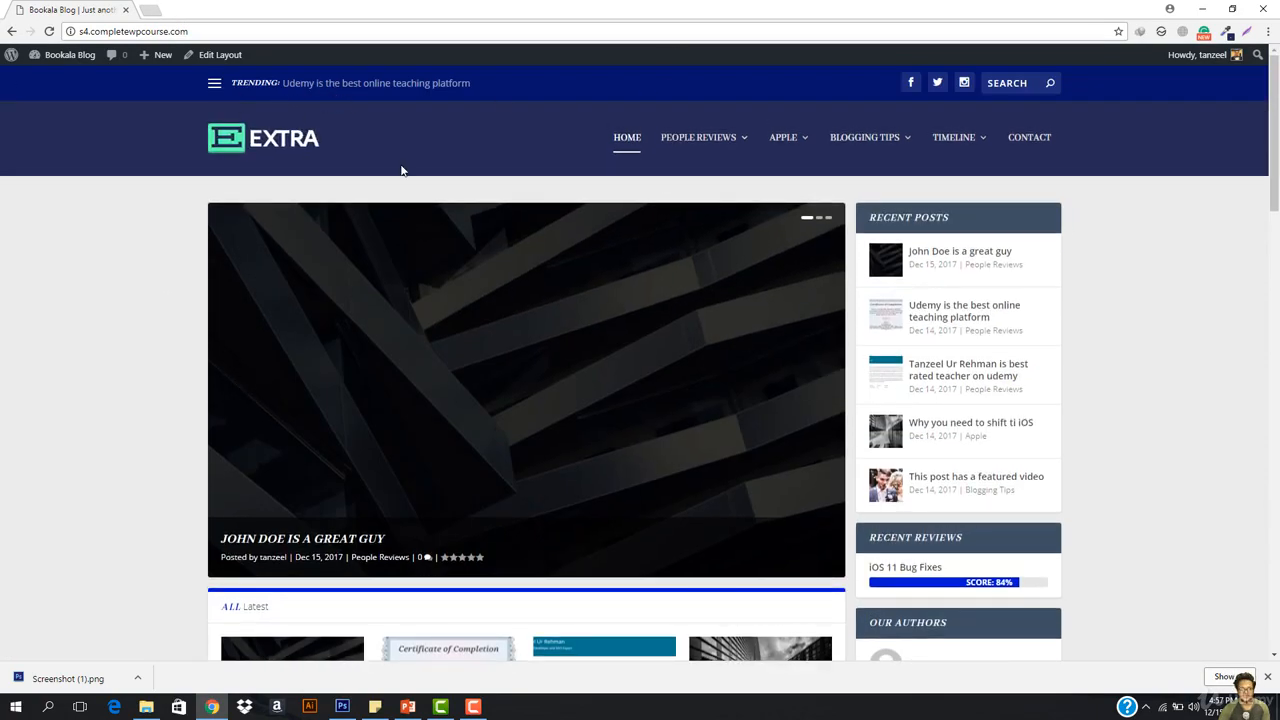
# Step: Examine the Blogging Tips, Timeline and Apple submenus and the post sections on the live home page
pyautogui.moveTo(861, 147)
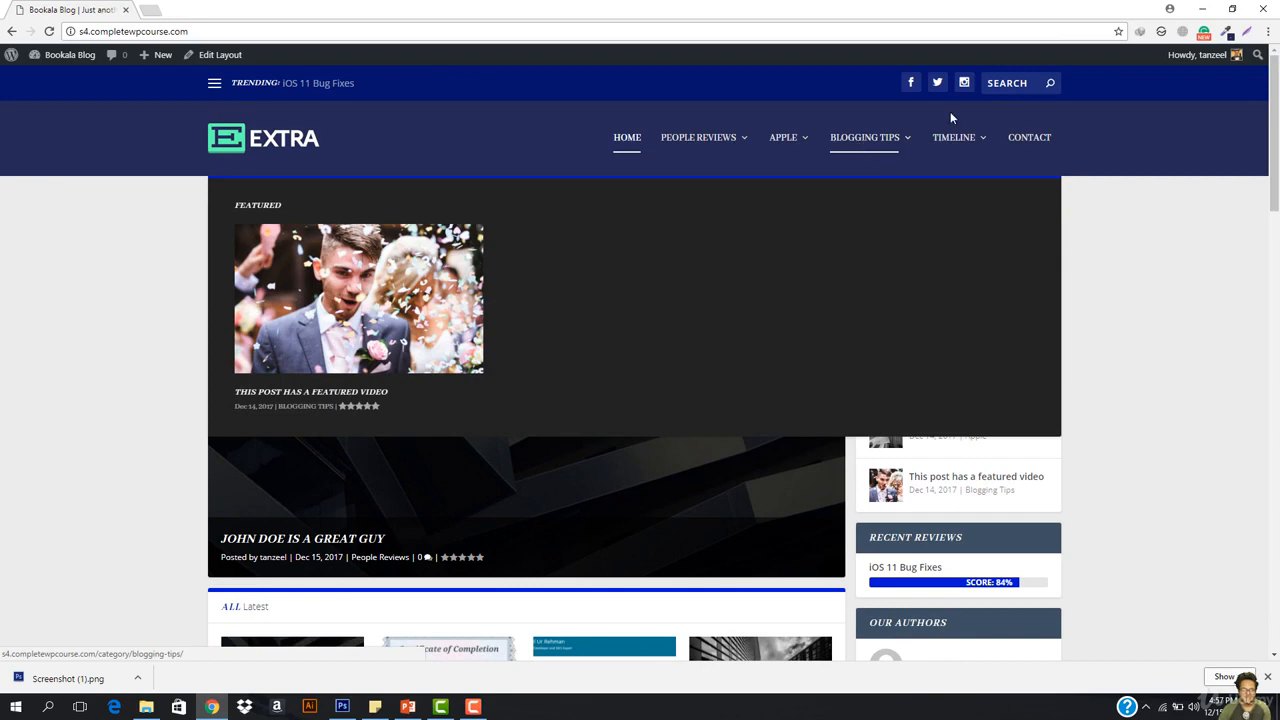
pyautogui.moveTo(970, 153)
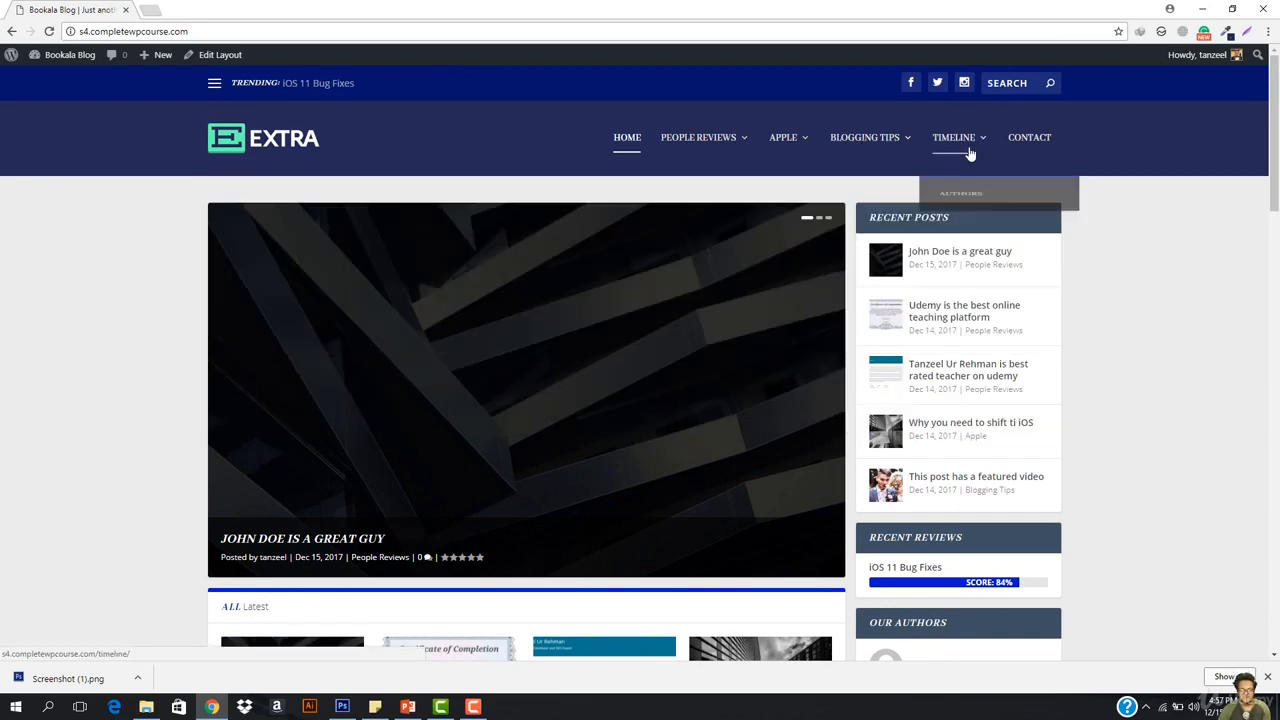
pyautogui.scroll(-3, 502, 331)
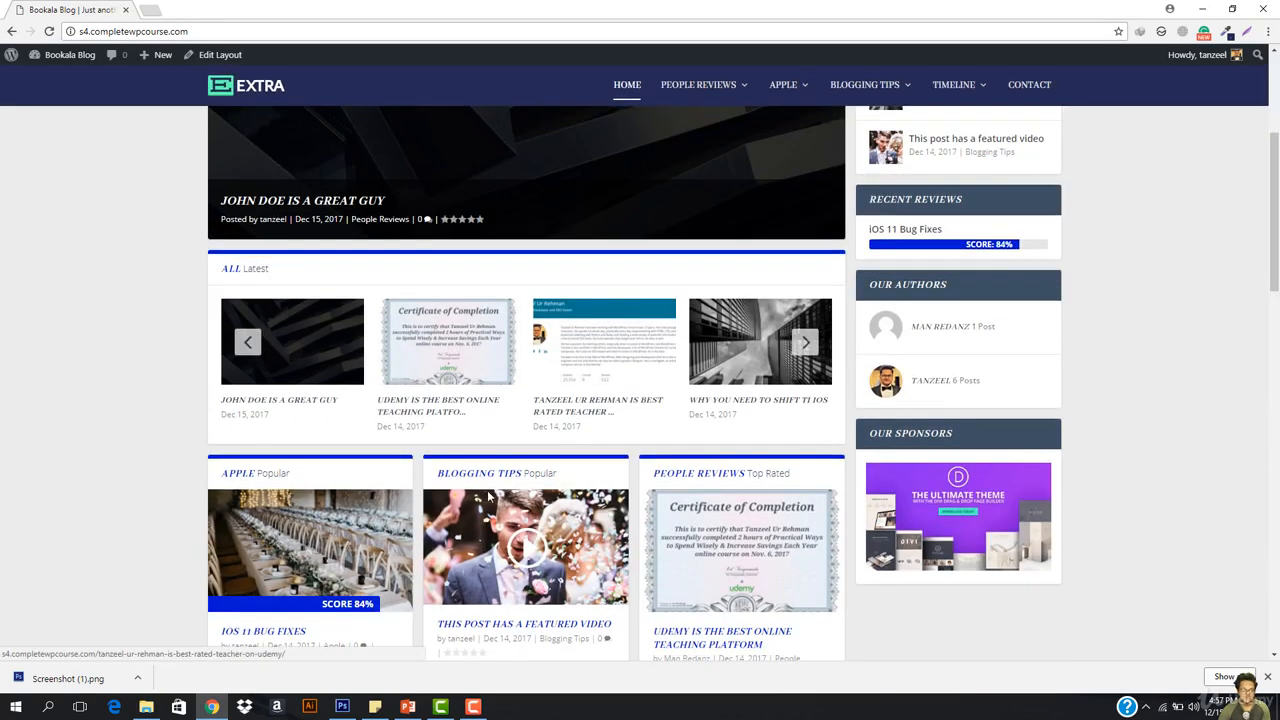
pyautogui.scroll(-6, 642, 352)
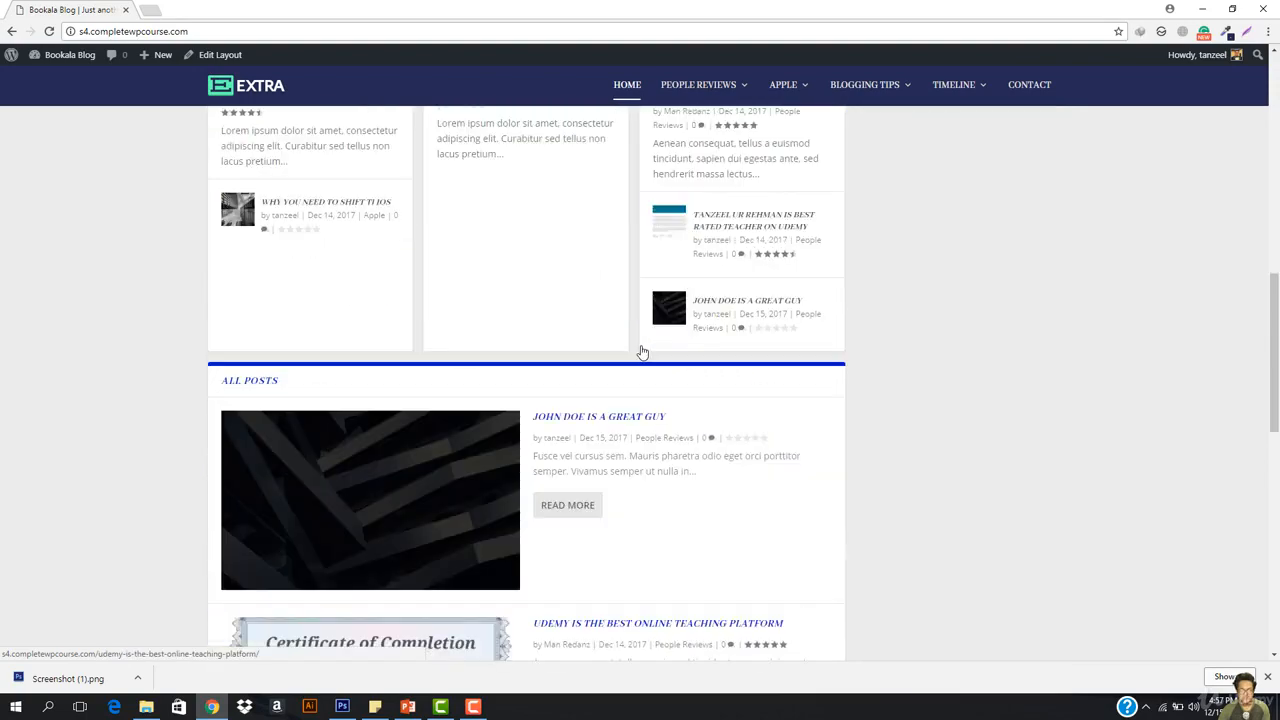
pyautogui.scroll(-5, 642, 352)
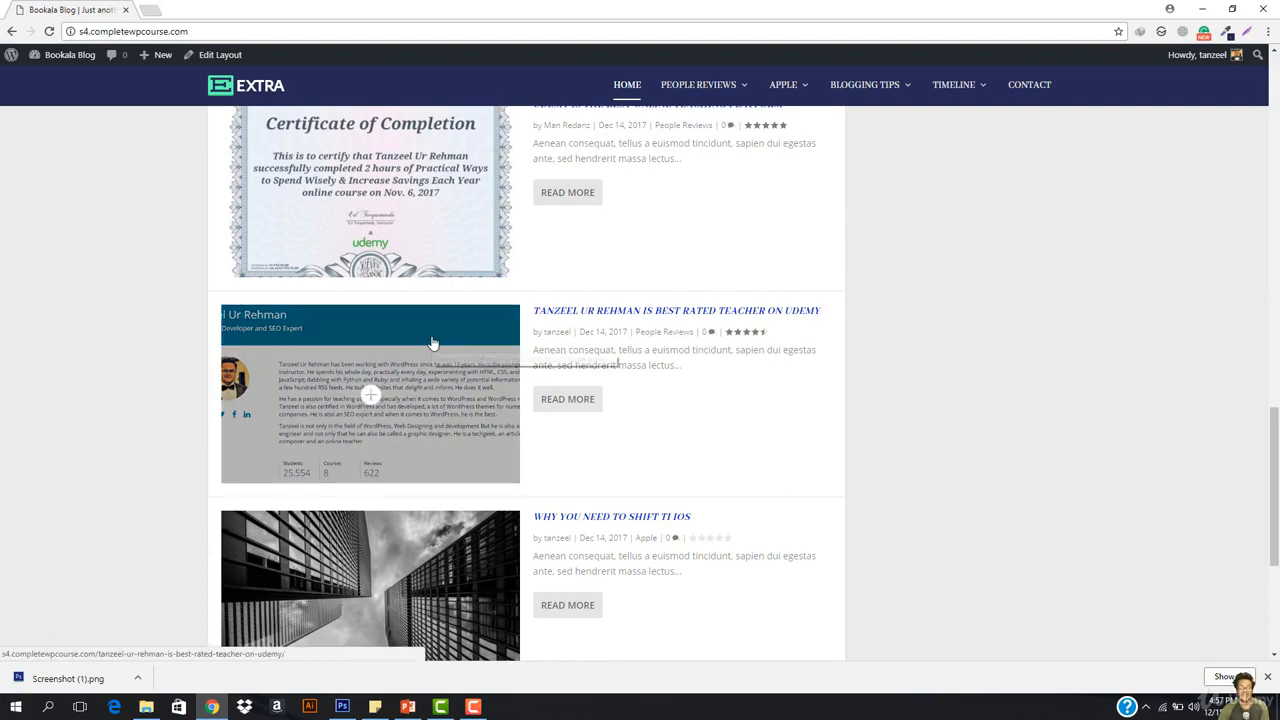
pyautogui.scroll(-3, 681, 326)
pyautogui.scroll(15, 681, 326)
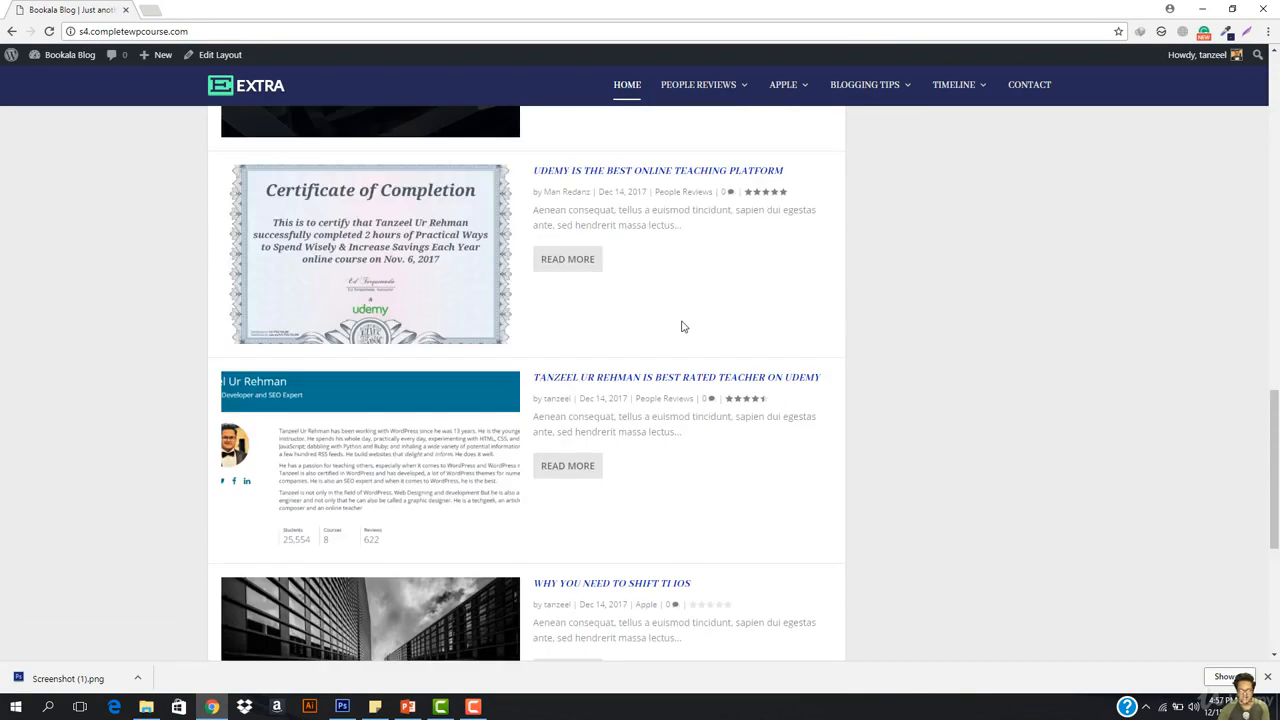
pyautogui.scroll(2, 681, 326)
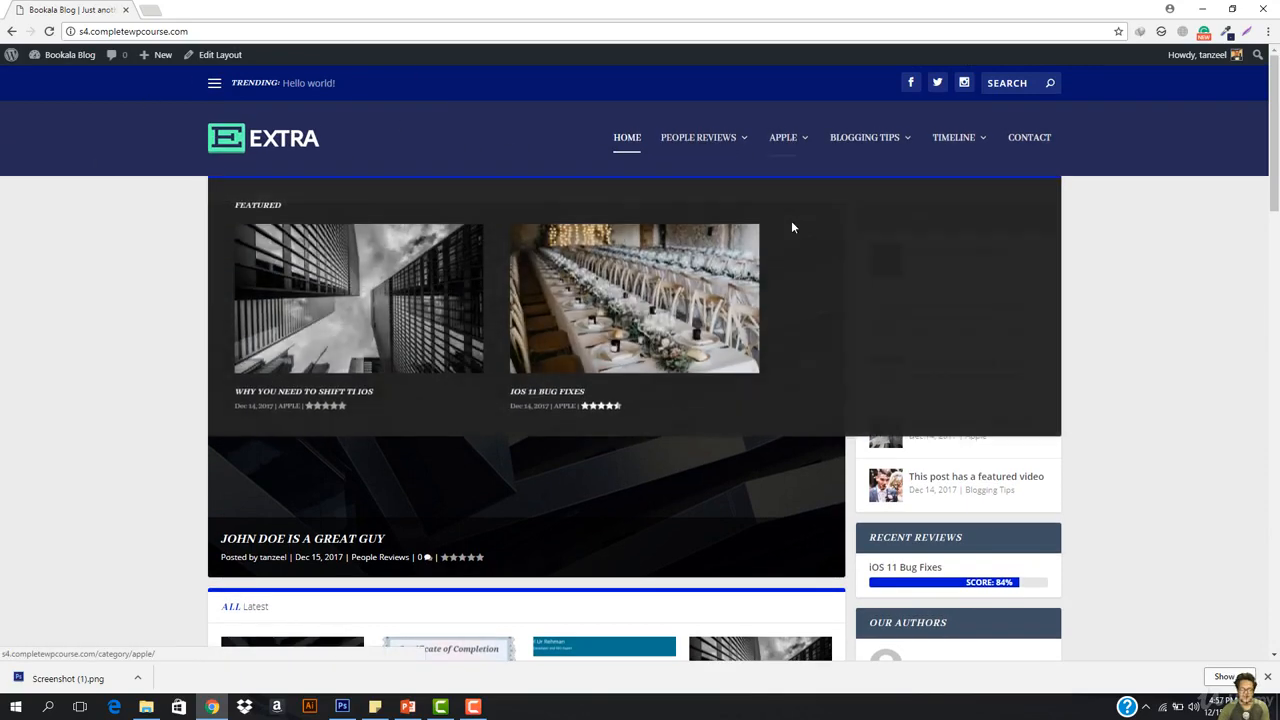
pyautogui.moveTo(786, 148)
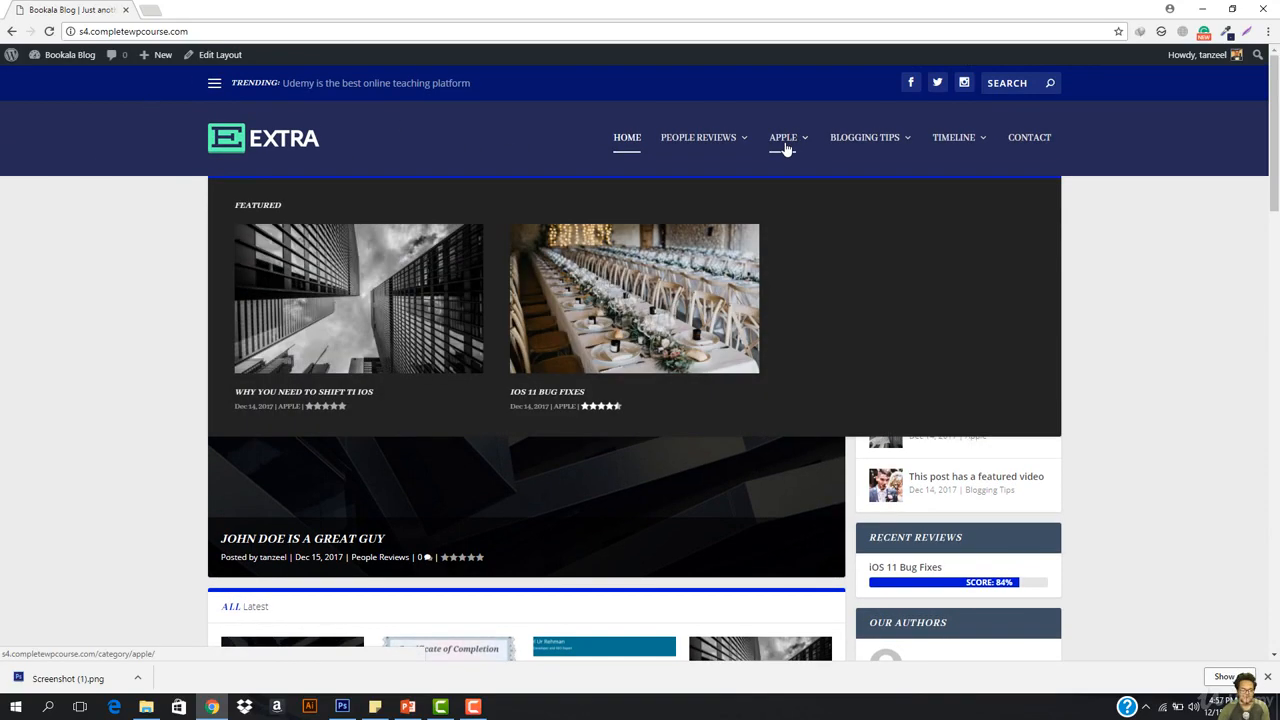